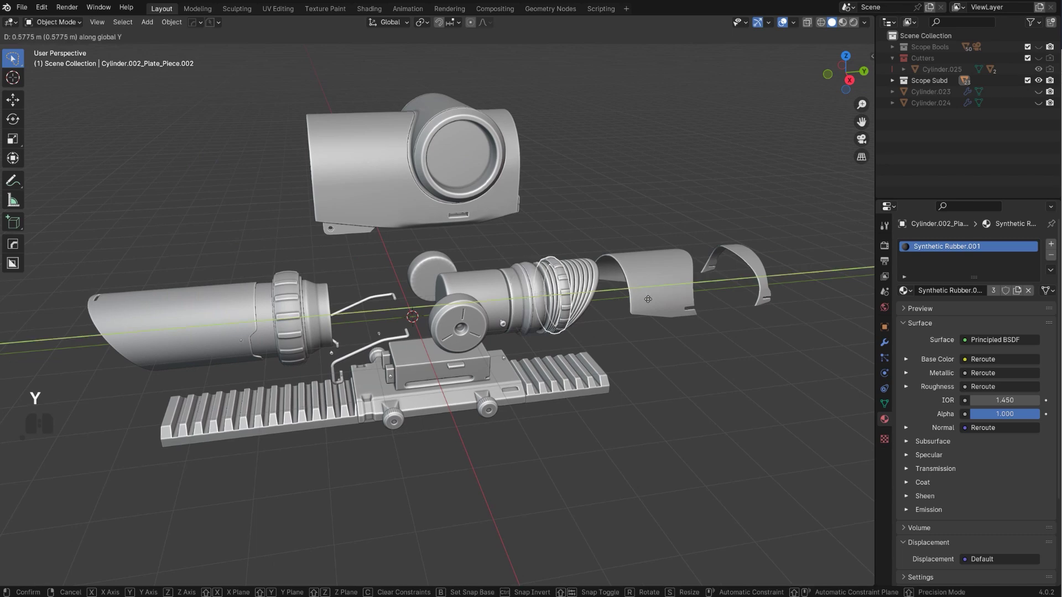
Slide the ribbed rubber rings at the rear and front of the scope outward along Y, clear of the tubes
{"action": "left_click", "coordinate": [670, 318]}
{"action": "left_click", "coordinate": [283, 332]}
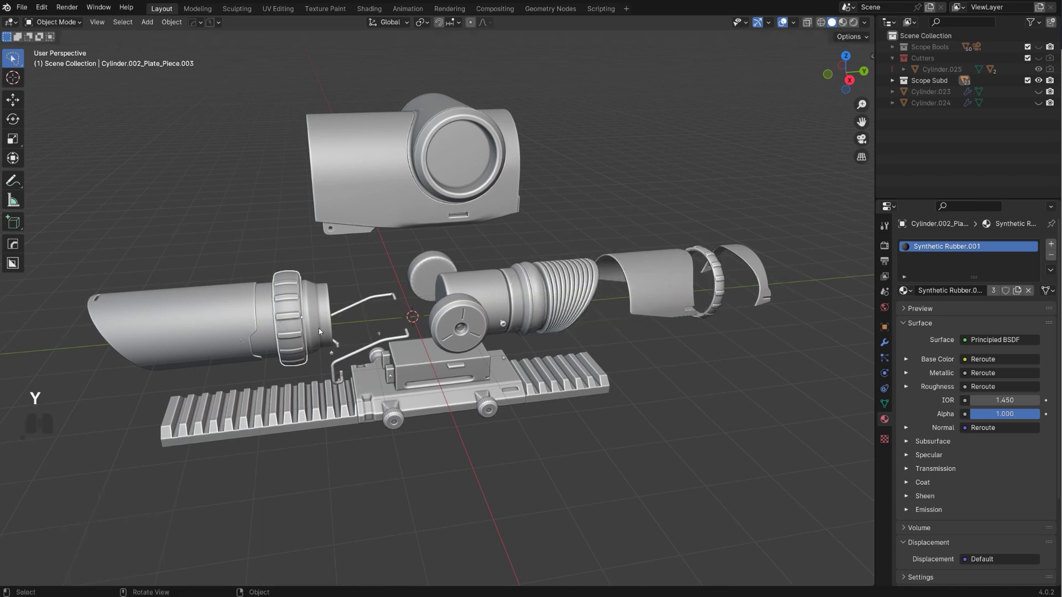
{"action": "scroll", "coordinate": [354, 335], "scroll_direction": "down", "scroll_amount": 1}
{"action": "key", "text": "g"}
{"action": "key", "text": "y"}
{"action": "left_click", "coordinate": [222, 330]}
Move the slanted outer front sleeve off the inner tube along negative Y, beyond the ribbed front ring
{"action": "left_click", "coordinate": [222, 332]}
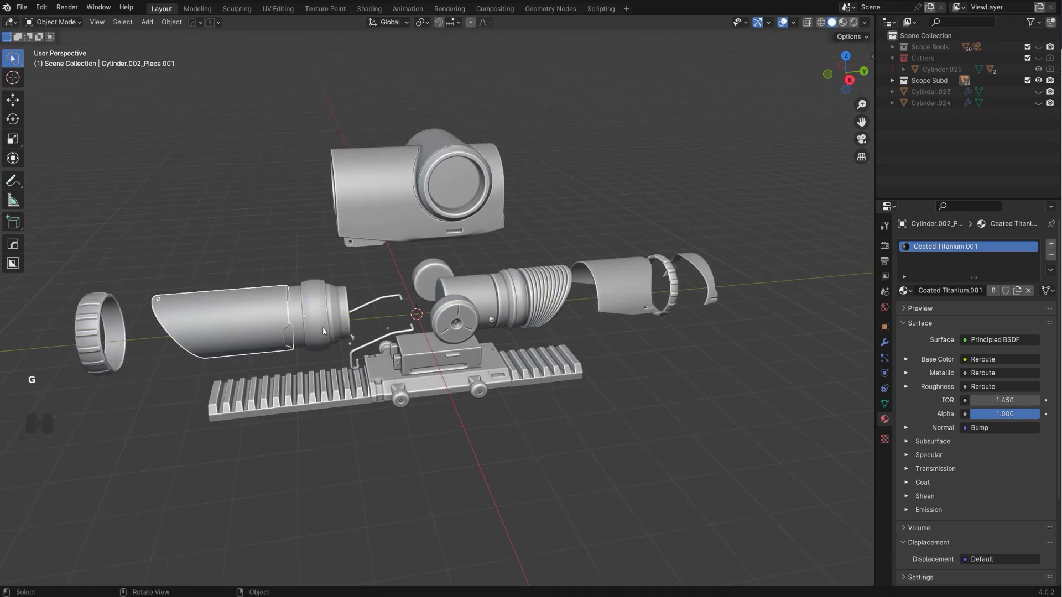
{"action": "key", "text": "g"}
{"action": "key", "text": "y"}
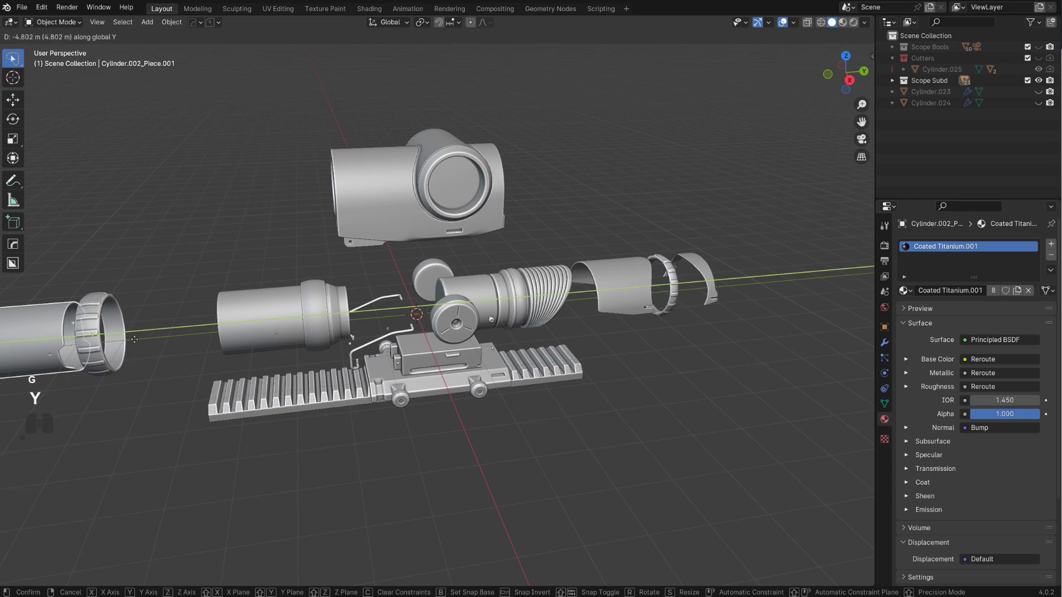
{"action": "left_click", "coordinate": [361, 340]}
Slide the rounded collar off the front tube along negative Y
{"action": "middle_click_drag", "start_coordinate": [360, 340], "coordinate": [336, 314]}
{"action": "left_click", "coordinate": [311, 325]}
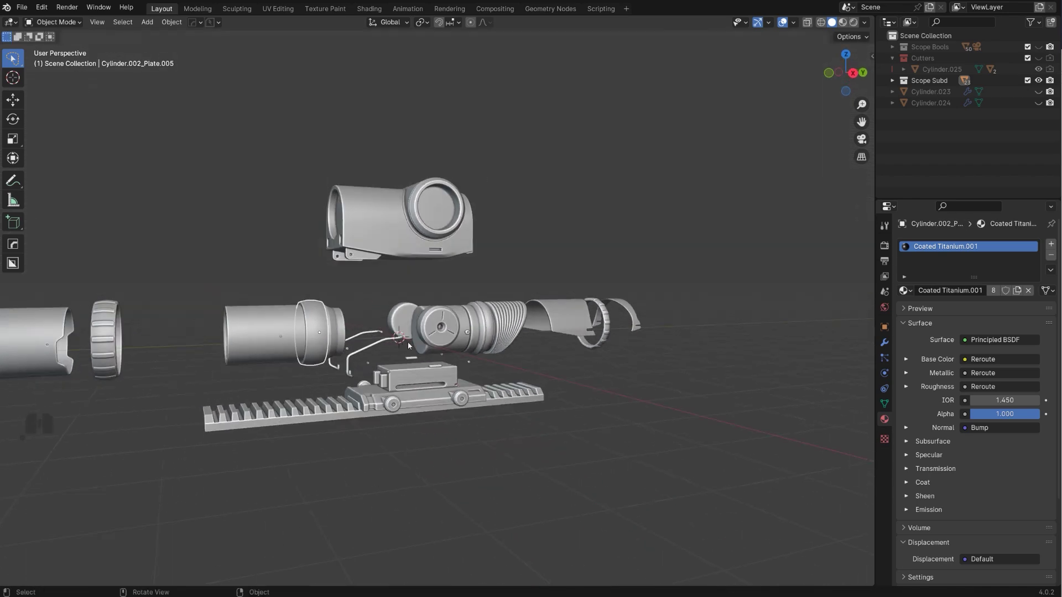
{"action": "key", "text": "g"}
{"action": "key", "text": "y"}
{"action": "left_click", "coordinate": [304, 338]}
Pull the glass lens out of the front tube along Y and place it between the collar and the ribbed ring
{"action": "scroll", "coordinate": [423, 330], "scroll_direction": "up", "scroll_amount": 4}
{"action": "middle_click_drag", "start_coordinate": [304, 337], "coordinate": [459, 357], "text": "shift"}
{"action": "left_click", "coordinate": [403, 335]}
{"action": "left_click", "coordinate": [296, 387]}
{"action": "left_click", "coordinate": [335, 376]}
{"action": "scroll", "coordinate": [335, 376], "scroll_direction": "down", "scroll_amount": 3}
{"action": "left_click", "coordinate": [355, 354]}
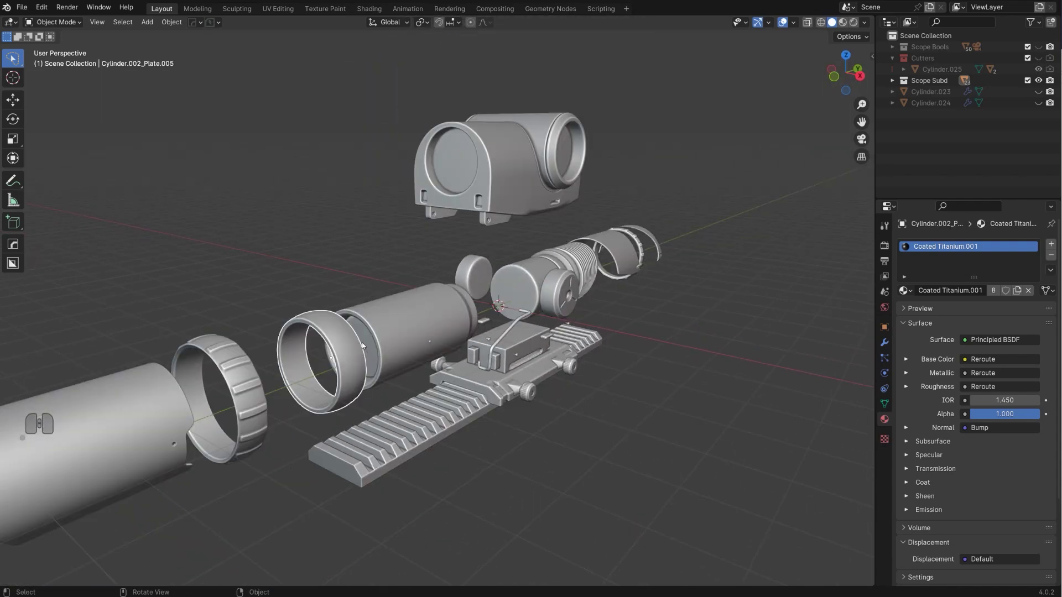
{"action": "left_click", "coordinate": [369, 346]}
{"action": "key", "text": "g"}
{"action": "key", "text": "y"}
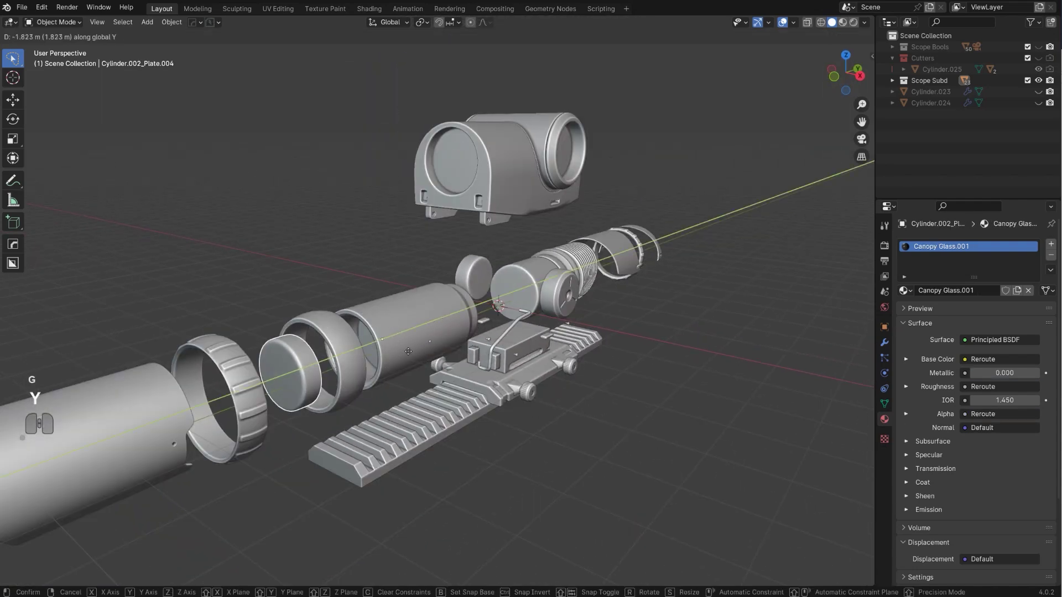
{"action": "left_click", "coordinate": [376, 371]}
Examine the exploded scope parts and the mounting base's mesh in Edit Mode
{"action": "middle_click_drag", "start_coordinate": [464, 339], "coordinate": [614, 322]}
{"action": "middle_click_drag", "start_coordinate": [542, 303], "coordinate": [267, 294]}
{"action": "middle_click_drag", "start_coordinate": [803, 282], "coordinate": [599, 347], "text": "shift"}
{"action": "middle_click_drag", "start_coordinate": [387, 218], "coordinate": [510, 233], "text": "shift"}
{"action": "scroll", "coordinate": [510, 233], "scroll_direction": "up", "scroll_amount": 1}
{"action": "left_click", "coordinate": [510, 232]}
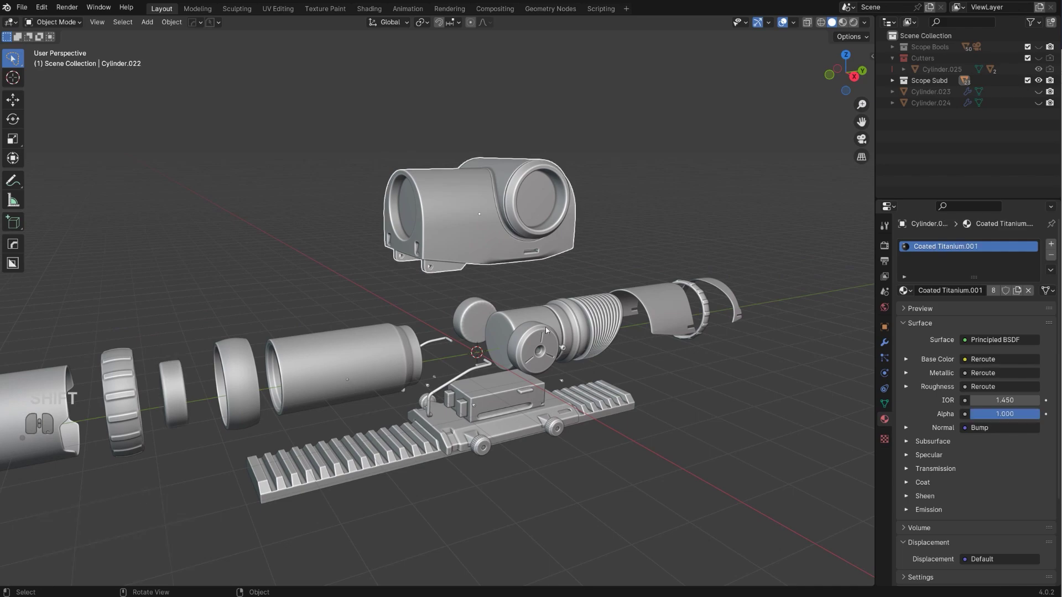
{"action": "middle_click_drag", "start_coordinate": [544, 327], "coordinate": [506, 248], "text": "shift"}
{"action": "scroll", "coordinate": [470, 314], "scroll_direction": "up", "scroll_amount": 2}
{"action": "left_click", "coordinate": [469, 314]}
{"action": "scroll", "coordinate": [486, 317], "scroll_direction": "up", "scroll_amount": 3}
{"action": "middle_click_drag", "start_coordinate": [486, 317], "coordinate": [590, 381]}
{"action": "key", "text": "Tab"}
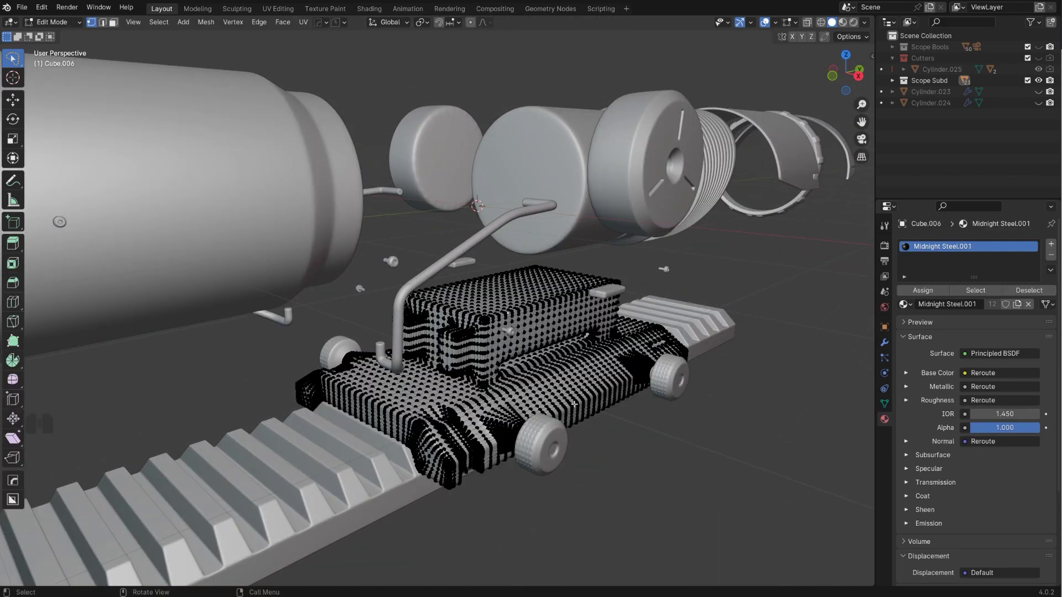
{"action": "key", "text": "Tab"}
{"action": "middle_click_drag", "start_coordinate": [631, 437], "coordinate": [625, 409]}
{"action": "middle_click_drag", "start_coordinate": [625, 409], "coordinate": [492, 536], "text": "shift"}
{"action": "scroll", "coordinate": [600, 357], "scroll_direction": "up", "scroll_amount": 3}
{"action": "scroll", "coordinate": [475, 355], "scroll_direction": "down", "scroll_amount": 4}
{"action": "key", "text": "Tab"}
{"action": "scroll", "coordinate": [492, 354], "scroll_direction": "down", "scroll_amount": 3}
{"action": "middle_click_drag", "start_coordinate": [476, 191], "coordinate": [510, 213]}
{"action": "middle_click_drag", "start_coordinate": [510, 213], "coordinate": [519, 299], "text": "shift"}
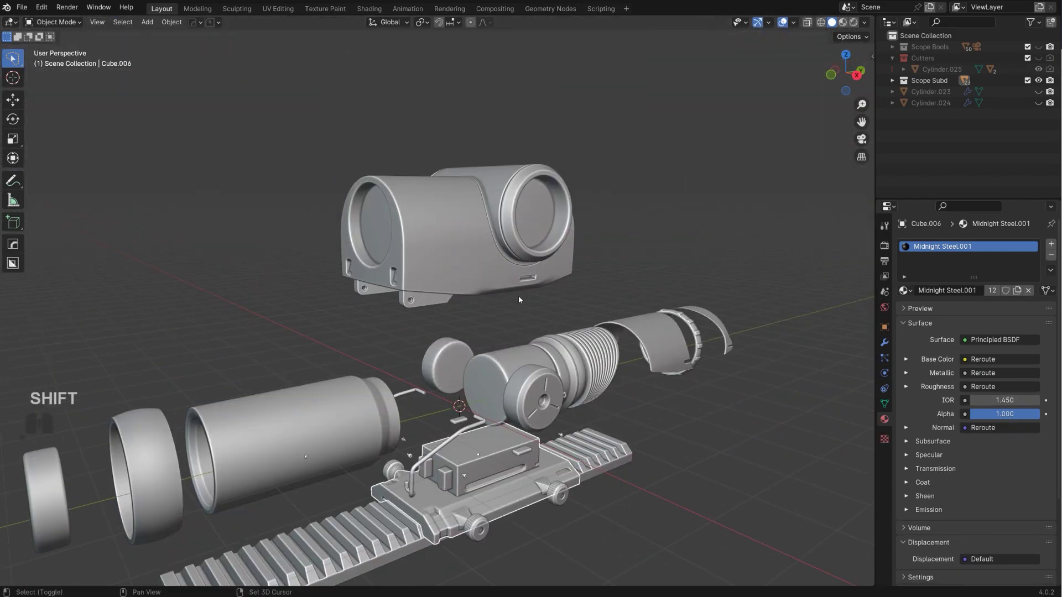
Examine the upper housing and its mesh in Edit Mode
{"action": "left_click", "coordinate": [487, 246]}
{"action": "middle_click_drag", "start_coordinate": [487, 245], "coordinate": [461, 246]}
{"action": "middle_click_drag", "start_coordinate": [507, 200], "coordinate": [527, 168]}
{"action": "scroll", "coordinate": [533, 186], "scroll_direction": "up", "scroll_amount": 2}
{"action": "key", "text": "Tab"}
{"action": "key", "text": "Tab"}
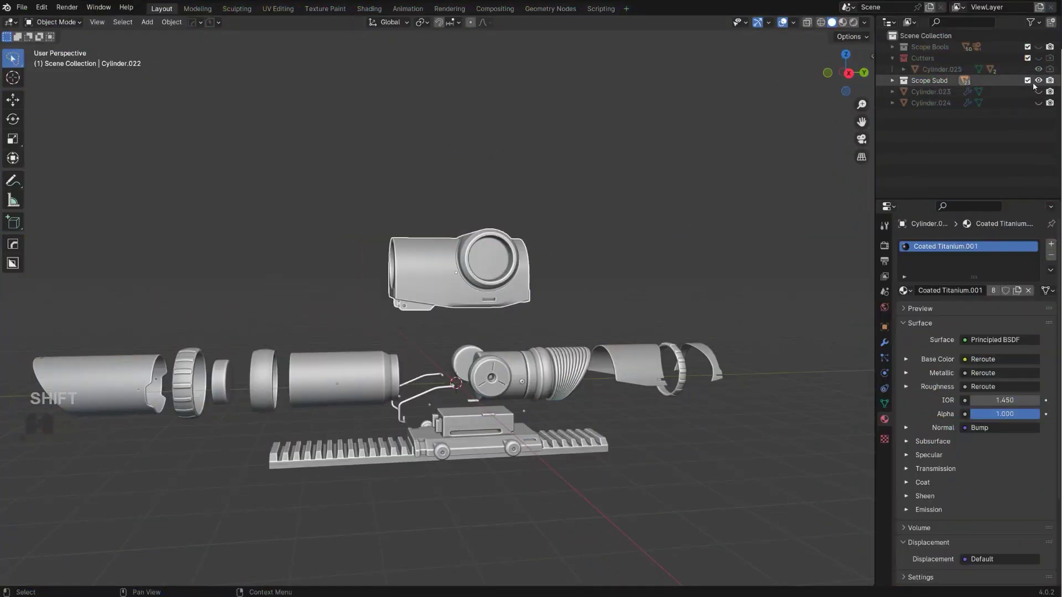
Hide the Scope Subd collection and add a cylinder with 36 vertices, 1 m radius and 2 m depth
{"action": "key", "text": "h"}
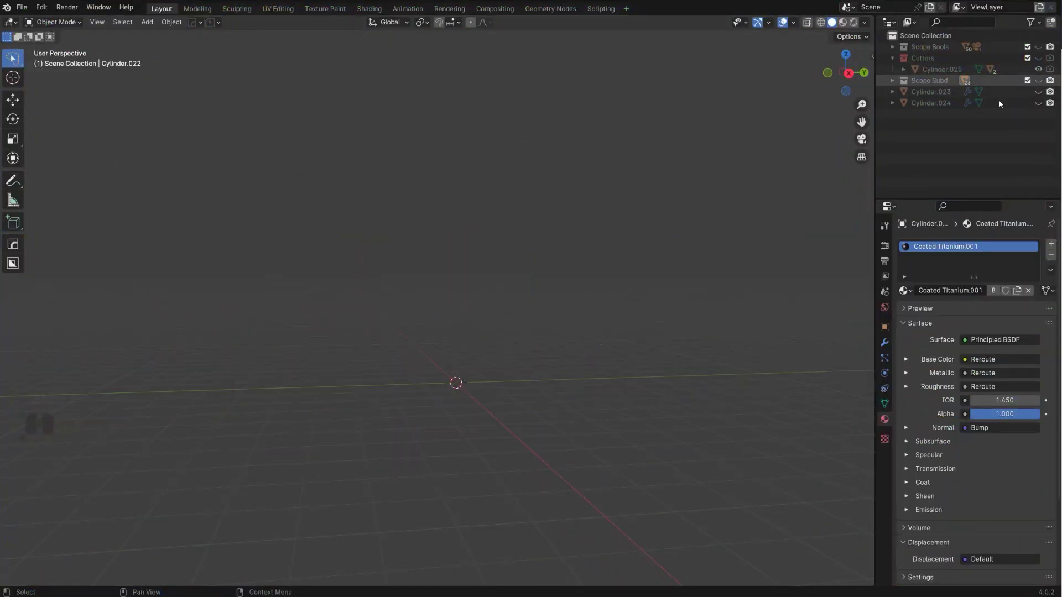
{"action": "key", "text": "shift+a"}
{"action": "mouse_move", "coordinate": [492, 303]}
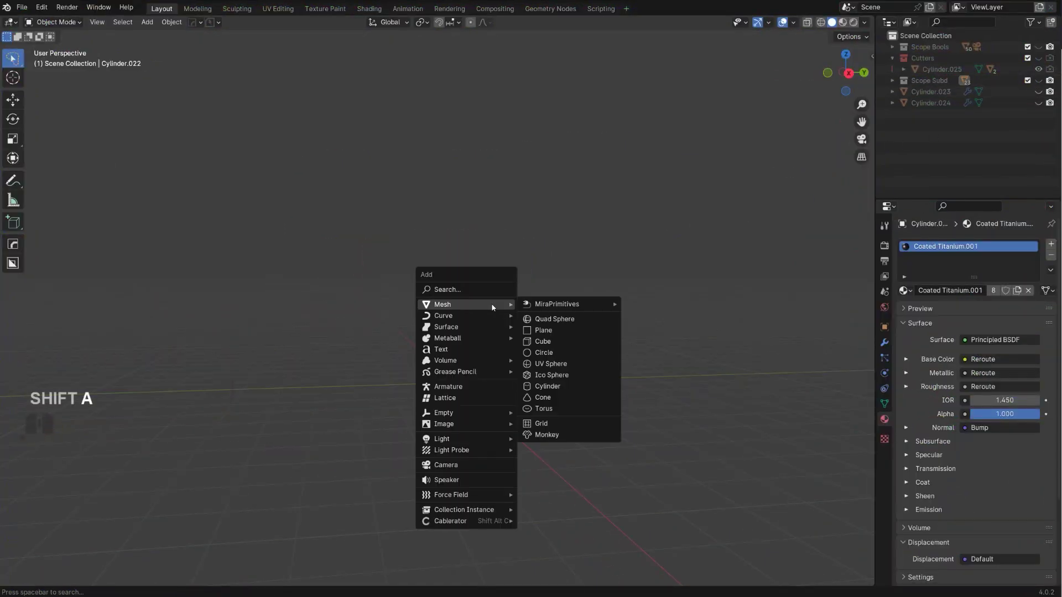
{"action": "left_click", "coordinate": [553, 390]}
{"action": "middle_click_drag", "start_coordinate": [512, 365], "coordinate": [596, 328], "text": "shift"}
{"action": "scroll", "coordinate": [496, 331], "scroll_direction": "up", "scroll_amount": 3}
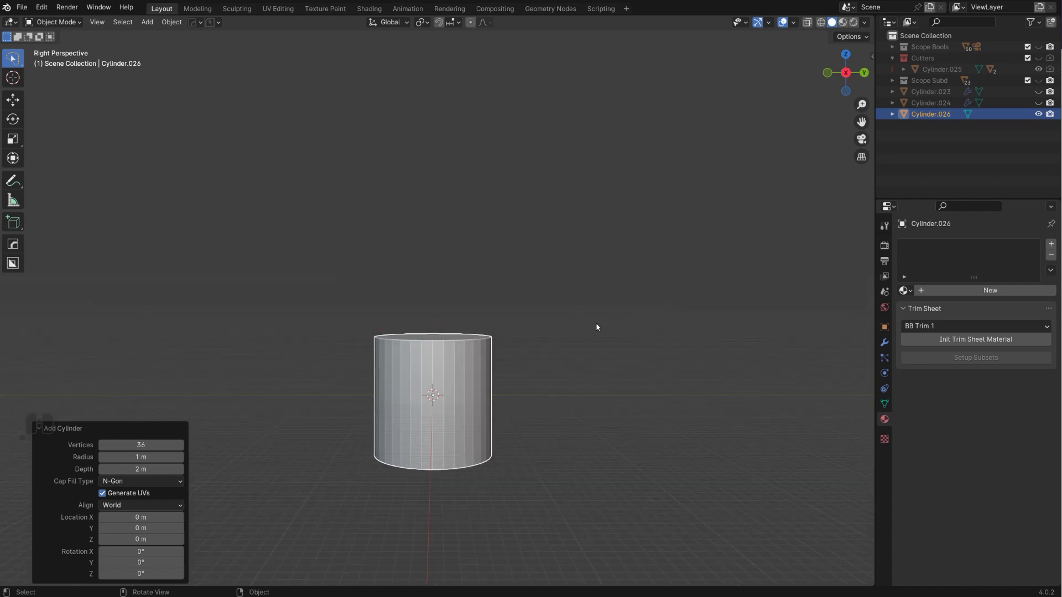
Rotate the cylinder 90° in the right orthographic view and set its vertex count to 36
{"action": "key", "text": "KP_5"}
{"action": "middle_click_drag", "start_coordinate": [540, 363], "coordinate": [540, 357], "text": "shift"}
{"action": "key", "text": "r"}
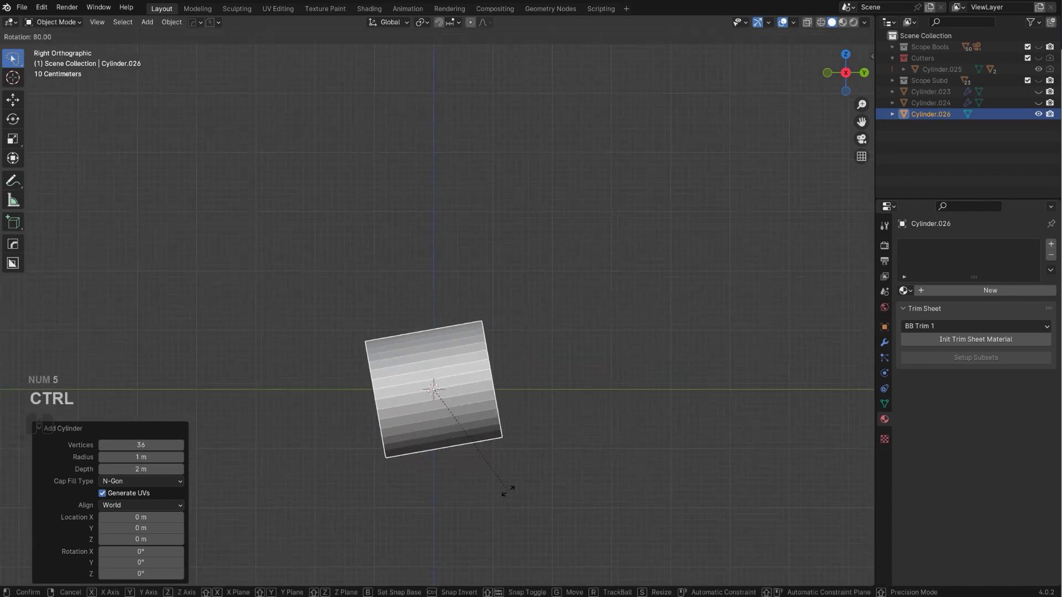
{"action": "left_click", "coordinate": [481, 496]}
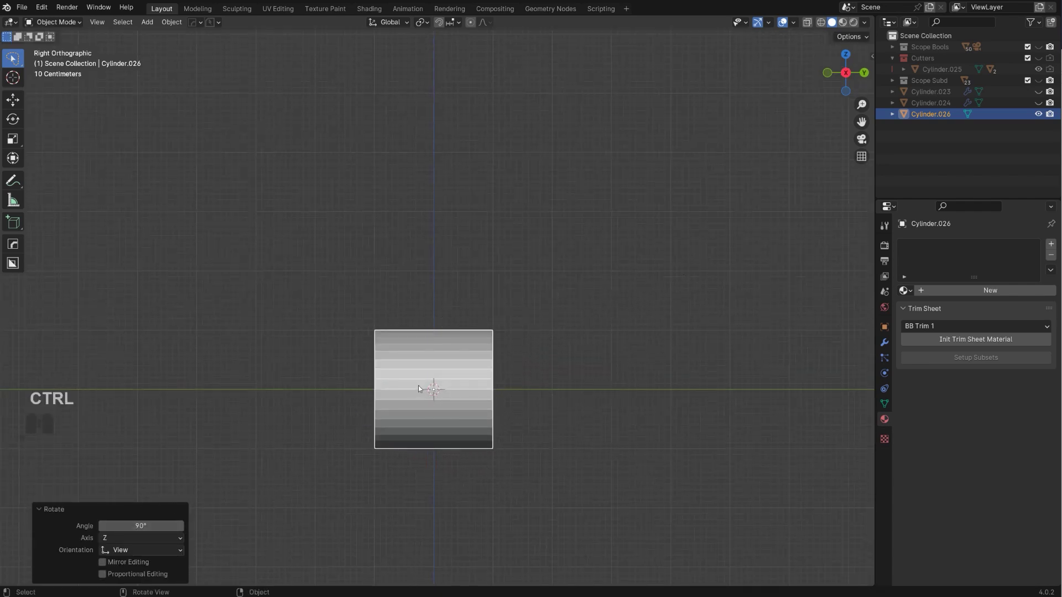
{"action": "key", "text": "F9"}
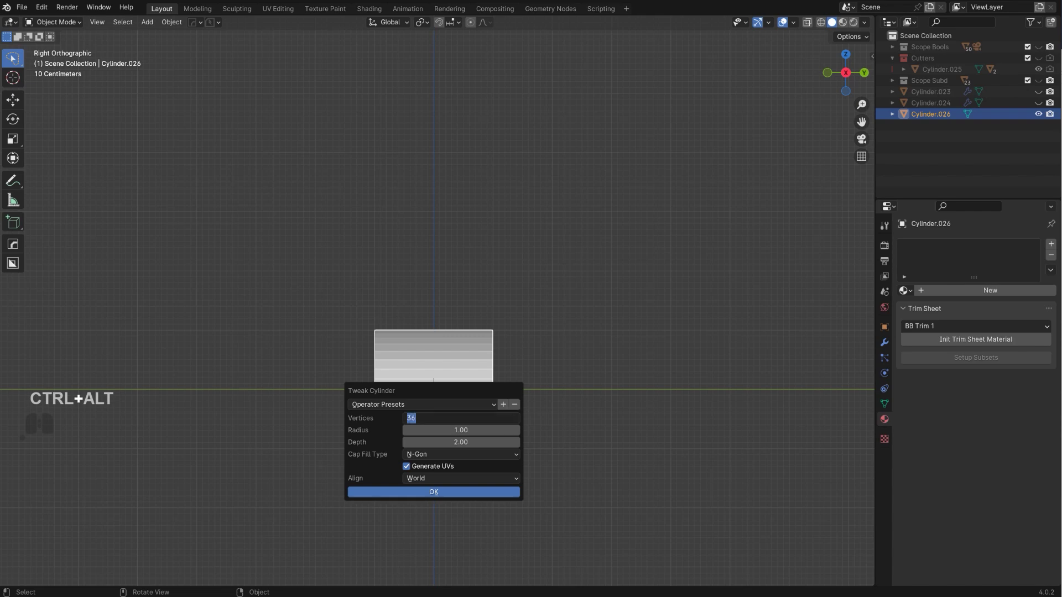
{"action": "key", "text": "Return"}
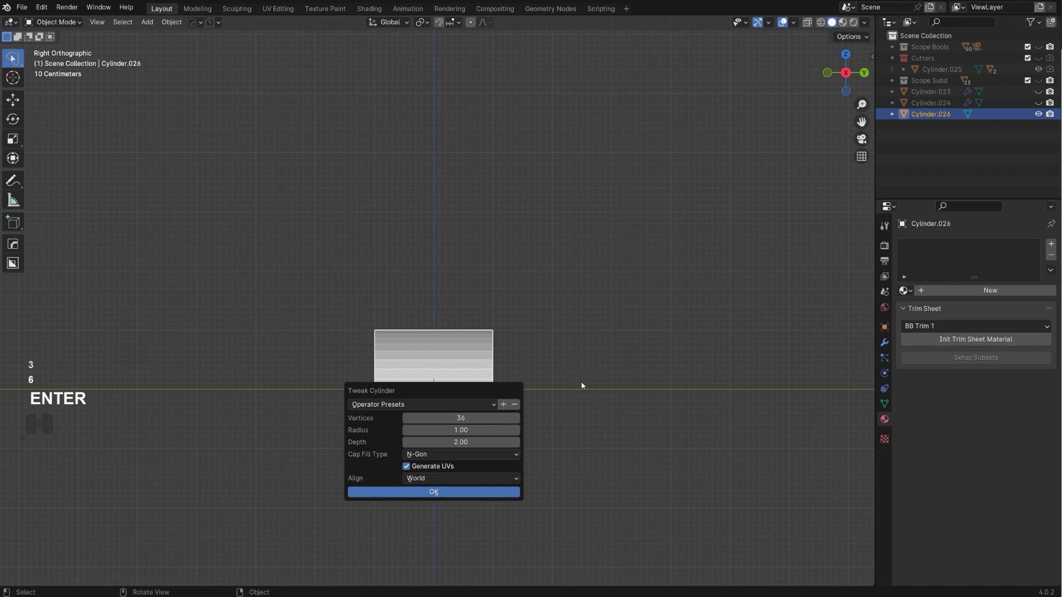
Stretch the cylinder along Y to about twice its length and apply its scale
{"action": "key", "text": "s"}
{"action": "key", "text": "y"}
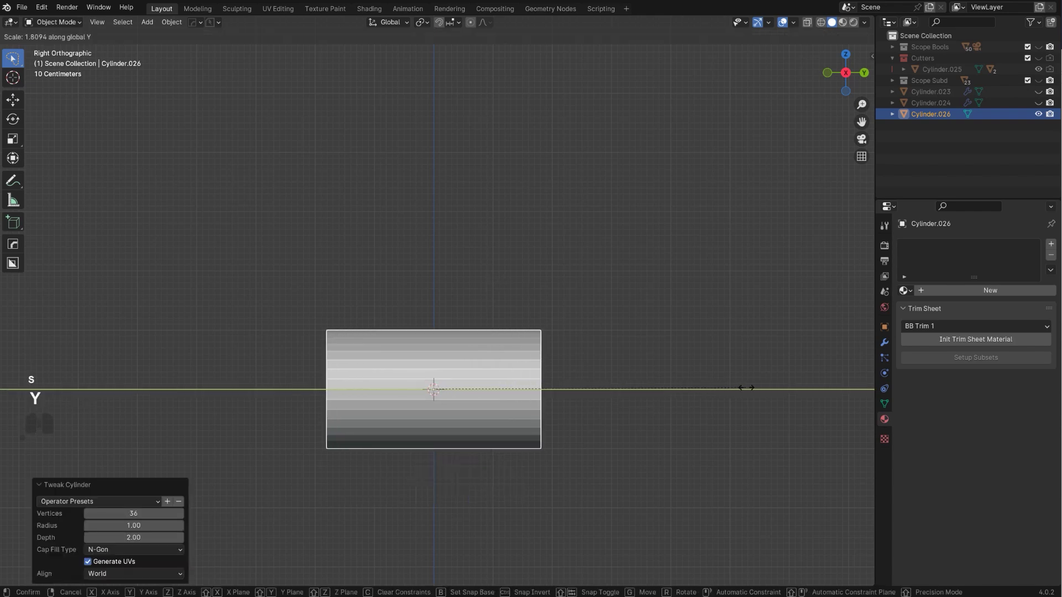
{"action": "left_click", "coordinate": [782, 393]}
{"action": "key", "text": "ctrl+a"}
{"action": "left_click", "coordinate": [651, 330]}
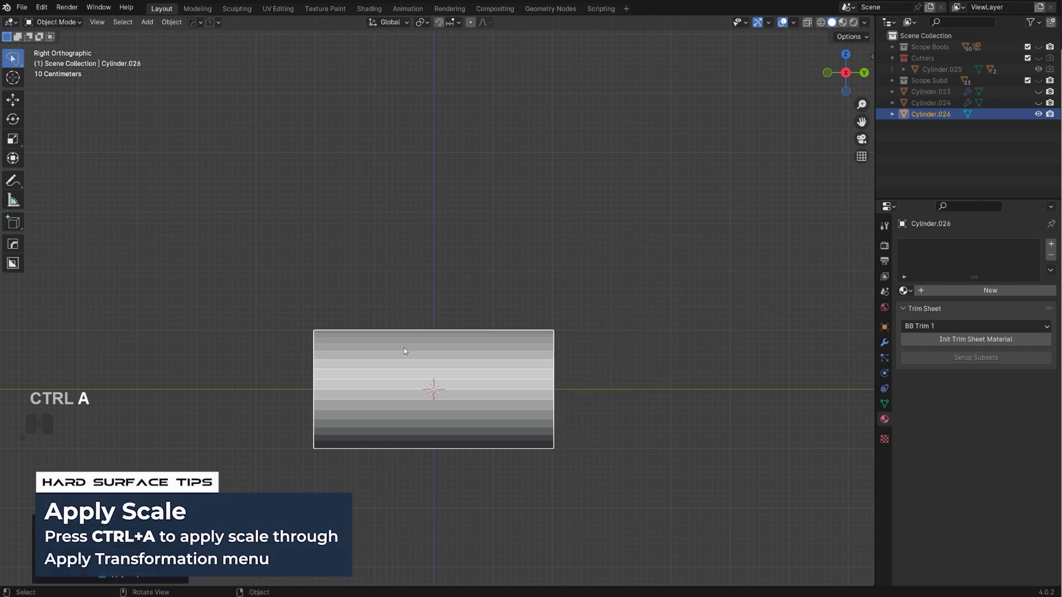
Copy the upper housing from the Scope Subd collection, hide that collection and paste the copy above the cylinder as reference
{"action": "middle_click_drag", "start_coordinate": [404, 348], "coordinate": [443, 280]}
{"action": "key", "text": "KP_5"}
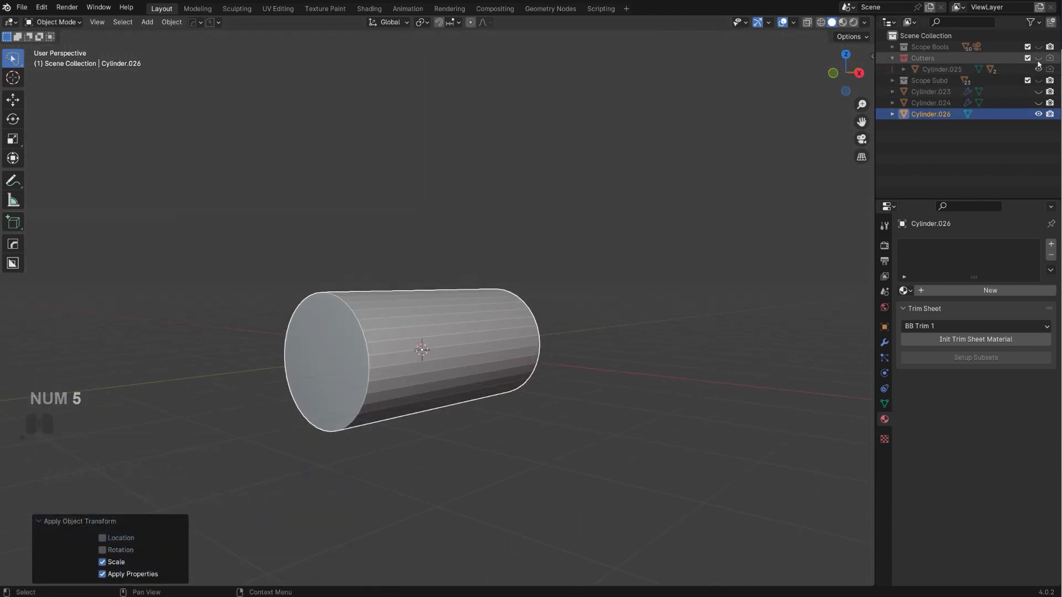
{"action": "left_click", "coordinate": [1038, 81]}
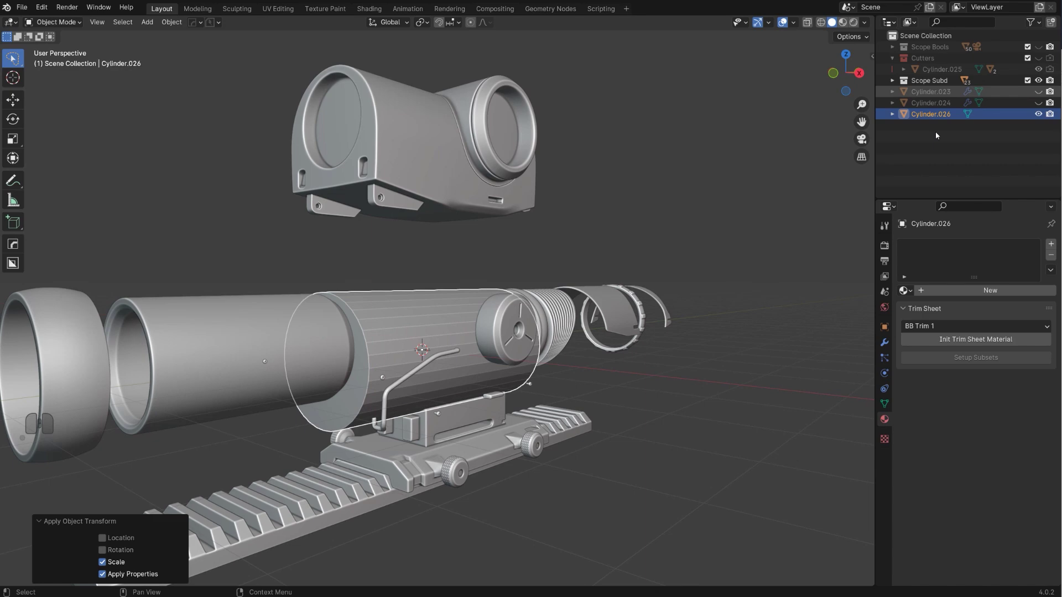
{"action": "left_click", "coordinate": [477, 172]}
{"action": "key", "text": "ctrl+c"}
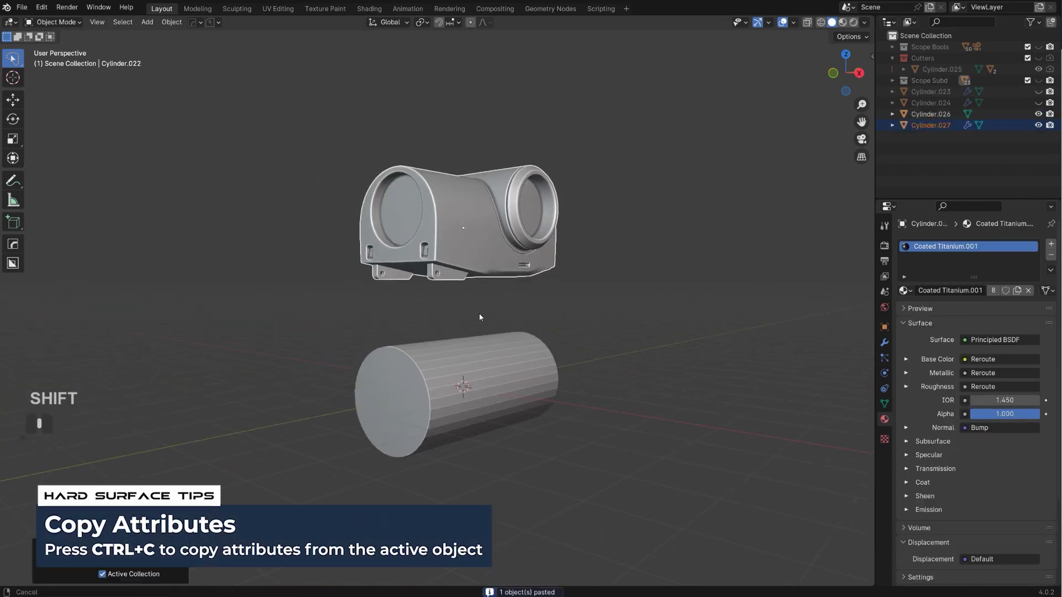
{"action": "left_click", "coordinate": [443, 278], "text": "shift"}
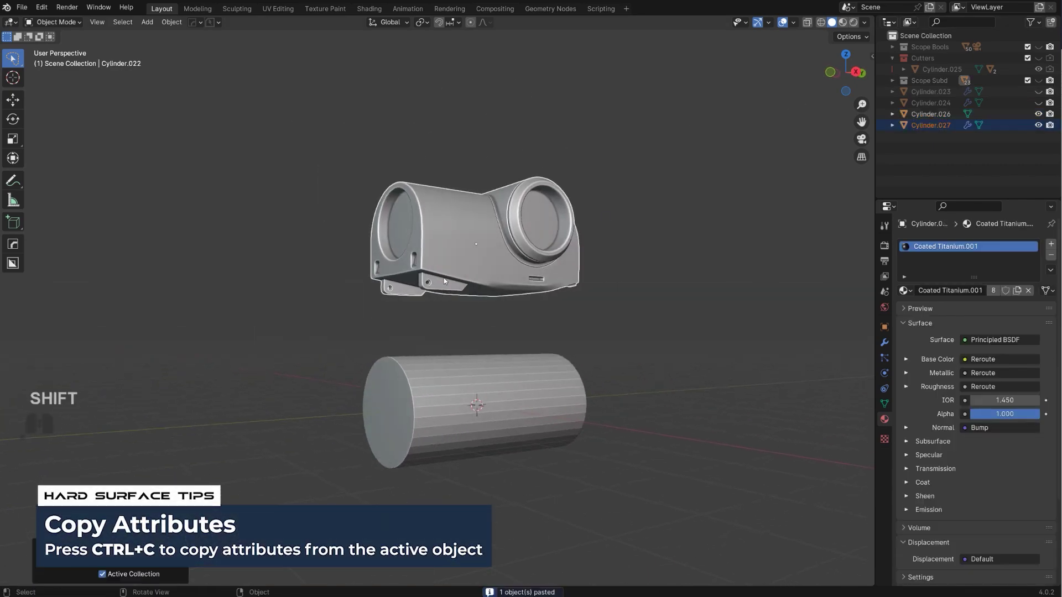
Open the plain cylinder's mesh for editing in the front orthographic view
{"action": "left_click", "coordinate": [466, 388]}
{"action": "key", "text": "Tab"}
{"action": "key", "text": "KP_1"}
{"action": "key", "text": "KP_5"}
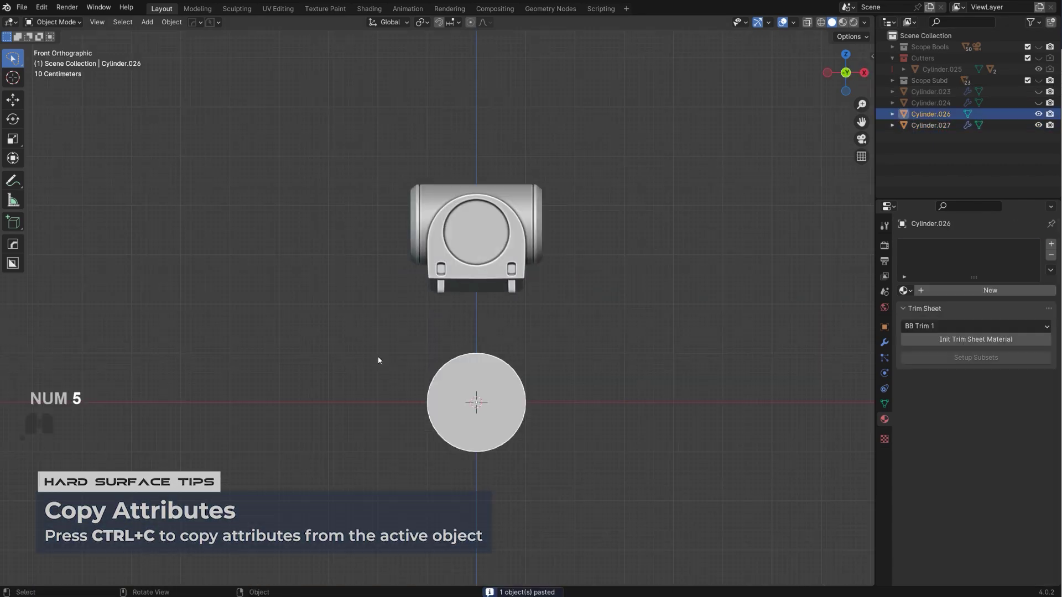
{"action": "key", "text": "Tab"}
{"action": "key", "text": "Tab"}
{"action": "middle_click_drag", "start_coordinate": [646, 419], "coordinate": [609, 363], "text": "shift"}
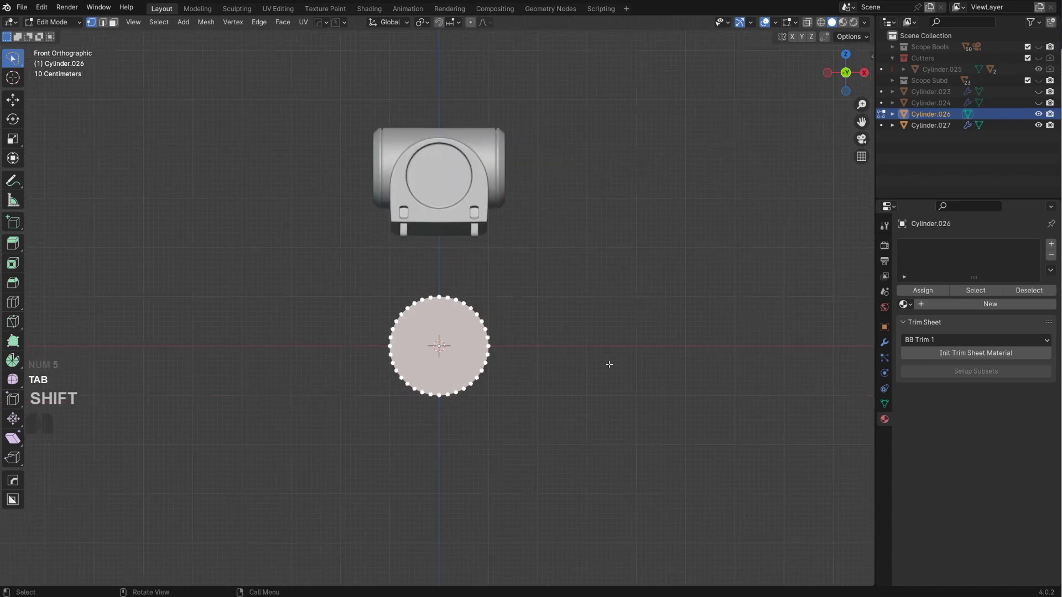
Select the cylinder's vertices below its horizontal centre line and align them to the bottom, forming a flat-based arch
{"action": "left_click", "coordinate": [609, 362]}
{"action": "scroll", "coordinate": [562, 339], "scroll_direction": "up", "scroll_amount": 2}
{"action": "key", "text": "Tab"}
{"action": "key", "text": "Tab"}
{"action": "key", "text": "Tab"}
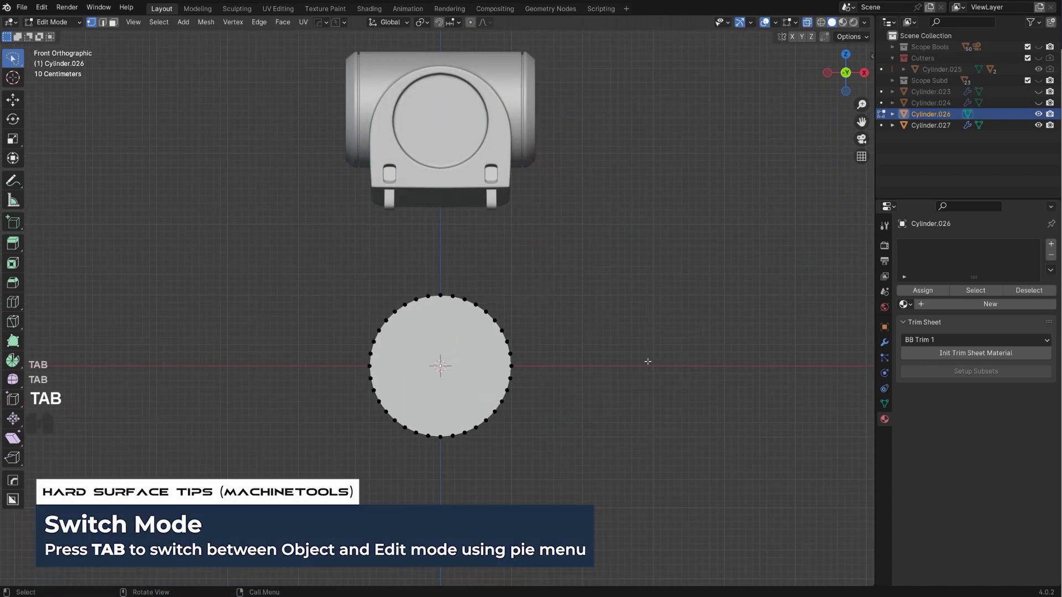
{"action": "key", "text": "b"}
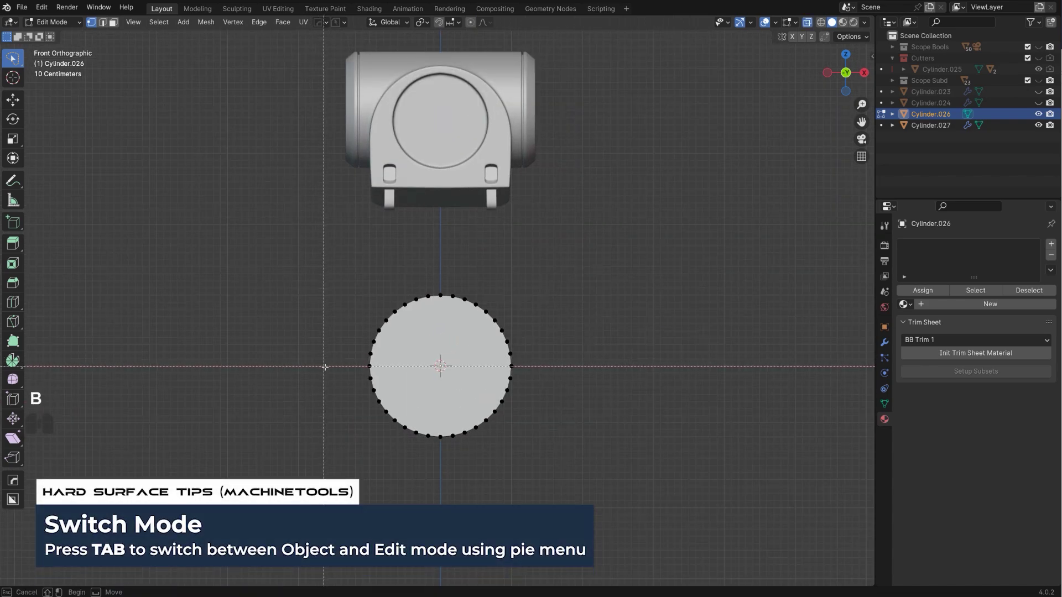
{"action": "left_click_drag", "start_coordinate": [325, 367], "coordinate": [587, 481]}
{"action": "key", "text": "alt+a"}
{"action": "left_click", "coordinate": [642, 387]}
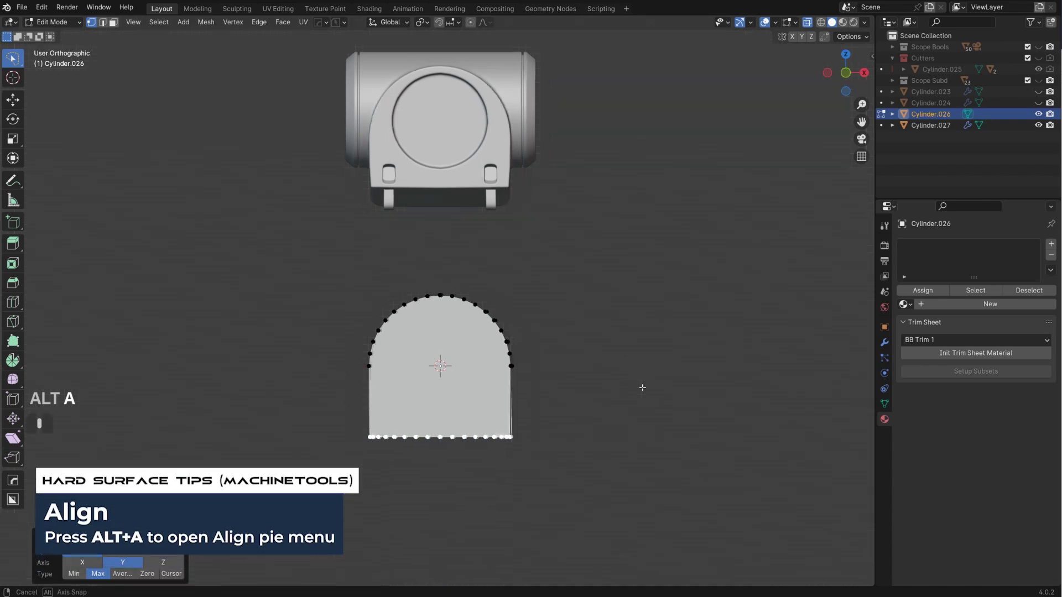
Run the HardOps Clean Mesh operation on the arched body and check the resulting mesh in Edit Mode
{"action": "key", "text": "KP_5"}
{"action": "middle_click_drag", "start_coordinate": [642, 388], "coordinate": [448, 448]}
{"action": "key", "text": "Tab"}
{"action": "key", "text": "q"}
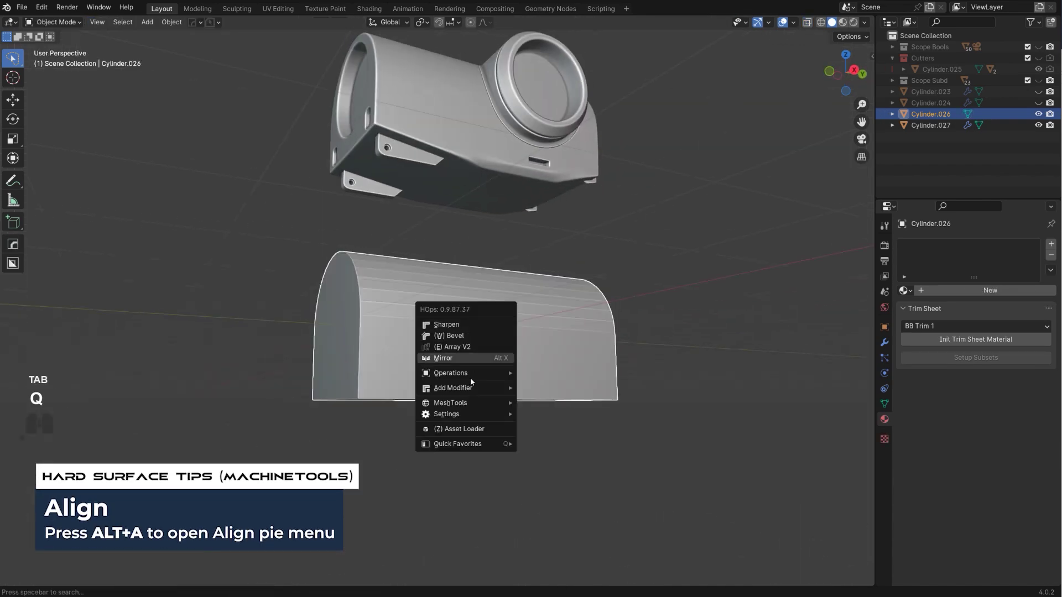
{"action": "mouse_move", "coordinate": [470, 375]}
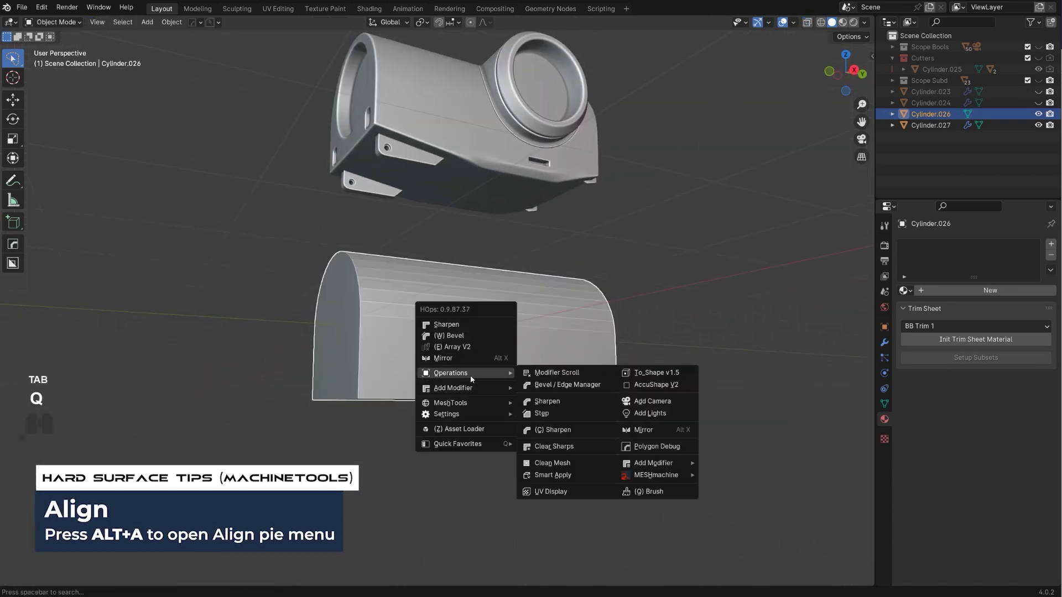
{"action": "left_click", "coordinate": [586, 469]}
{"action": "key", "text": "Tab"}
{"action": "mouse_move", "coordinate": [504, 336]}
{"action": "middle_mouse_down"}
{"action": "mouse_move", "coordinate": [543, 309]}
{"action": "mouse_move", "coordinate": [520, 341]}
{"action": "middle_mouse_up"}
Add a second cylinder with 36 vertices in the right view and rotate it 90° around Y
{"action": "key", "text": "grave"}
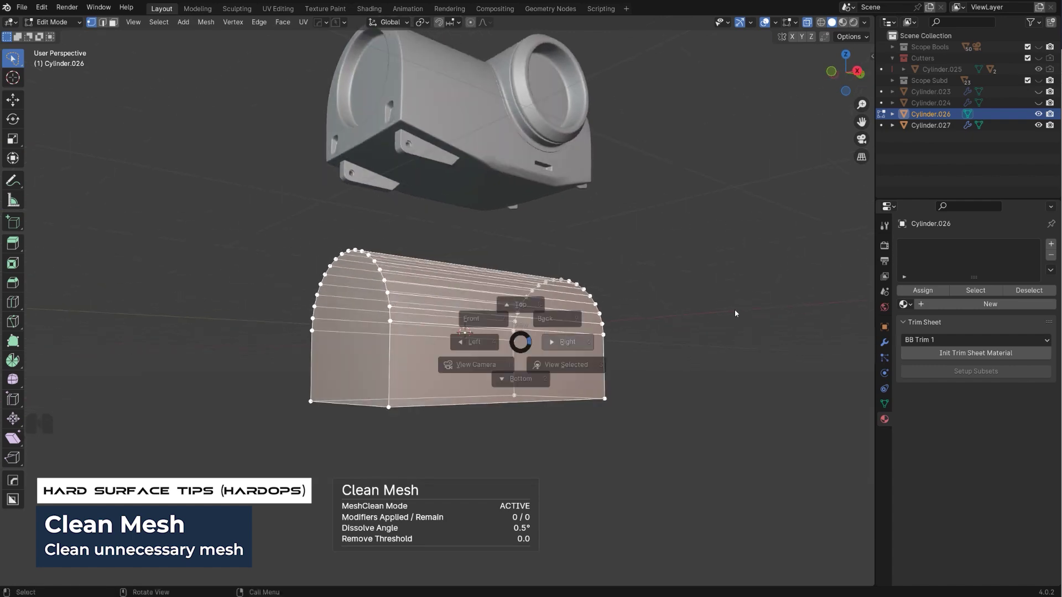
{"action": "left_click", "coordinate": [735, 314]}
{"action": "key", "text": "Tab"}
{"action": "key", "text": "shift+a"}
{"action": "mouse_move", "coordinate": [537, 265]}
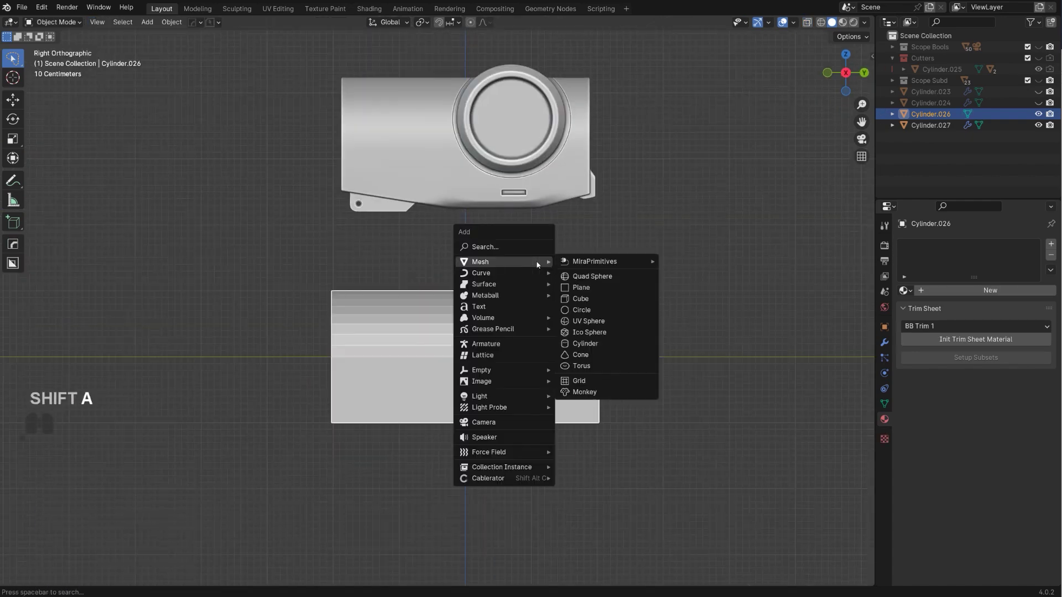
{"action": "left_click", "coordinate": [586, 344]}
{"action": "type", "text": "ry"}
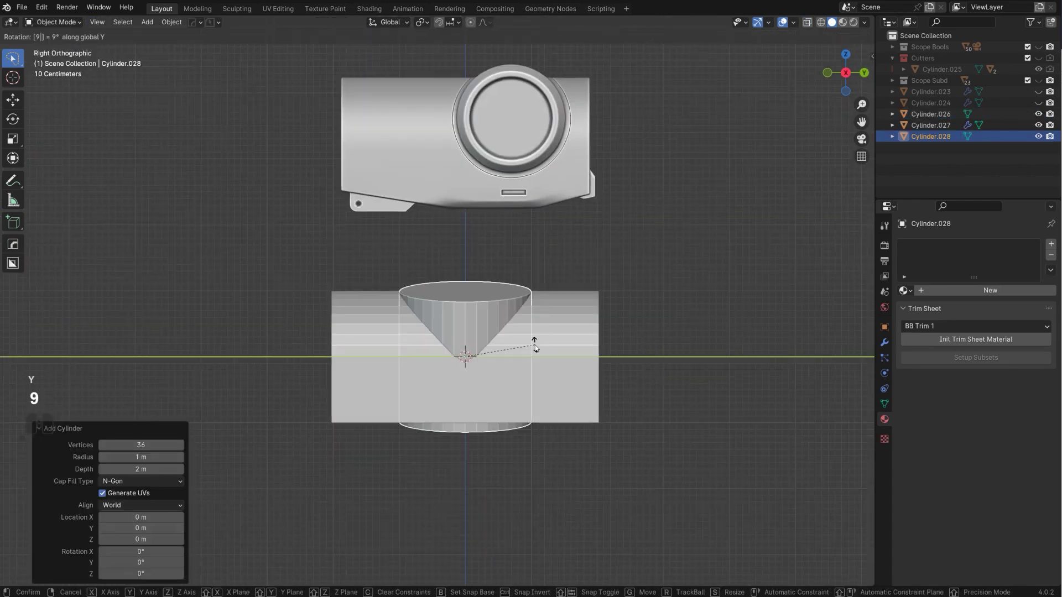
{"action": "type", "text": "90"}
{"action": "key", "text": "Return"}
Scale the cross cylinder uniformly by 0.764 and move it about 0.77 m along Y and 0.54 m up
{"action": "key", "text": "s"}
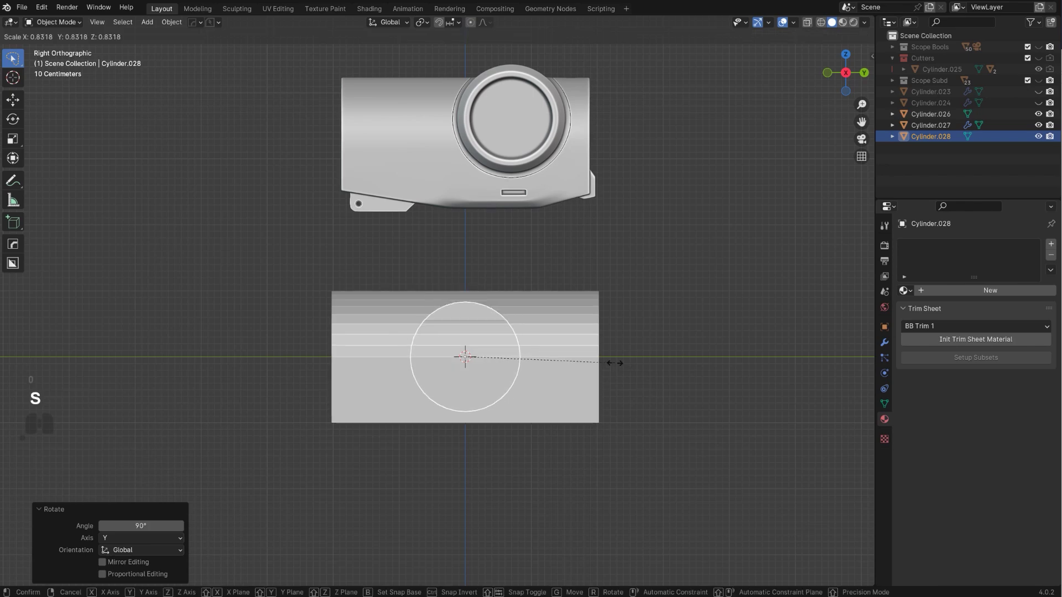
{"action": "left_click", "coordinate": [605, 360]}
{"action": "key", "text": "g"}
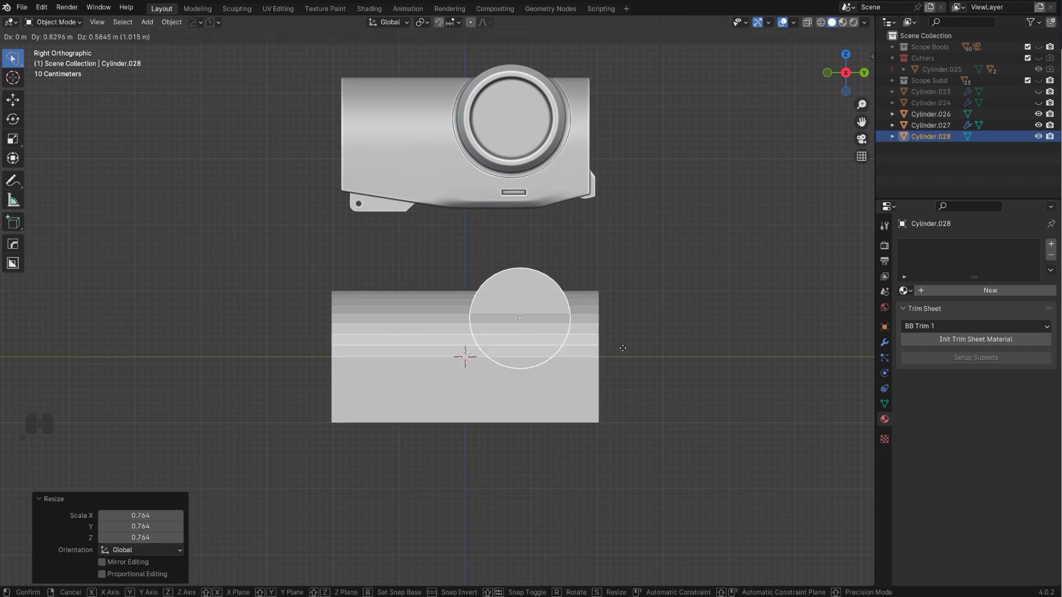
{"action": "left_click", "coordinate": [620, 351]}
Stretch the cross cylinder along X until it protrudes from both sides of the arched body, and lower it about 0.12 m
{"action": "middle_click_drag", "start_coordinate": [655, 359], "coordinate": [699, 354]}
{"action": "key", "text": "s"}
{"action": "key", "text": "x"}
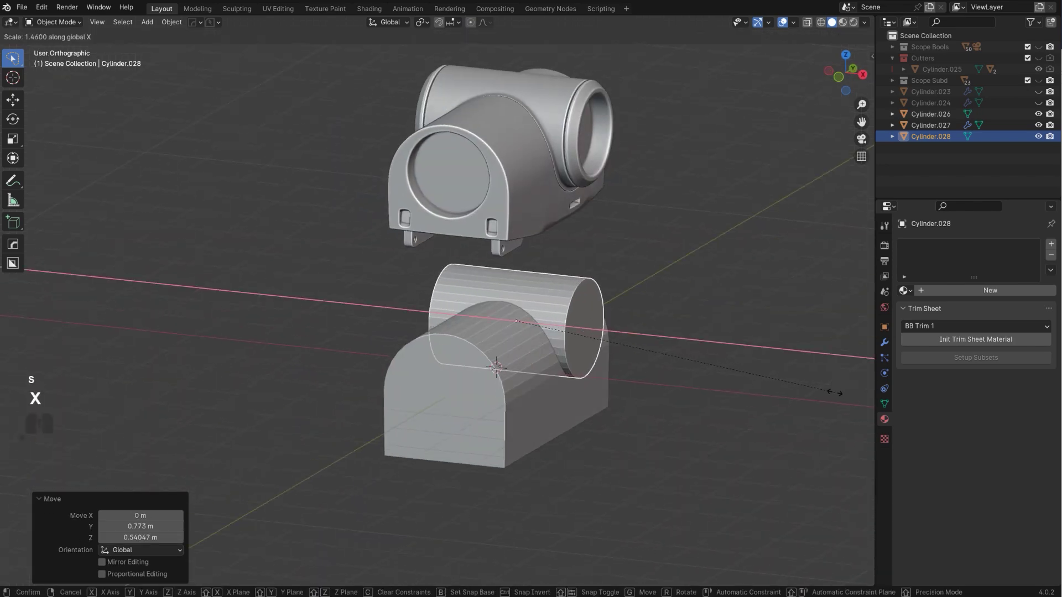
{"action": "left_click", "coordinate": [697, 351]}
{"action": "key", "text": "s"}
{"action": "key", "text": "x"}
{"action": "left_click", "coordinate": [719, 368]}
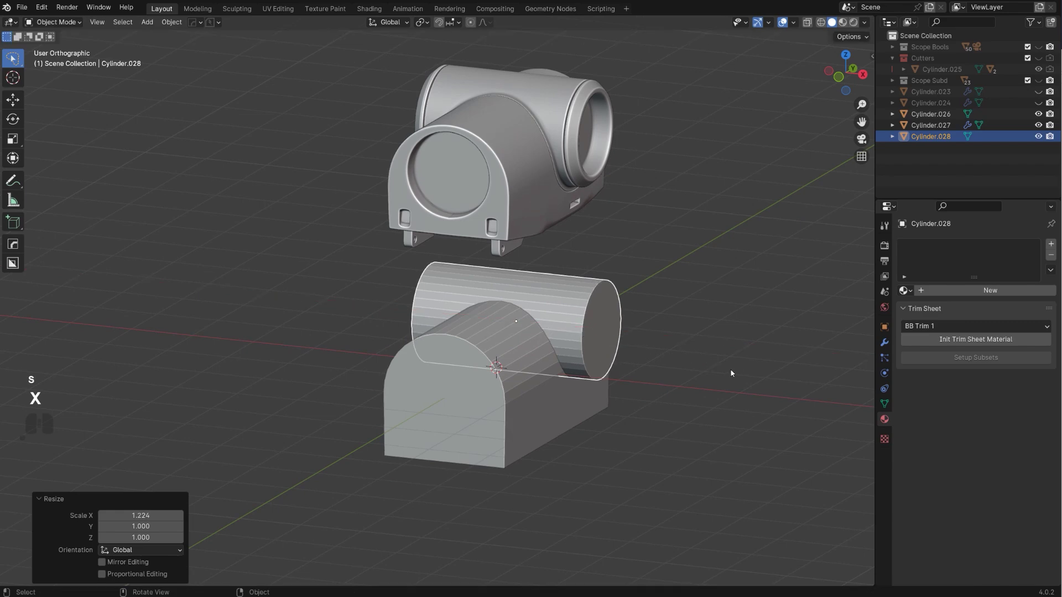
{"action": "key", "text": "g"}
{"action": "key", "text": "z"}
{"action": "key", "text": "shift"}
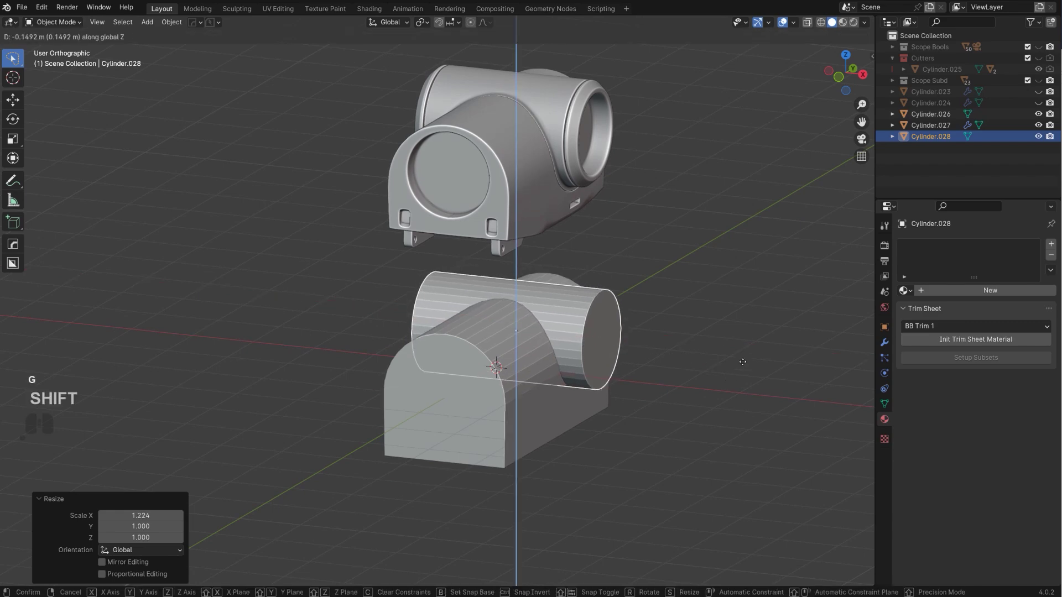
{"action": "left_click", "coordinate": [744, 360]}
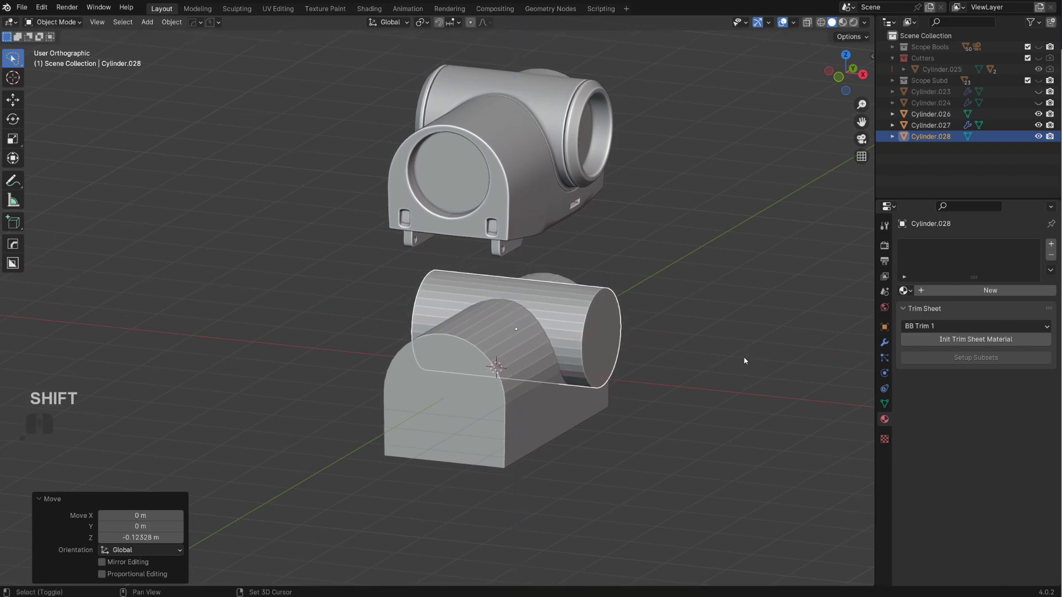
Apply the cross cylinder's scale and rotate it about 7.37° around X to align its edges with the arched body's edges
{"action": "key", "text": "ctrl+a"}
{"action": "left_click", "coordinate": [680, 335]}
{"action": "middle_click_drag", "start_coordinate": [680, 334], "coordinate": [510, 300]}
{"action": "scroll", "coordinate": [645, 333], "scroll_direction": "up", "scroll_amount": 2}
{"action": "scroll", "coordinate": [509, 305], "scroll_direction": "up", "scroll_amount": 1}
{"action": "scroll", "coordinate": [505, 304], "scroll_direction": "up", "scroll_amount": 3}
{"action": "key", "text": "KP_5"}
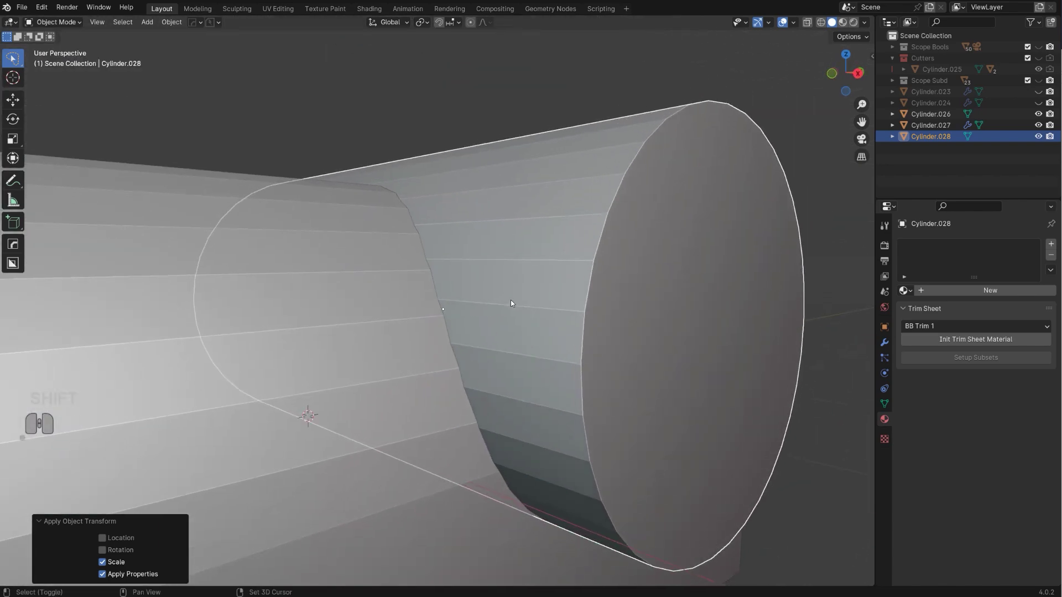
{"action": "key", "text": "r"}
{"action": "key", "text": "x"}
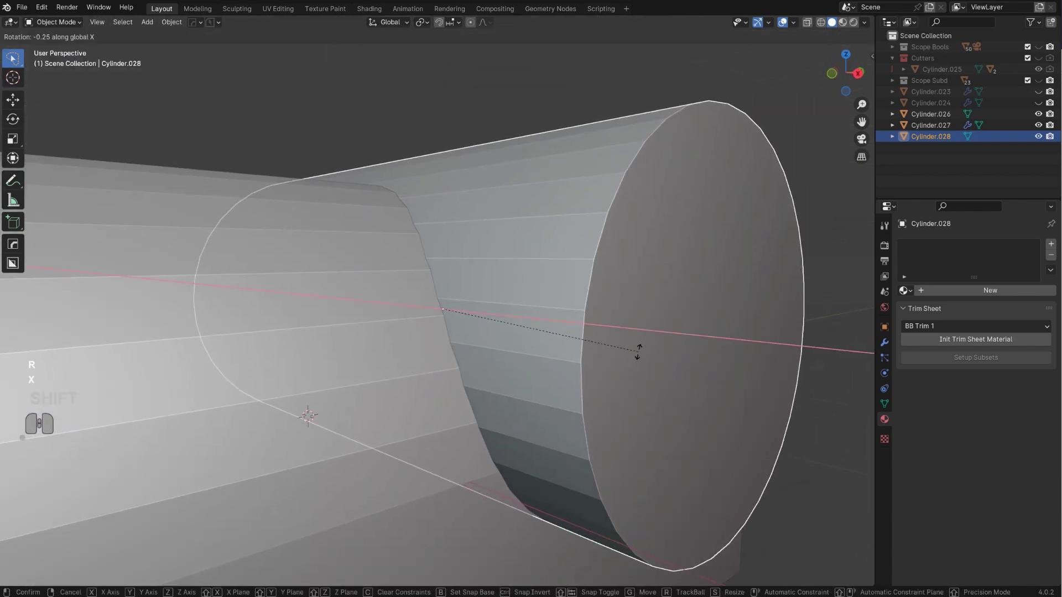
{"action": "mouse_move", "coordinate": [603, 241]}
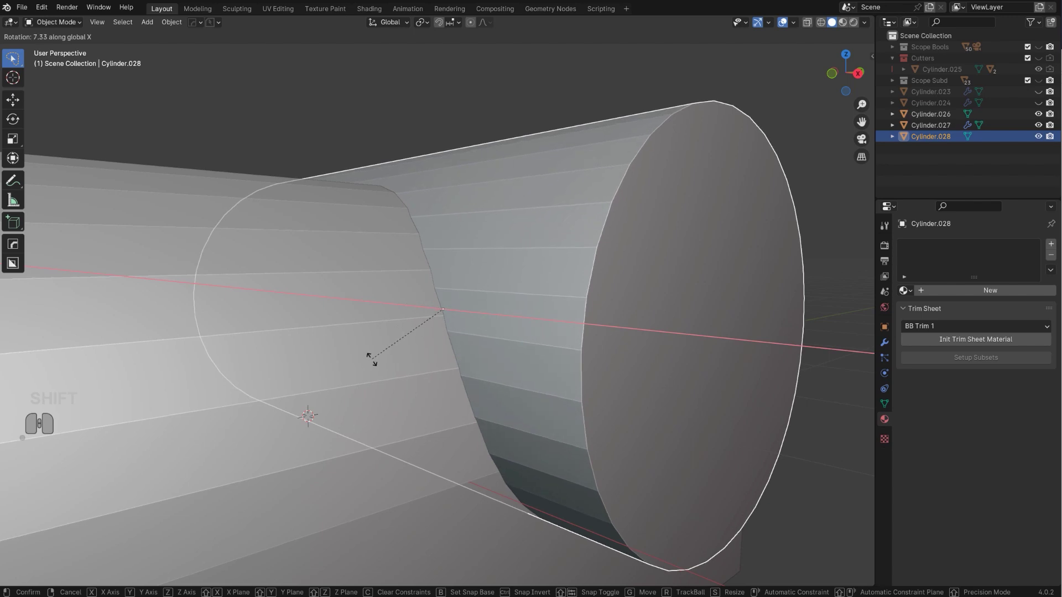
{"action": "mouse_move", "coordinate": [410, 306]}
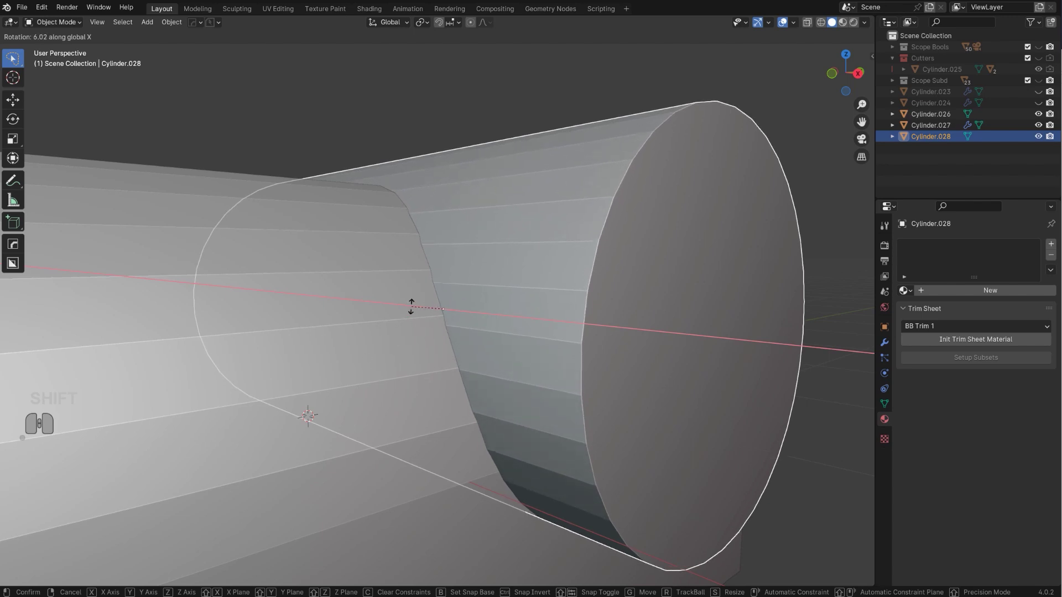
{"action": "mouse_move", "coordinate": [427, 282]}
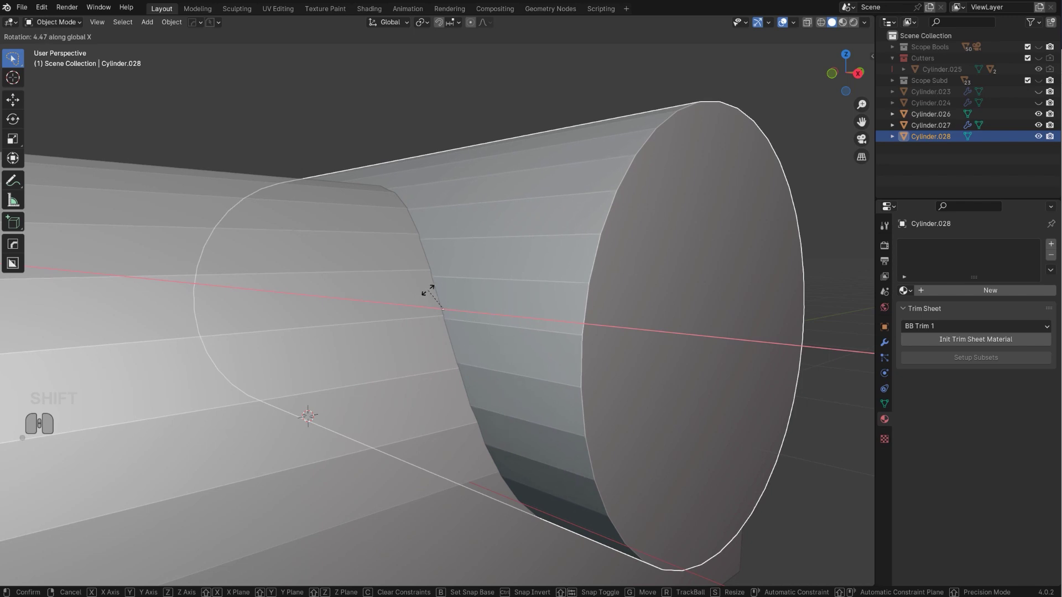
{"action": "mouse_move", "coordinate": [402, 351]}
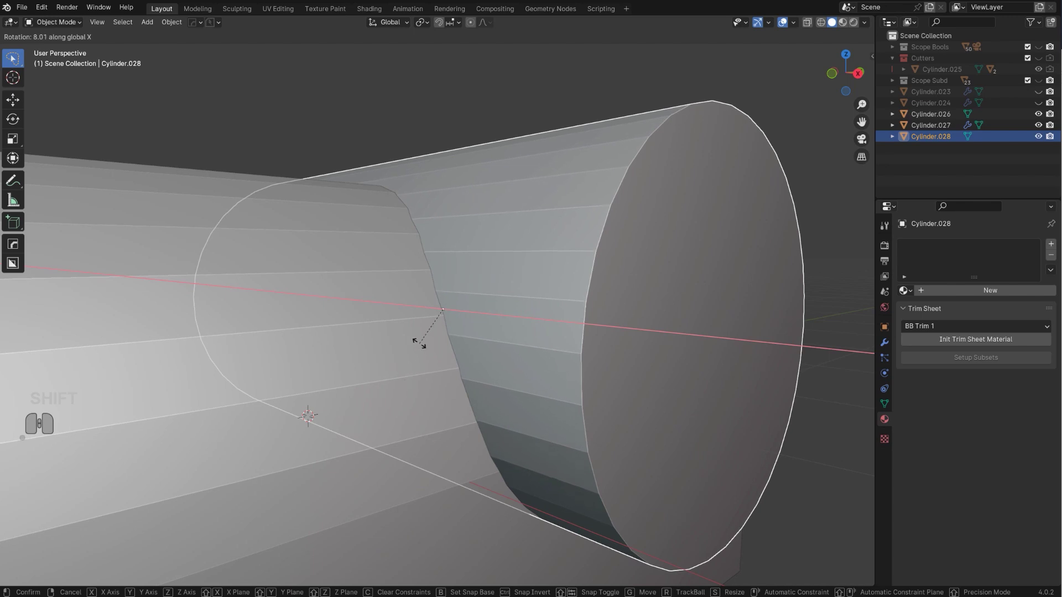
{"action": "left_click", "coordinate": [425, 323]}
Enlarge the cross cylinder uniformly in the right orthographic view by 1.094 and again by 1.038
{"action": "scroll", "coordinate": [506, 330], "scroll_direction": "down", "scroll_amount": 6}
{"action": "middle_click_drag", "start_coordinate": [580, 331], "coordinate": [754, 270]}
{"action": "key", "text": "KP_5"}
{"action": "key", "text": "s"}
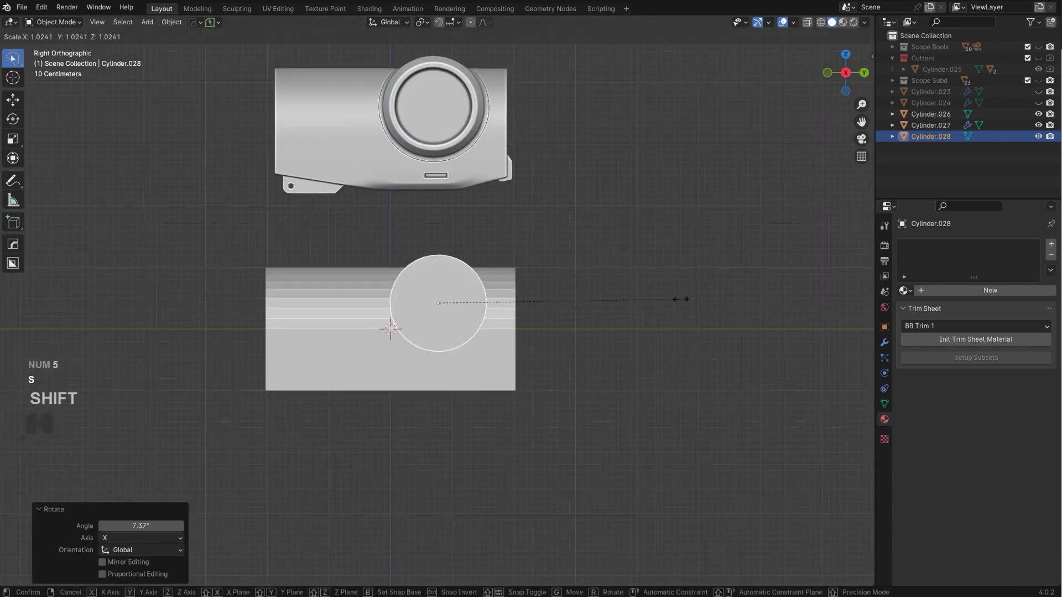
{"action": "left_click", "coordinate": [815, 301]}
{"action": "key", "text": "s"}
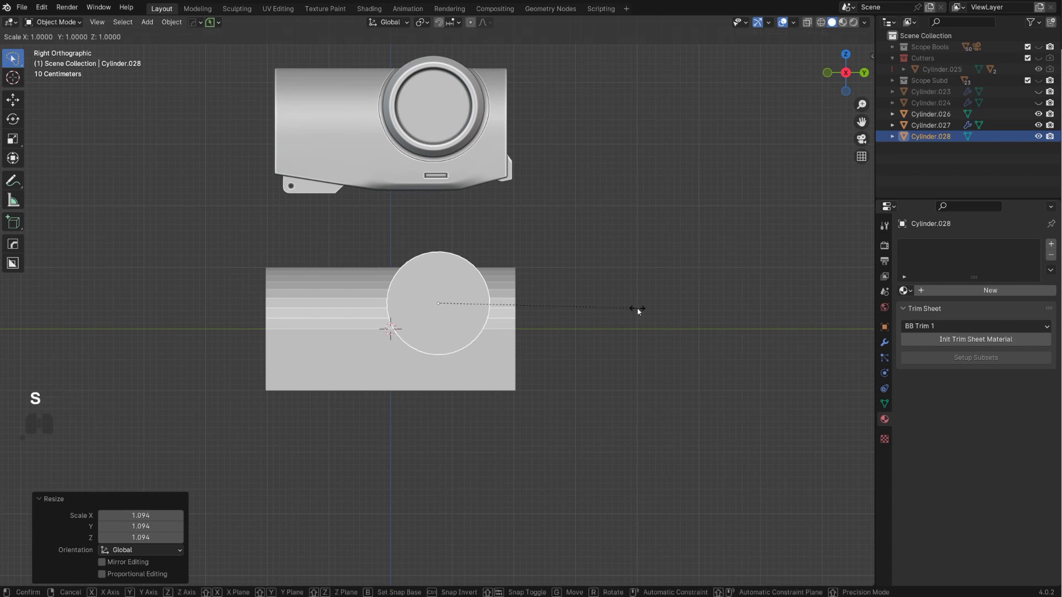
{"action": "left_click", "coordinate": [711, 308]}
Rotate the cross cylinder about -1.19° around X and check its intersection with the arched body
{"action": "scroll", "coordinate": [554, 321], "scroll_direction": "up", "scroll_amount": 4}
{"action": "middle_click_drag", "start_coordinate": [514, 320], "coordinate": [655, 285]}
{"action": "key", "text": "KP_5"}
{"action": "key", "text": "r"}
{"action": "key", "text": "x"}
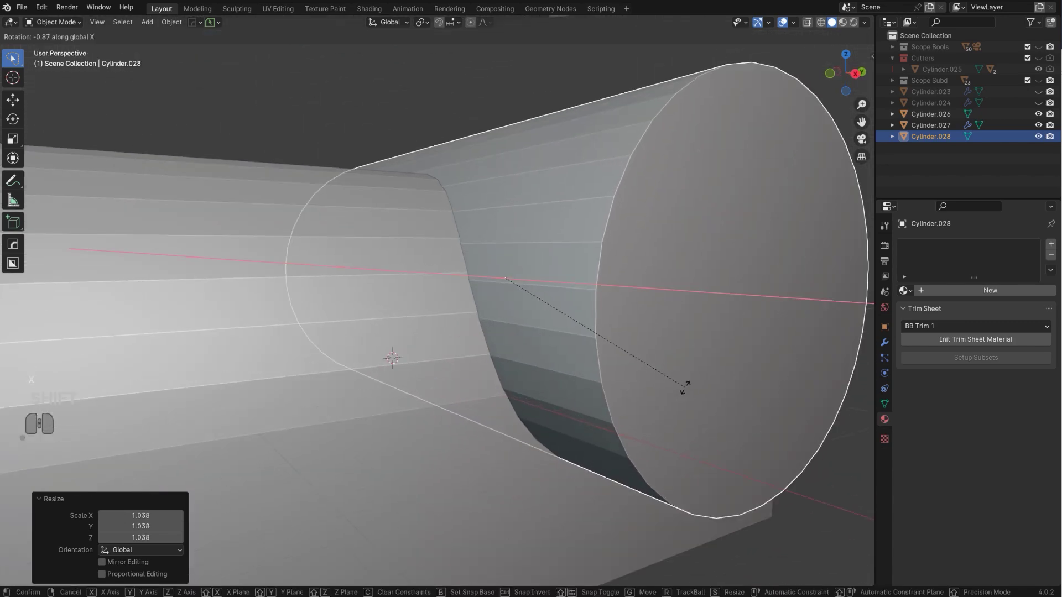
{"action": "left_click", "coordinate": [645, 398]}
{"action": "scroll", "coordinate": [624, 360], "scroll_direction": "down", "scroll_amount": 3}
{"action": "middle_click_drag", "start_coordinate": [617, 330], "coordinate": [539, 298]}
{"action": "scroll", "coordinate": [539, 297], "scroll_direction": "up", "scroll_amount": 3}
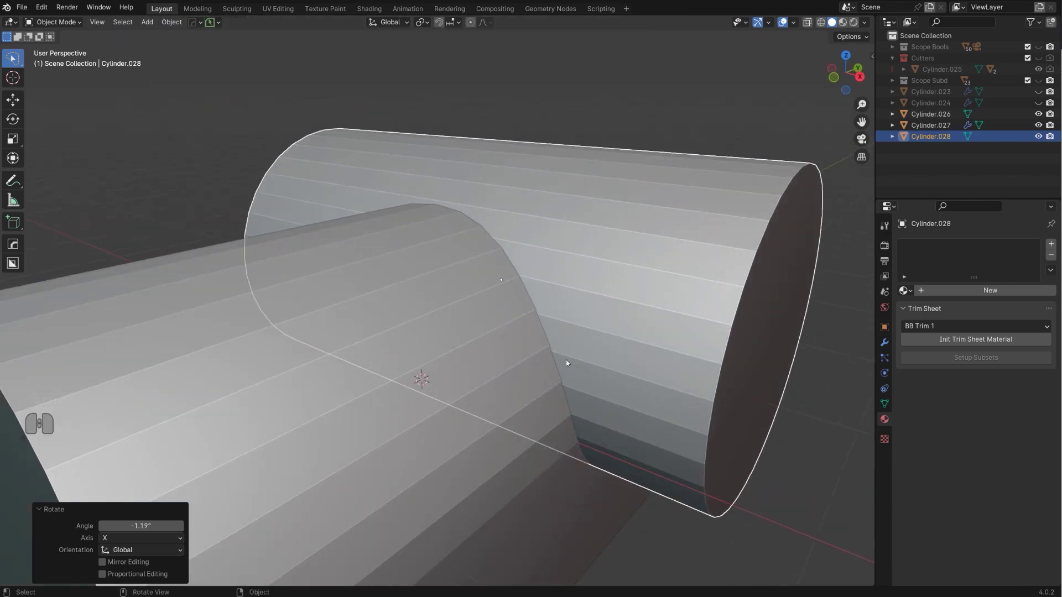
{"action": "scroll", "coordinate": [606, 393], "scroll_direction": "down", "scroll_amount": 4}
{"action": "middle_click_drag", "start_coordinate": [608, 382], "coordinate": [548, 377]}
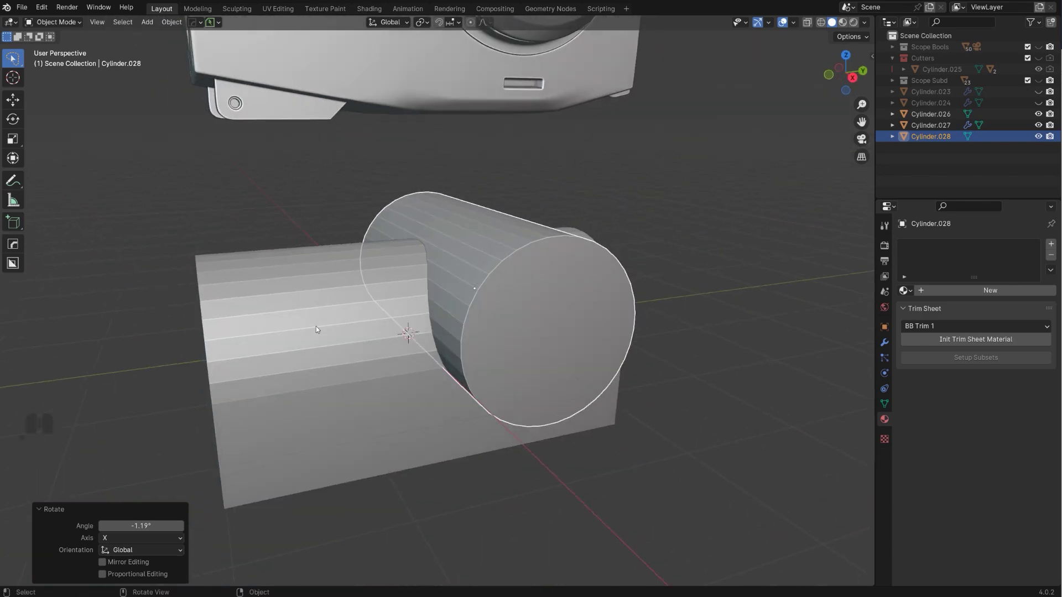
Add one loop cut across the arched body on each side of the cross cylinder
{"action": "left_click", "coordinate": [316, 327]}
{"action": "key", "text": "Tab"}
{"action": "middle_click_drag", "start_coordinate": [365, 400], "coordinate": [360, 406]}
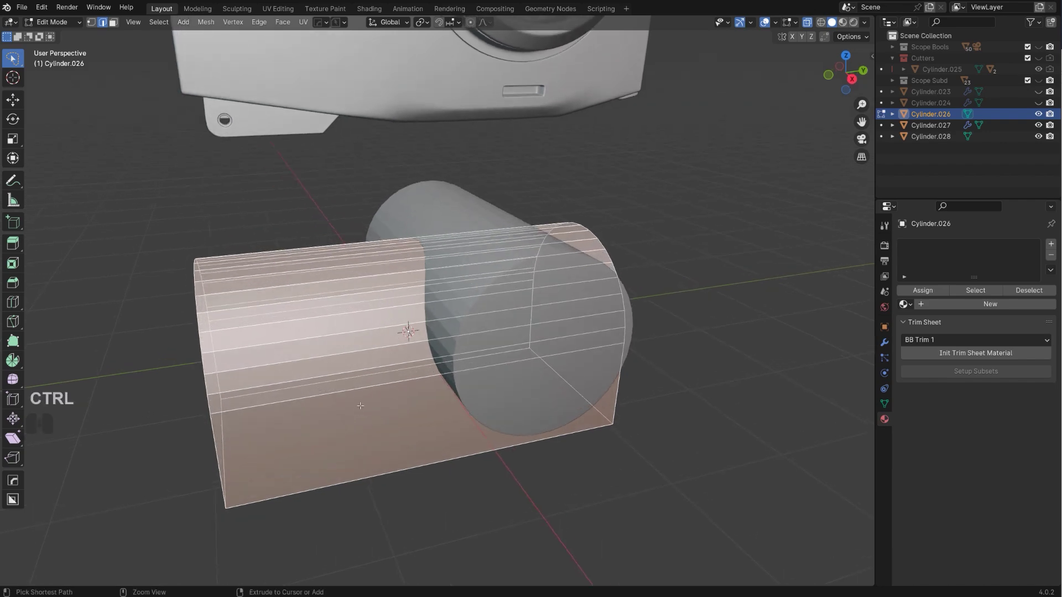
{"action": "key", "text": "ctrl+r"}
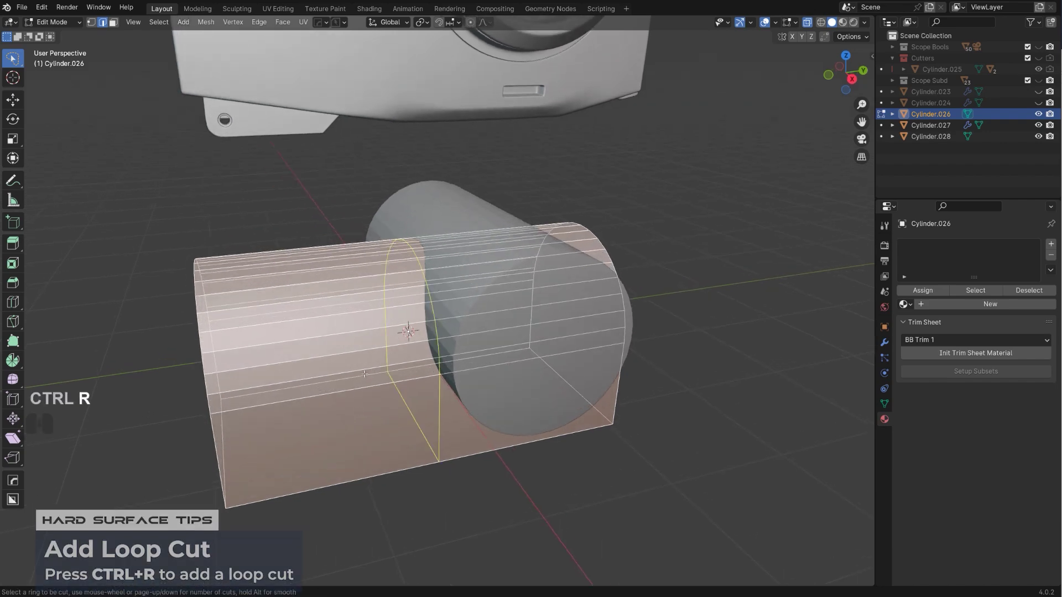
{"action": "left_click", "coordinate": [360, 373]}
{"action": "left_click", "coordinate": [308, 372]}
{"action": "middle_click_drag", "start_coordinate": [636, 362], "coordinate": [586, 359]}
{"action": "key", "text": "ctrl+r"}
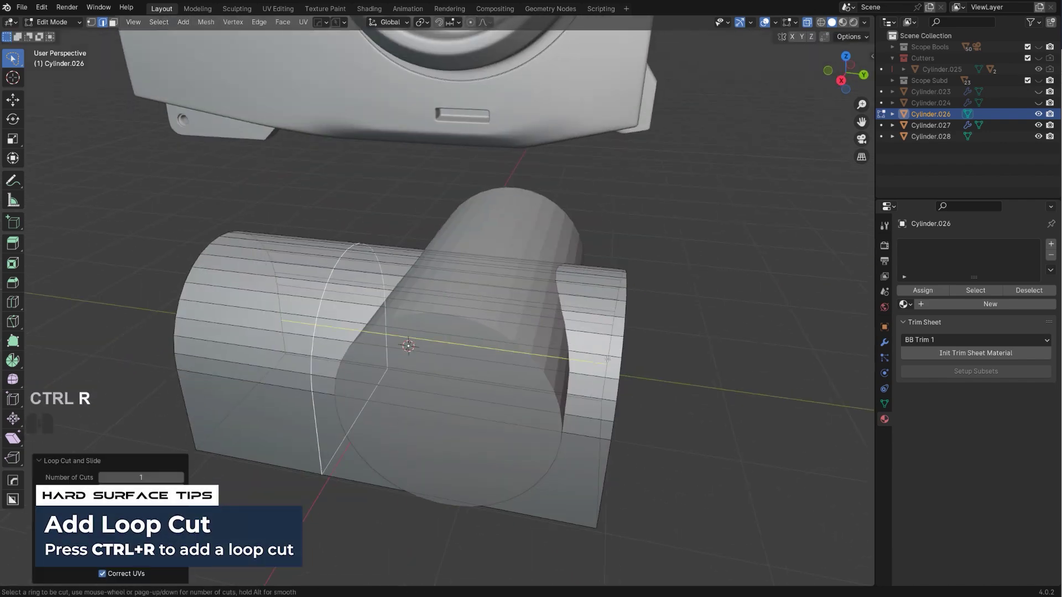
{"action": "left_click", "coordinate": [595, 339]}
{"action": "left_click", "coordinate": [718, 368]}
Add 13 evenly spaced loop cuts to the arched body between the two single cuts and leave Edit Mode
{"action": "middle_click_drag", "start_coordinate": [717, 367], "coordinate": [431, 331]}
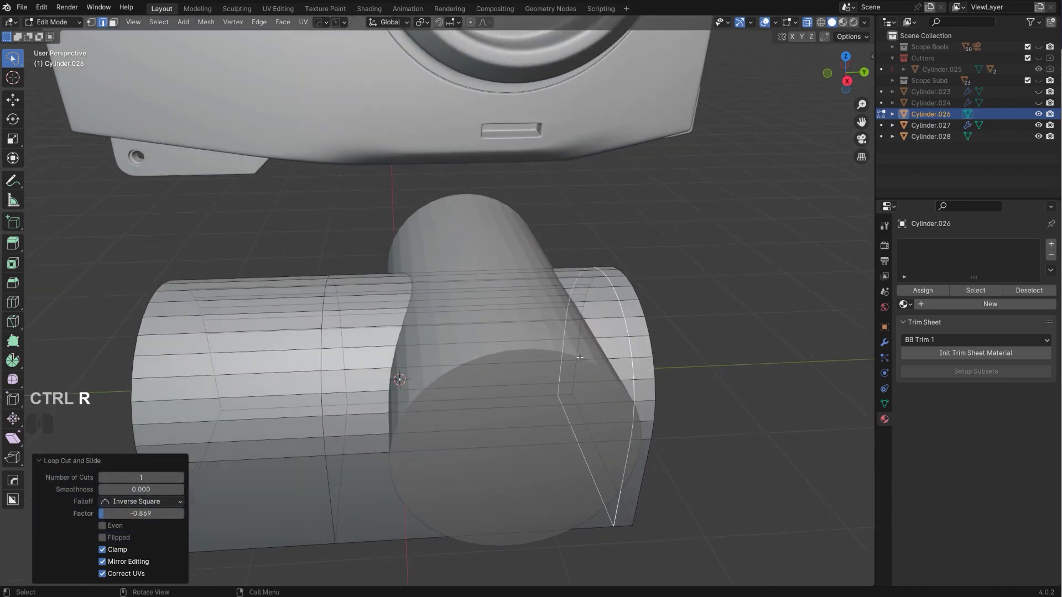
{"action": "key", "text": "ctrl+r"}
{"action": "scroll", "coordinate": [431, 330], "scroll_direction": "up", "scroll_amount": 12}
{"action": "left_click", "coordinate": [431, 330]}
{"action": "left_click", "coordinate": [431, 331]}
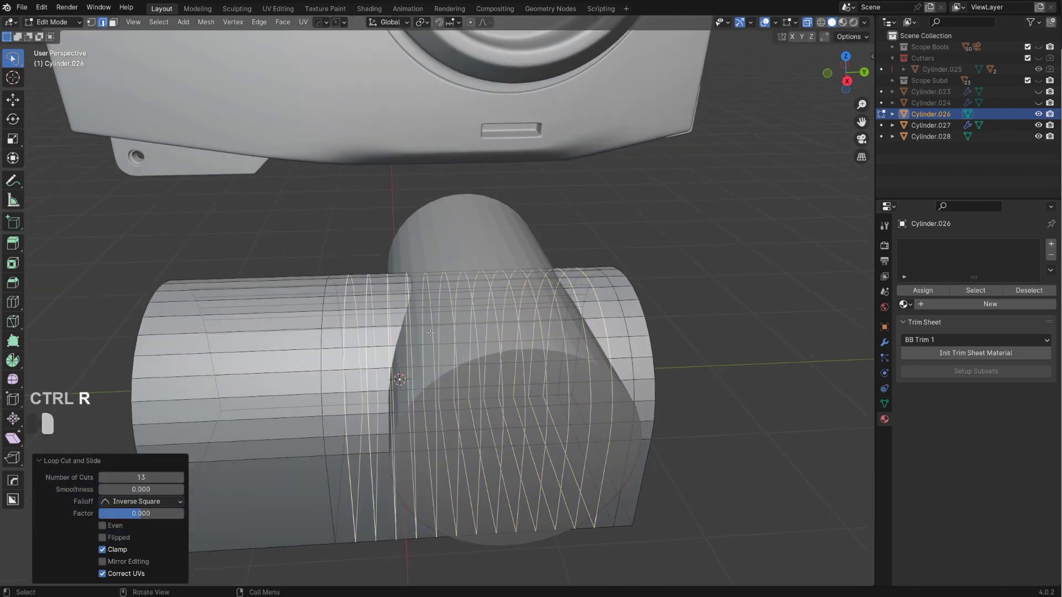
{"action": "key", "text": "Tab"}
Examine the mesh topology of the finished reference housing in Edit Mode
{"action": "middle_click_drag", "start_coordinate": [483, 237], "coordinate": [414, 254]}
{"action": "left_click", "coordinate": [381, 110]}
{"action": "key", "text": "Tab"}
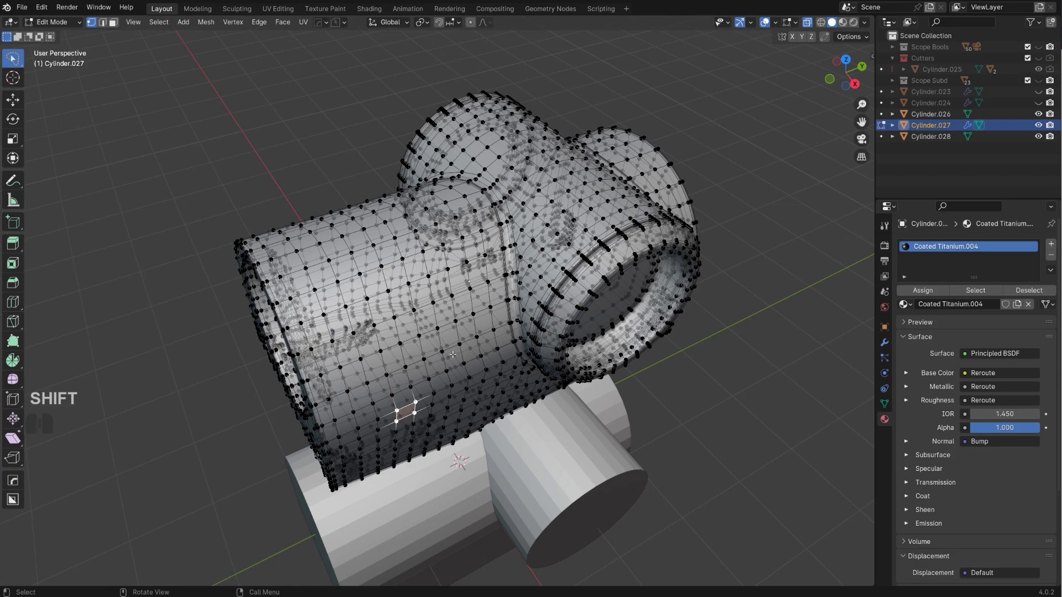
{"action": "middle_click_drag", "start_coordinate": [453, 355], "coordinate": [487, 266]}
Undo back to the arched body without any of its loop cuts
{"action": "key", "text": "ctrl+z"}
{"action": "key", "text": "Tab"}
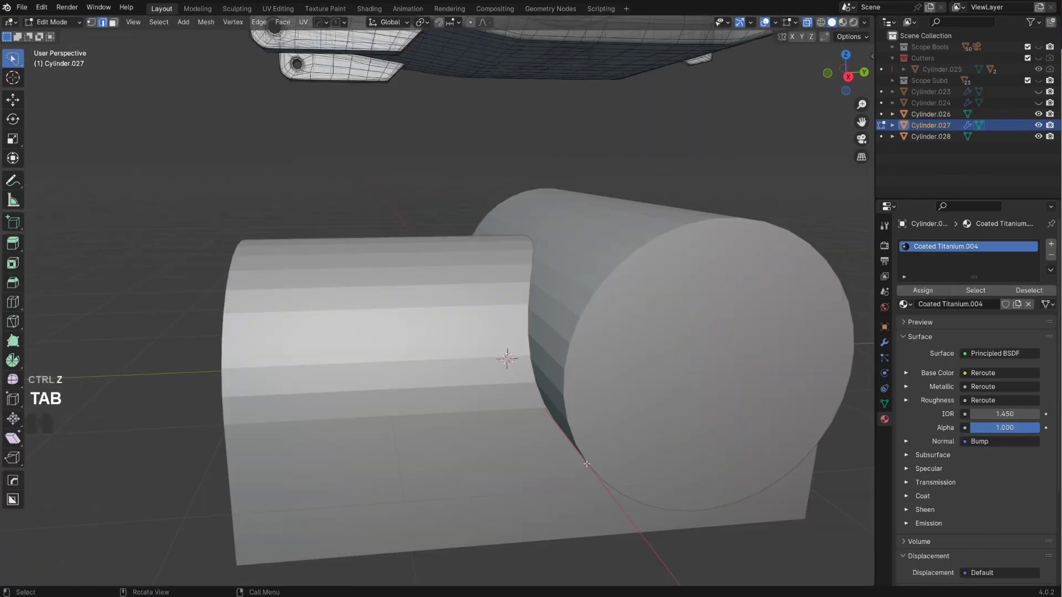
{"action": "key", "text": "Tab"}
{"action": "left_click", "coordinate": [525, 369]}
{"action": "key", "text": "Tab"}
{"action": "key", "text": "ctrl+z"}
{"action": "key", "text": "ctrl+z"}
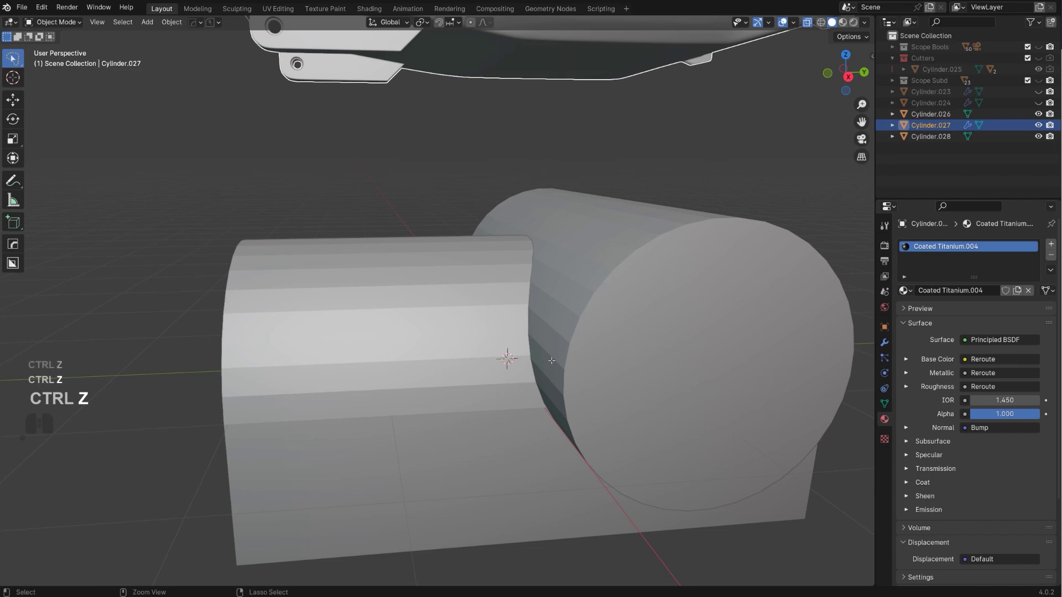
{"action": "key", "text": "ctrl+z"}
{"action": "key", "text": "ctrl+z"}
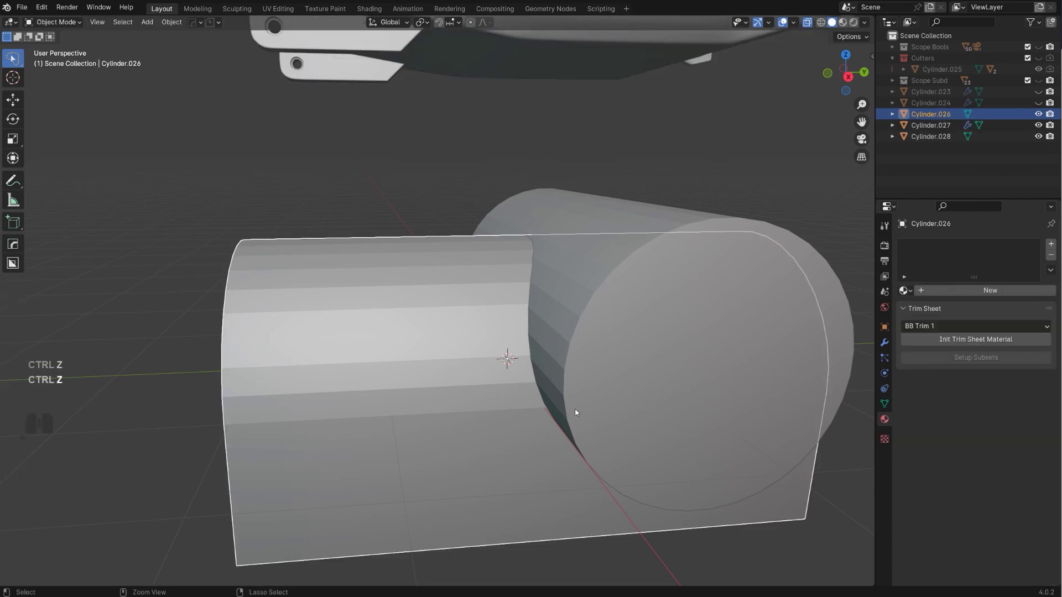
{"action": "key", "text": "Tab"}
{"action": "key", "text": "KP_Decimal"}
{"action": "scroll", "coordinate": [478, 368], "scroll_direction": "down", "scroll_amount": 5}
{"action": "key", "text": "ctrl+z"}
{"action": "key", "text": "ctrl+z"}
{"action": "key", "text": "ctrl+z"}
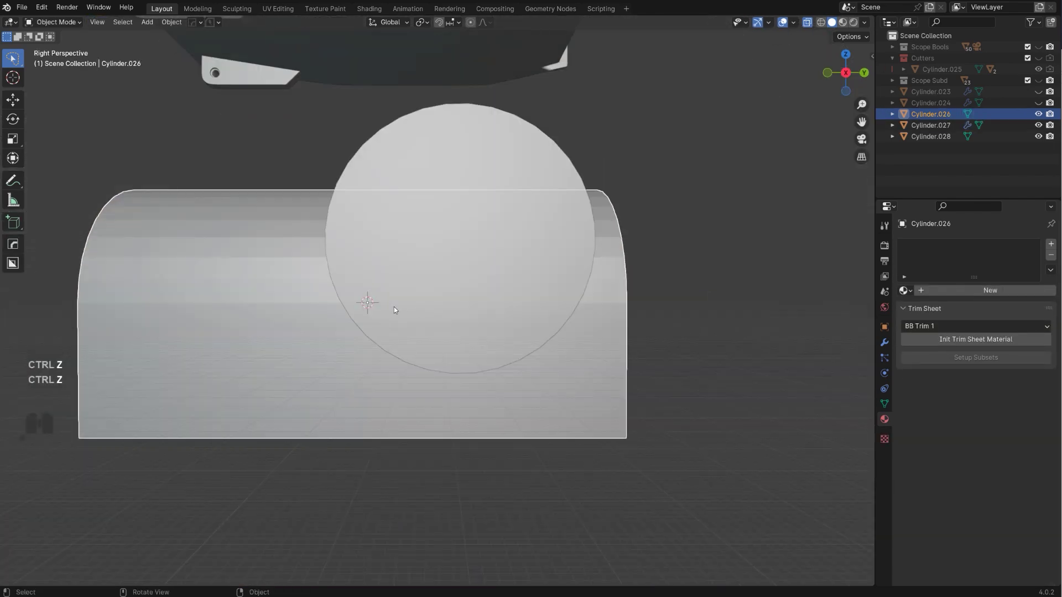
Add a loop cut to the arched body on each side of the cross cylinder in the right orthographic view
{"action": "key", "text": "KP_5"}
{"action": "key", "text": "Tab"}
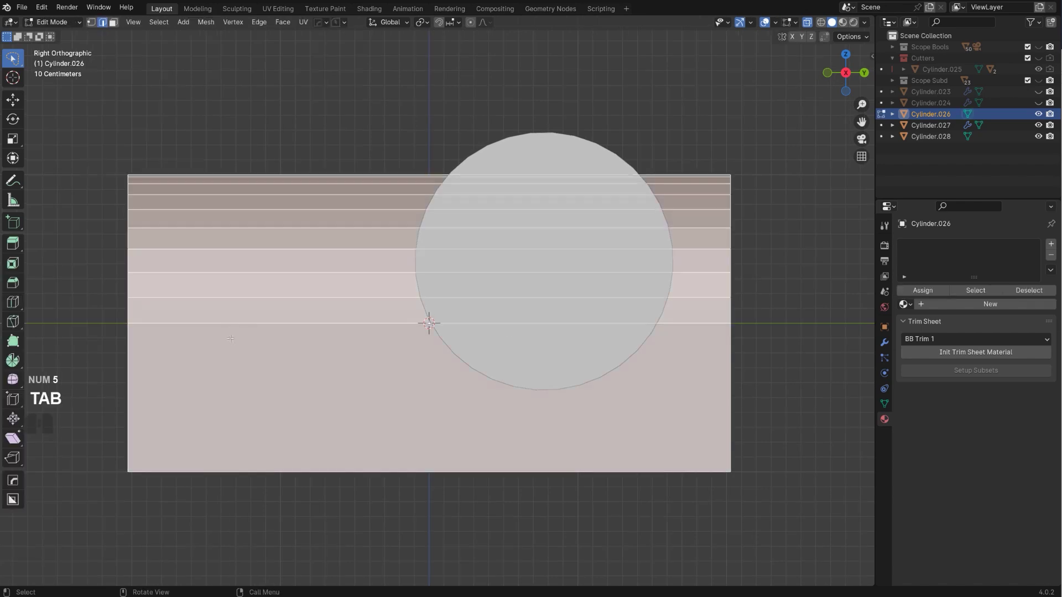
{"action": "left_click_drag", "start_coordinate": [247, 255], "coordinate": [203, 246]}
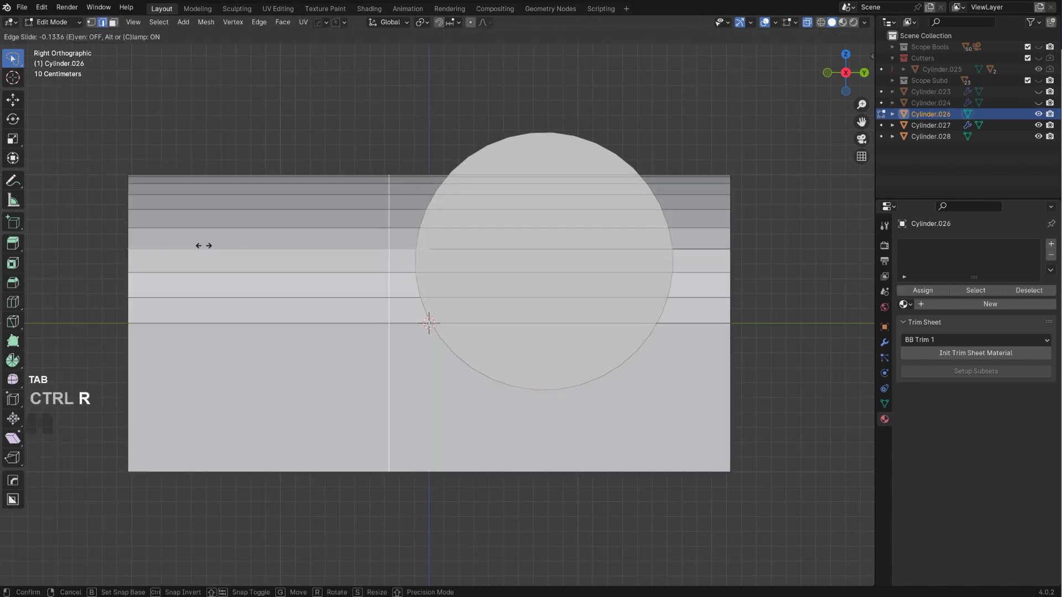
{"action": "left_click", "coordinate": [170, 240]}
{"action": "key", "text": "ctrl+r"}
{"action": "left_click_drag", "start_coordinate": [543, 260], "coordinate": [589, 277]}
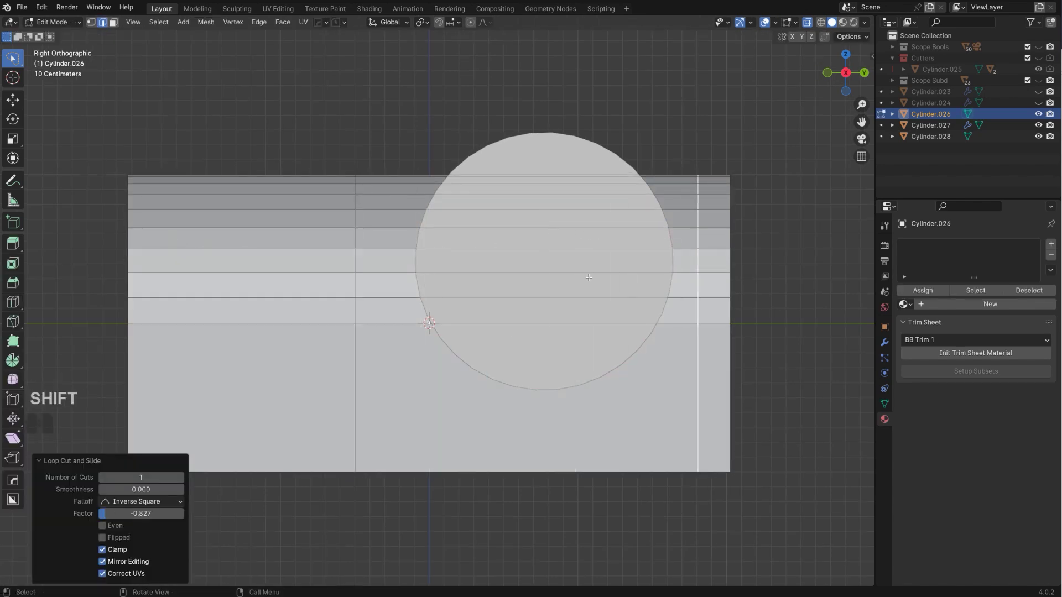
Knife a cut-through outline around the cross cylinder on the arched body, placing points on its horizontal edges, and leave Edit Mode
{"action": "scroll", "coordinate": [550, 239], "scroll_direction": "up", "scroll_amount": 2}
{"action": "key", "text": "k"}
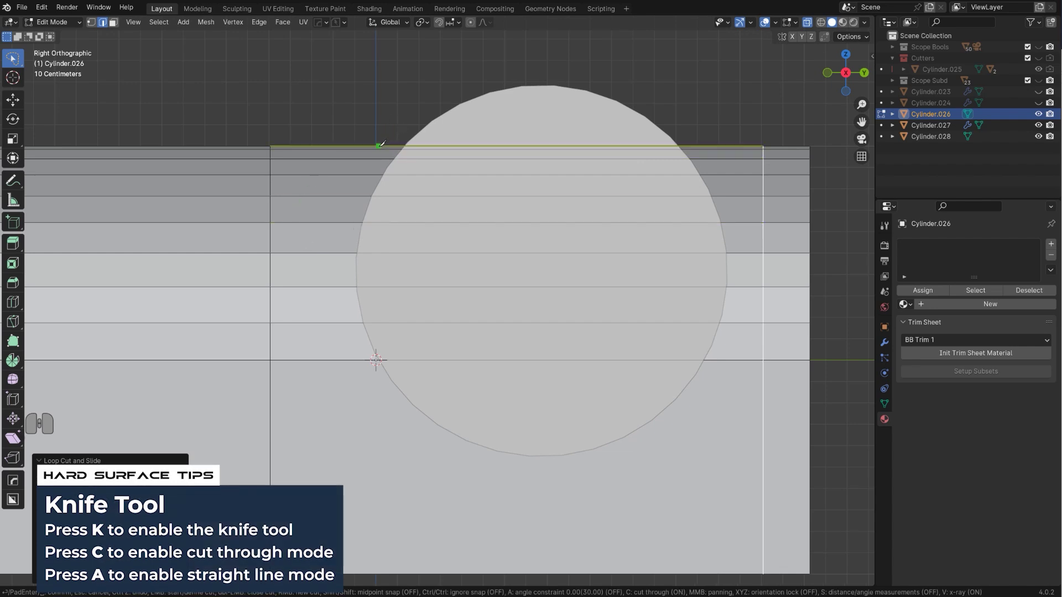
{"action": "left_click", "coordinate": [379, 146]}
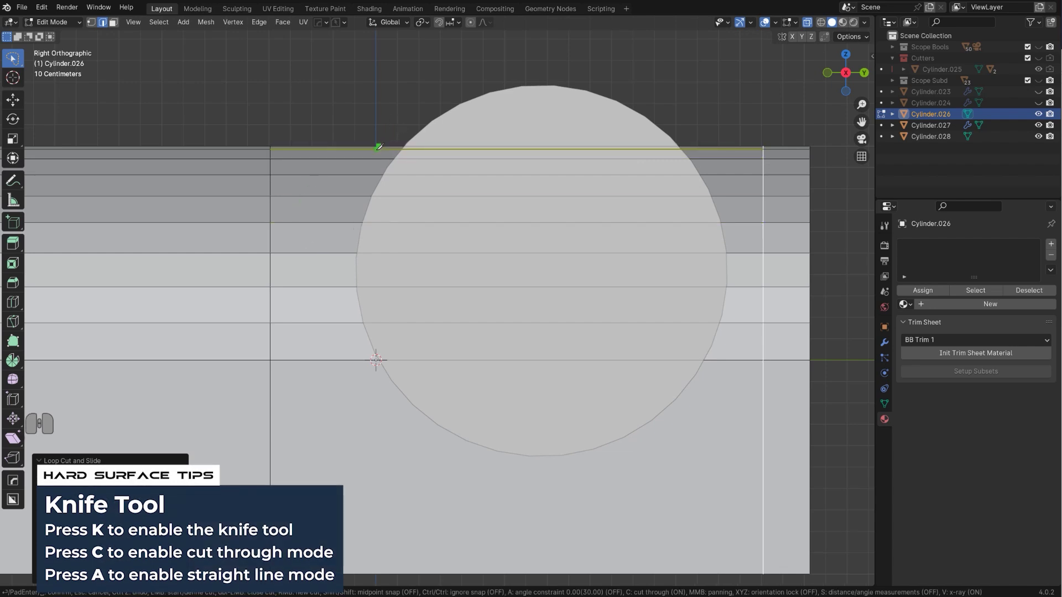
{"action": "left_click", "coordinate": [343, 196]}
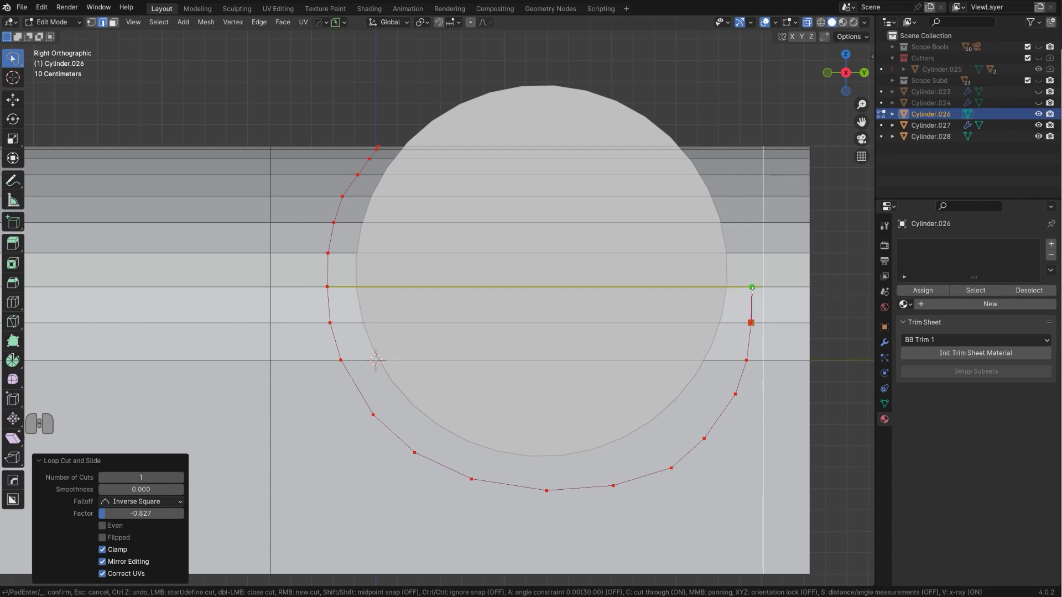
{"action": "key", "text": "space"}
{"action": "scroll", "coordinate": [550, 256], "scroll_direction": "down", "scroll_amount": 4}
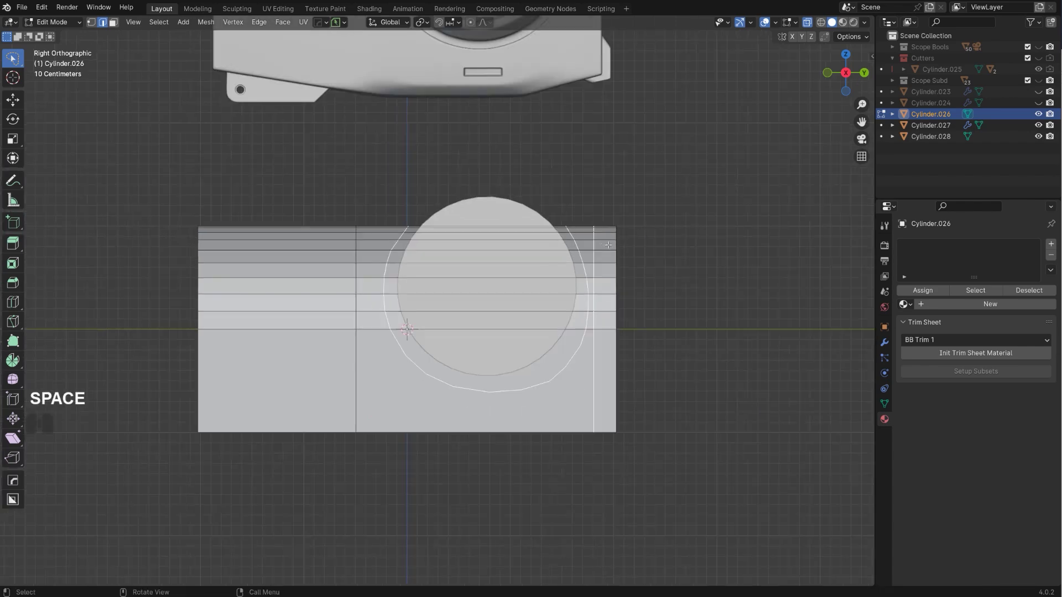
{"action": "scroll", "coordinate": [608, 244], "scroll_direction": "up", "scroll_amount": 2}
{"action": "middle_click_drag", "start_coordinate": [608, 245], "coordinate": [549, 299]}
{"action": "key", "text": "KP_5"}
{"action": "key", "text": "Tab"}
Add 22 evenly spaced loop cuts along the length of the cross cylinder and leave Edit Mode
{"action": "middle_click_drag", "start_coordinate": [580, 288], "coordinate": [370, 297], "text": "shift"}
{"action": "left_click", "coordinate": [354, 263]}
{"action": "key", "text": "Tab"}
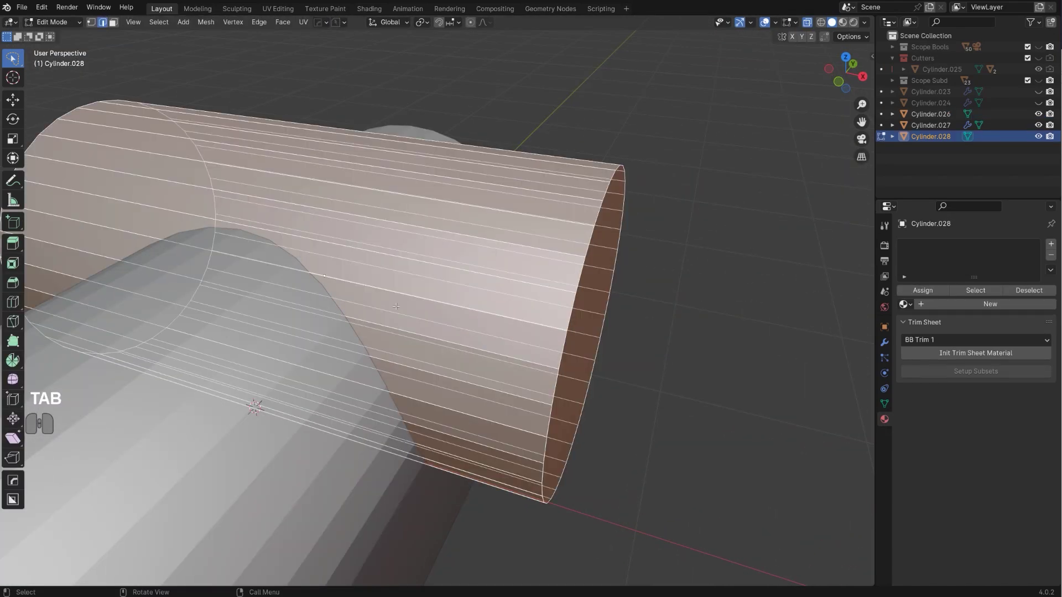
{"action": "key", "text": "ctrl+r"}
{"action": "scroll", "coordinate": [435, 297], "scroll_direction": "up", "scroll_amount": 5}
{"action": "scroll", "coordinate": [435, 297], "scroll_direction": "up", "scroll_amount": 18}
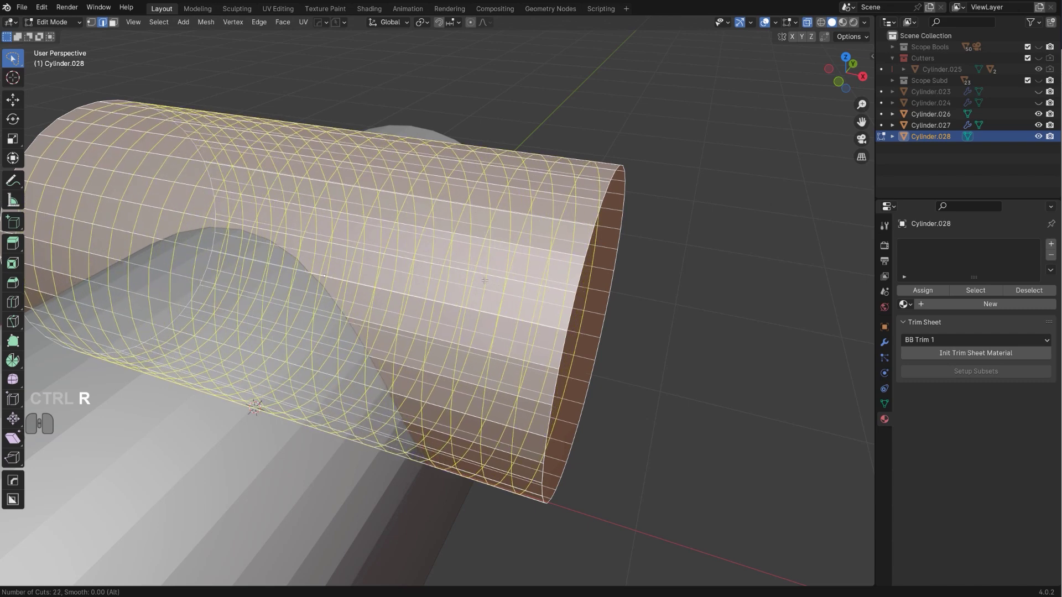
{"action": "left_click", "coordinate": [459, 299]}
{"action": "right_click", "coordinate": [469, 301]}
{"action": "middle_click_drag", "start_coordinate": [469, 302], "coordinate": [559, 299], "text": "shift"}
{"action": "key", "text": "Tab"}
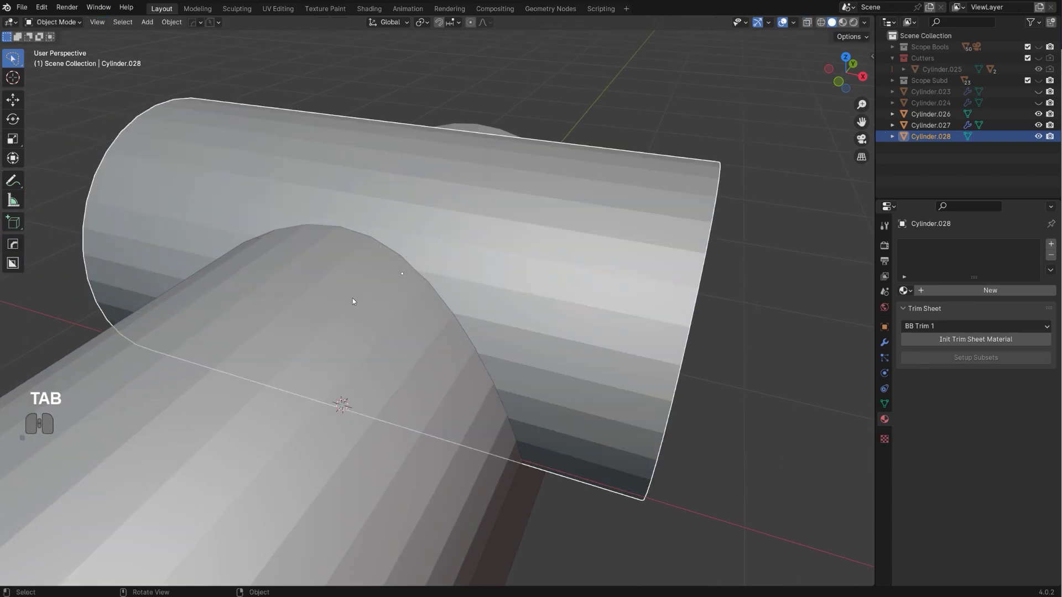
Run Smart Apply on the arched body and the cross cylinder together
{"action": "left_click", "coordinate": [353, 298]}
{"action": "left_click", "coordinate": [509, 252], "text": "shift"}
{"action": "key", "text": "q"}
{"action": "mouse_move", "coordinate": [508, 251]}
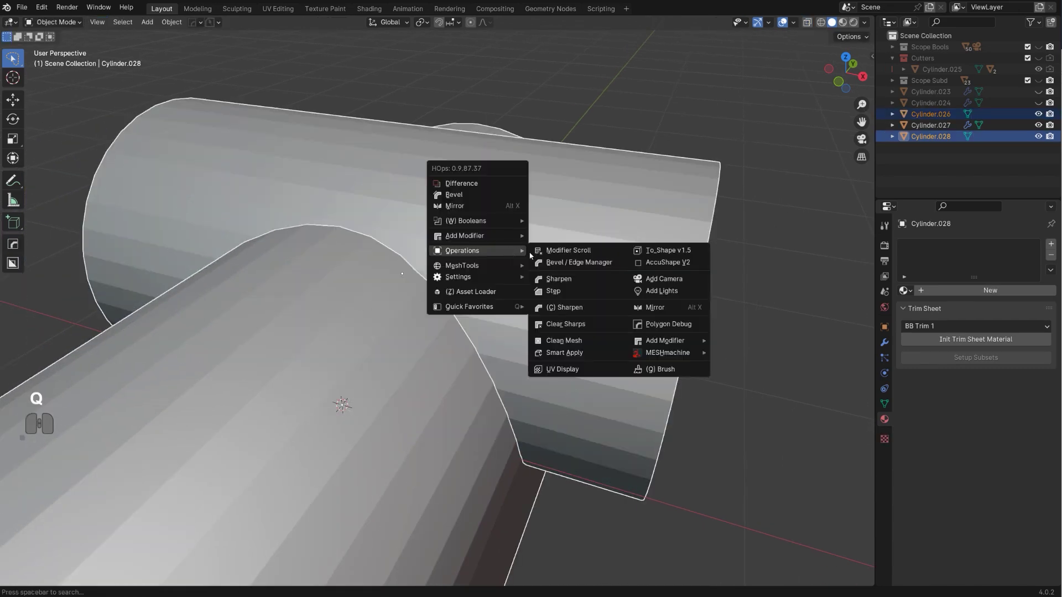
{"action": "left_click", "coordinate": [564, 352]}
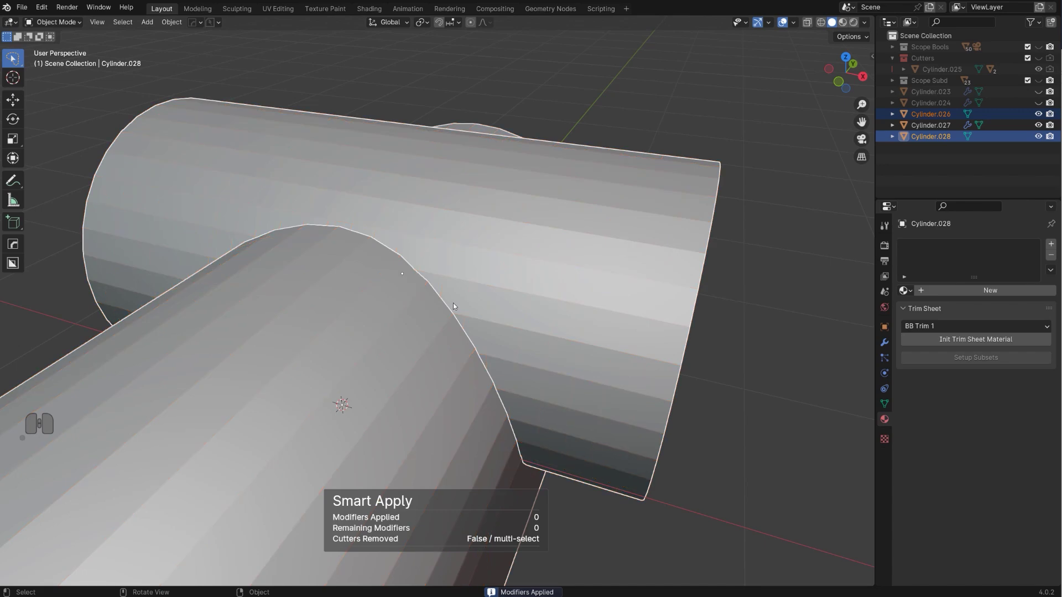
Boolean-union the arched body into the cross cylinder, with the cross cylinder as the active object
{"action": "left_click", "coordinate": [424, 303]}
{"action": "left_click", "coordinate": [472, 270], "text": "shift"}
{"action": "key", "text": "q"}
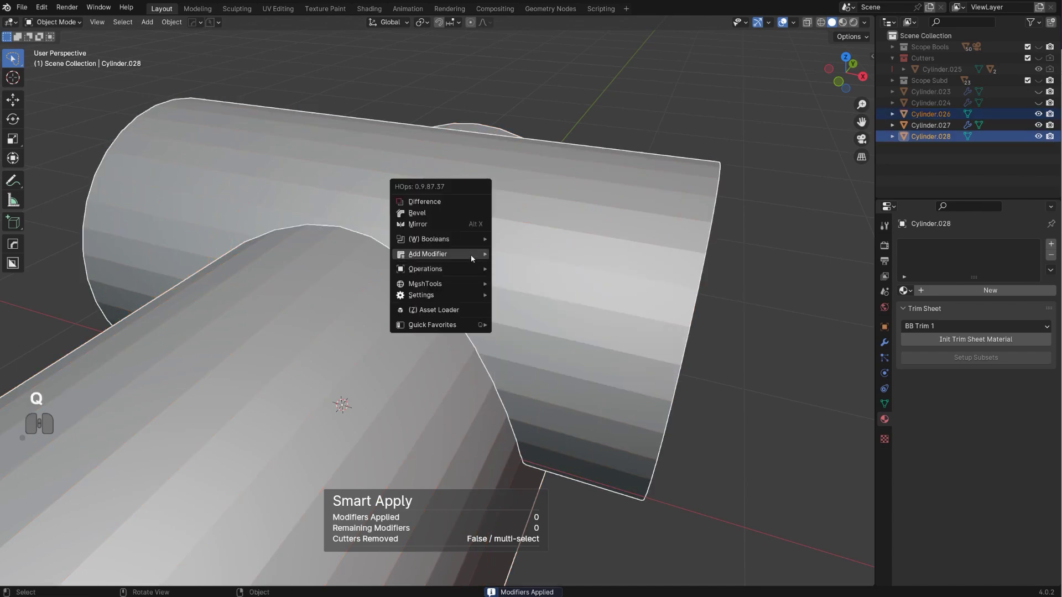
{"action": "mouse_move", "coordinate": [476, 239]}
{"action": "left_click", "coordinate": [551, 263]}
Apply the union on the joined housing with Smart Apply and hide the Cutters collection
{"action": "key", "text": "q"}
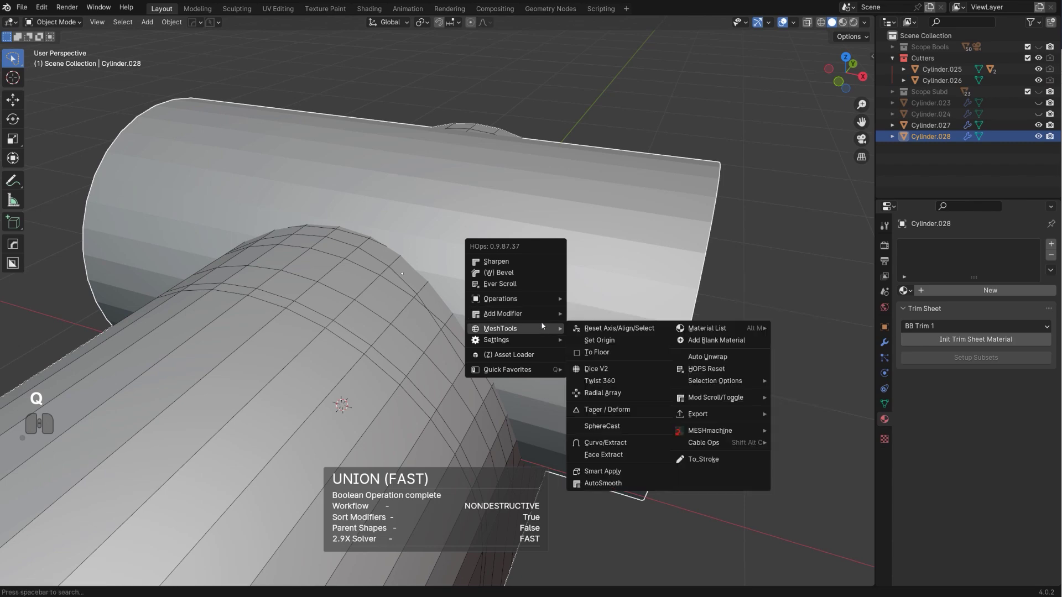
{"action": "mouse_move", "coordinate": [536, 302]}
{"action": "left_click", "coordinate": [609, 401]}
{"action": "key", "text": "shift+1"}
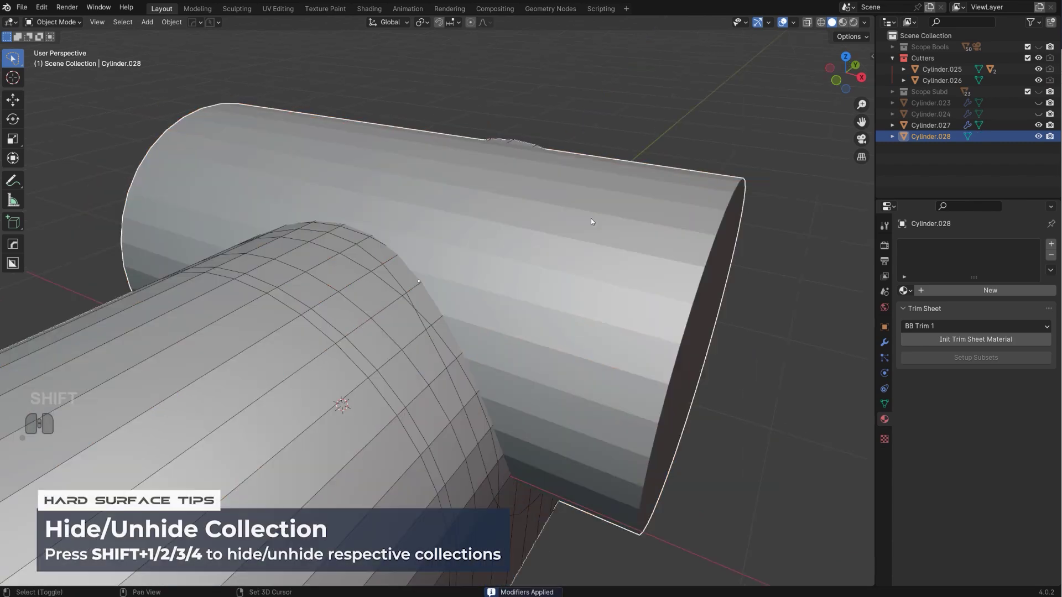
{"action": "key", "text": "shift+2"}
Enter Edit Mode on the joined mesh in vertex selection and turn off see-through selection
{"action": "key", "text": "Tab"}
{"action": "key", "text": "Tab"}
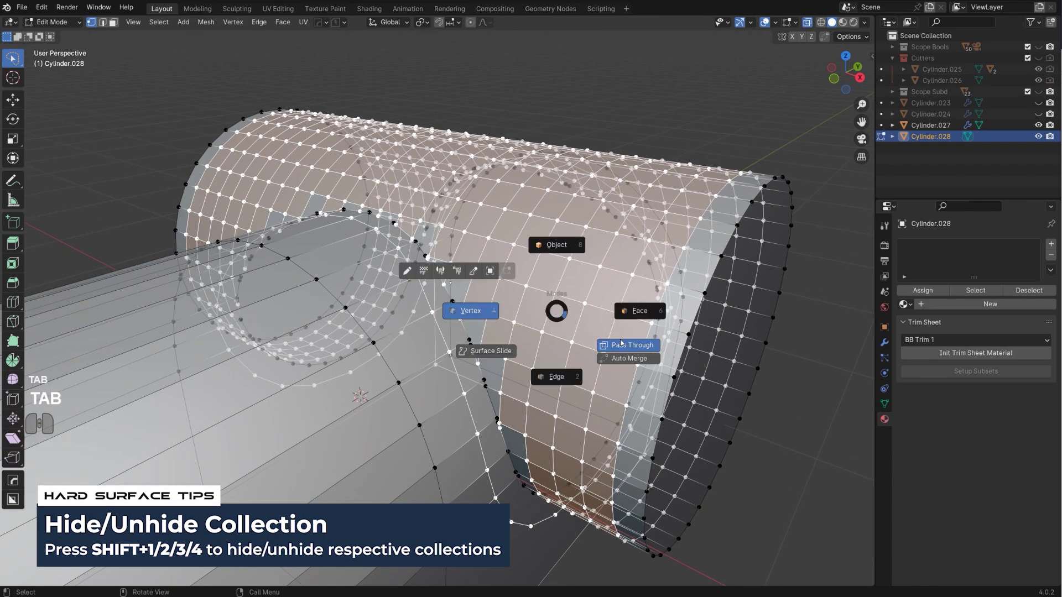
{"action": "left_click", "coordinate": [621, 345]}
{"action": "middle_click_drag", "start_coordinate": [560, 306], "coordinate": [463, 294]}
{"action": "scroll", "coordinate": [536, 297], "scroll_direction": "up", "scroll_amount": 2}
{"action": "middle_click_drag", "start_coordinate": [463, 294], "coordinate": [481, 294], "text": "shift"}
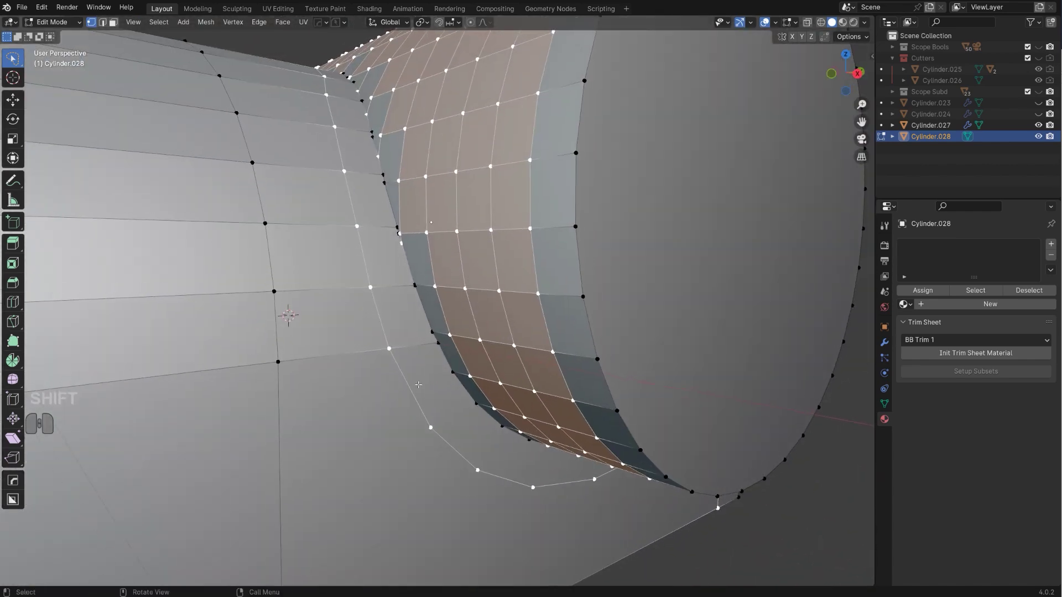
Edge-slide the outline loop on the arched body closer to the cross cylinder by a factor of 0.637
{"action": "left_click", "coordinate": [410, 382], "text": "alt"}
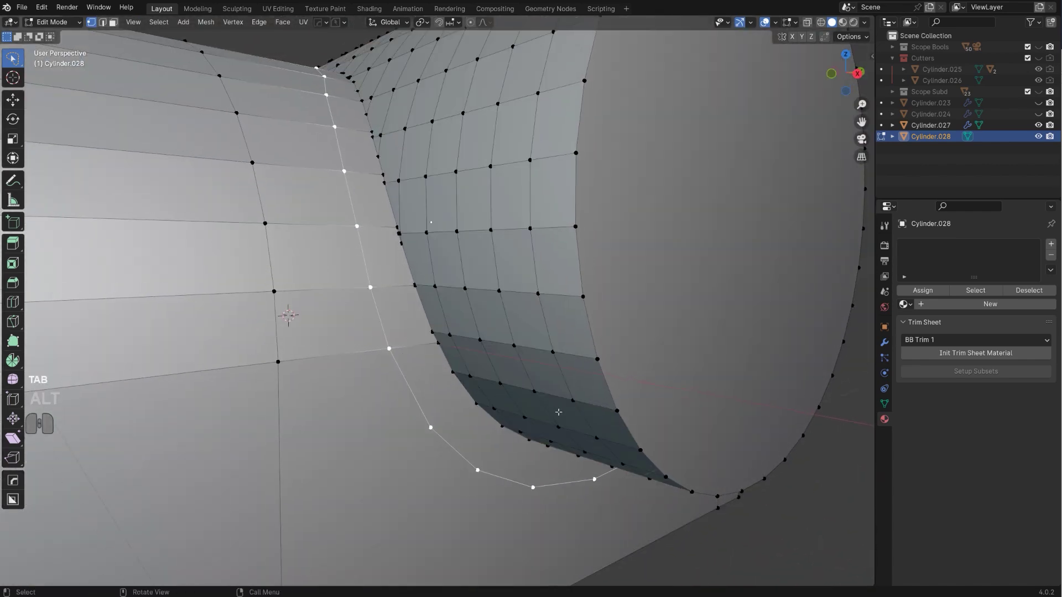
{"action": "key", "text": "g"}
{"action": "key", "text": "g"}
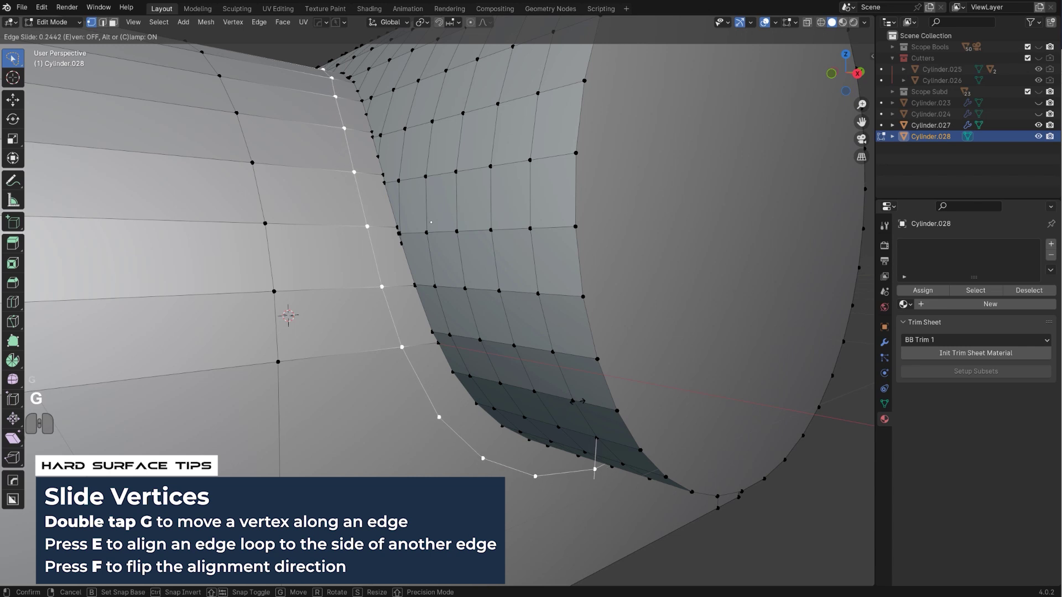
{"action": "key", "text": "e"}
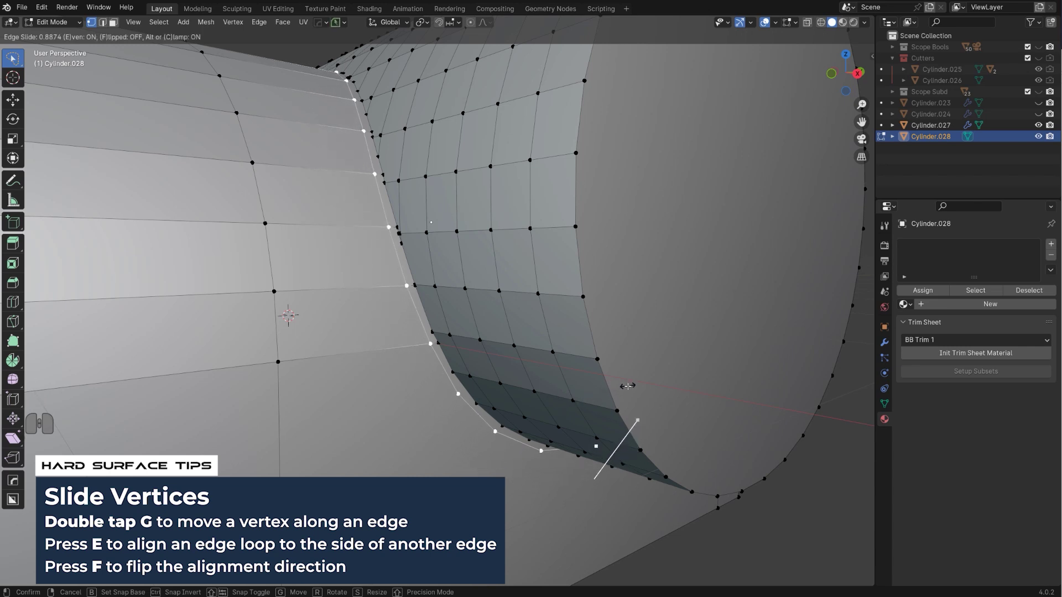
{"action": "left_click", "coordinate": [612, 428]}
Examine how the arched body's edges and the cross cylinder's grid meet along the seam
{"action": "middle_click_drag", "start_coordinate": [612, 428], "coordinate": [525, 450]}
{"action": "middle_click_drag", "start_coordinate": [333, 282], "coordinate": [445, 308]}
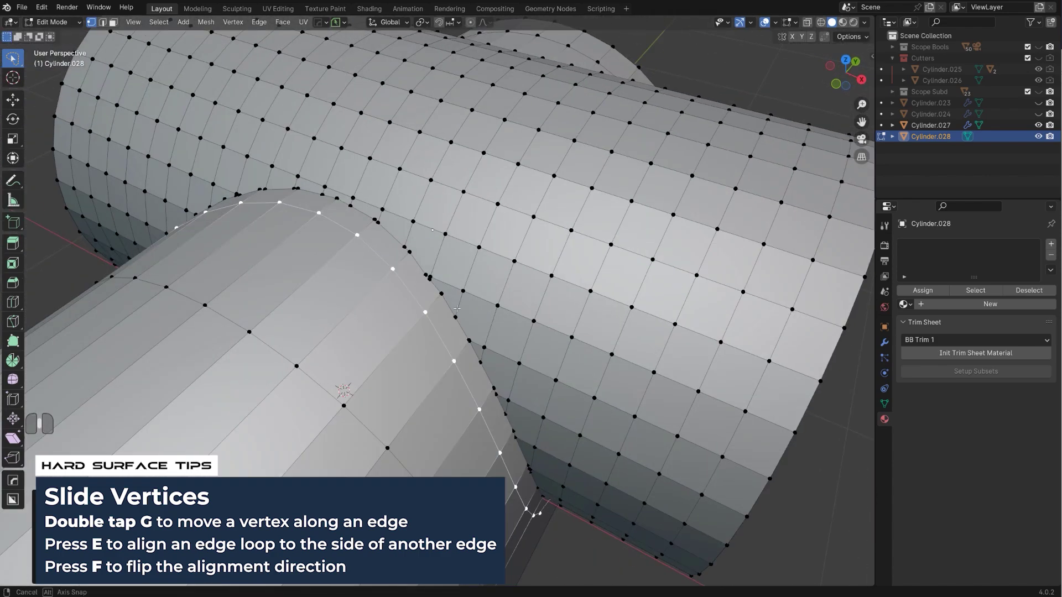
{"action": "middle_click_drag", "start_coordinate": [413, 219], "coordinate": [341, 188], "text": "shift"}
{"action": "scroll", "coordinate": [439, 224], "scroll_direction": "up", "scroll_amount": 4}
{"action": "scroll", "coordinate": [332, 194], "scroll_direction": "down", "scroll_amount": 2}
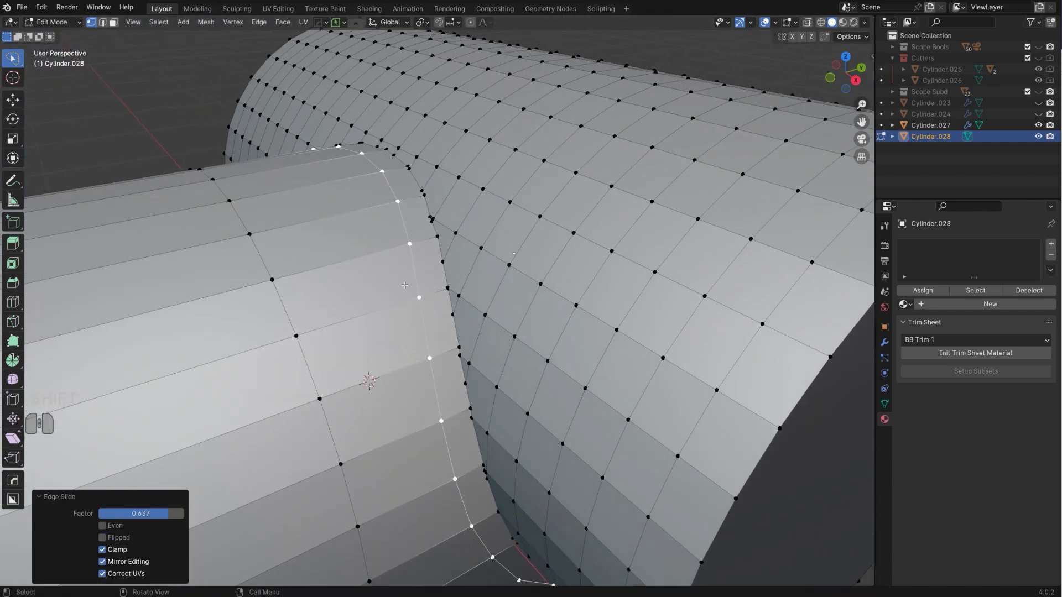
{"action": "middle_click_drag", "start_coordinate": [514, 285], "coordinate": [535, 319], "text": "shift"}
{"action": "scroll", "coordinate": [545, 349], "scroll_direction": "up", "scroll_amount": 2}
{"action": "scroll", "coordinate": [546, 349], "scroll_direction": "down", "scroll_amount": 2}
{"action": "scroll", "coordinate": [545, 349], "scroll_direction": "up", "scroll_amount": 2}
{"action": "scroll", "coordinate": [552, 287], "scroll_direction": "down", "scroll_amount": 1}
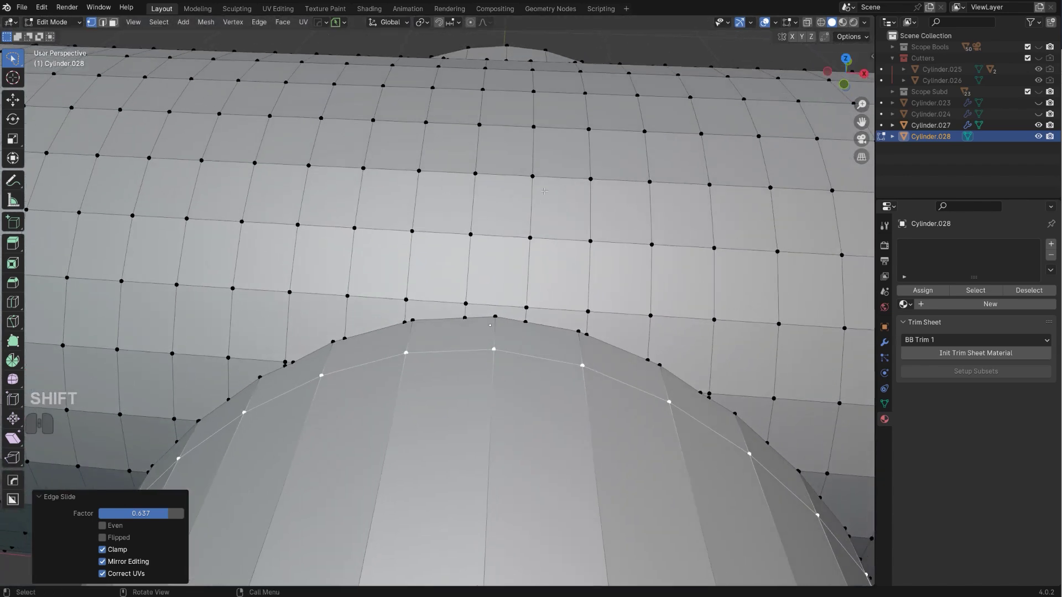
Edge-slide the cross cylinder's loop nearest the arch crest into line with the crest vertex of the seam
{"action": "key", "text": "Tab"}
{"action": "left_click", "coordinate": [539, 213], "text": "alt"}
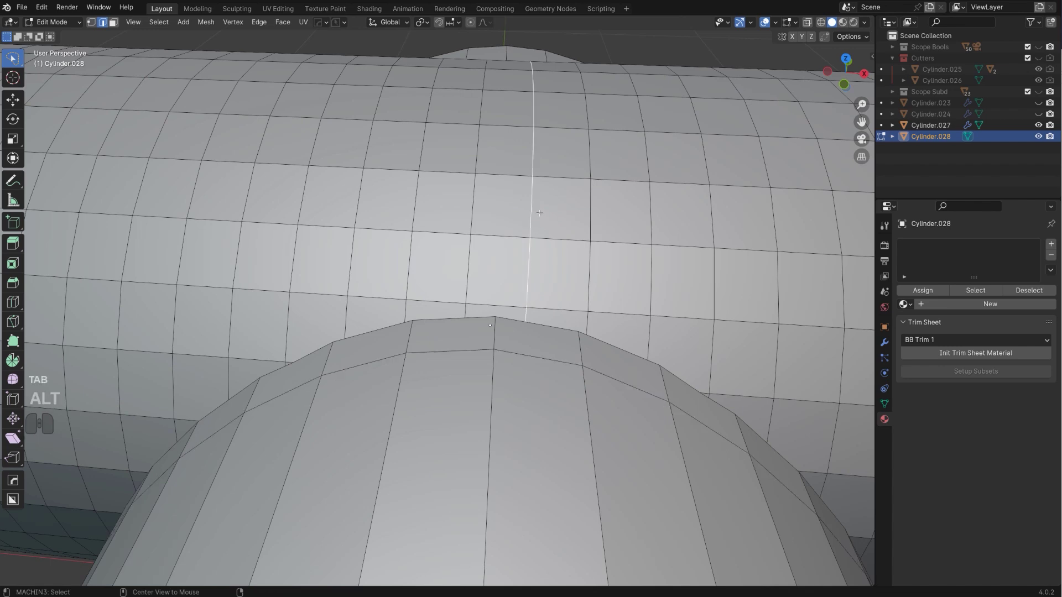
{"action": "key", "text": "g"}
{"action": "key", "text": "g"}
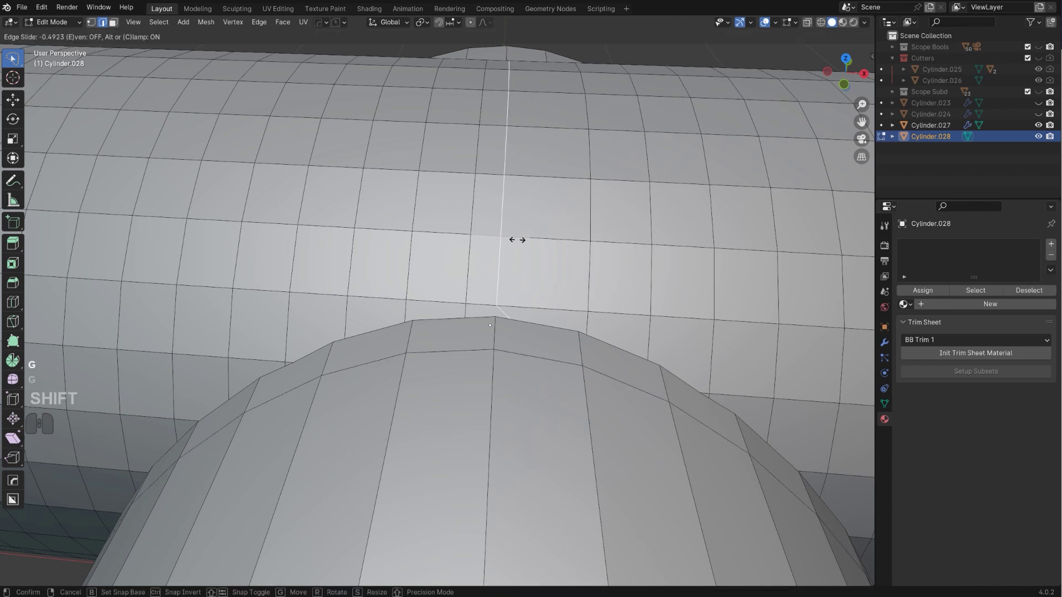
{"action": "left_click", "coordinate": [549, 334]}
Merge the stray seam vertices on both sides of the arch crest into the crest vertex
{"action": "key", "text": "Tab"}
{"action": "left_click", "coordinate": [510, 319]}
{"action": "left_click", "coordinate": [465, 318], "text": "shift"}
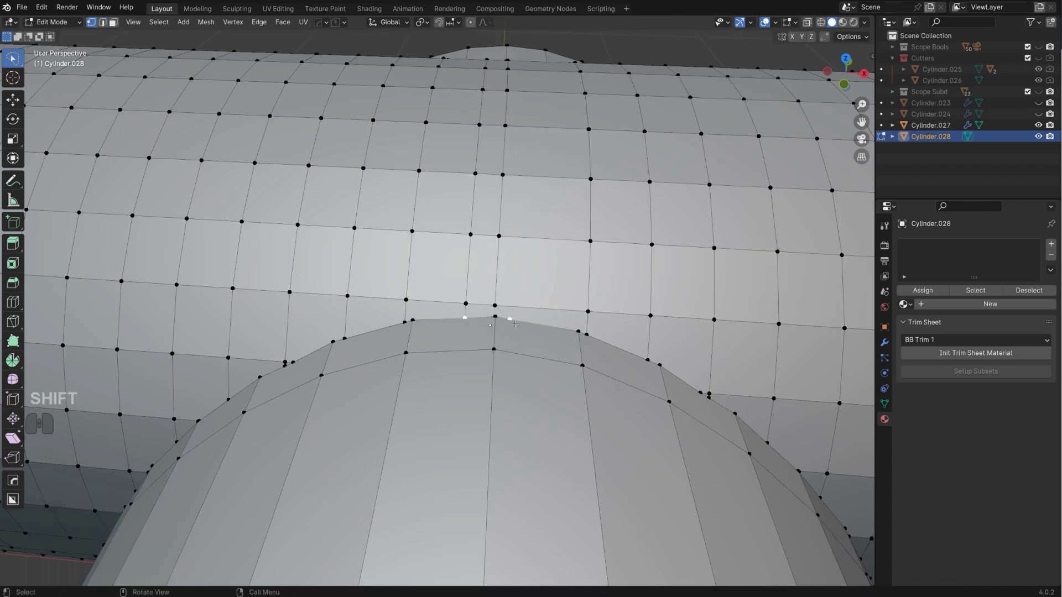
{"action": "key", "text": "z"}
{"action": "left_click", "coordinate": [496, 317], "text": "shift"}
{"action": "key", "text": "1"}
Dissolve the redundant edge loop on the cross cylinder right beside the loop aligned with the arch crest
{"action": "scroll", "coordinate": [513, 327], "scroll_direction": "down", "scroll_amount": 1}
{"action": "middle_click_drag", "start_coordinate": [513, 327], "coordinate": [432, 298], "text": "shift"}
{"action": "scroll", "coordinate": [432, 299], "scroll_direction": "up", "scroll_amount": 1}
{"action": "key", "text": "Tab"}
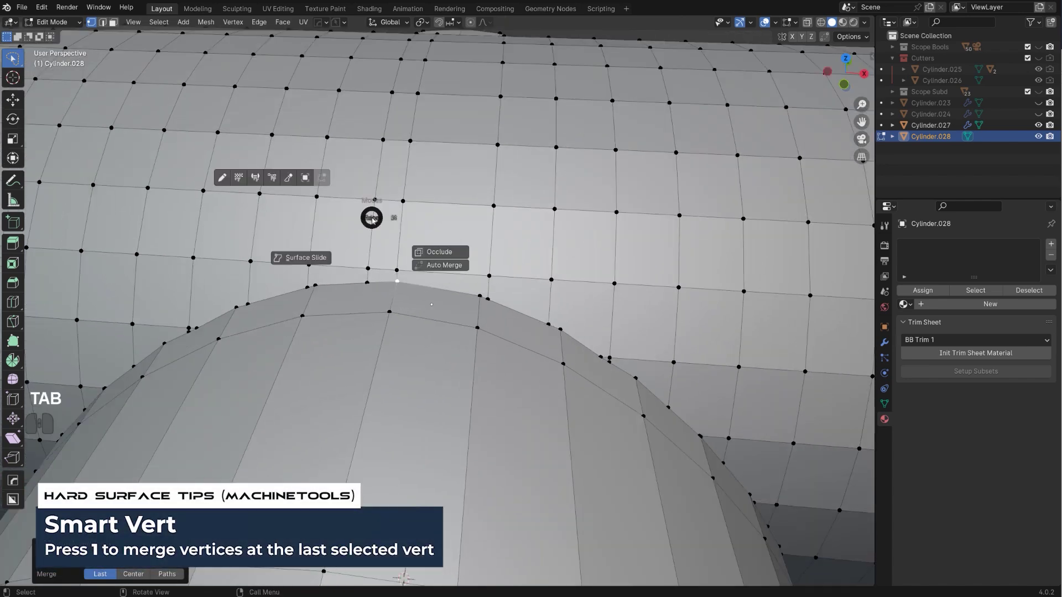
{"action": "left_click", "coordinate": [377, 238], "text": "alt"}
{"action": "key", "text": "x"}
{"action": "left_click", "coordinate": [381, 240]}
Merge the stray seam vertex into the first arch corner vertex to the right of the crest
{"action": "middle_click_drag", "start_coordinate": [588, 274], "coordinate": [477, 282], "text": "shift"}
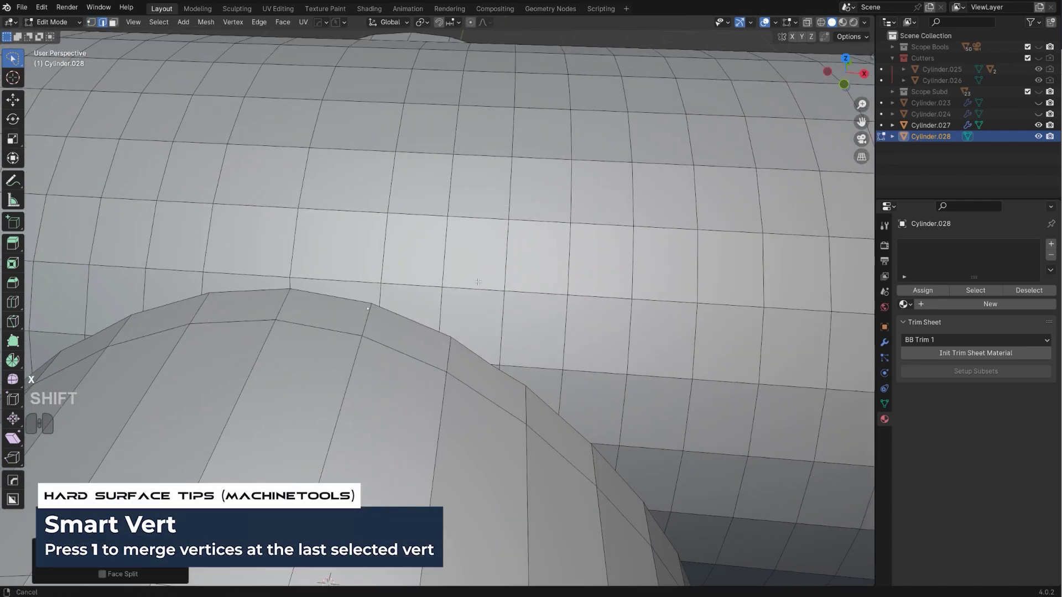
{"action": "key", "text": "Tab"}
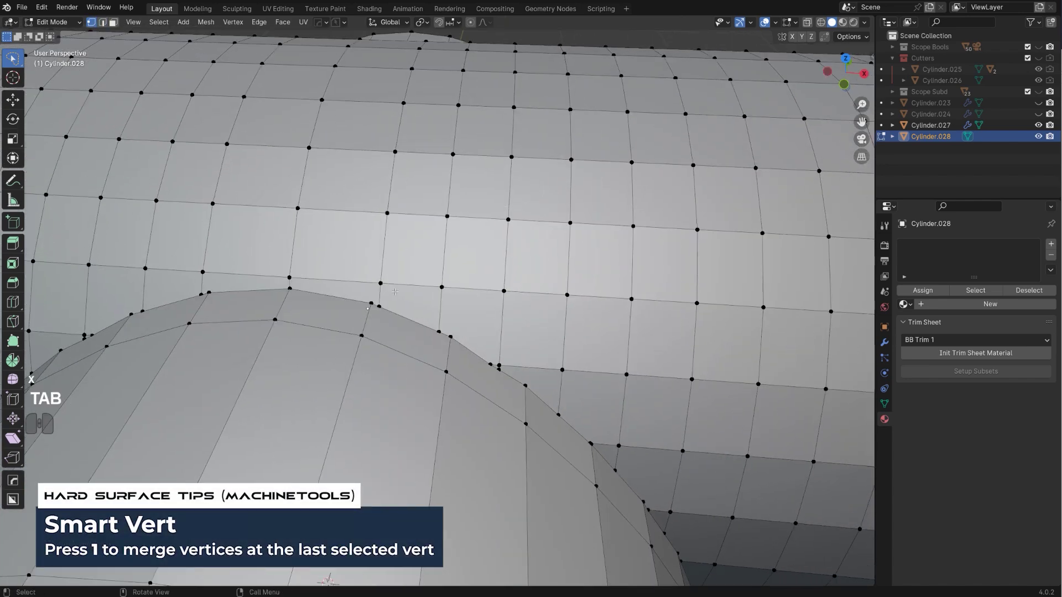
{"action": "left_click", "coordinate": [380, 306], "text": "shift"}
{"action": "key", "text": "1"}
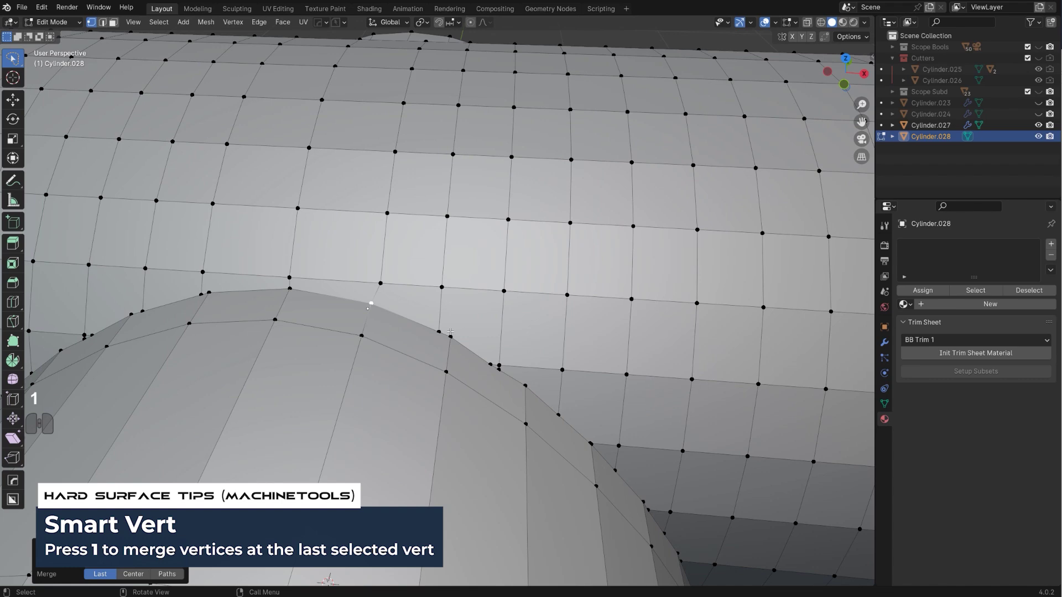
Edge-slide the cross cylinder's next loop toward the second arch corner vertex right of the crest
{"action": "key", "text": "2"}
{"action": "left_click", "coordinate": [456, 259], "text": "alt"}
{"action": "key", "text": "g"}
{"action": "key", "text": "g"}
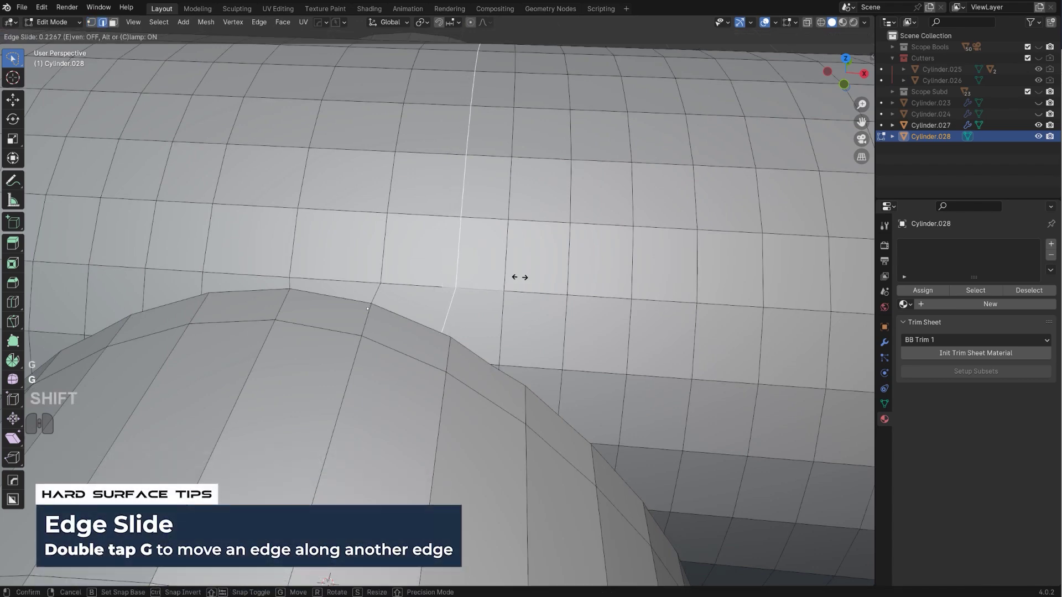
{"action": "left_click", "coordinate": [520, 277], "text": "shift"}
Merge the stray seam vertex into the second arch corner vertex right of the crest
{"action": "key", "text": "Tab"}
{"action": "left_click", "coordinate": [442, 333]}
{"action": "left_click", "coordinate": [450, 340], "text": "shift"}
{"action": "key", "text": "1"}
Dissolve the surplus edge loop on the cross cylinder just past the second arch corner vertex
{"action": "middle_click_drag", "start_coordinate": [450, 341], "coordinate": [366, 313], "text": "shift"}
{"action": "key", "text": "Tab"}
{"action": "left_click", "coordinate": [417, 294], "text": "alt"}
Edge-slide the cross cylinder's following loop toward the third arch corner vertex right of the crest
{"action": "left_click", "coordinate": [482, 292], "text": "alt"}
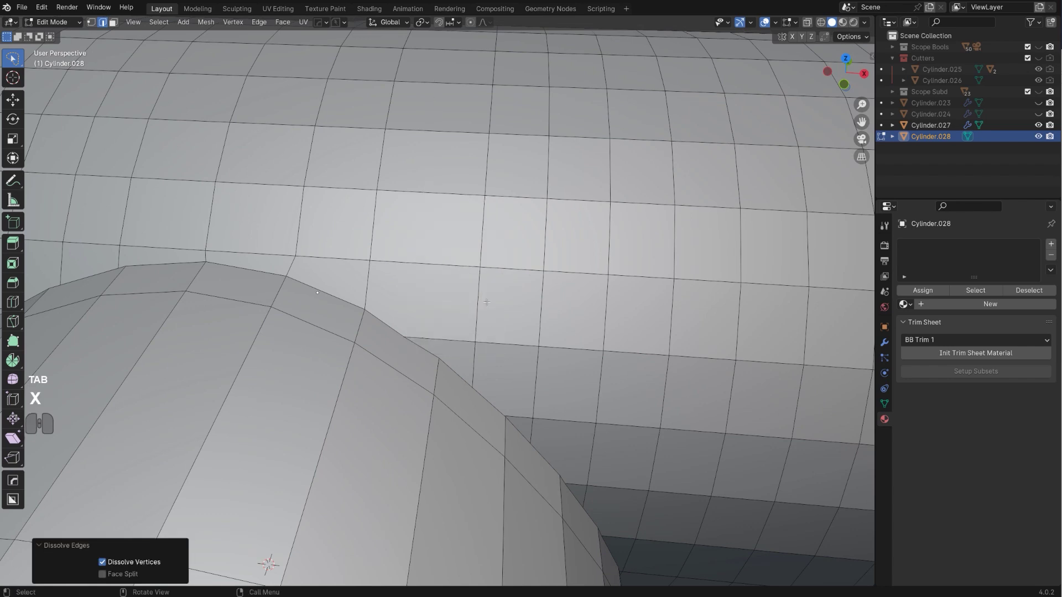
{"action": "key", "text": "g"}
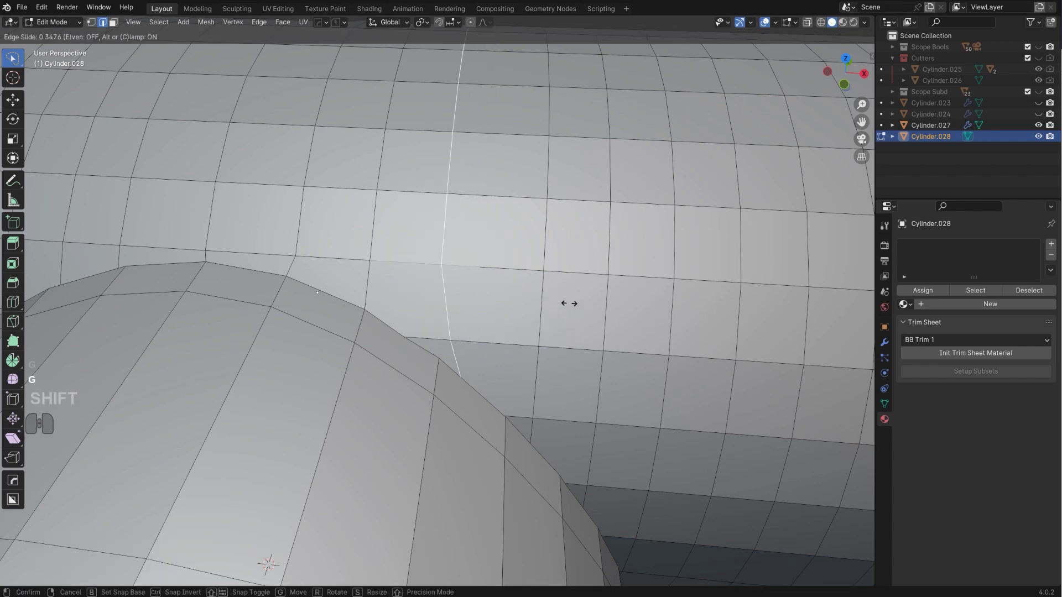
{"action": "left_click", "coordinate": [564, 303]}
Merge the stray seam vertex between the second and third arch corners into the third corner vertex
{"action": "key", "text": "Tab"}
{"action": "left_click", "coordinate": [454, 345]}
{"action": "left_click", "coordinate": [447, 365], "text": "shift"}
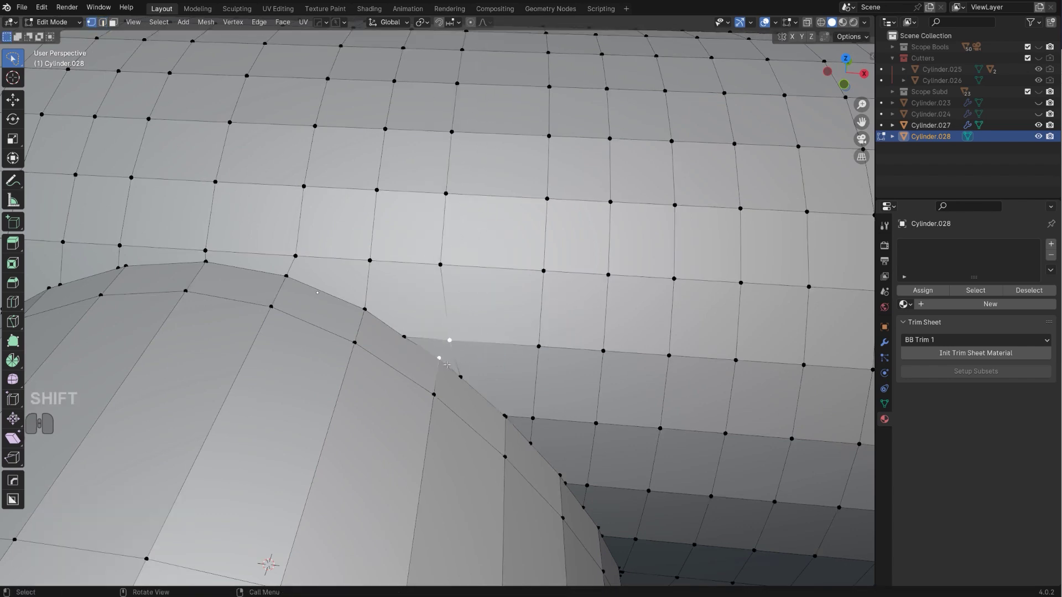
{"action": "left_click", "coordinate": [405, 337]}
{"action": "left_click", "coordinate": [440, 359], "text": "shift"}
{"action": "key", "text": "1"}
{"action": "scroll", "coordinate": [459, 366], "scroll_direction": "down", "scroll_amount": 2}
{"action": "left_click", "coordinate": [447, 351], "text": "shift"}
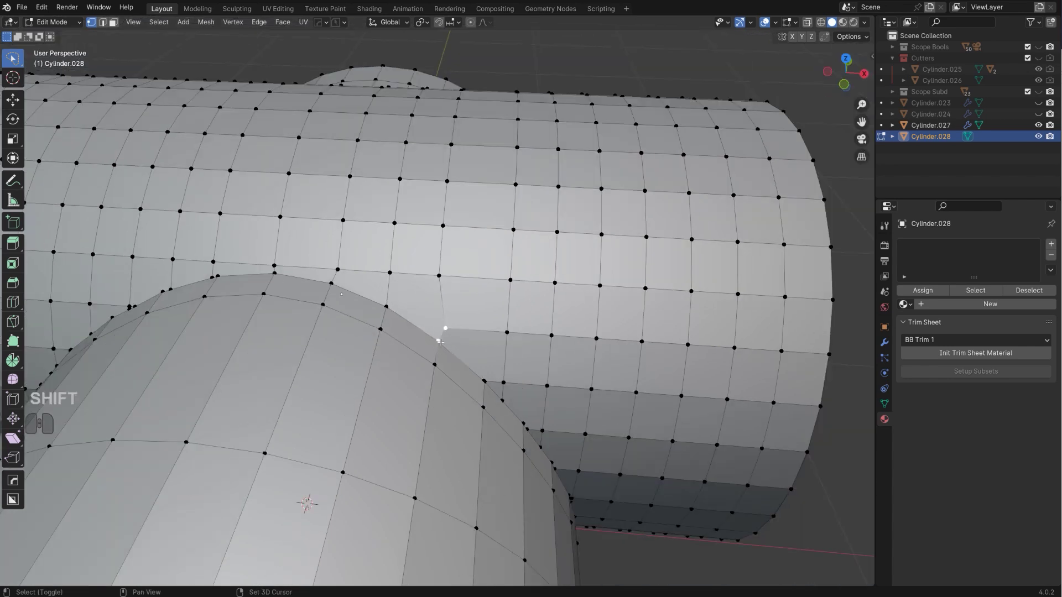
{"action": "key", "text": "alt+1"}
{"action": "key", "text": "ctrl+z"}
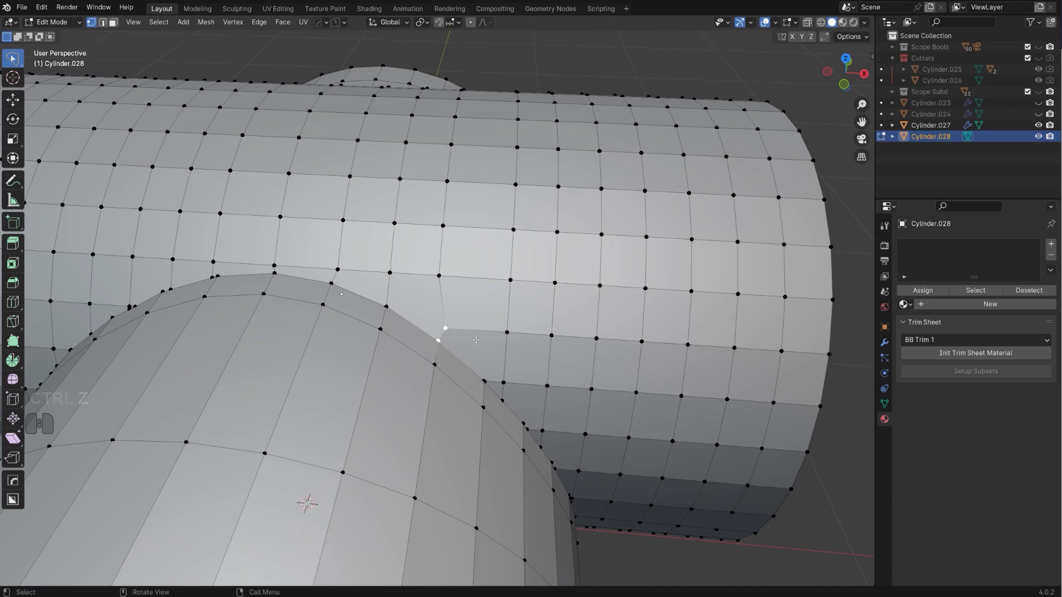
Knife an edge from the second arch corner vertex to the grid vertex just outside the third corner
{"action": "key", "text": "k"}
{"action": "left_click", "coordinate": [393, 307]}
{"action": "key", "text": "space"}
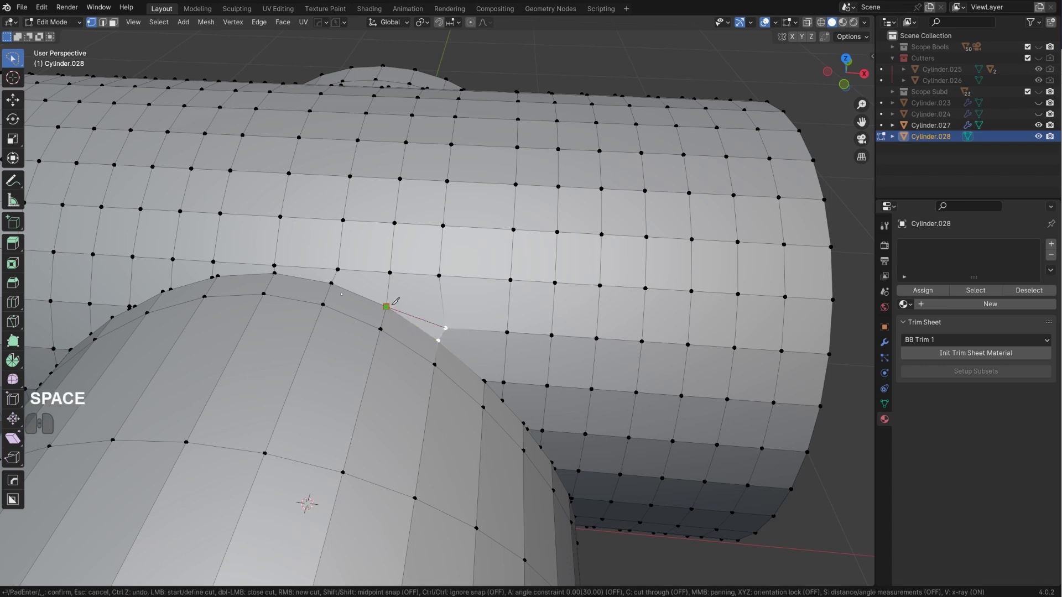
Vertex-slide the grid vertex outside the third arch corner farther from the seam, refining it with a 0.111 factor slide
{"action": "middle_click_drag", "start_coordinate": [475, 330], "coordinate": [465, 327]}
{"action": "left_click", "coordinate": [445, 328]}
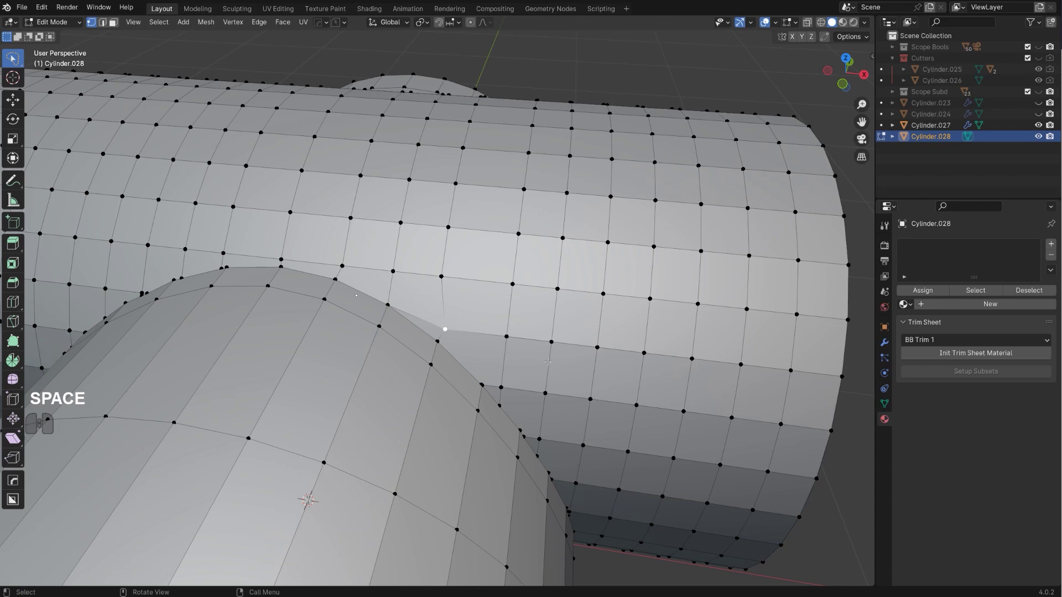
{"action": "key", "text": "g"}
{"action": "key", "text": "g"}
{"action": "left_click", "coordinate": [531, 354]}
{"action": "middle_click_drag", "start_coordinate": [531, 354], "coordinate": [488, 325]}
{"action": "scroll", "coordinate": [488, 324], "scroll_direction": "up", "scroll_amount": 2}
{"action": "key", "text": "g"}
{"action": "key", "text": "g"}
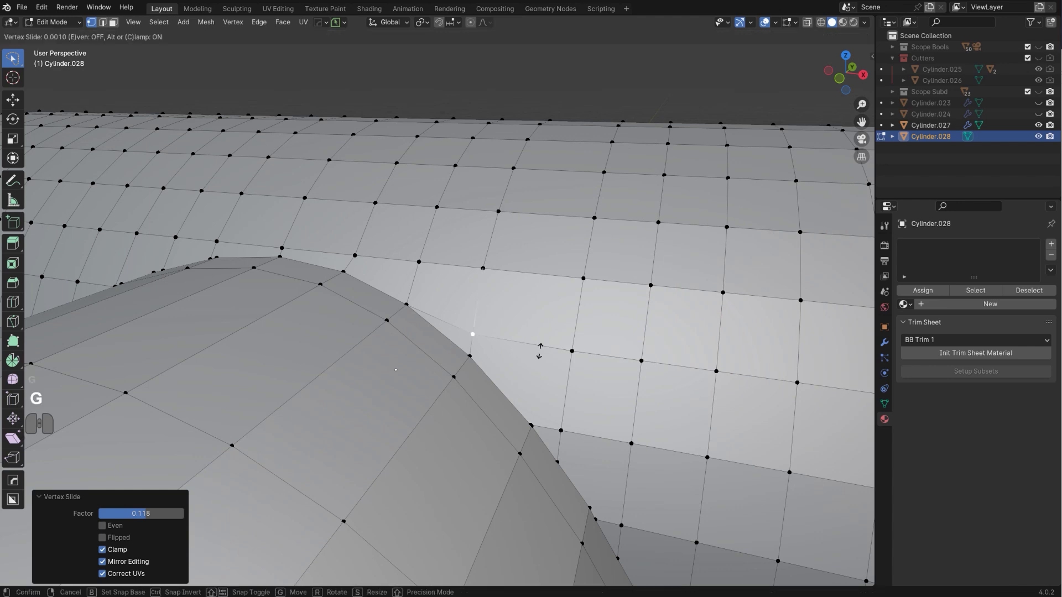
{"action": "left_click", "coordinate": [569, 279]}
Knife a diagonal edge from the slid vertex to the grid vertex above the second arch corner
{"action": "key", "text": "k"}
{"action": "left_click", "coordinate": [474, 327]}
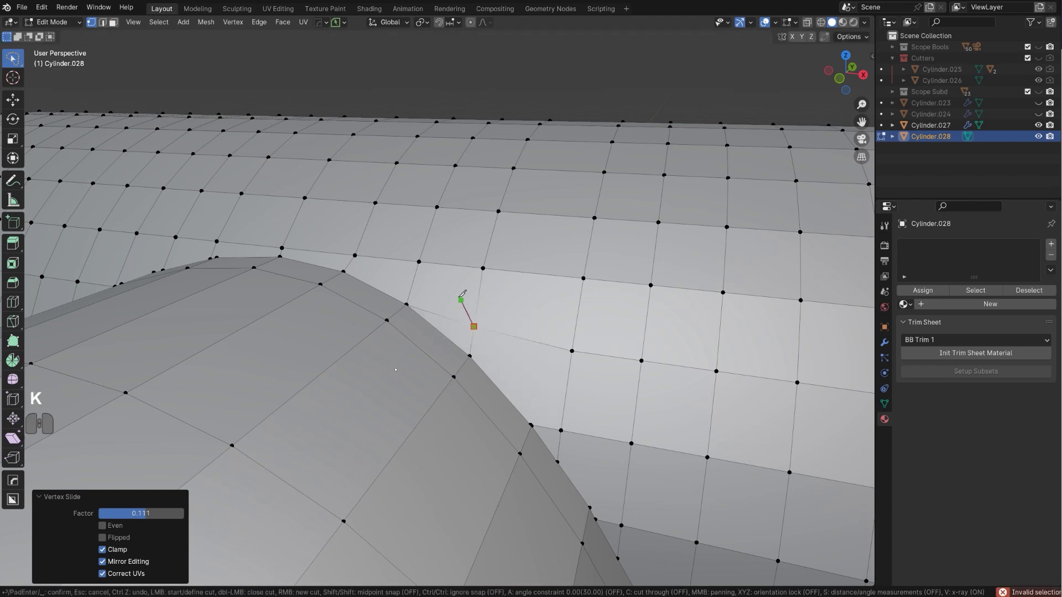
{"action": "key", "text": "space"}
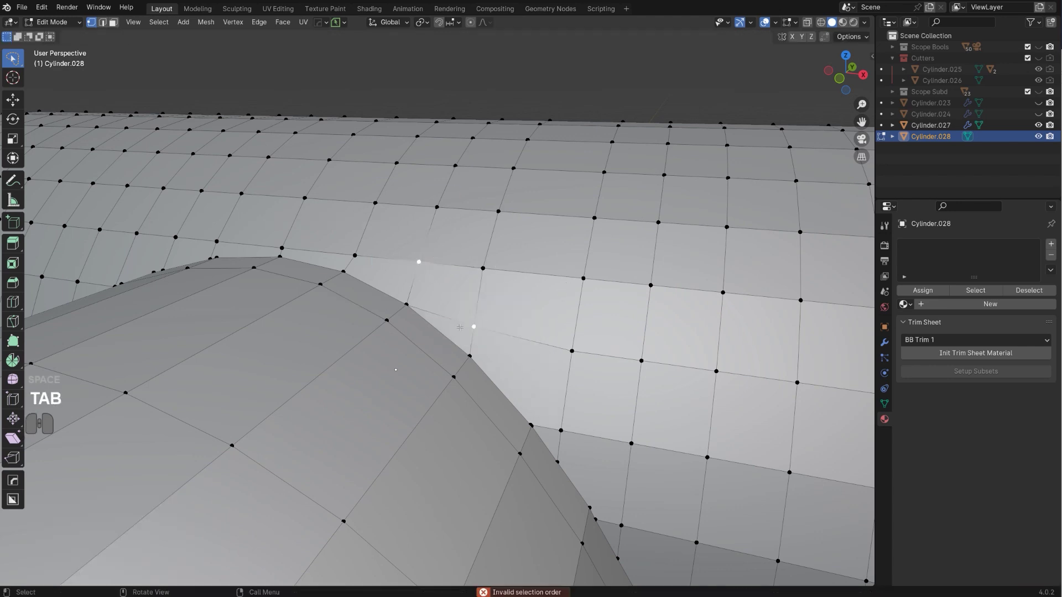
Dissolve the short edge linking the second arch corner vertex to the slid vertex
{"action": "key", "text": "Tab"}
{"action": "left_click", "coordinate": [446, 350]}
{"action": "left_click", "coordinate": [448, 316]}
{"action": "key", "text": "x"}
{"action": "left_click", "coordinate": [448, 315]}
{"action": "scroll", "coordinate": [475, 328], "scroll_direction": "down", "scroll_amount": 2}
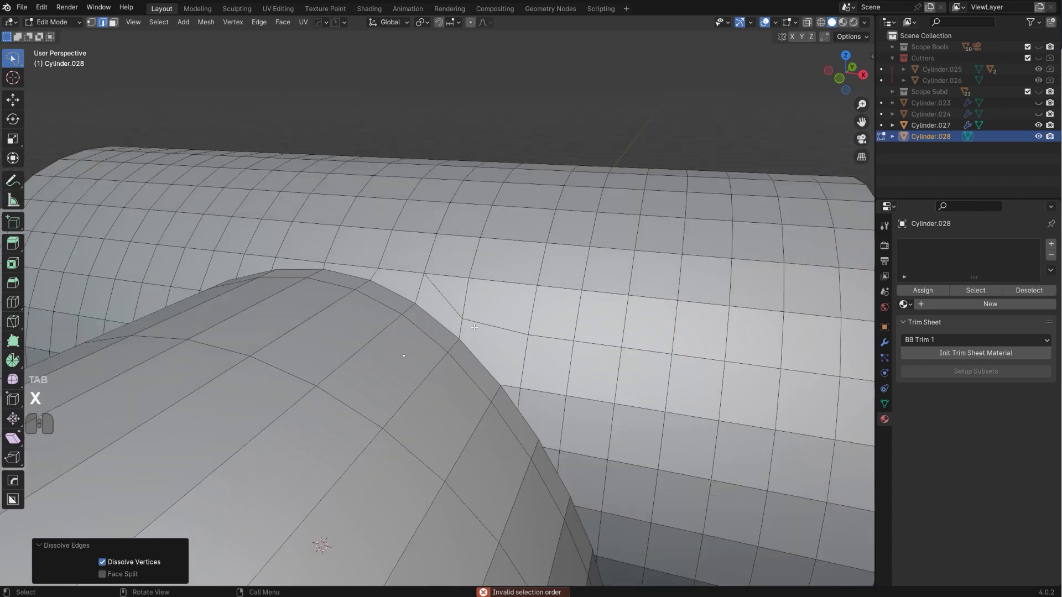
Vertex-slide the grid vertex above the arch's apex away from the seam by a factor of about 0.302
{"action": "middle_click_drag", "start_coordinate": [476, 327], "coordinate": [367, 256]}
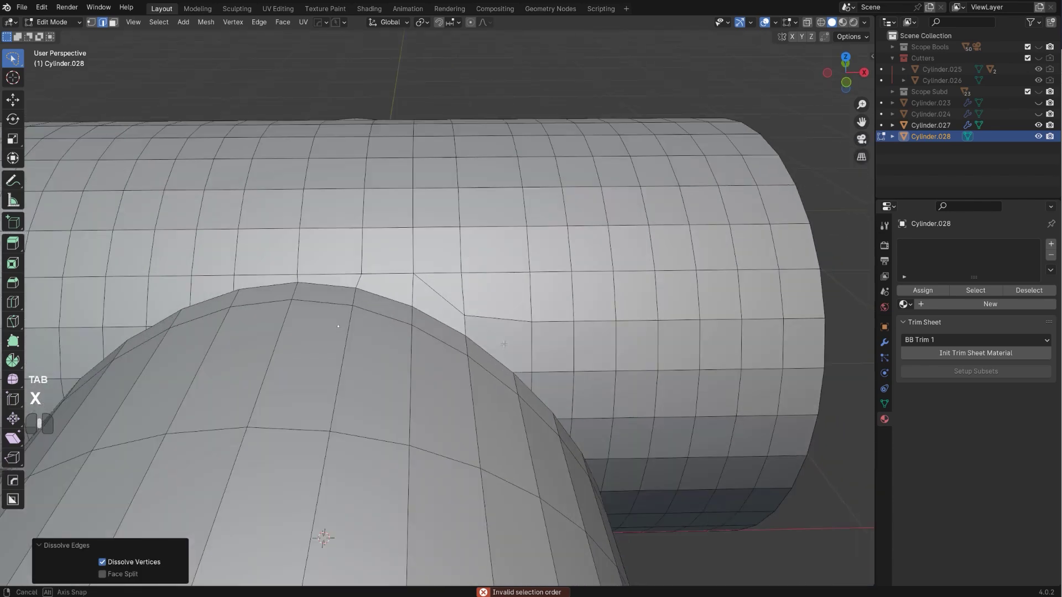
{"action": "key", "text": "ctrl+Tab"}
{"action": "left_click", "coordinate": [290, 267]}
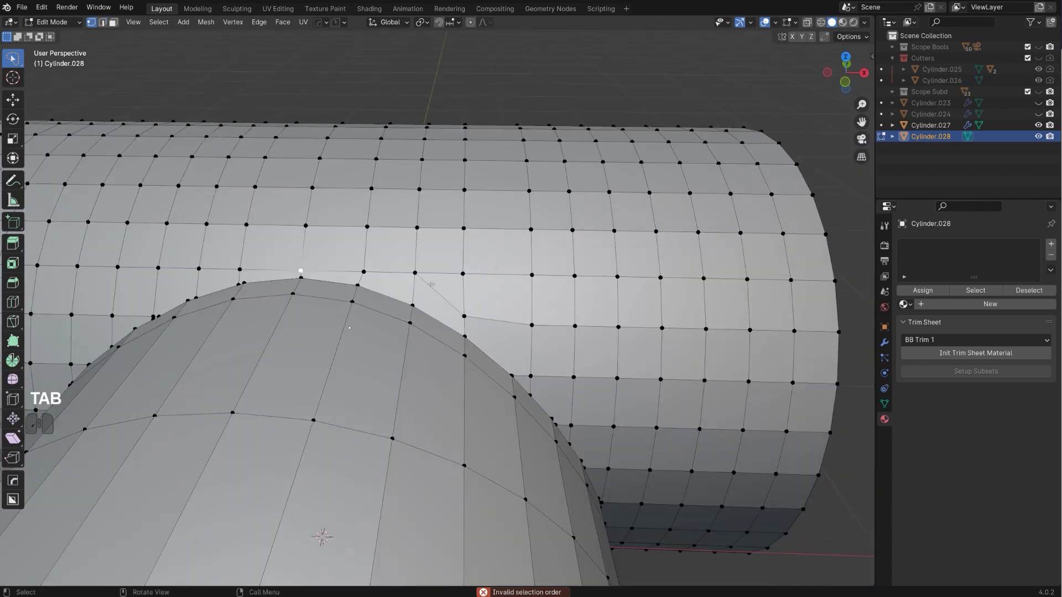
{"action": "key", "text": "g"}
{"action": "key", "text": "g"}
{"action": "left_click", "coordinate": [426, 270]}
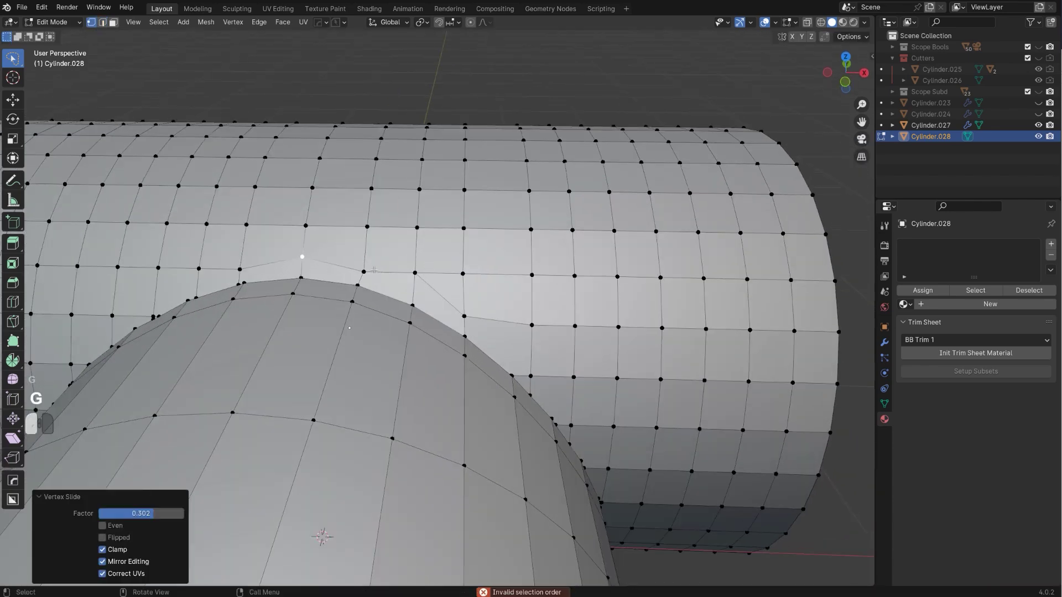
Vertex-slide the grid vertices above the first and second arch corners away from the seam, the second by a factor of about 0.190
{"action": "left_click", "coordinate": [375, 270]}
{"action": "key", "text": "g"}
{"action": "key", "text": "g"}
{"action": "left_click", "coordinate": [375, 263]}
{"action": "left_click", "coordinate": [415, 272]}
{"action": "key", "text": "g"}
{"action": "key", "text": "g"}
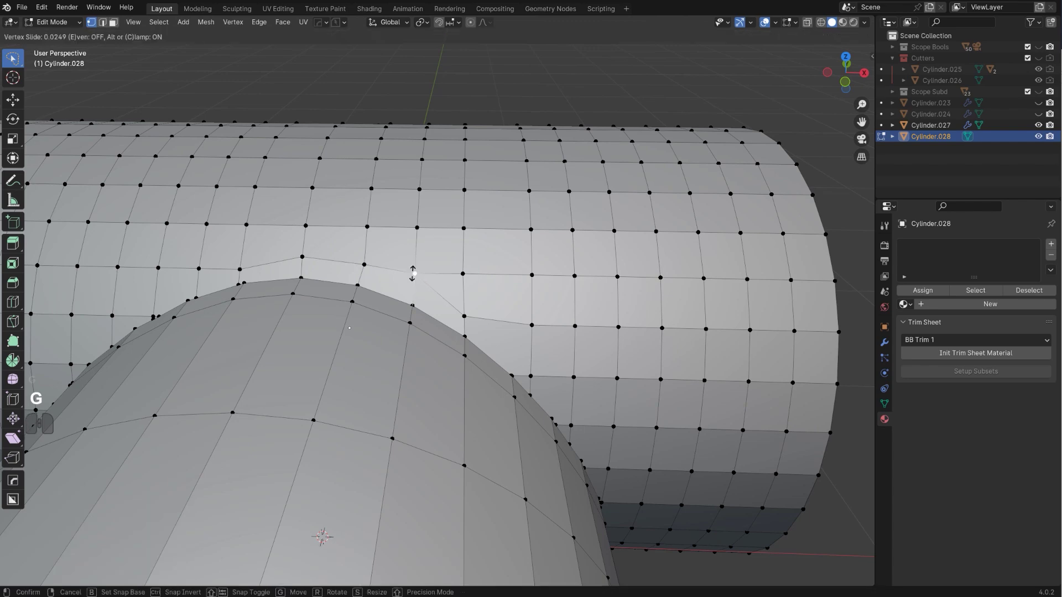
{"action": "left_click", "coordinate": [414, 278]}
Merge the stray grid vertex beside the fourth arch corner into the corner vertex with Smart Vert
{"action": "middle_click_drag", "start_coordinate": [601, 400], "coordinate": [510, 348]}
{"action": "scroll", "coordinate": [510, 349], "scroll_direction": "up", "scroll_amount": 1}
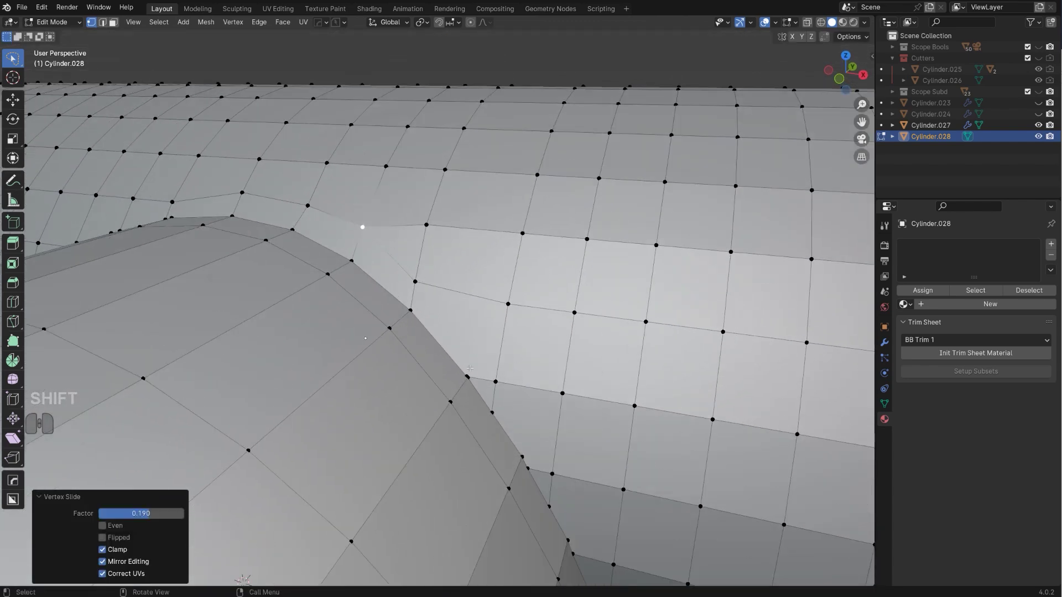
{"action": "left_click", "coordinate": [494, 383]}
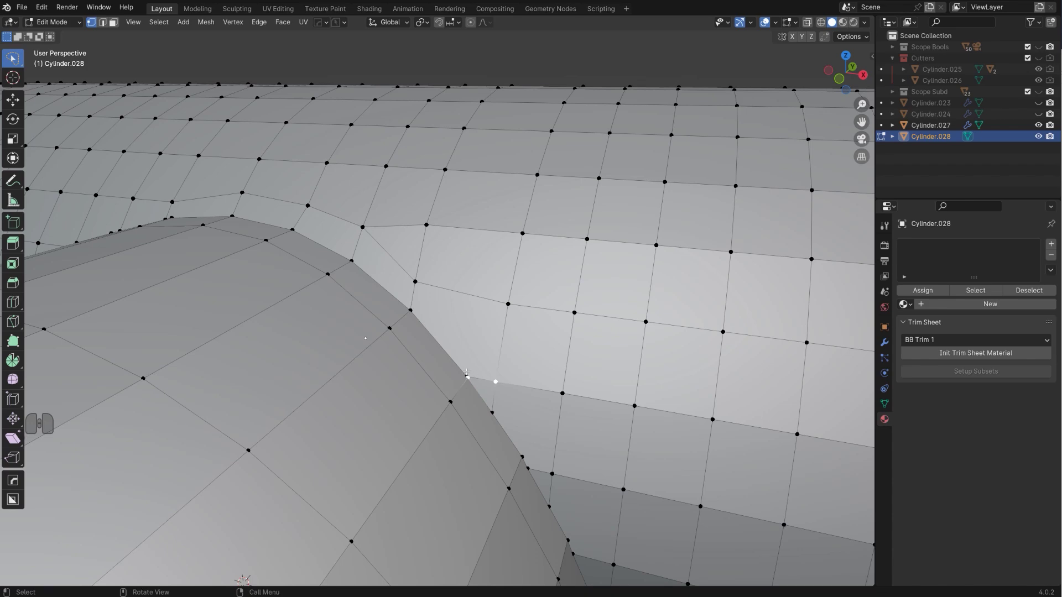
{"action": "key", "text": "1"}
{"action": "scroll", "coordinate": [480, 389], "scroll_direction": "down", "scroll_amount": 2}
{"action": "middle_click_drag", "start_coordinate": [480, 389], "coordinate": [464, 340], "text": "shift"}
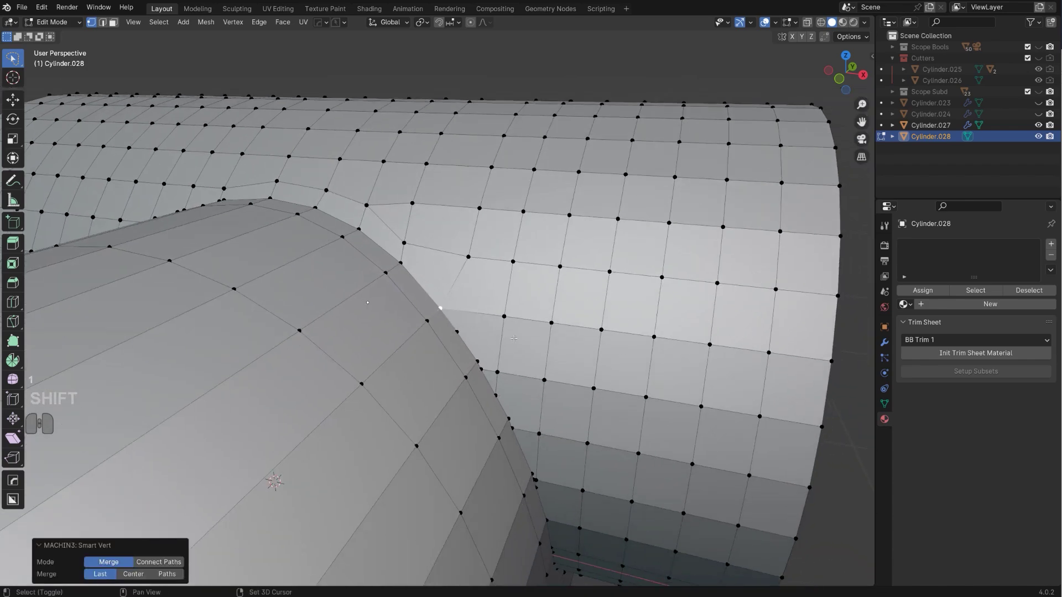
Merge the stray seam and grid vertices around the fifth arch corner into that corner vertex
{"action": "scroll", "coordinate": [464, 340], "scroll_direction": "up", "scroll_amount": 1}
{"action": "left_click", "coordinate": [465, 339]}
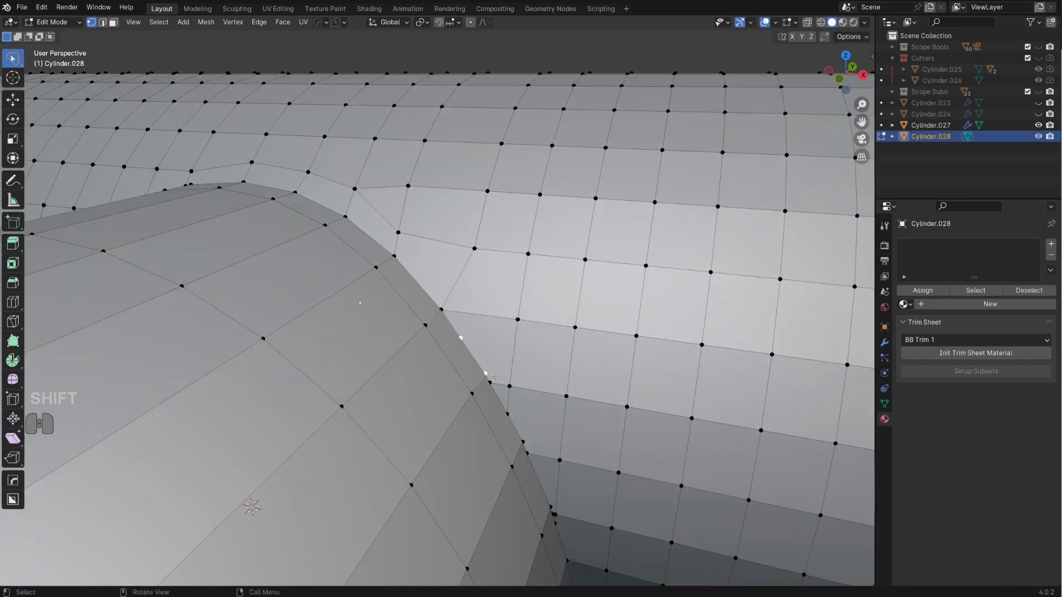
{"action": "key", "text": "1"}
{"action": "left_click", "coordinate": [500, 382]}
{"action": "key", "text": "1"}
Merge the doubled seam vertices at the sixth to eighth arch corners, continuing down the side of the seam
{"action": "middle_click_drag", "start_coordinate": [484, 377], "coordinate": [504, 275]}
{"action": "left_click", "coordinate": [453, 324]}
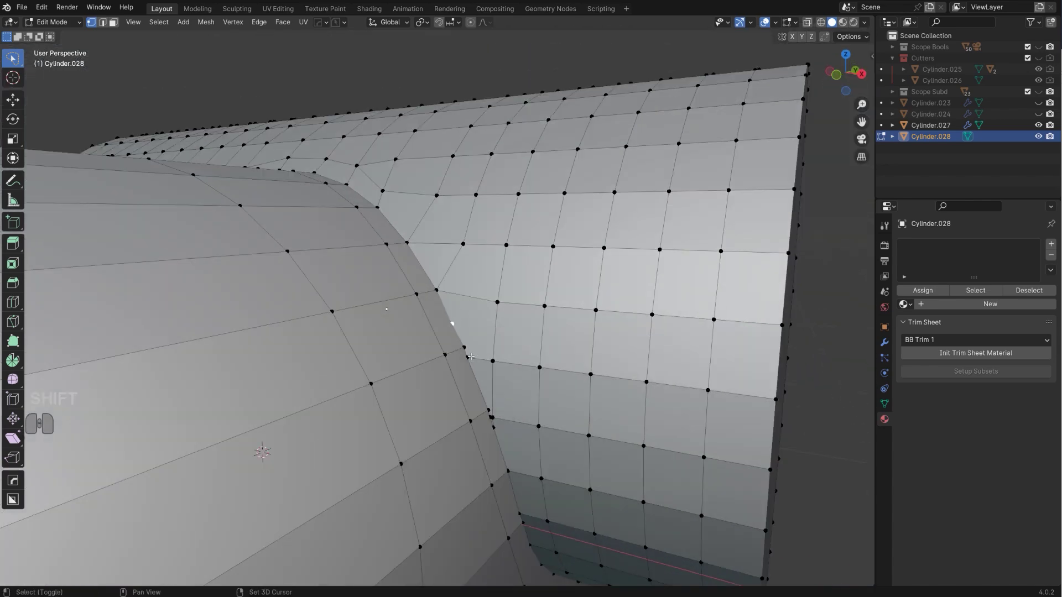
{"action": "key", "text": "1"}
{"action": "middle_click_drag", "start_coordinate": [466, 350], "coordinate": [471, 340]}
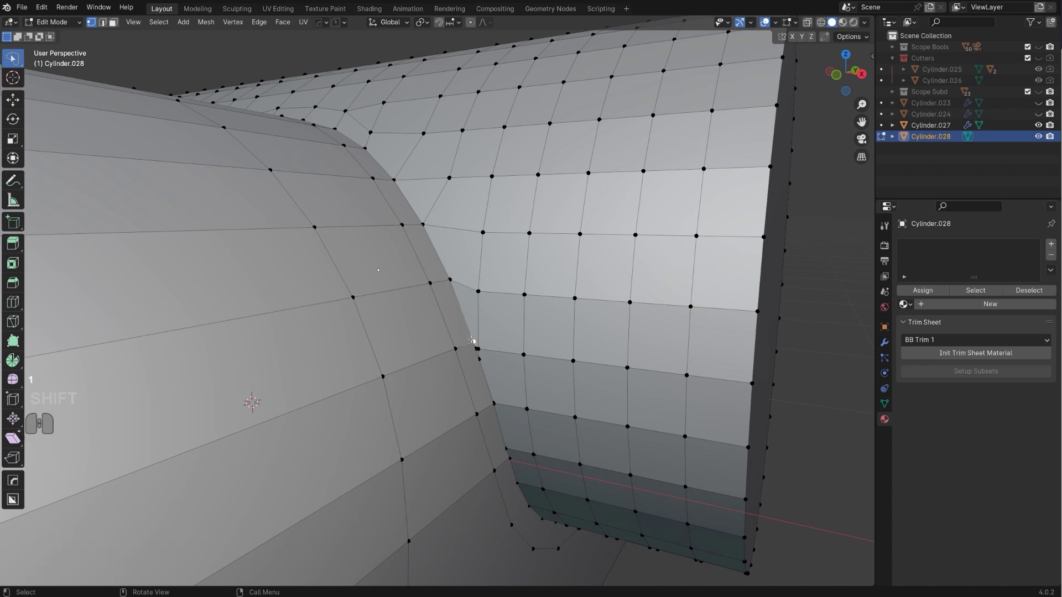
{"action": "key", "text": "1"}
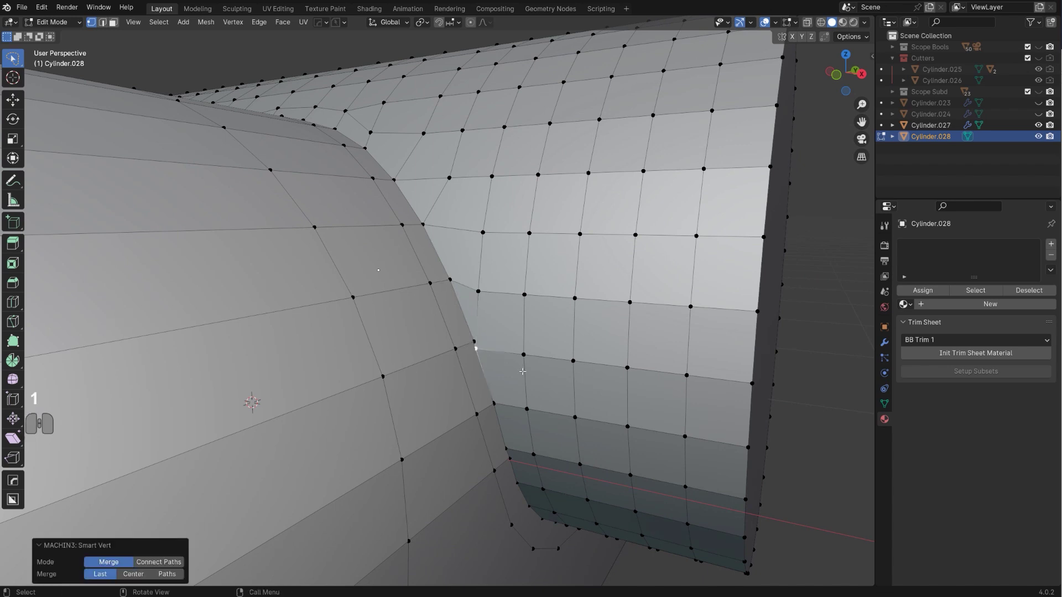
{"action": "middle_click_drag", "start_coordinate": [476, 347], "coordinate": [465, 337]}
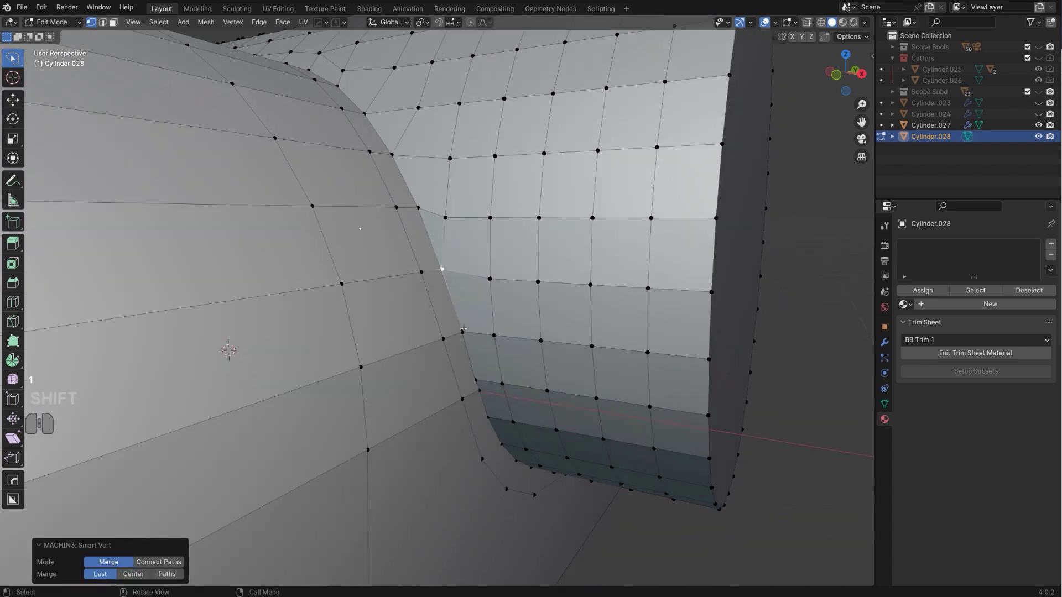
{"action": "key", "text": "1"}
{"action": "key", "text": "1"}
Merge the doubled vertex pair where the arch seam meets the upper edge of the body's flat side
{"action": "left_click", "coordinate": [475, 381]}
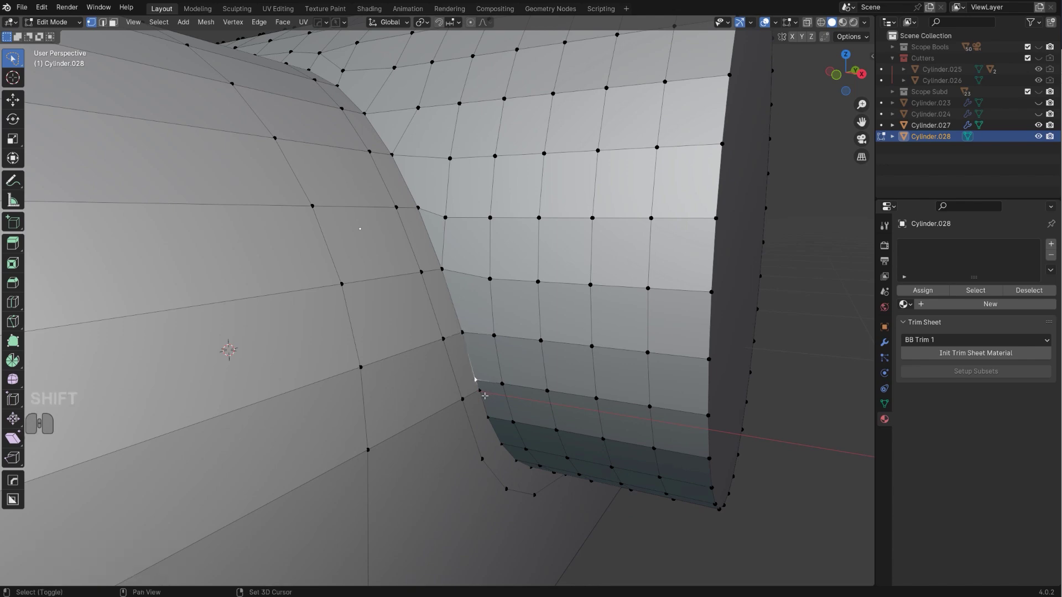
{"action": "left_click", "coordinate": [479, 391], "text": "shift"}
{"action": "key", "text": "1"}
{"action": "middle_click_drag", "start_coordinate": [522, 403], "coordinate": [527, 360]}
{"action": "key", "text": "ctrl+z"}
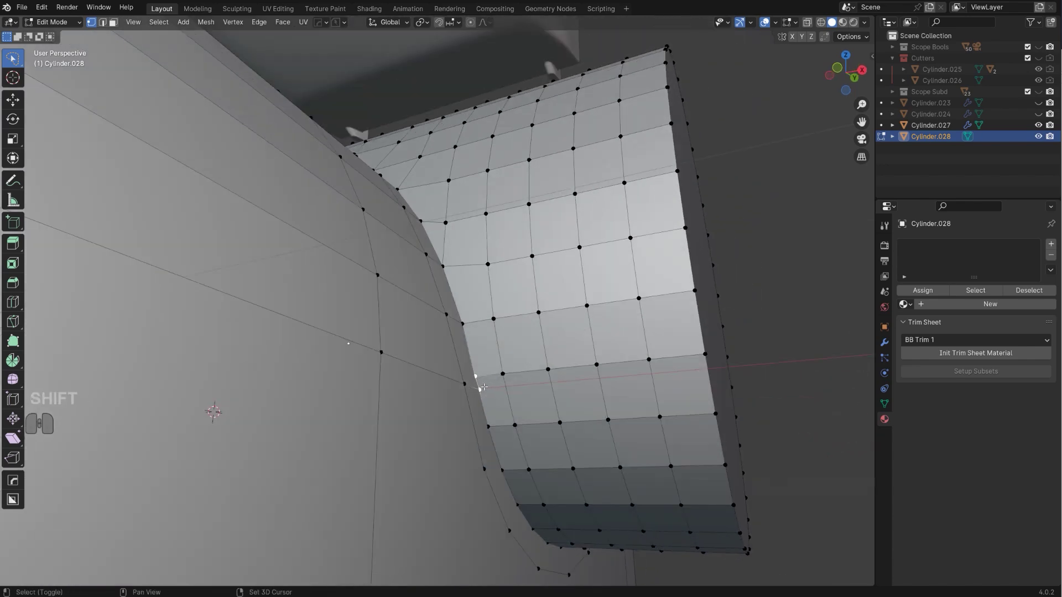
{"action": "key", "text": "1"}
Examine the flat side face of the arched body and the seam around the underside of the cross cylinder
{"action": "middle_click_drag", "start_coordinate": [483, 388], "coordinate": [417, 349]}
{"action": "key", "text": "Tab"}
{"action": "key", "text": "3"}
{"action": "left_click", "coordinate": [258, 373]}
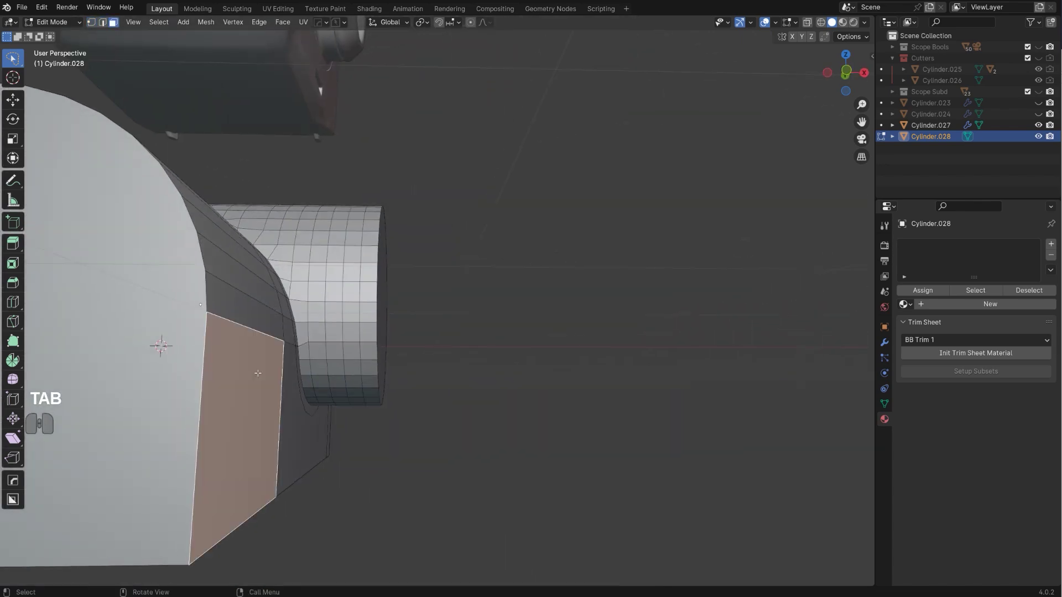
{"action": "middle_click_drag", "start_coordinate": [257, 374], "coordinate": [452, 346]}
{"action": "middle_click_drag", "start_coordinate": [489, 302], "coordinate": [274, 333]}
{"action": "scroll", "coordinate": [455, 322], "scroll_direction": "up", "scroll_amount": 4}
{"action": "key", "text": "Tab"}
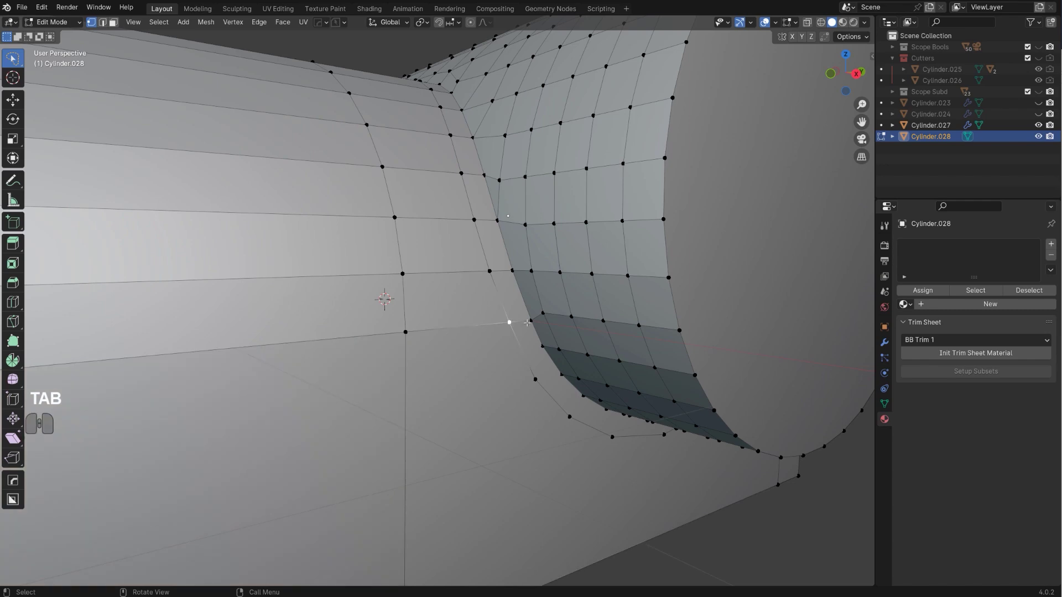
Symmetrize the mesh along the Z axis from the positive to the negative side
{"action": "middle_click_drag", "start_coordinate": [510, 322], "coordinate": [546, 386]}
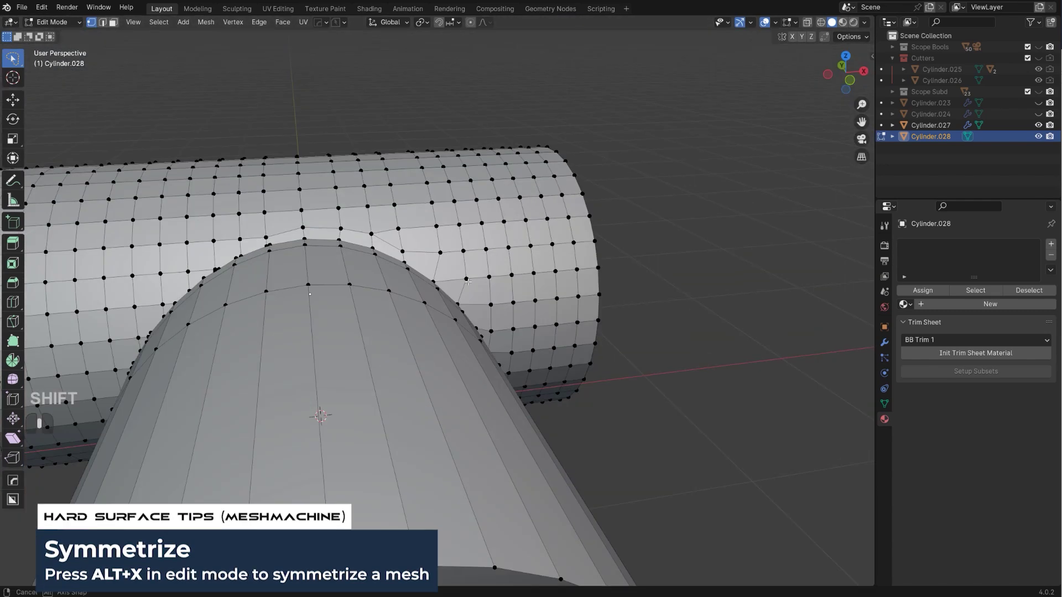
{"action": "key", "text": "alt+x"}
{"action": "middle_click_drag", "start_coordinate": [502, 297], "coordinate": [487, 276]}
{"action": "scroll", "coordinate": [487, 277], "scroll_direction": "up", "scroll_amount": 3}
{"action": "middle_click_drag", "start_coordinate": [454, 387], "coordinate": [482, 242], "text": "shift"}
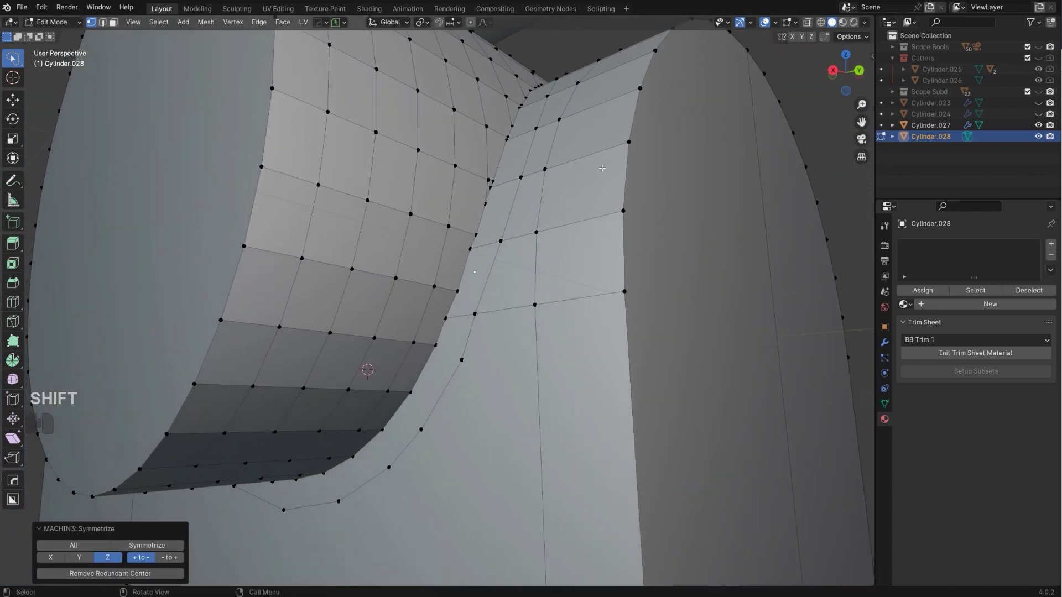
Merge the stray vertices at the apex and first arch corner of the seam on the cross cylinder's opposite side
{"action": "middle_click_drag", "start_coordinate": [601, 168], "coordinate": [373, 264]}
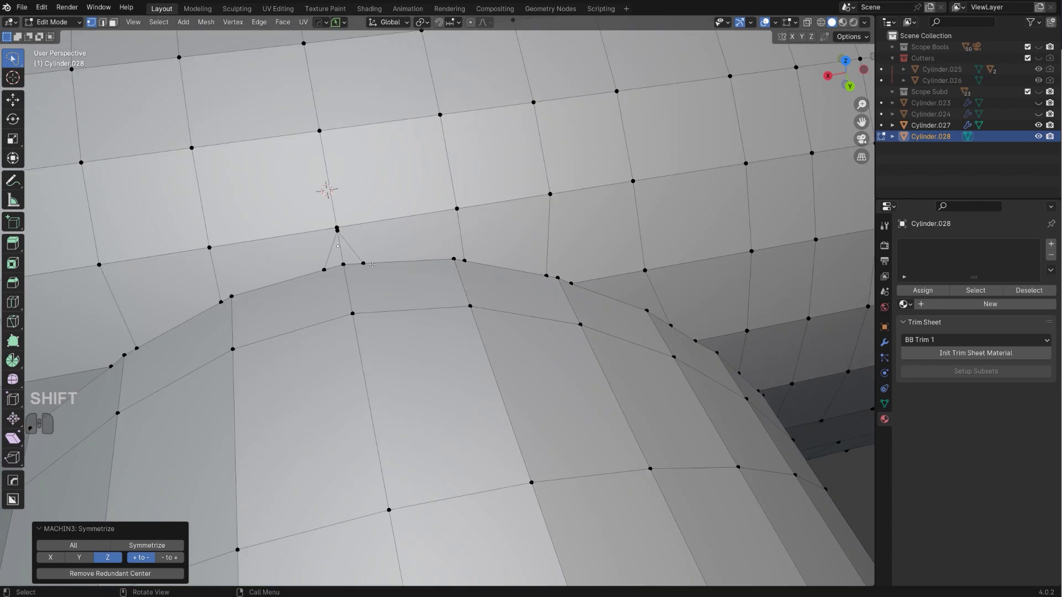
{"action": "left_click", "coordinate": [361, 266], "text": "ctrl"}
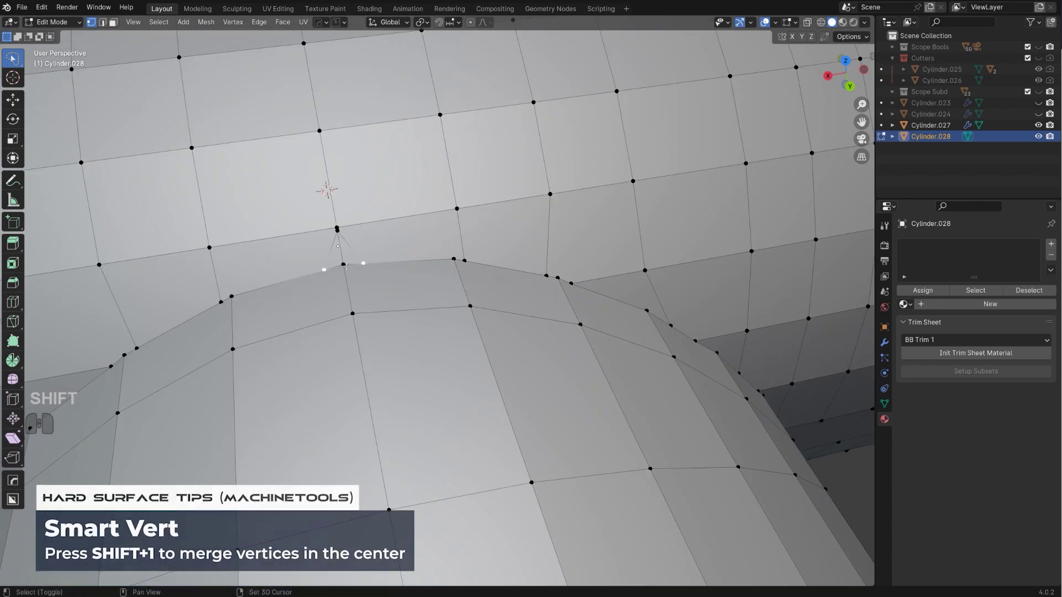
{"action": "key", "text": "shift+1"}
{"action": "middle_click_drag", "start_coordinate": [344, 265], "coordinate": [434, 242], "text": "shift"}
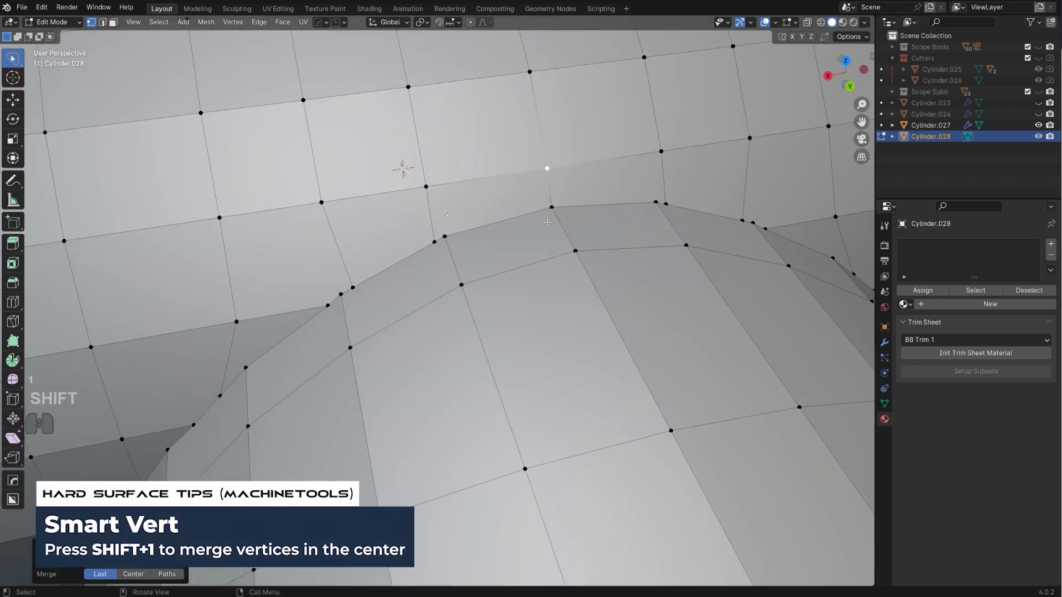
{"action": "key", "text": "shift+1"}
Merge the stray seam vertices around the second and third arch corners on the opposite side into single corner vertices
{"action": "left_click", "coordinate": [352, 288]}
{"action": "left_click", "coordinate": [341, 295], "text": "shift"}
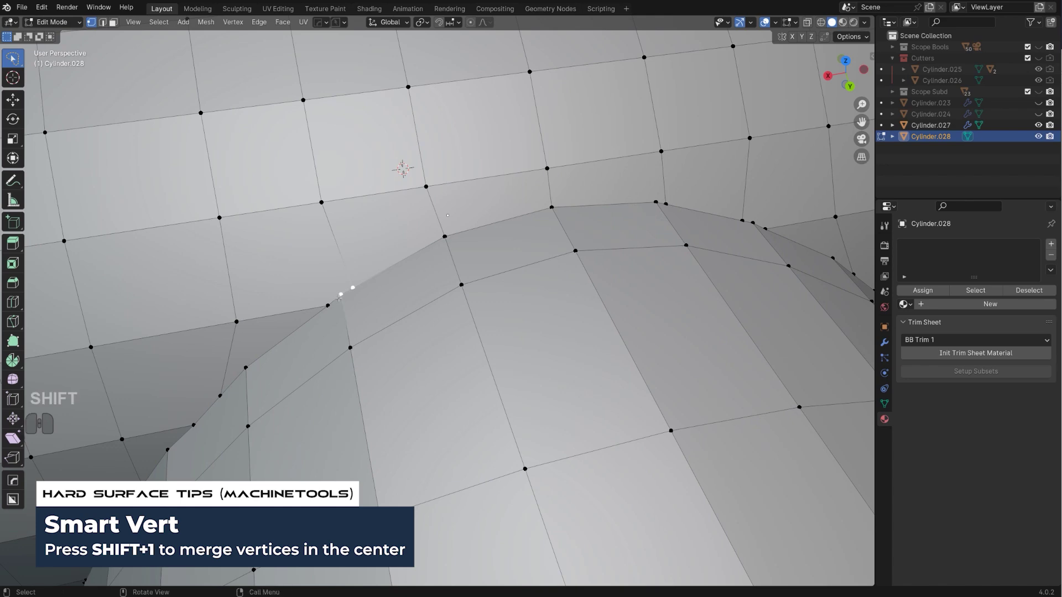
{"action": "key", "text": "shift+1"}
{"action": "middle_click_drag", "start_coordinate": [319, 316], "coordinate": [534, 249], "text": "shift"}
{"action": "left_click", "coordinate": [536, 247]}
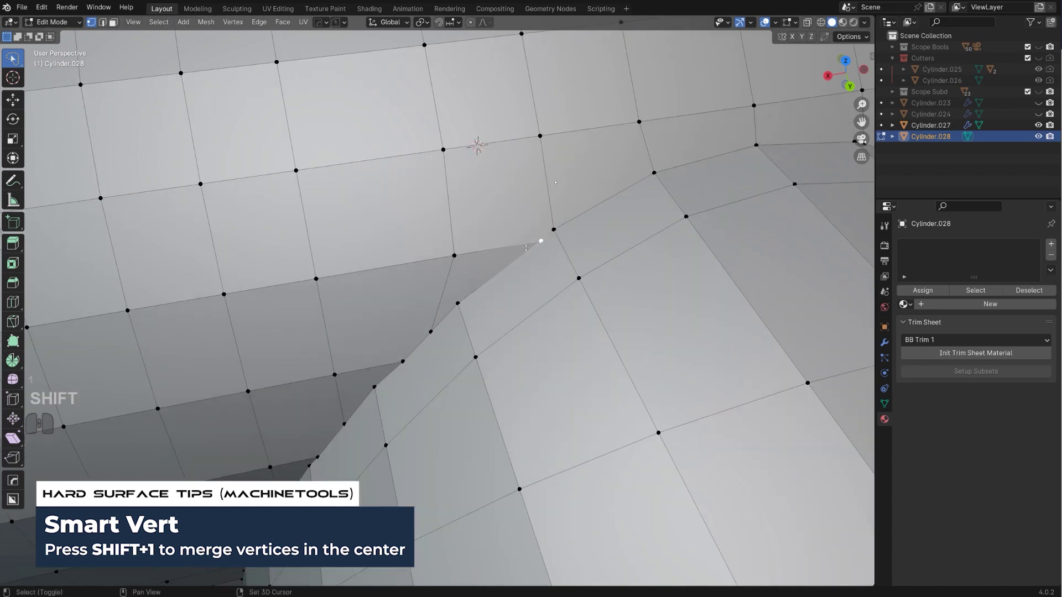
{"action": "key", "text": "shift+1"}
{"action": "left_click", "coordinate": [454, 306], "text": "shift"}
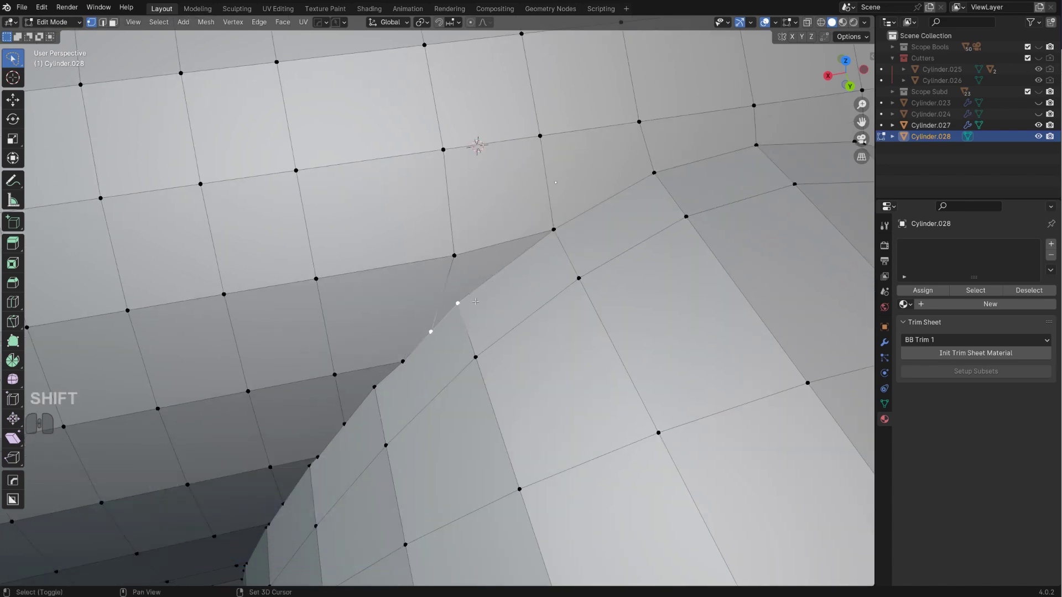
{"action": "key", "text": "shift+1"}
Knife from the grid vertex outside the third arch corner to the one above the first corner, and merge the doubled vertices along the cut
{"action": "middle_click_drag", "start_coordinate": [518, 277], "coordinate": [517, 280]}
{"action": "key", "text": "k"}
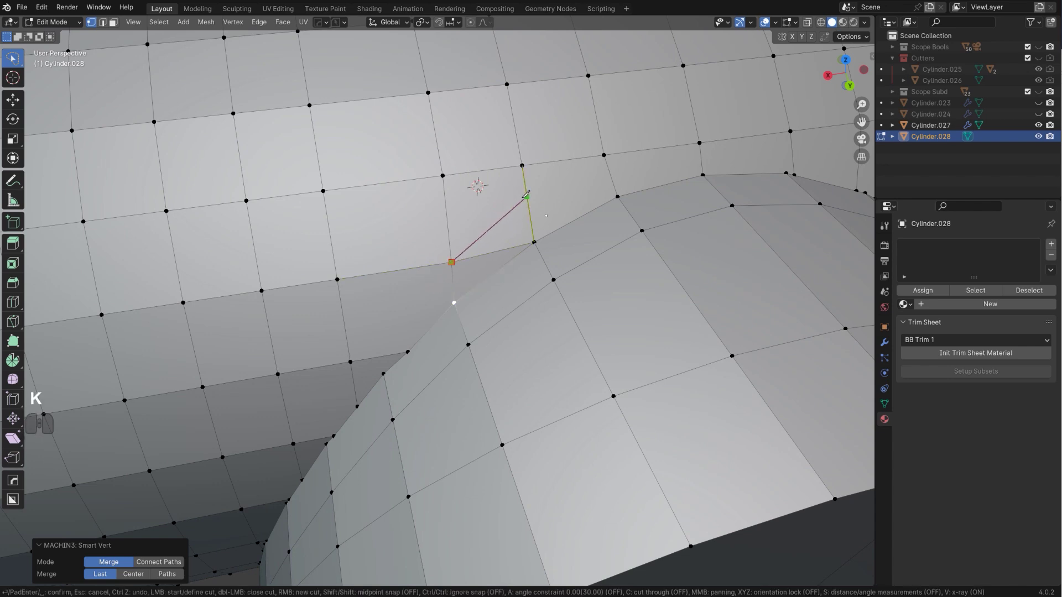
{"action": "left_click", "coordinate": [604, 155]}
{"action": "key", "text": "space"}
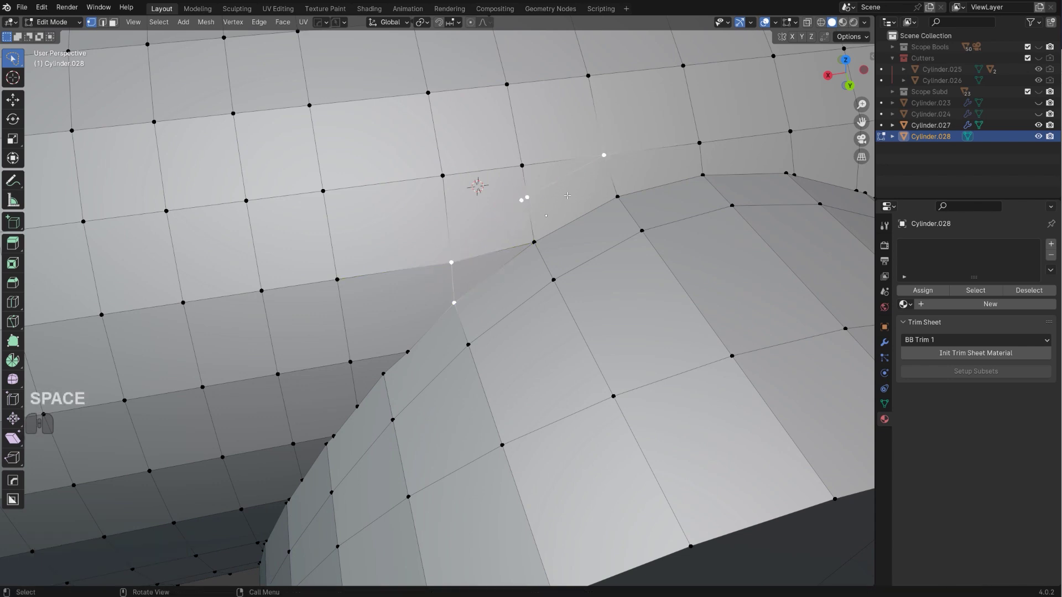
{"action": "left_click", "coordinate": [520, 202]}
{"action": "left_click", "coordinate": [527, 197], "text": "shift"}
{"action": "key", "text": "1"}
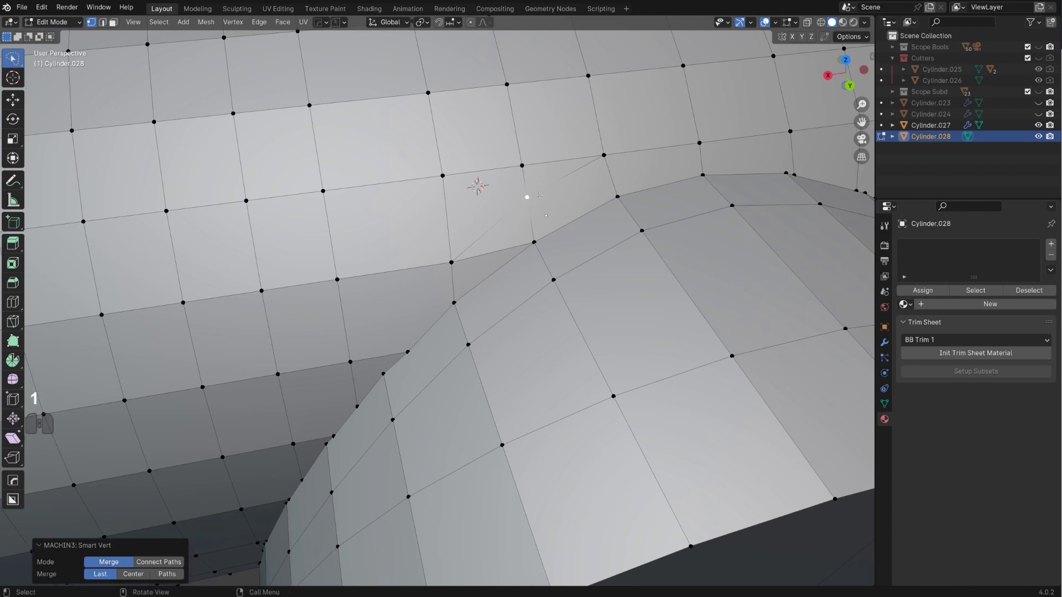
Dissolve the edge linking the second arch corner to the grid vertex outside the third corner
{"action": "key", "text": "Tab"}
{"action": "left_click", "coordinate": [504, 248]}
{"action": "key", "text": "x"}
Merge the stray seam vertices below the third arch corner into the third and fourth corner vertices
{"action": "middle_click_drag", "start_coordinate": [504, 248], "coordinate": [564, 226], "text": "shift"}
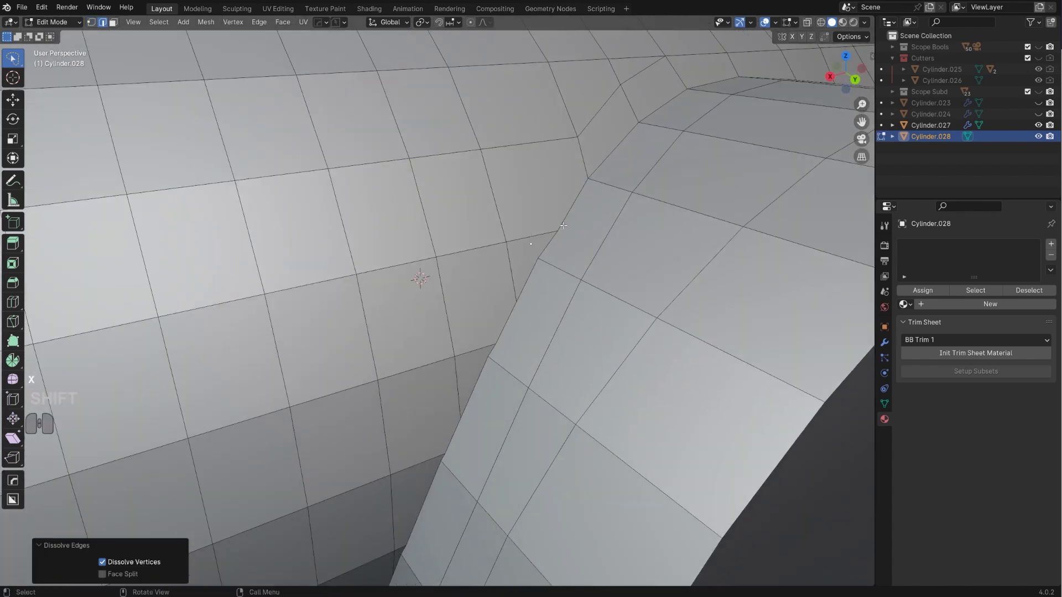
{"action": "key", "text": "Tab"}
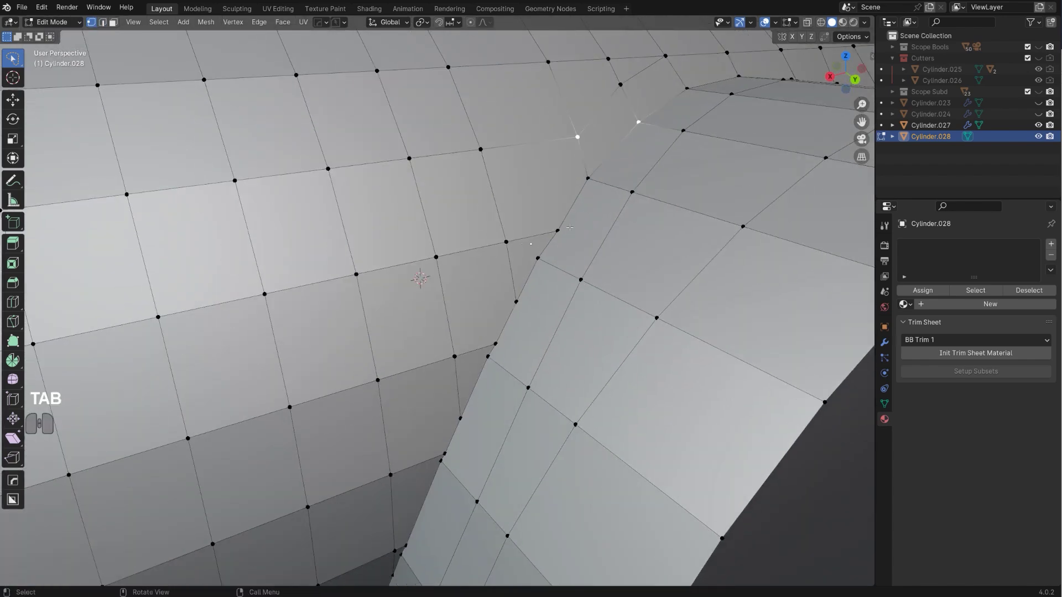
{"action": "left_click", "coordinate": [582, 183], "text": "shift"}
{"action": "key", "text": "1"}
{"action": "left_click", "coordinate": [538, 259]}
{"action": "key", "text": "1"}
{"action": "middle_click_drag", "start_coordinate": [538, 259], "coordinate": [523, 311]}
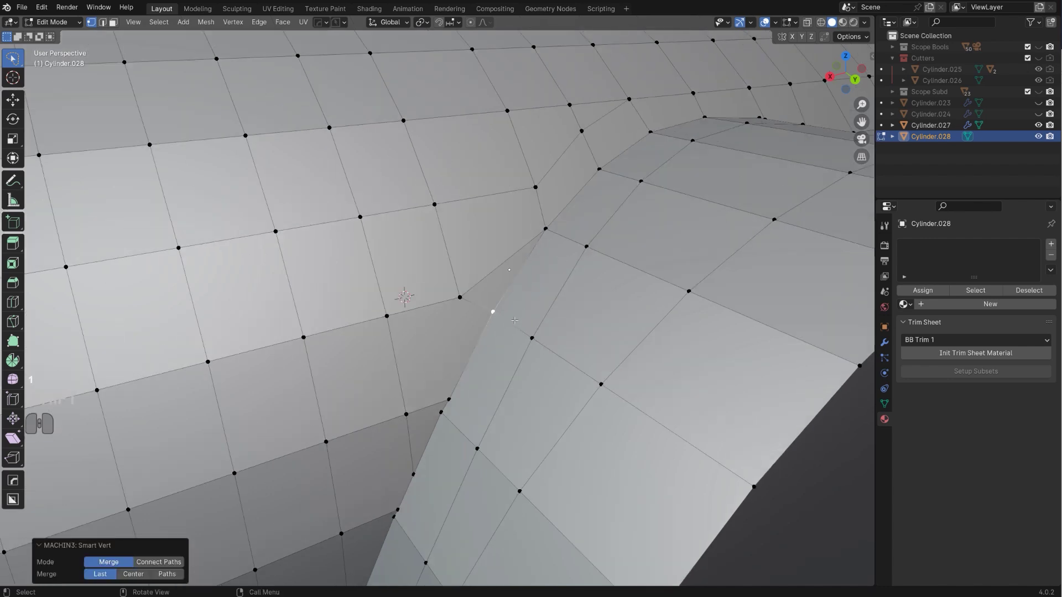
Knife edges from the grid vertex outside the fourth arch corner to the grid vertices diagonally above and below it along the seam
{"action": "key", "text": "k"}
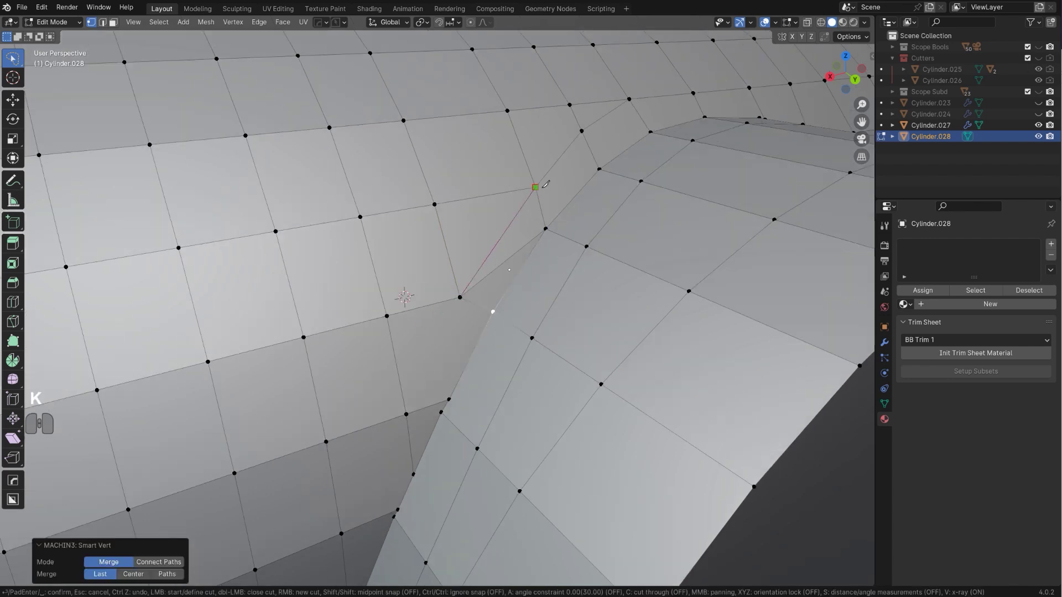
{"action": "left_click", "coordinate": [546, 185]}
{"action": "key", "text": "space"}
{"action": "key", "text": "k"}
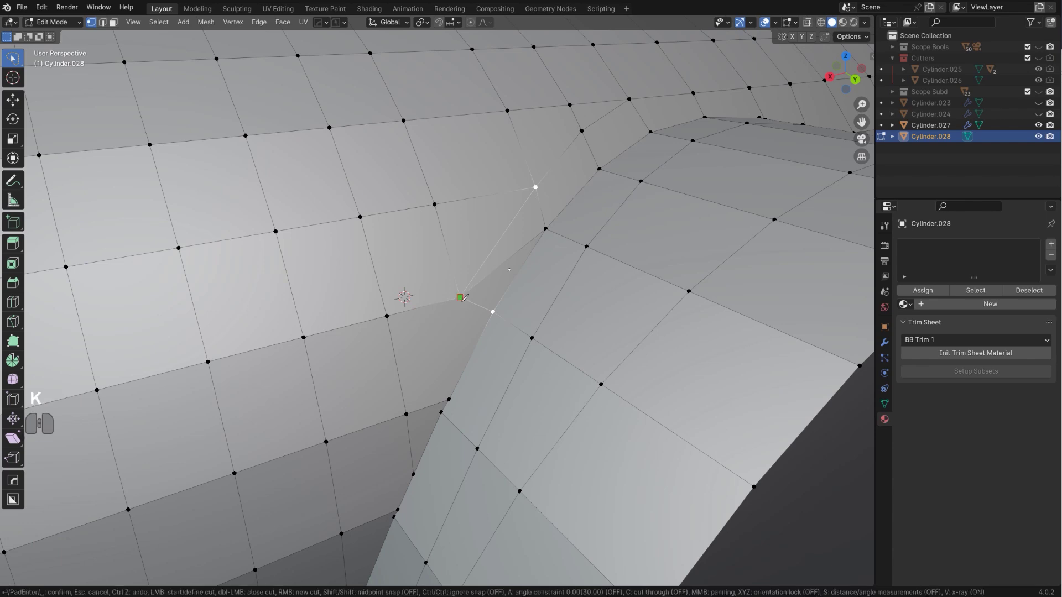
{"action": "left_click", "coordinate": [408, 412]}
{"action": "key", "text": "space"}
Dissolve the edge linking the third arch corner to the grid vertex outside the fourth corner
{"action": "middle_click_drag", "start_coordinate": [370, 350], "coordinate": [357, 326], "text": "shift"}
{"action": "key", "text": "Tab"}
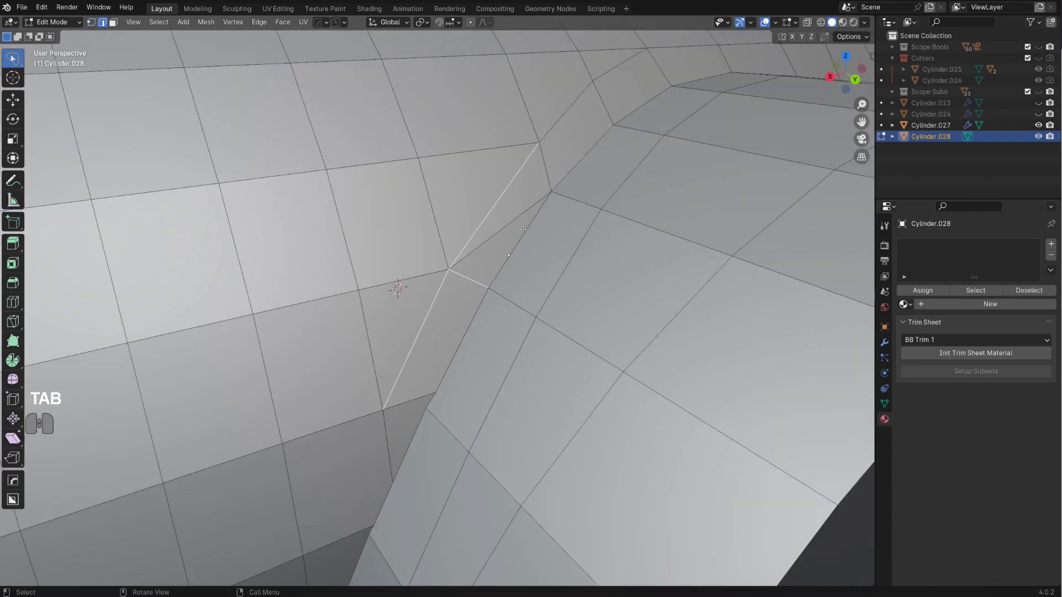
{"action": "left_click", "coordinate": [510, 224]}
{"action": "key", "text": "x"}
{"action": "left_click", "coordinate": [512, 218]}
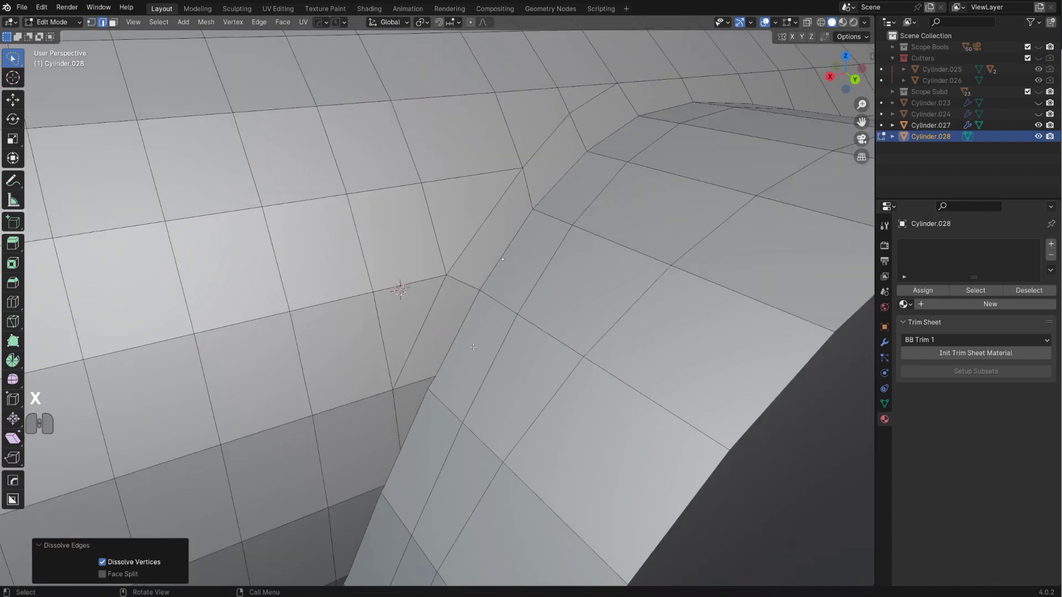
{"action": "mouse_move", "coordinate": [473, 346]}
{"action": "middle_mouse_down"}
{"action": "mouse_move", "coordinate": [482, 320]}
{"action": "mouse_move", "coordinate": [466, 347]}
{"action": "middle_mouse_up"}
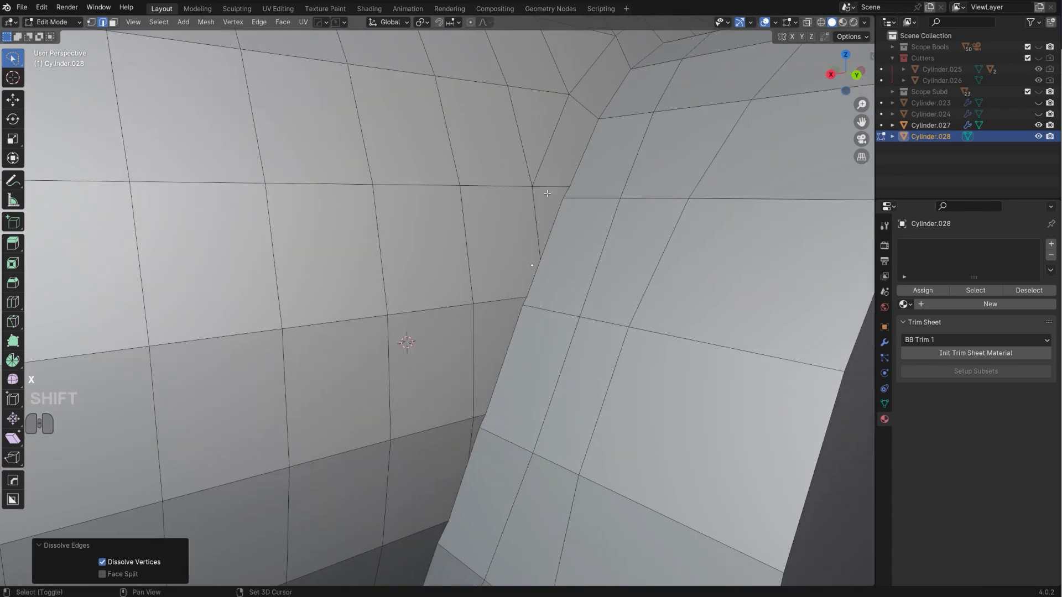
Merge the stray seam vertex into the adjacent arch corner vertex, continuing down the seam
{"action": "scroll", "coordinate": [474, 256], "scroll_direction": "down", "scroll_amount": 4}
{"action": "middle_click_drag", "start_coordinate": [475, 256], "coordinate": [431, 274]}
{"action": "scroll", "coordinate": [443, 260], "scroll_direction": "up", "scroll_amount": 2}
{"action": "key", "text": "Tab"}
{"action": "left_click", "coordinate": [535, 224]}
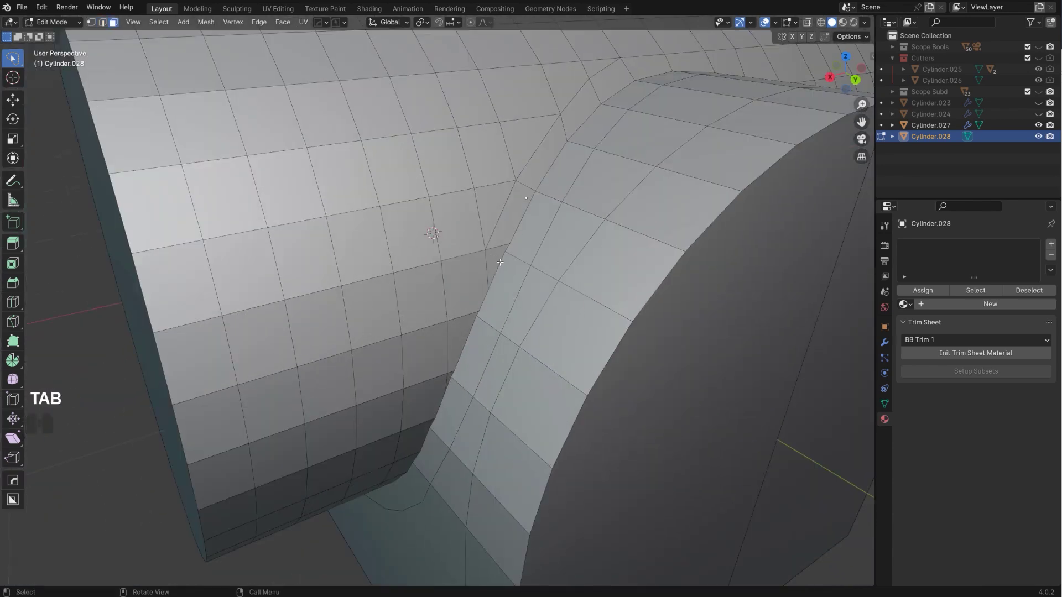
{"action": "scroll", "coordinate": [480, 224], "scroll_direction": "down", "scroll_amount": 1}
{"action": "left_click", "coordinate": [480, 222]}
{"action": "mouse_move", "coordinate": [480, 222]}
{"action": "middle_mouse_down"}
{"action": "mouse_move", "coordinate": [595, 204]}
{"action": "mouse_move", "coordinate": [483, 241]}
{"action": "middle_mouse_up"}
{"action": "key", "text": "Tab"}
{"action": "middle_click_drag", "start_coordinate": [516, 323], "coordinate": [501, 355], "text": "shift"}
{"action": "key", "text": "Tab"}
{"action": "scroll", "coordinate": [526, 319], "scroll_direction": "up", "scroll_amount": 1}
{"action": "scroll", "coordinate": [501, 356], "scroll_direction": "up", "scroll_amount": 1}
{"action": "left_click", "coordinate": [549, 283]}
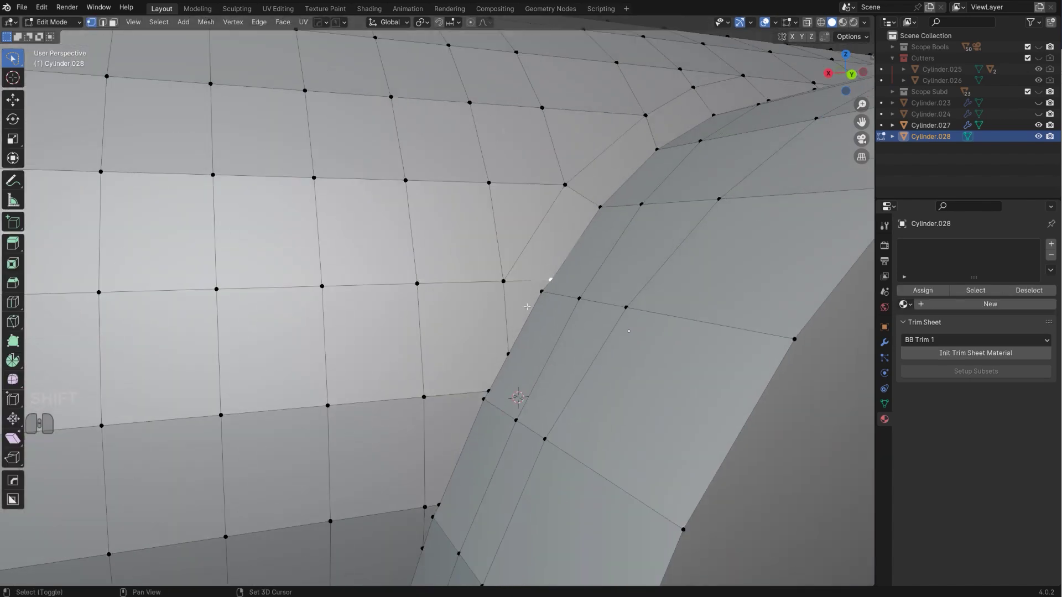
{"action": "key", "text": "1"}
{"action": "key", "text": "1"}
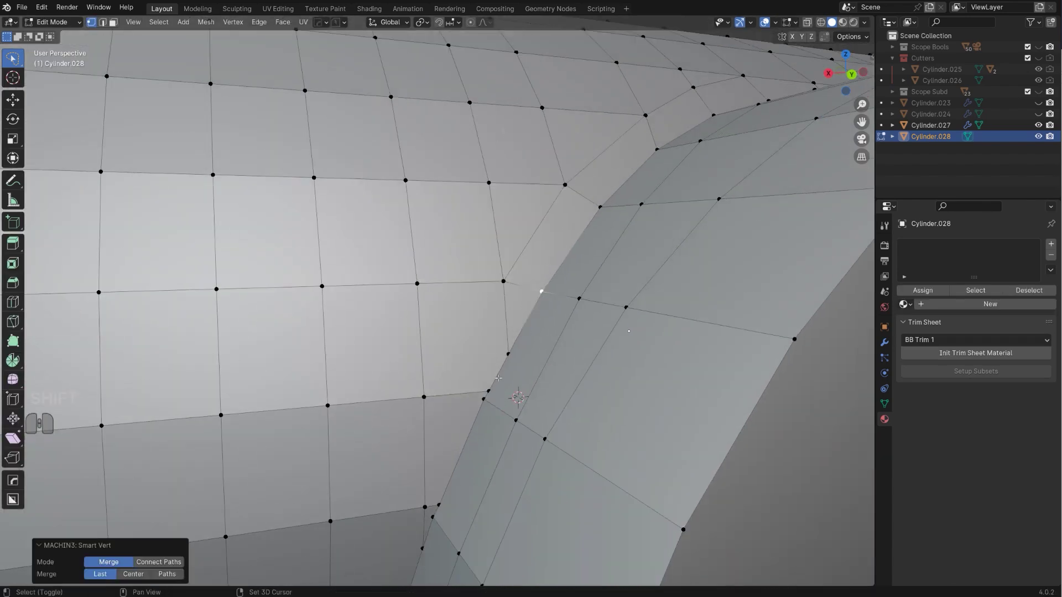
Knife across the two grid edges meeting at the vertex outside the upper arch corner, and merge the cut's end vertices at their center
{"action": "middle_click_drag", "start_coordinate": [542, 294], "coordinate": [515, 436], "text": "shift"}
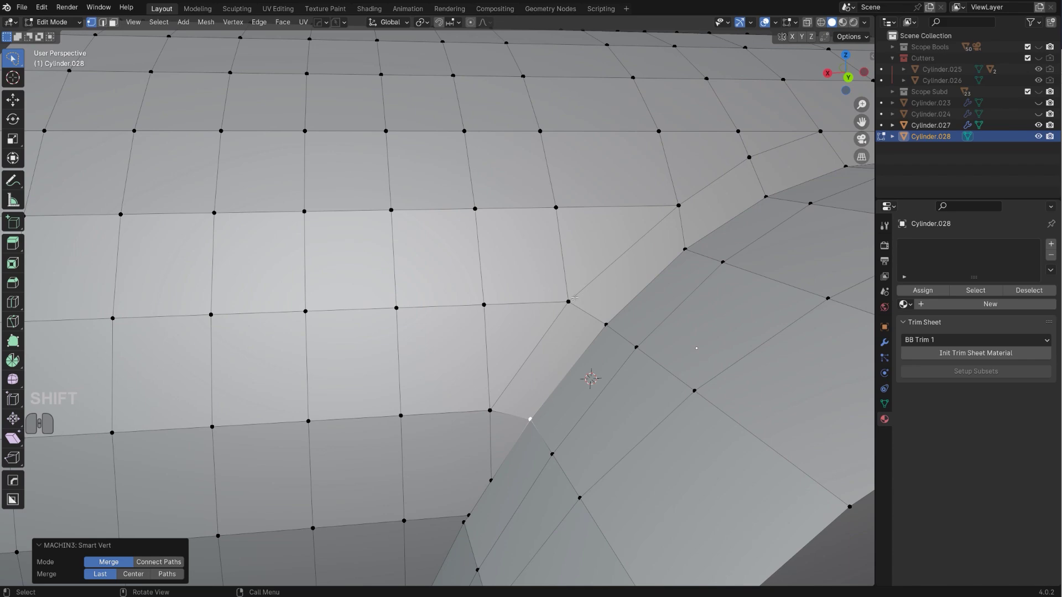
{"action": "key", "text": "k"}
{"action": "left_click", "coordinate": [564, 268]}
{"action": "key", "text": "space"}
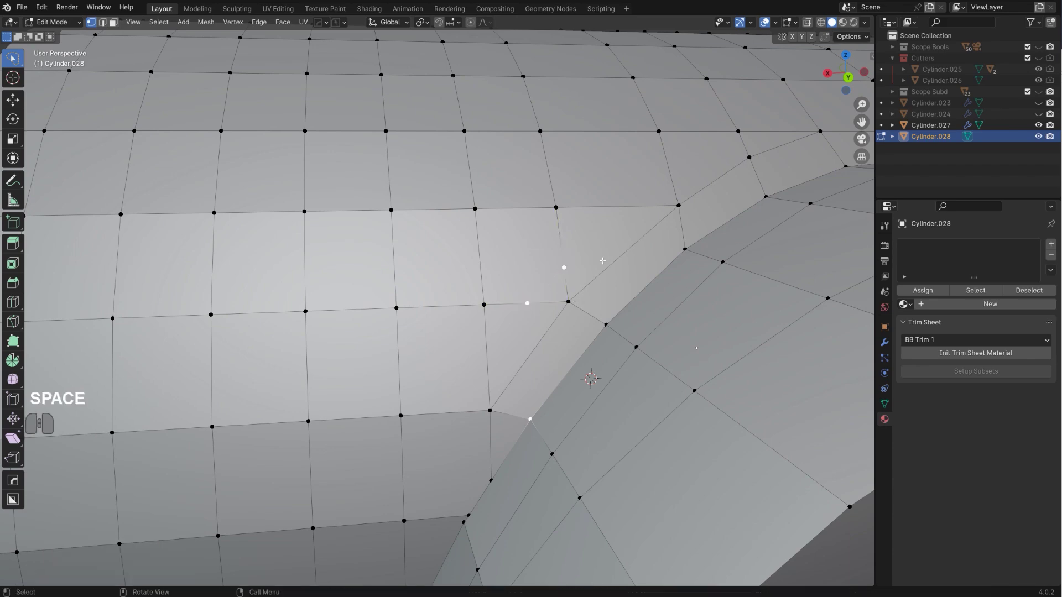
{"action": "key", "text": "shift+1"}
{"action": "scroll", "coordinate": [534, 390], "scroll_direction": "down", "scroll_amount": 2}
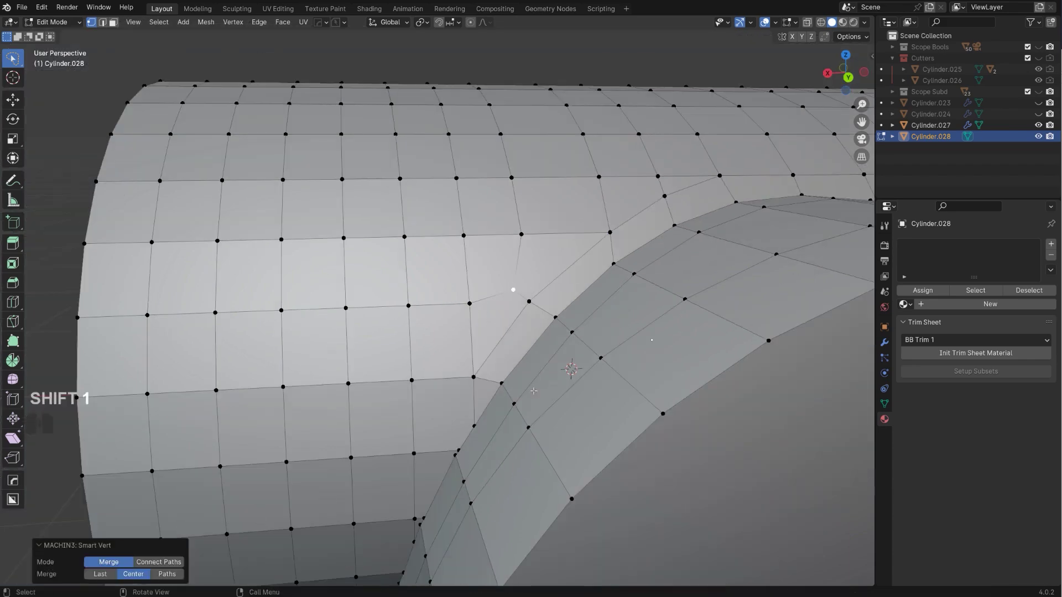
Merge the stray seam vertices at the next two arch corners down into their corner vertices
{"action": "middle_click_drag", "start_coordinate": [504, 398], "coordinate": [521, 391]}
{"action": "middle_click_drag", "start_coordinate": [506, 390], "coordinate": [615, 252], "text": "shift"}
{"action": "mouse_move", "coordinate": [601, 281]}
{"action": "middle_mouse_down"}
{"action": "mouse_move", "coordinate": [612, 271]}
{"action": "mouse_move", "coordinate": [565, 267]}
{"action": "mouse_move", "coordinate": [581, 285]}
{"action": "middle_mouse_up"}
{"action": "left_click", "coordinate": [584, 282]}
{"action": "left_click", "coordinate": [579, 293], "text": "shift"}
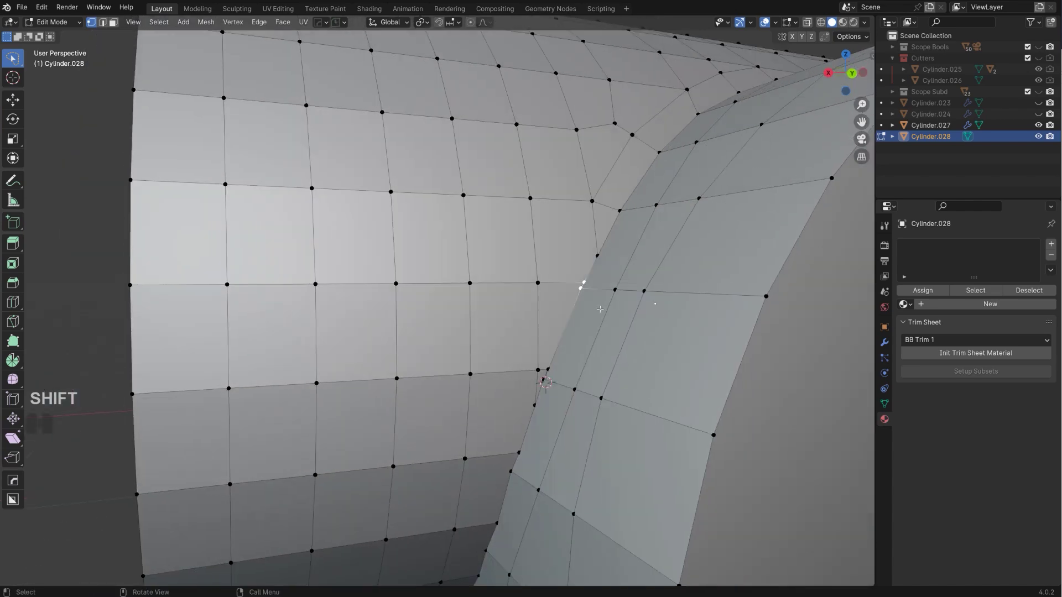
{"action": "key", "text": "1"}
{"action": "left_click", "coordinate": [596, 254]}
{"action": "left_click", "coordinate": [619, 214], "text": "shift"}
{"action": "key", "text": "1"}
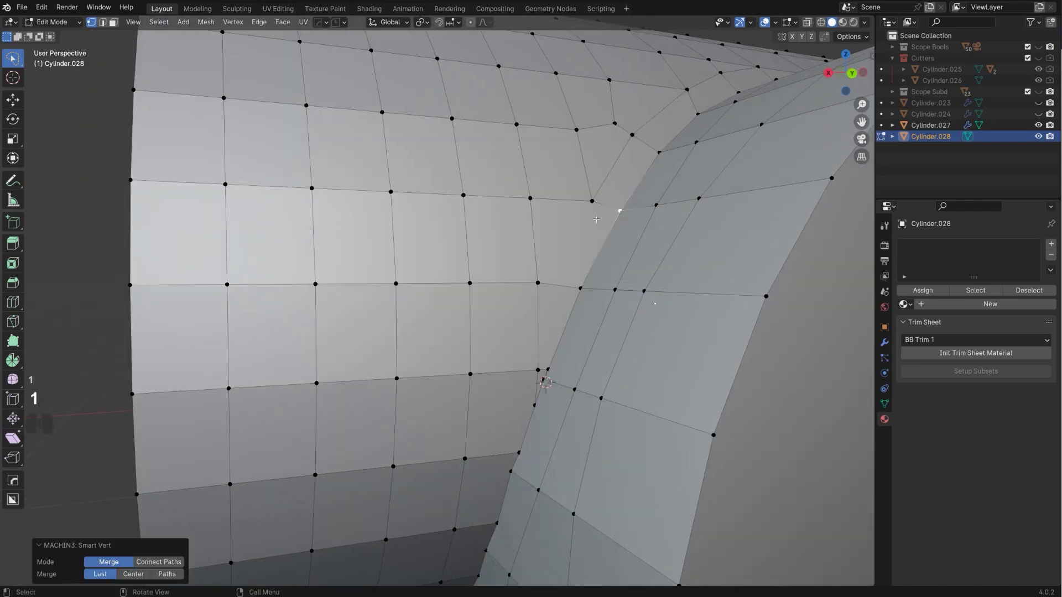
Connect the two grid vertices diagonally along the seam with an edge, and merge the stray vertices at the next lower corner into it
{"action": "left_click", "coordinate": [591, 202]}
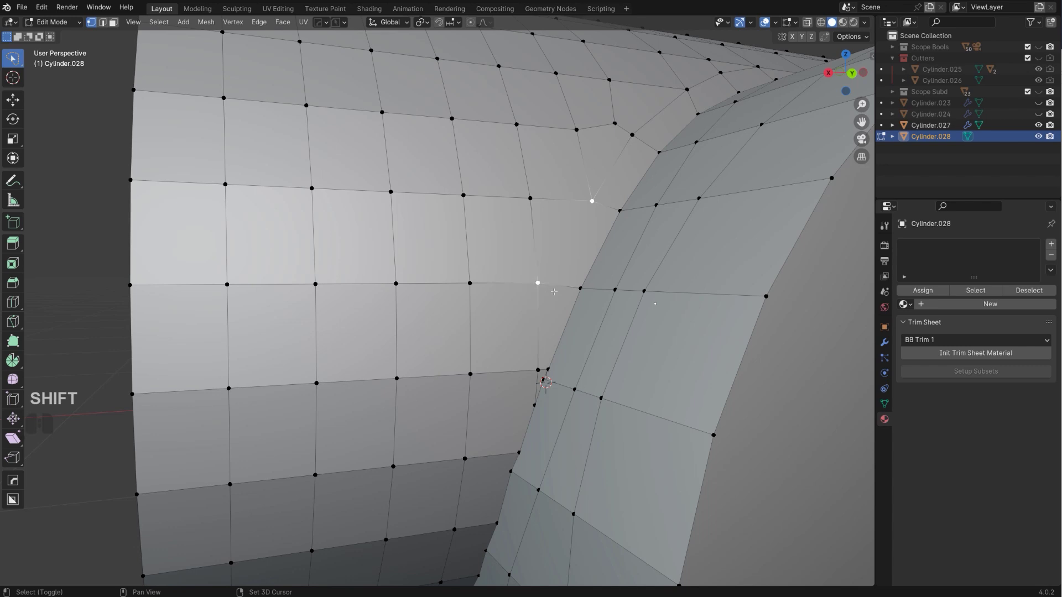
{"action": "key", "text": "k"}
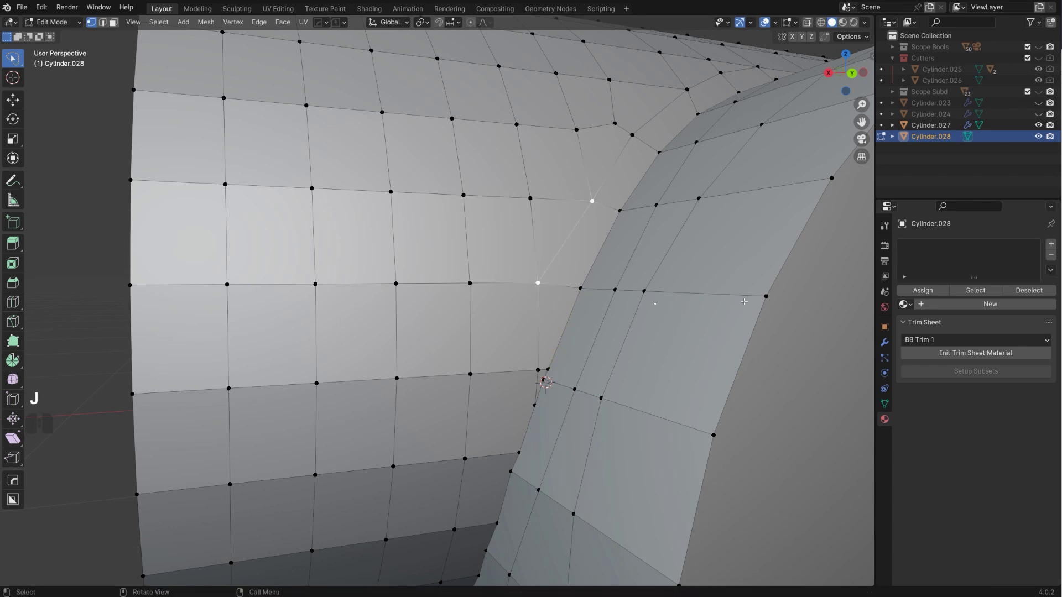
{"action": "middle_click_drag", "start_coordinate": [566, 328], "coordinate": [592, 244]}
{"action": "left_click", "coordinate": [563, 289]}
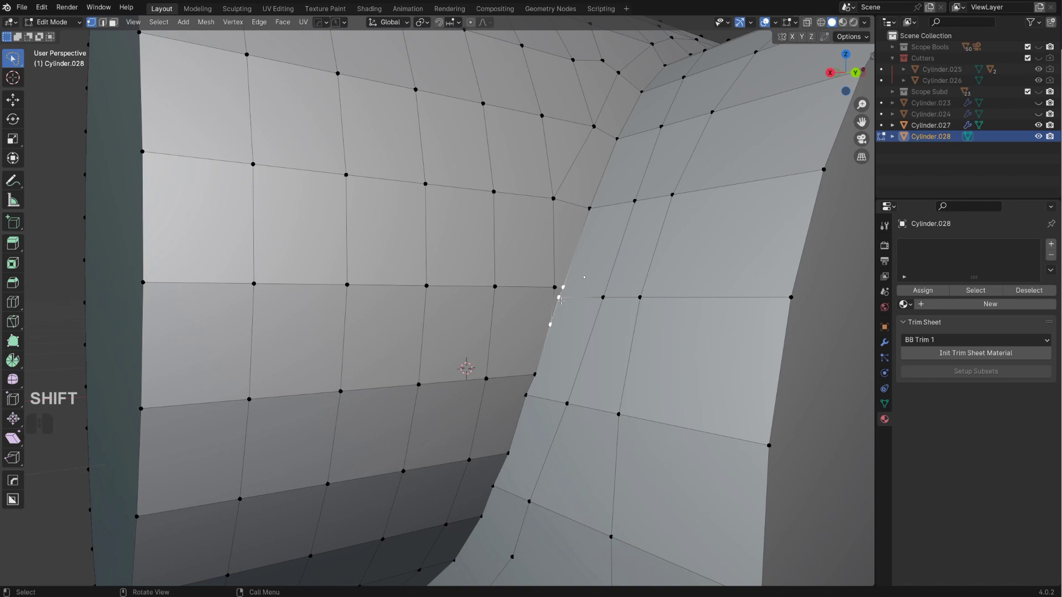
Slide the grid vertex beside that arch corner slightly upward along its edge
{"action": "left_click", "coordinate": [548, 281]}
{"action": "key", "text": "g"}
{"action": "key", "text": "g"}
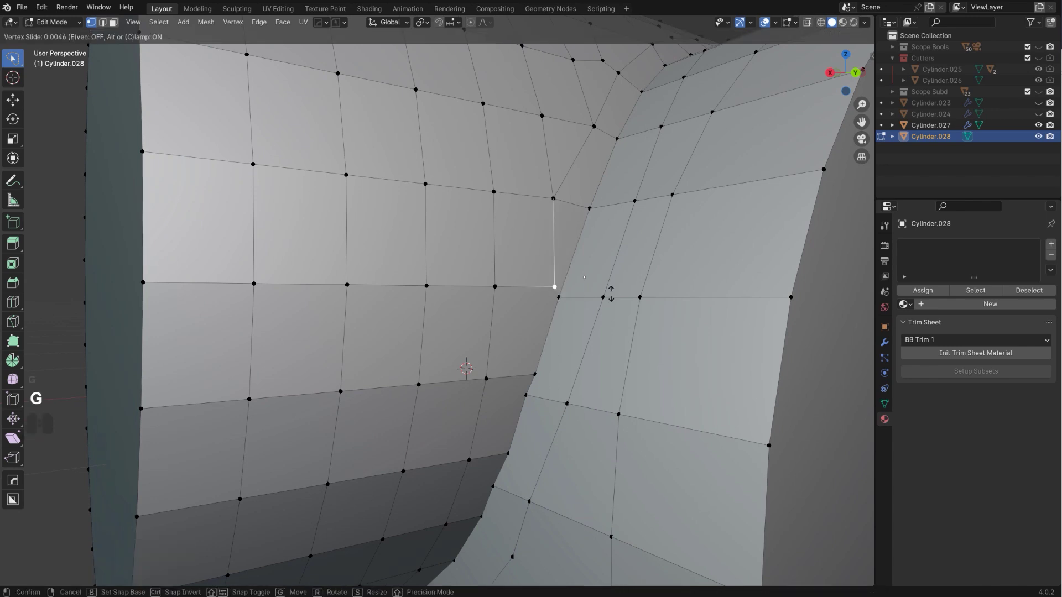
{"action": "left_click", "coordinate": [593, 290]}
Merge the stray vertices at the two lower arch corners into their corner vertices
{"action": "middle_click_drag", "start_coordinate": [516, 387], "coordinate": [510, 327]}
{"action": "scroll", "coordinate": [509, 327], "scroll_direction": "down", "scroll_amount": 1}
{"action": "left_click", "coordinate": [533, 326]}
{"action": "left_click", "coordinate": [524, 342], "text": "shift"}
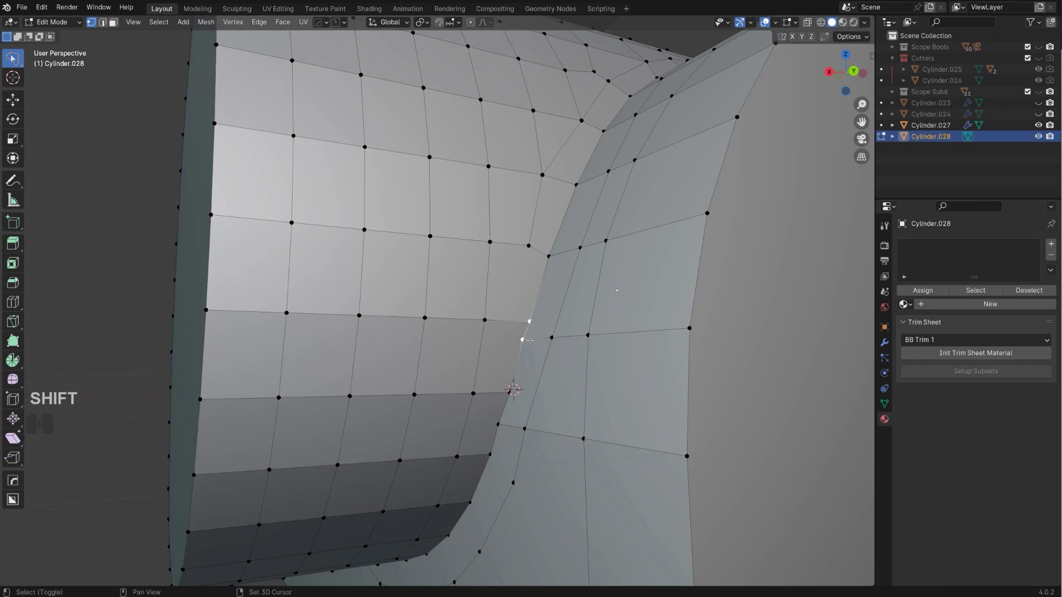
{"action": "key", "text": "1"}
{"action": "left_click", "coordinate": [508, 390]}
{"action": "left_click", "coordinate": [498, 424], "text": "shift"}
{"action": "key", "text": "1"}
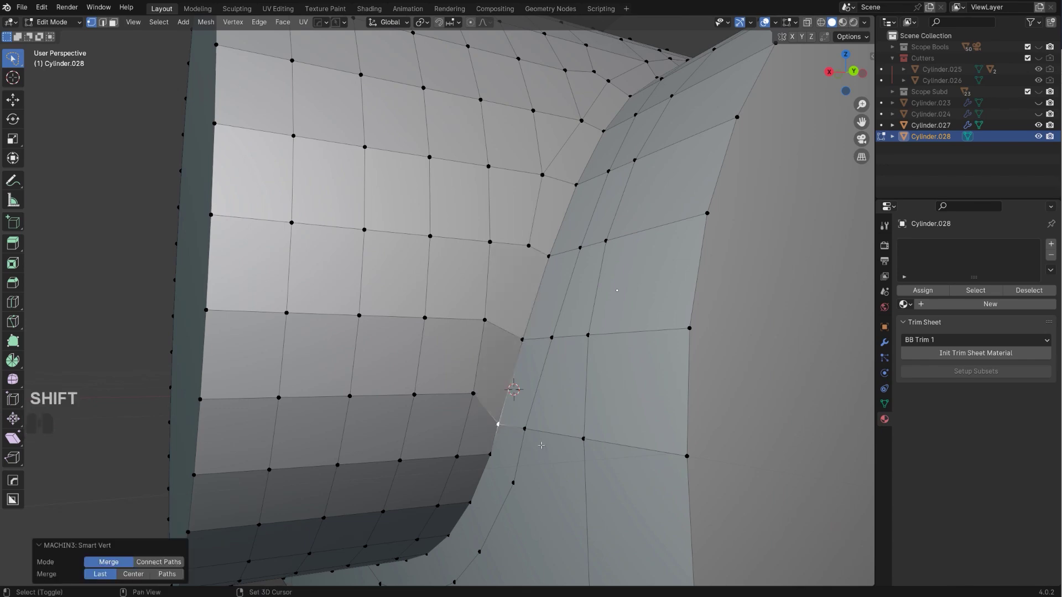
Symmetrize the mesh along Z from + to -
{"action": "middle_click_drag", "start_coordinate": [541, 443], "coordinate": [540, 303], "text": "shift"}
{"action": "scroll", "coordinate": [597, 296], "scroll_direction": "down", "scroll_amount": 5}
{"action": "key", "text": "alt+x"}
{"action": "middle_click_drag", "start_coordinate": [569, 267], "coordinate": [522, 384], "text": "shift"}
{"action": "middle_click_drag", "start_coordinate": [497, 327], "coordinate": [531, 358]}
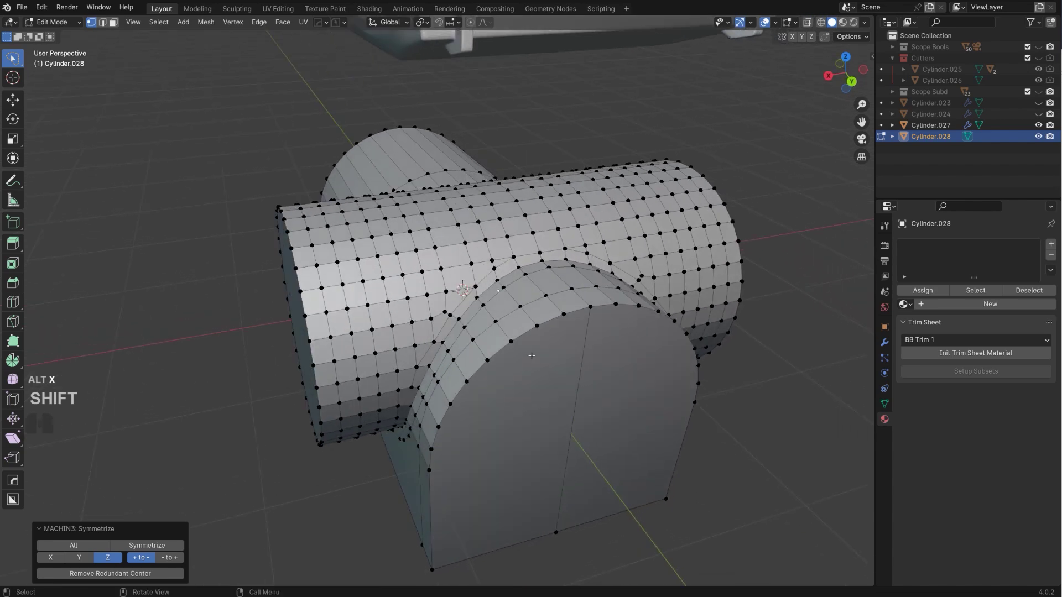
Slide the grid vertex above the arch's top along its edge by a factor of about 0.197
{"action": "scroll", "coordinate": [476, 287], "scroll_direction": "up", "scroll_amount": 3}
{"action": "middle_click_drag", "start_coordinate": [592, 205], "coordinate": [543, 269], "text": "shift"}
{"action": "left_click", "coordinate": [542, 269]}
{"action": "key", "text": "g"}
{"action": "key", "text": "g"}
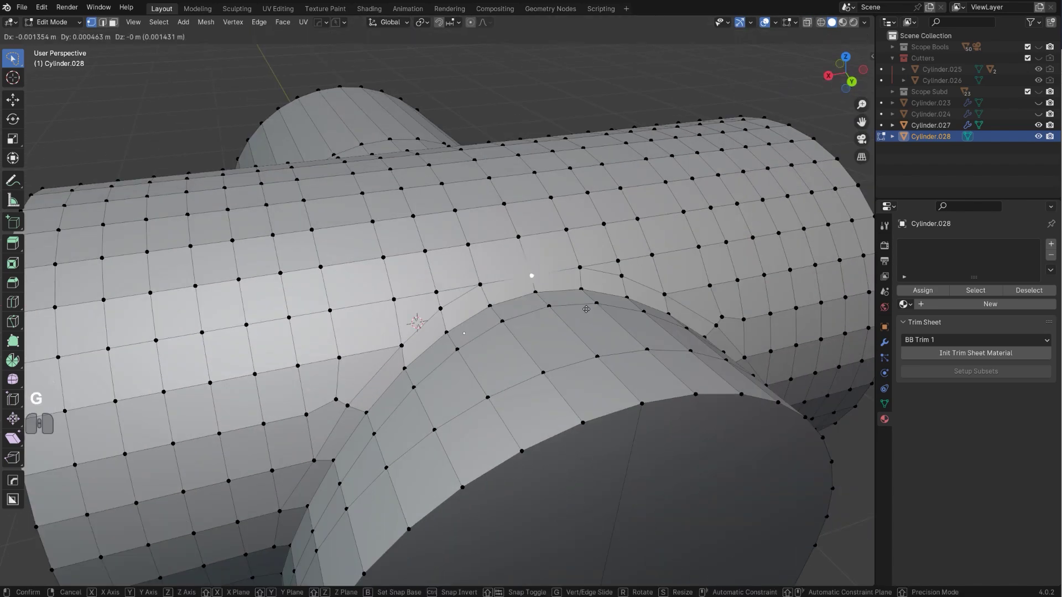
{"action": "left_click", "coordinate": [579, 247]}
Run Clean Up on the mesh and switch to edge selection
{"action": "scroll", "coordinate": [529, 268], "scroll_direction": "down", "scroll_amount": 1}
{"action": "middle_click_drag", "start_coordinate": [529, 268], "coordinate": [567, 254]}
{"action": "middle_click_drag", "start_coordinate": [568, 253], "coordinate": [539, 263], "text": "shift"}
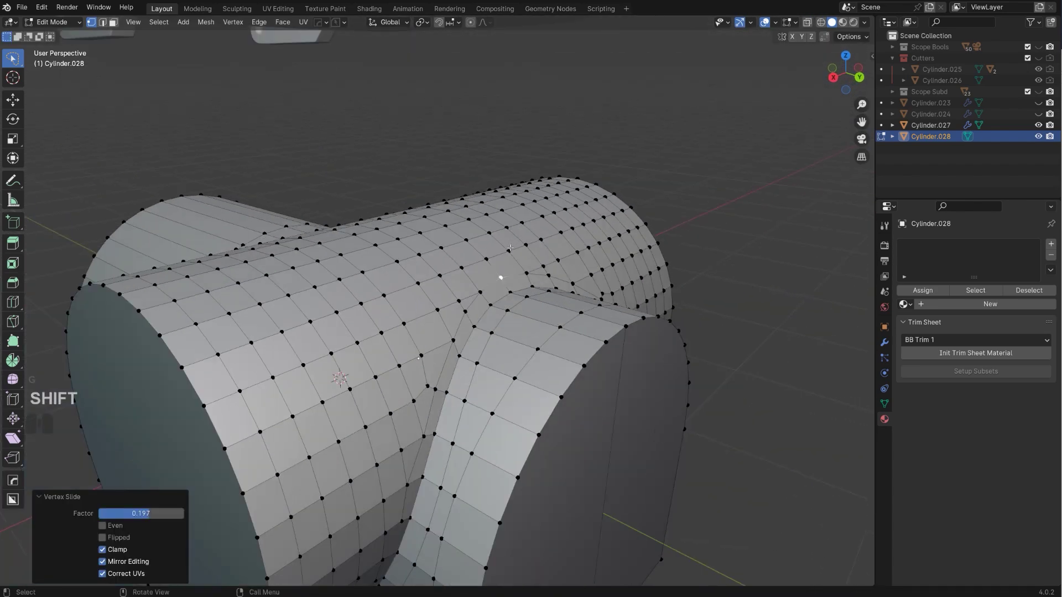
{"action": "key", "text": "Tab"}
{"action": "key", "text": "Tab"}
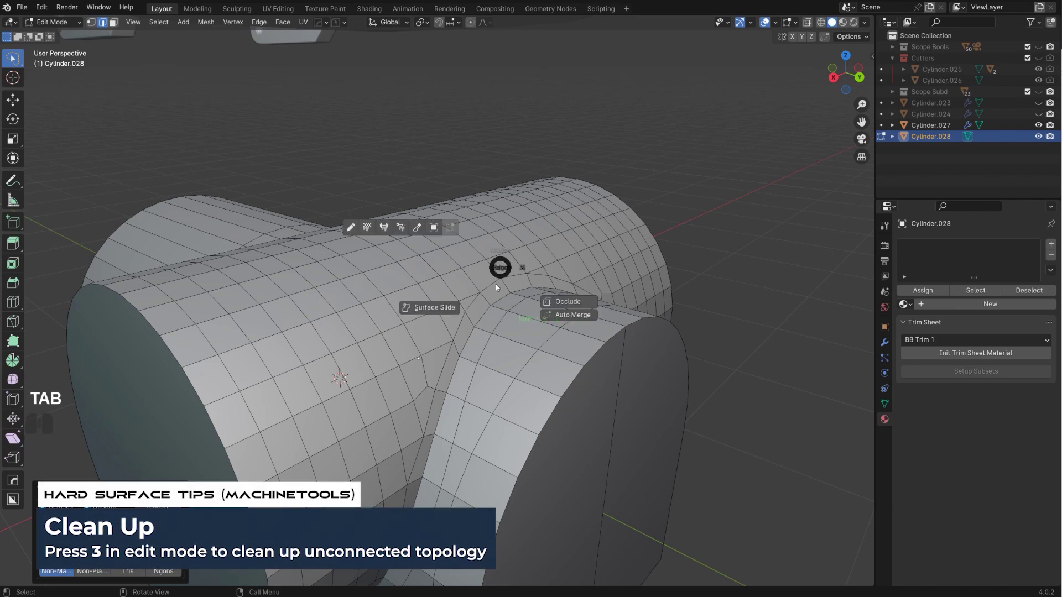
Bevel the seam edge loop around the arch with 2 segments, shape 1.000 and a width of about 0.036 m
{"action": "left_click", "coordinate": [484, 313], "text": "alt"}
{"action": "middle_click_drag", "start_coordinate": [484, 314], "coordinate": [619, 291]}
{"action": "middle_click_drag", "start_coordinate": [459, 459], "coordinate": [514, 354], "text": "shift"}
{"action": "left_click", "coordinate": [483, 344], "text": "alt"}
{"action": "key", "text": "ctrl+b"}
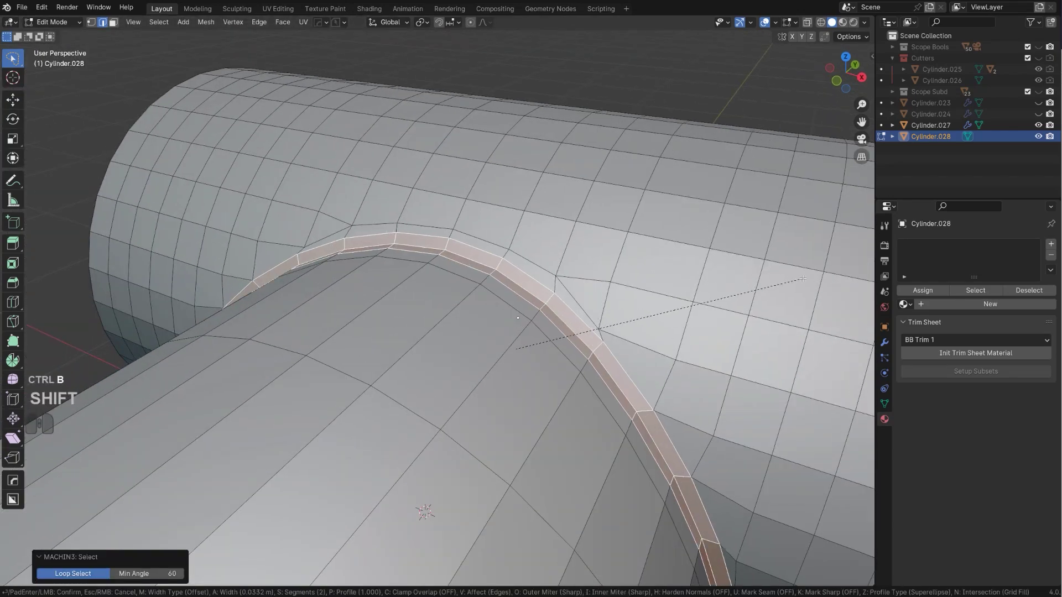
{"action": "left_click", "coordinate": [806, 277]}
Turn off Loop Slide for the seam bevel and check the bevel along the whole arch
{"action": "scroll", "coordinate": [807, 277], "scroll_direction": "down", "scroll_amount": 1}
{"action": "middle_click_drag", "start_coordinate": [720, 376], "coordinate": [549, 326]}
{"action": "left_click", "coordinate": [118, 480]}
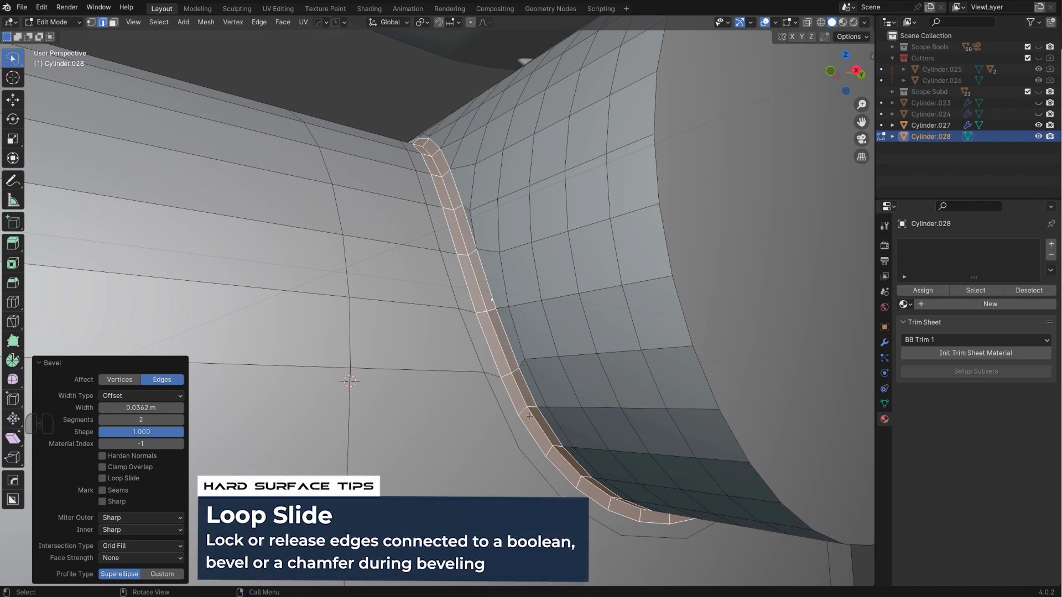
{"action": "middle_click_drag", "start_coordinate": [493, 278], "coordinate": [449, 381]}
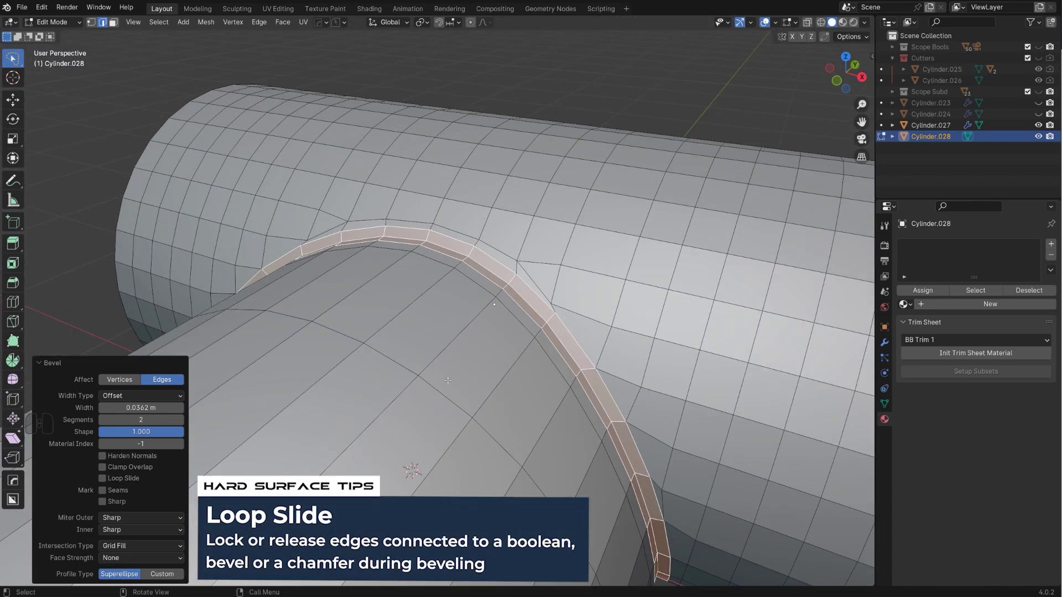
{"action": "left_click", "coordinate": [117, 479]}
{"action": "middle_click_drag", "start_coordinate": [674, 487], "coordinate": [518, 309]}
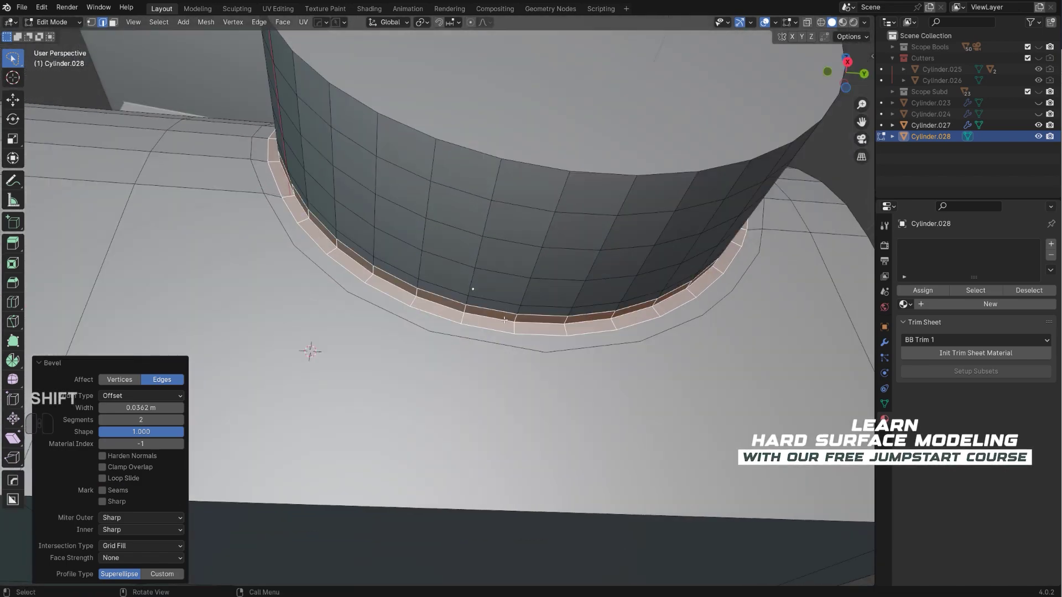
{"action": "middle_click_drag", "start_coordinate": [759, 255], "coordinate": [508, 233]}
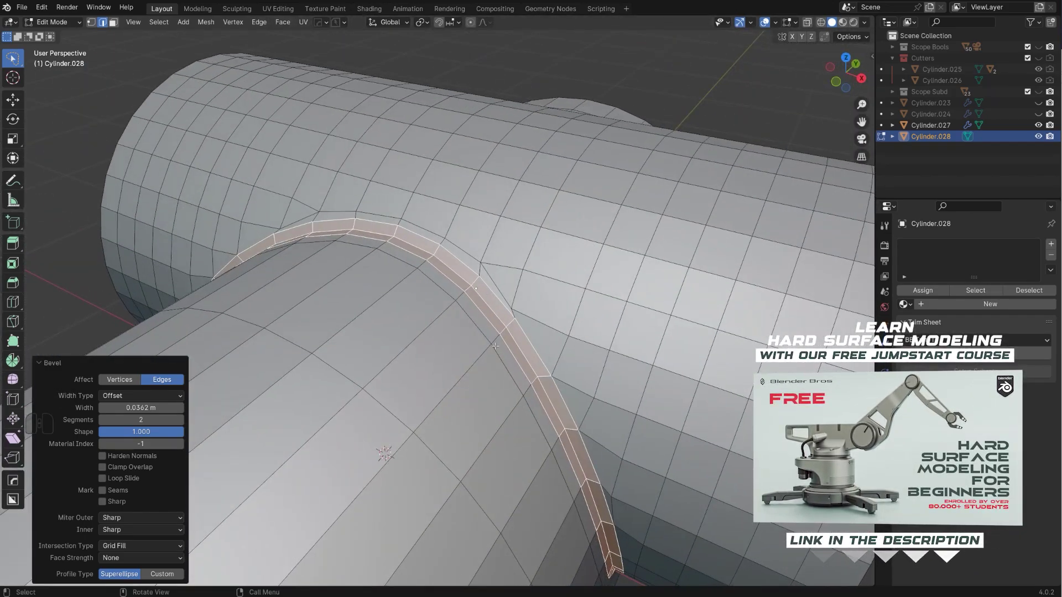
{"action": "middle_click_drag", "start_coordinate": [495, 347], "coordinate": [416, 295]}
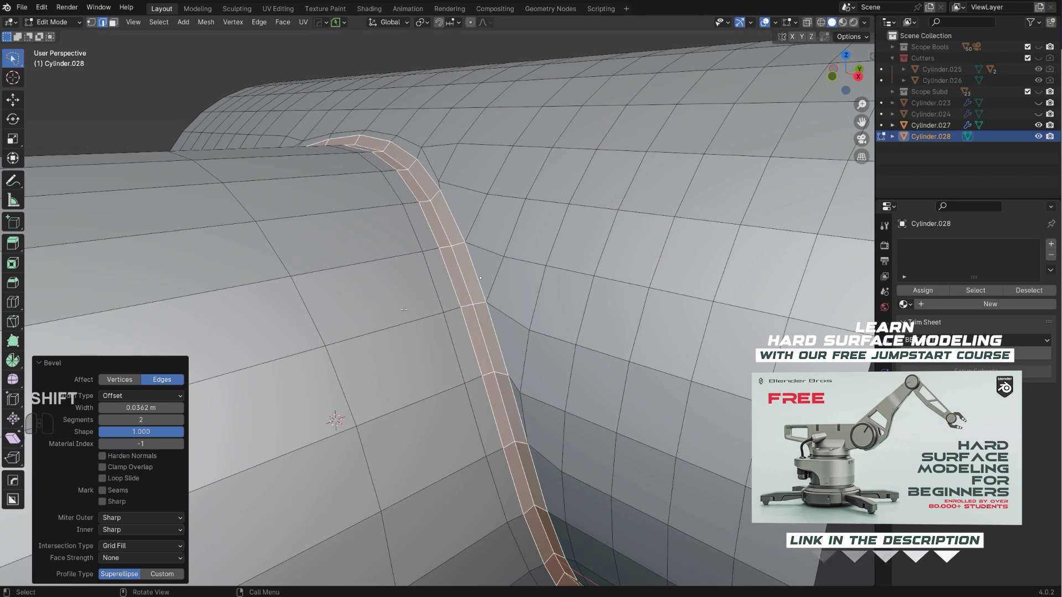
{"action": "middle_click_drag", "start_coordinate": [421, 237], "coordinate": [466, 289]}
Merge the grid vertex crowding the bevel on the arch's side into the adjacent bevel edge vertex
{"action": "key", "text": "Tab"}
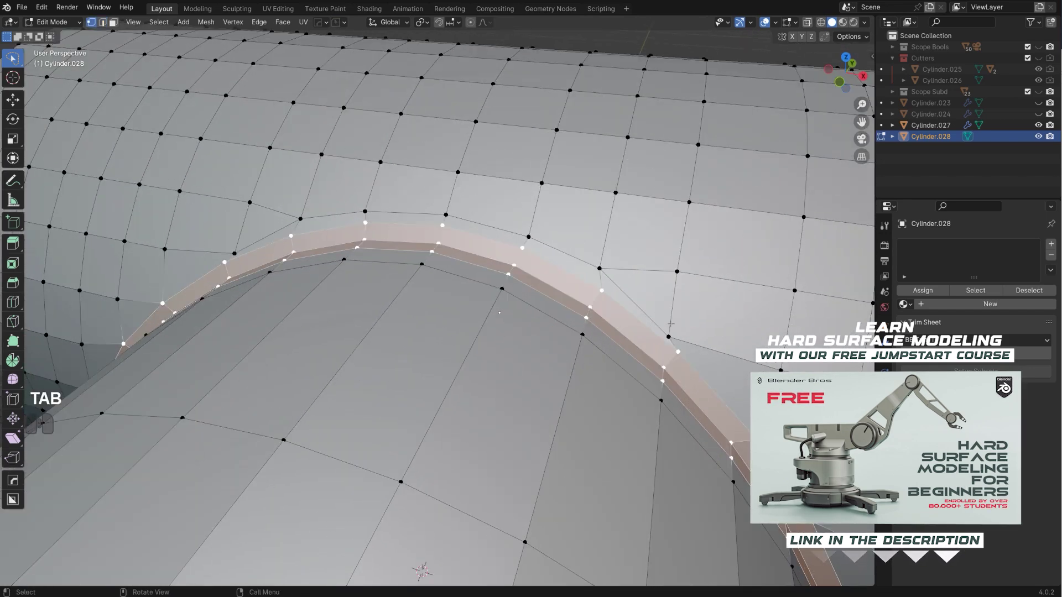
{"action": "middle_click_drag", "start_coordinate": [671, 346], "coordinate": [673, 357], "text": "shift"}
{"action": "key", "text": "1"}
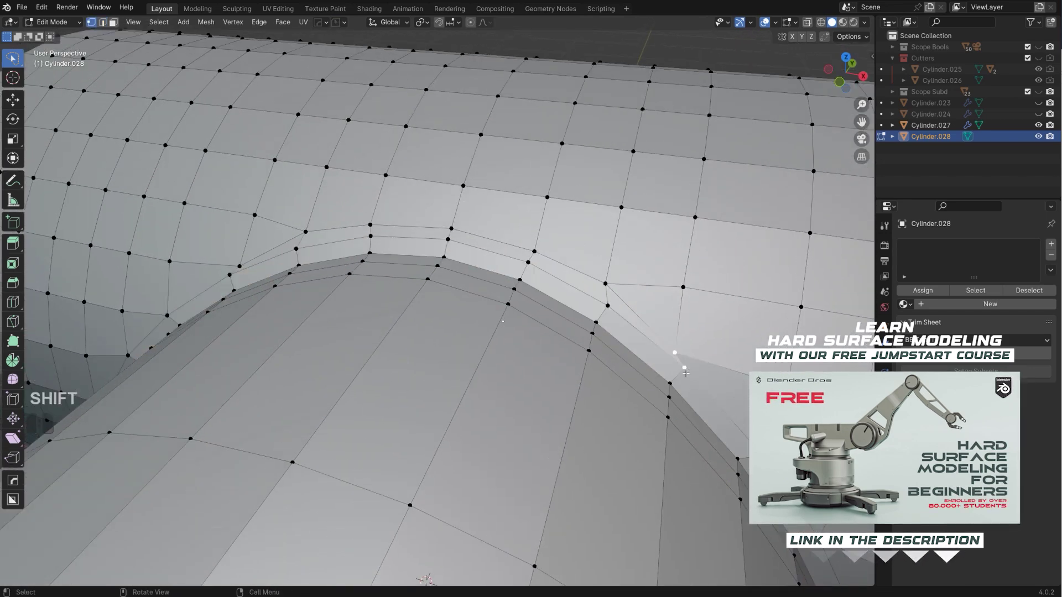
Slide the row of four grid vertices above the arch onto the bevel's outer edge and run Clean Up to merge the doubles
{"action": "left_click", "coordinate": [606, 283]}
{"action": "left_click", "coordinate": [370, 225], "text": "ctrl"}
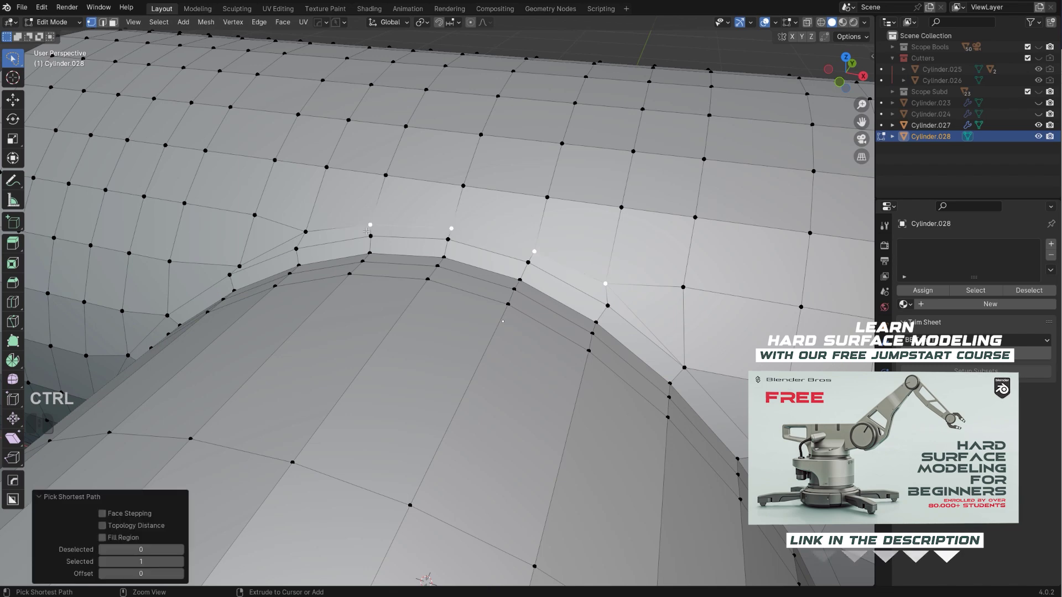
{"action": "key", "text": "g"}
{"action": "key", "text": "g"}
{"action": "left_click", "coordinate": [403, 314]}
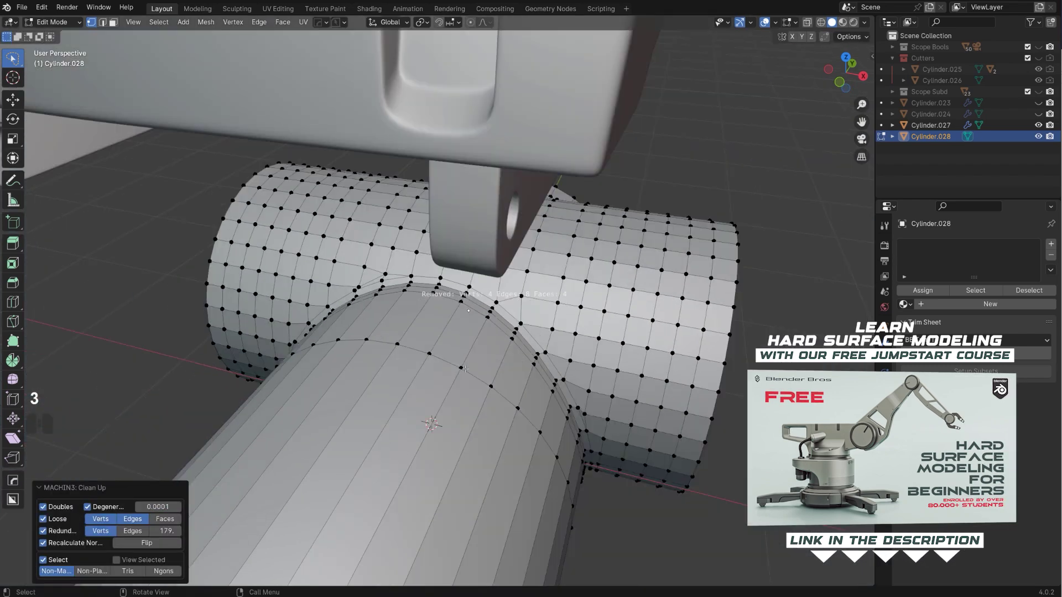
Symmetrize the mesh along Z from + to -, and knife a new edge row above the arch between the grid vertices on either side
{"action": "middle_click_drag", "start_coordinate": [359, 354], "coordinate": [449, 376]}
{"action": "key", "text": "alt+x"}
{"action": "scroll", "coordinate": [643, 309], "scroll_direction": "up", "scroll_amount": 3}
{"action": "key", "text": "k"}
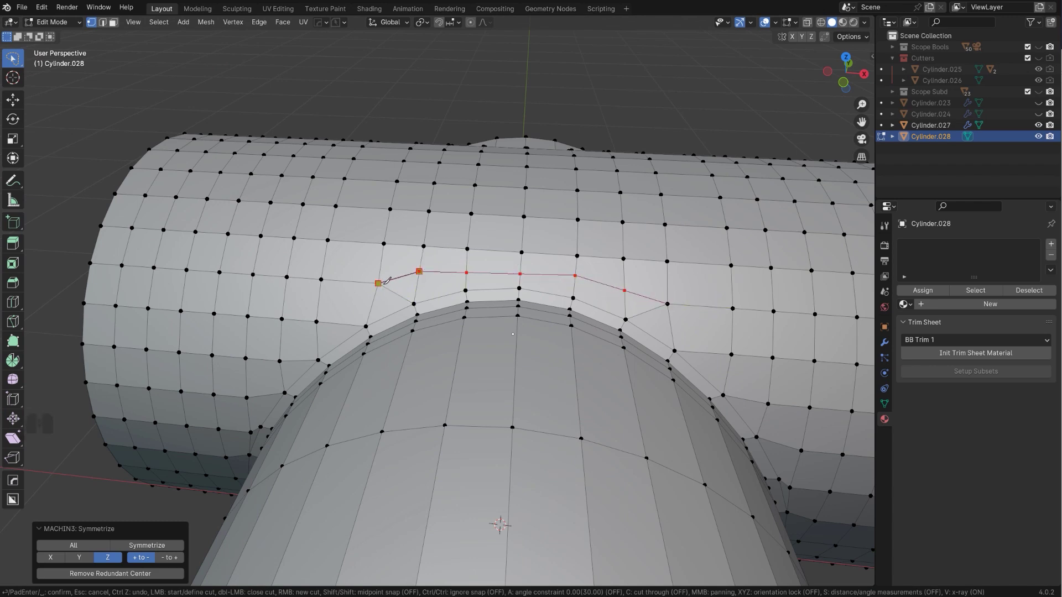
{"action": "key", "text": "space"}
Dissolve the two edges linking the ends of the new edge row to the arch bevel
{"action": "key", "text": "Tab"}
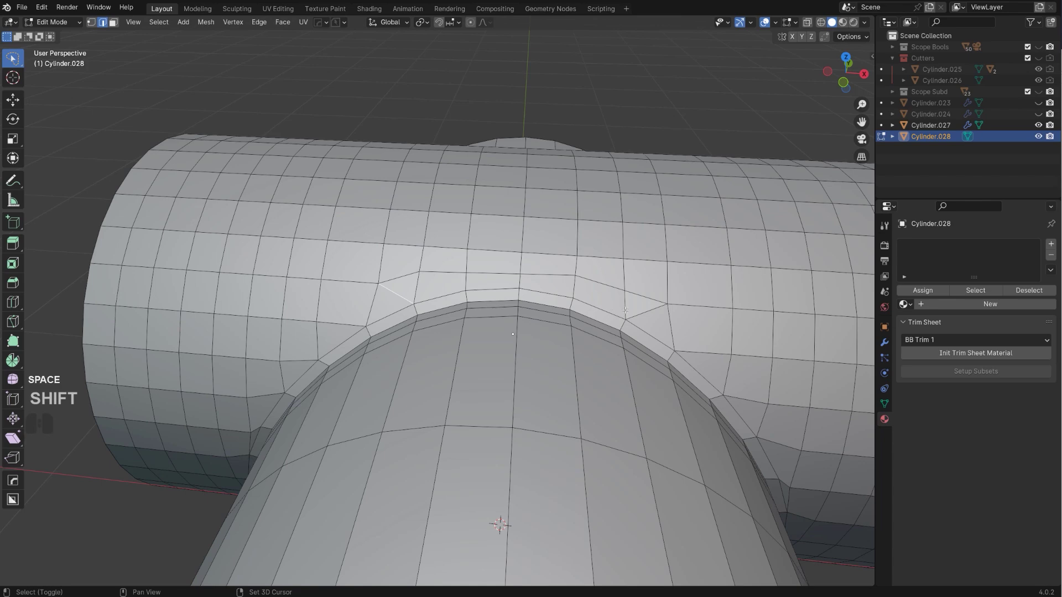
{"action": "key", "text": "x"}
{"action": "left_click", "coordinate": [652, 313]}
Knife a short edge across the corner of the grid cell beside the arch's bevel
{"action": "scroll", "coordinate": [652, 313], "scroll_direction": "down", "scroll_amount": 2}
{"action": "middle_click_drag", "start_coordinate": [651, 313], "coordinate": [567, 301]}
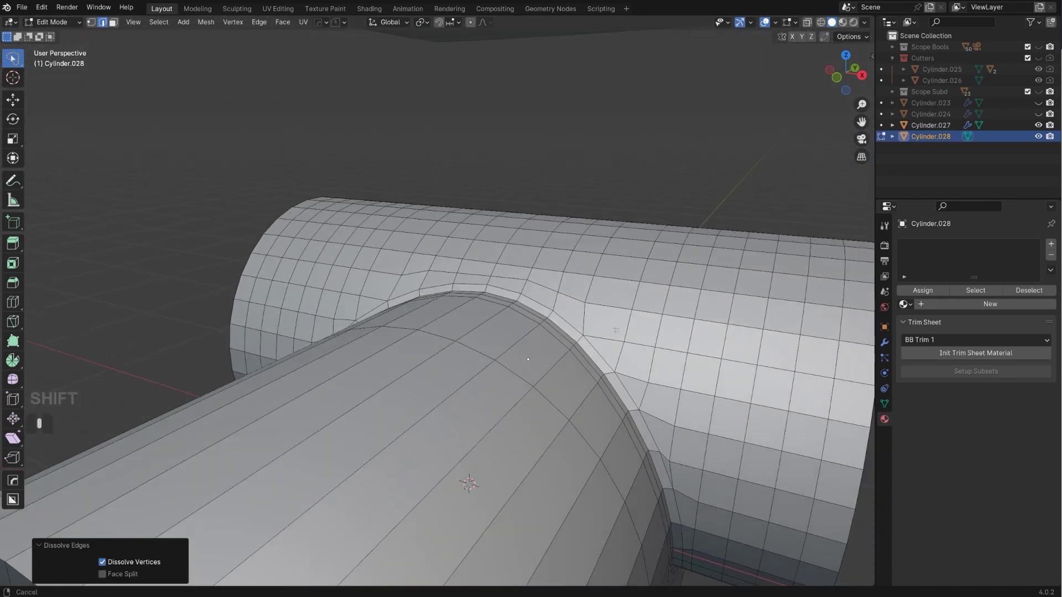
{"action": "middle_click_drag", "start_coordinate": [642, 367], "coordinate": [605, 354], "text": "shift"}
{"action": "scroll", "coordinate": [606, 354], "scroll_direction": "up", "scroll_amount": 2}
{"action": "key", "text": "Tab"}
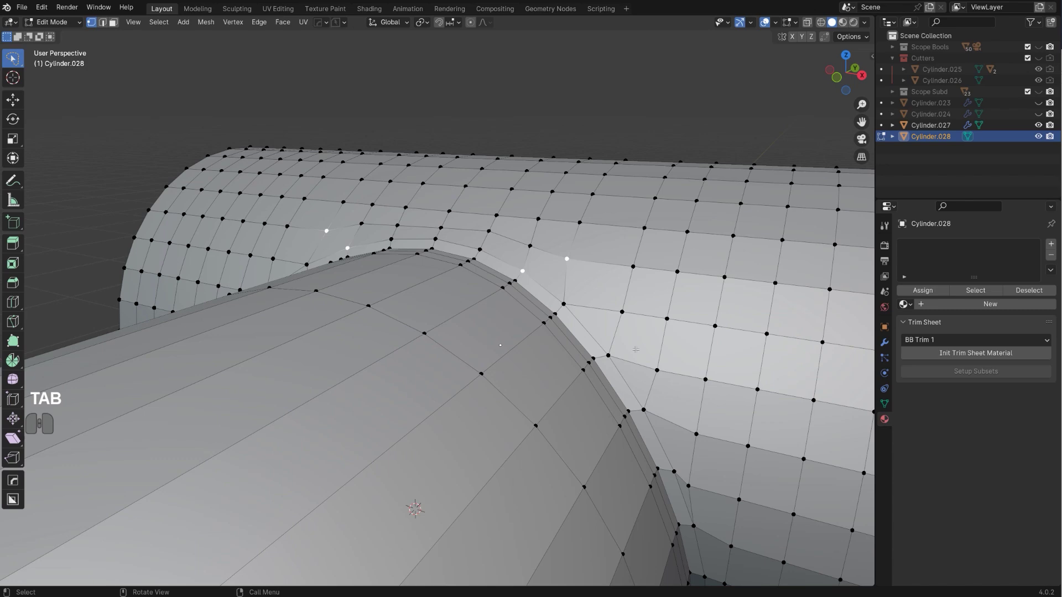
{"action": "key", "text": "k"}
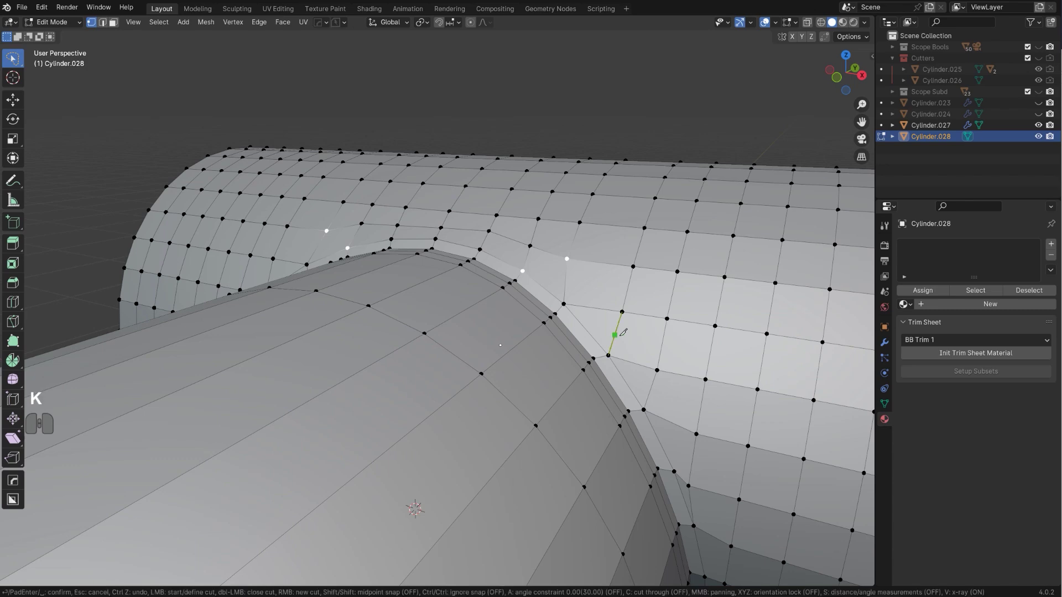
{"action": "left_click", "coordinate": [616, 332]}
{"action": "left_click", "coordinate": [630, 361]}
{"action": "key", "text": "space"}
{"action": "scroll", "coordinate": [630, 360], "scroll_direction": "up", "scroll_amount": 2}
{"action": "key", "text": "Tab"}
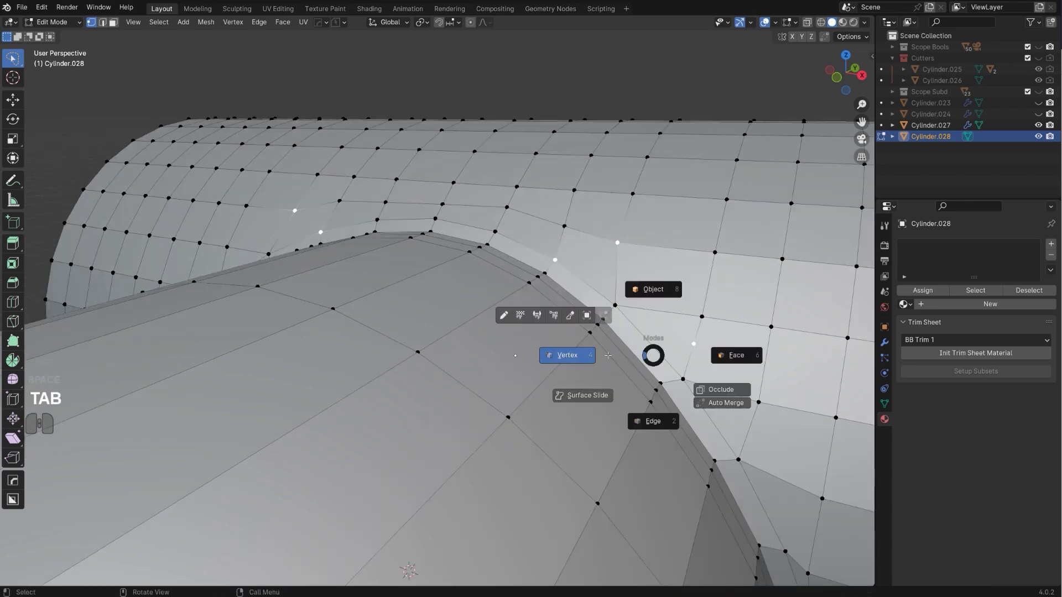
{"action": "left_click", "coordinate": [704, 391]}
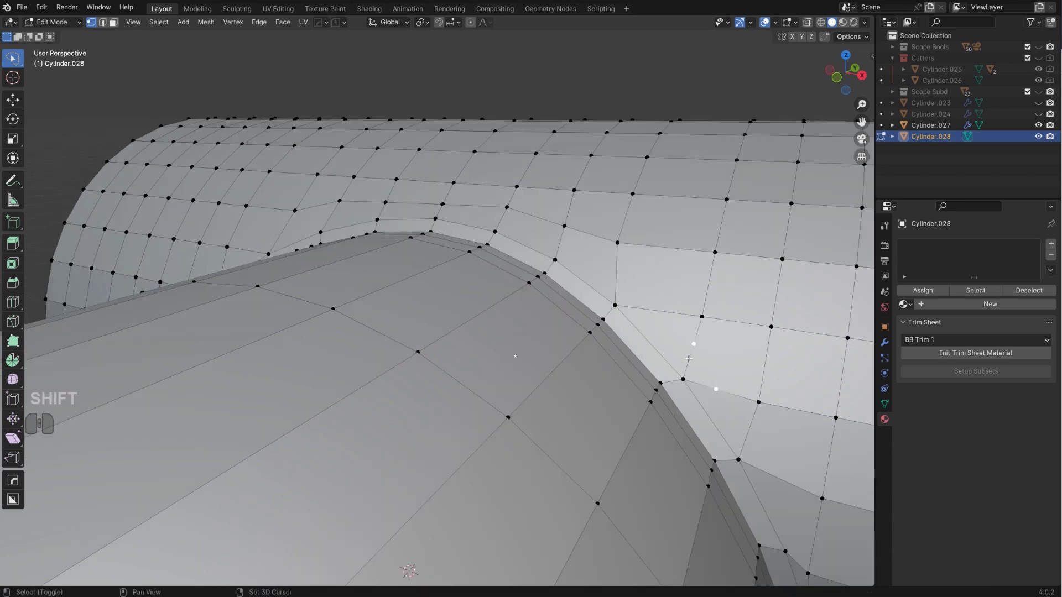
Merge the grid vertex crowding the arch's side into the adjacent bevel edge vertex, and symmetrize the mesh along Z from + to -
{"action": "key", "text": "shift+1"}
{"action": "middle_click_drag", "start_coordinate": [688, 359], "coordinate": [608, 307]}
{"action": "left_click", "coordinate": [593, 306]}
{"action": "left_click", "coordinate": [575, 296], "text": "shift"}
{"action": "key", "text": "1"}
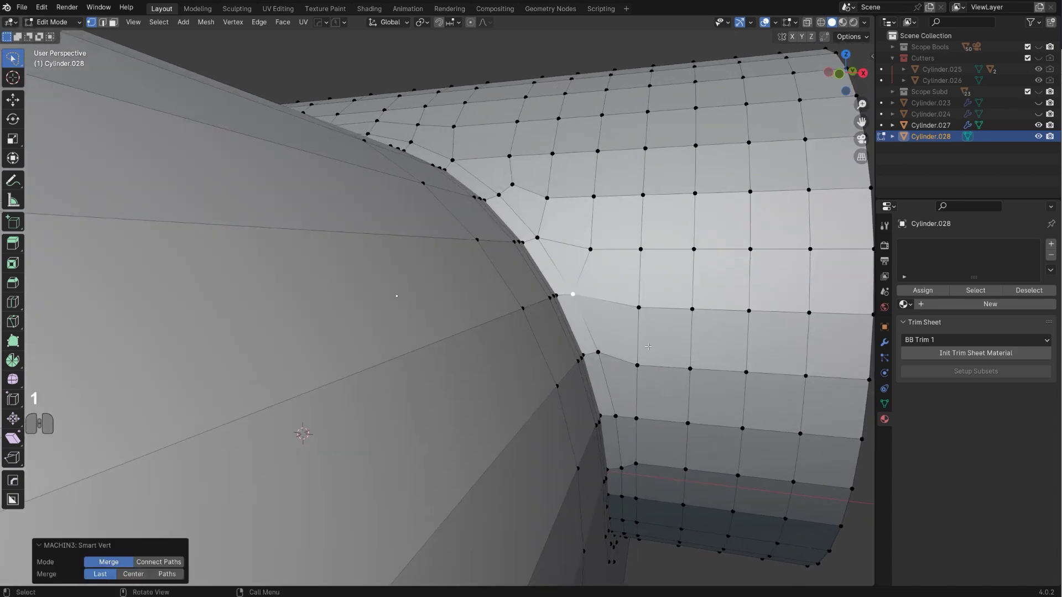
{"action": "mouse_move", "coordinate": [648, 347]}
{"action": "middle_mouse_down"}
{"action": "mouse_move", "coordinate": [756, 195]}
{"action": "mouse_move", "coordinate": [650, 346]}
{"action": "middle_mouse_up"}
{"action": "middle_click_drag", "start_coordinate": [567, 264], "coordinate": [362, 351]}
{"action": "key", "text": "alt+x"}
Slide the edge row outside the arch bevel on the opposite side onto the bevel with factor 1, and run Clean Up
{"action": "scroll", "coordinate": [443, 294], "scroll_direction": "up", "scroll_amount": 1}
{"action": "middle_click_drag", "start_coordinate": [362, 351], "coordinate": [456, 348], "text": "shift"}
{"action": "scroll", "coordinate": [401, 410], "scroll_direction": "up", "scroll_amount": 3}
{"action": "middle_click_drag", "start_coordinate": [457, 348], "coordinate": [474, 280]}
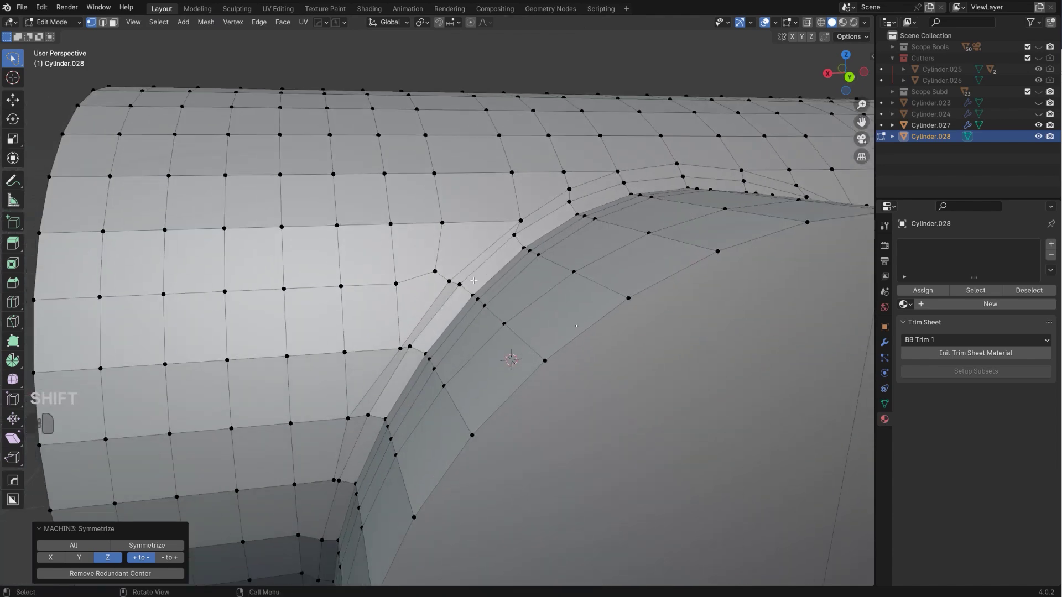
{"action": "left_click", "coordinate": [338, 475], "text": "shift"}
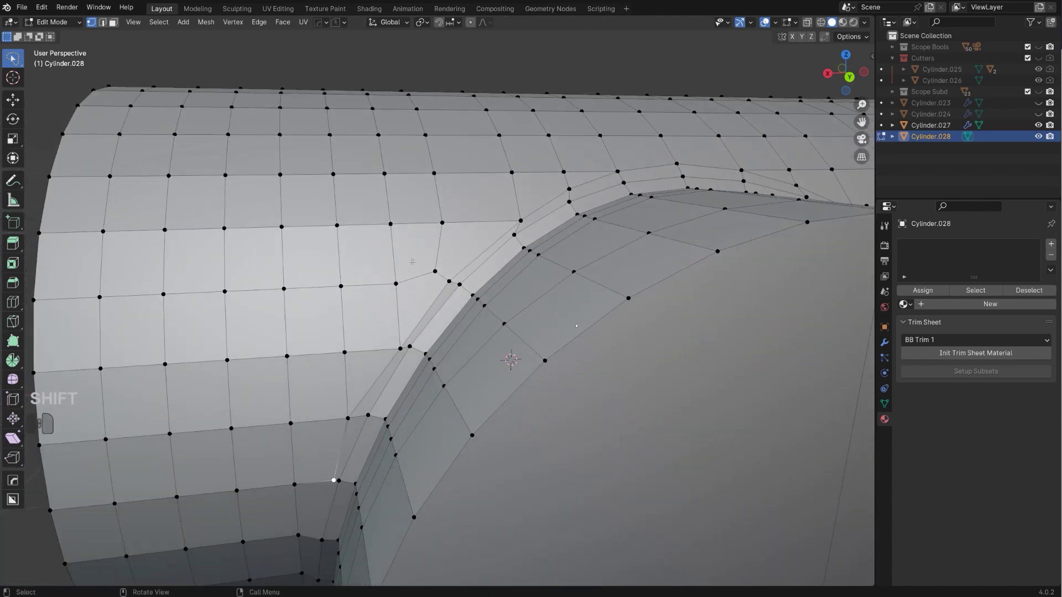
{"action": "key", "text": "Tab"}
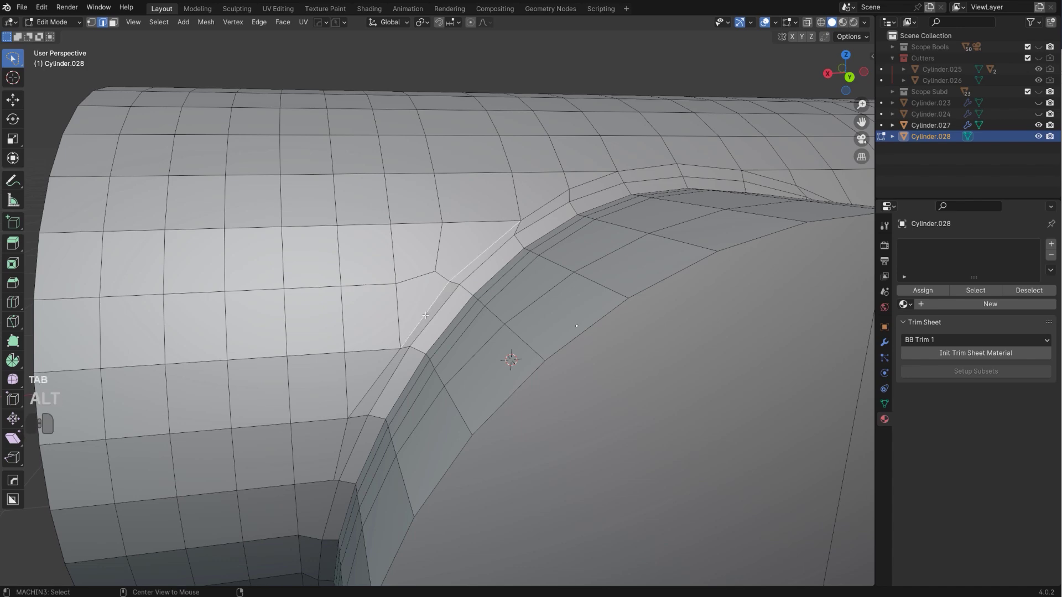
{"action": "scroll", "coordinate": [343, 437], "scroll_direction": "down", "scroll_amount": 3}
{"action": "middle_click_drag", "start_coordinate": [558, 188], "coordinate": [566, 252], "text": "shift"}
{"action": "left_click", "coordinate": [567, 252], "text": "ctrl"}
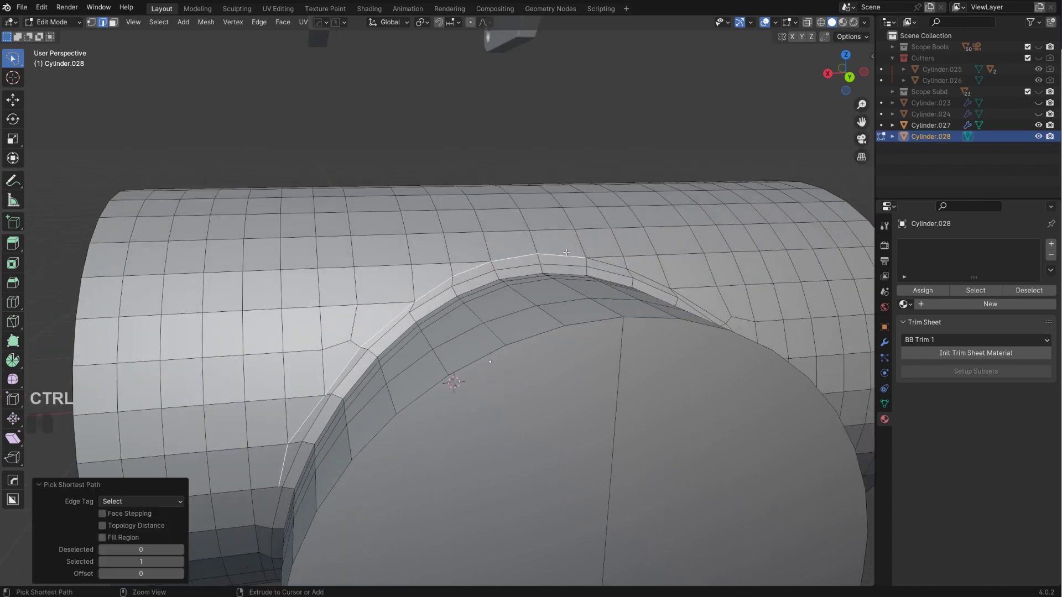
{"action": "key", "text": "g"}
{"action": "key", "text": "g"}
{"action": "left_click", "coordinate": [601, 322]}
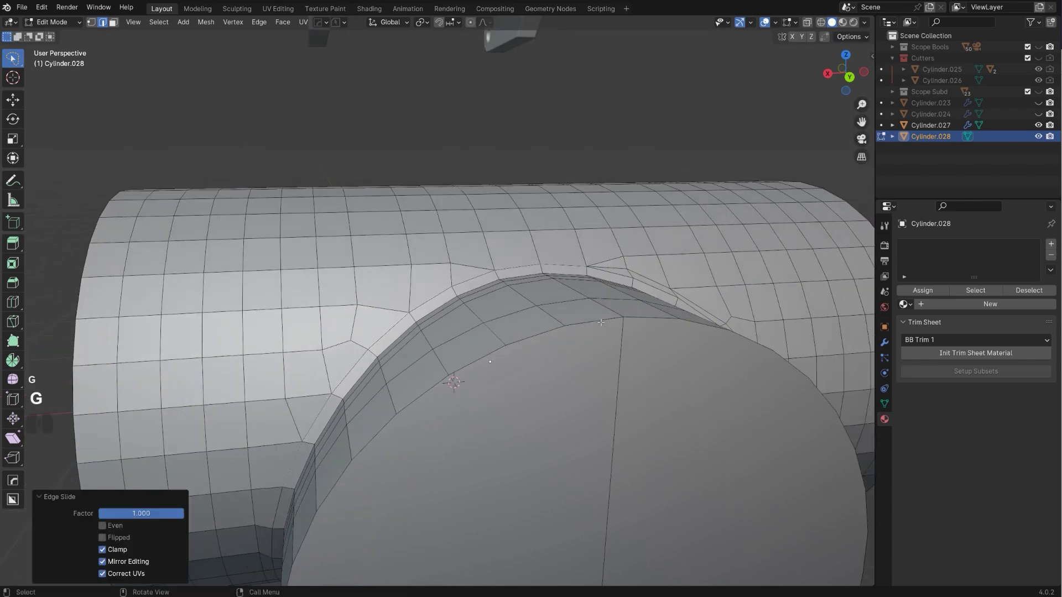
{"action": "key", "text": "3"}
Knife a new edge row above the arch on this side, running between the grid vertices over the bevel
{"action": "scroll", "coordinate": [506, 394], "scroll_direction": "up", "scroll_amount": 2}
{"action": "middle_click_drag", "start_coordinate": [503, 297], "coordinate": [498, 394], "text": "shift"}
{"action": "key", "text": "k"}
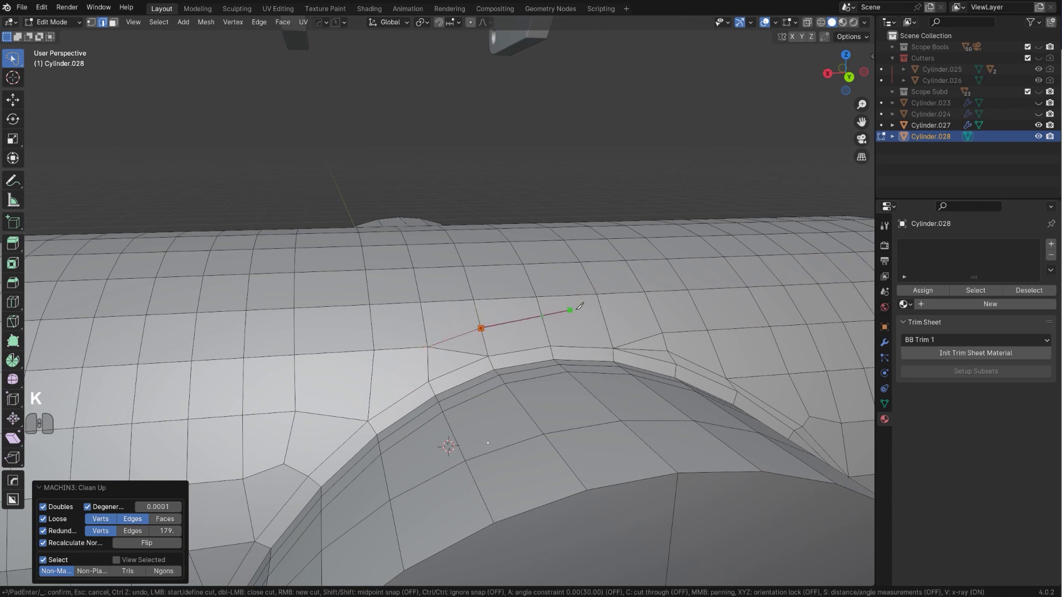
{"action": "left_click", "coordinate": [604, 320]}
{"action": "key", "text": "space"}
{"action": "key", "text": "v"}
{"action": "scroll", "coordinate": [508, 329], "scroll_direction": "up", "scroll_amount": 2}
{"action": "right_click", "coordinate": [667, 305]}
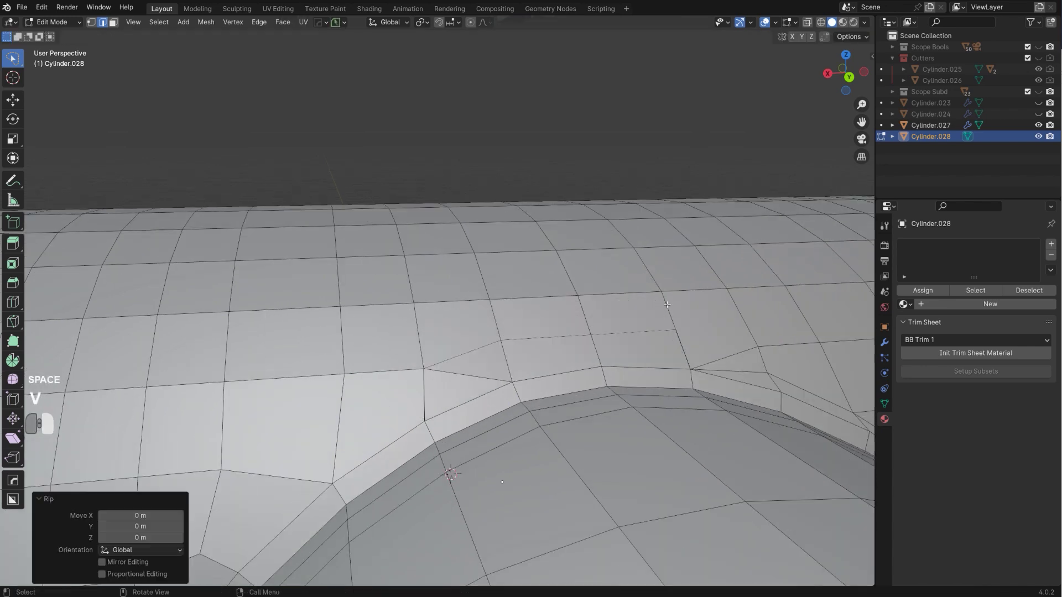
{"action": "key", "text": "ctrl+z"}
Dissolve the edges linking the new row to the arch bevel, and symmetrize the mesh along Z from + to -
{"action": "key", "text": "Tab"}
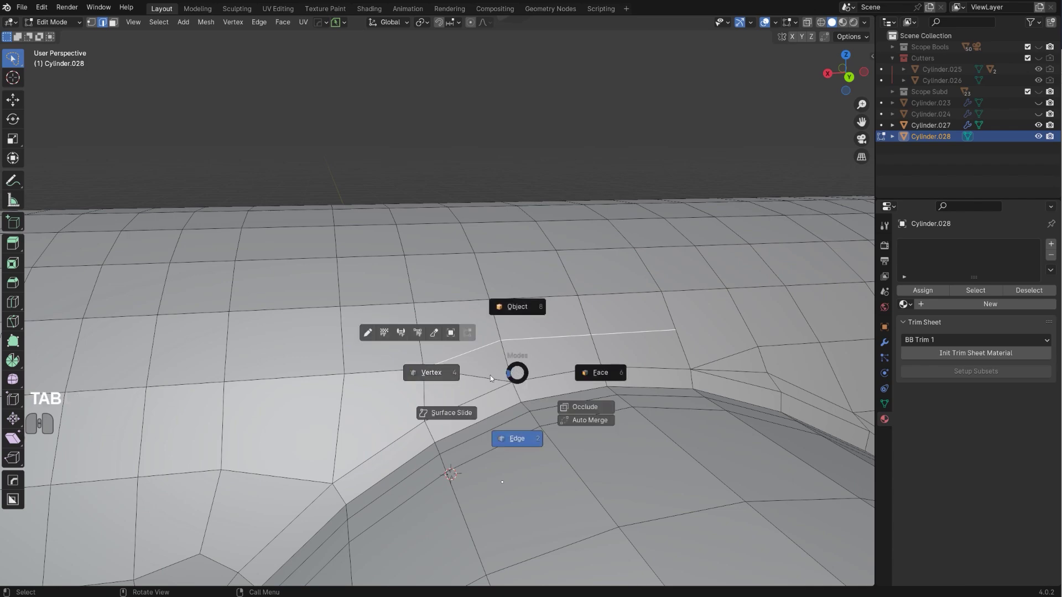
{"action": "key", "text": "x"}
{"action": "left_click", "coordinate": [476, 380]}
{"action": "scroll", "coordinate": [476, 380], "scroll_direction": "down", "scroll_amount": 2}
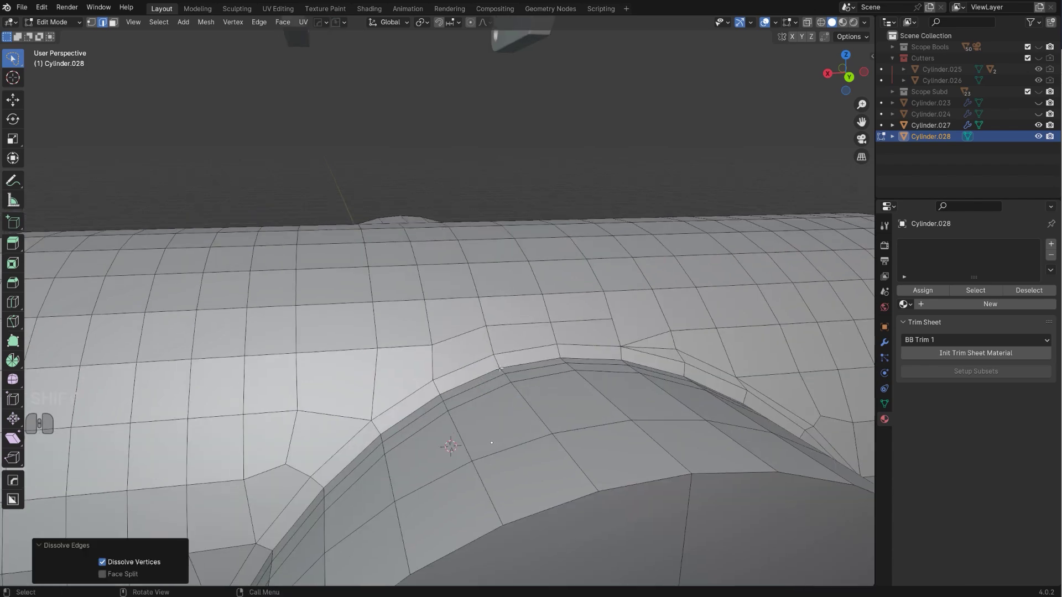
{"action": "key", "text": "alt+x"}
Add a level 2 Subdivision Surface to the housing in Object Mode and shade it smooth
{"action": "middle_click_drag", "start_coordinate": [528, 404], "coordinate": [693, 267], "text": "shift"}
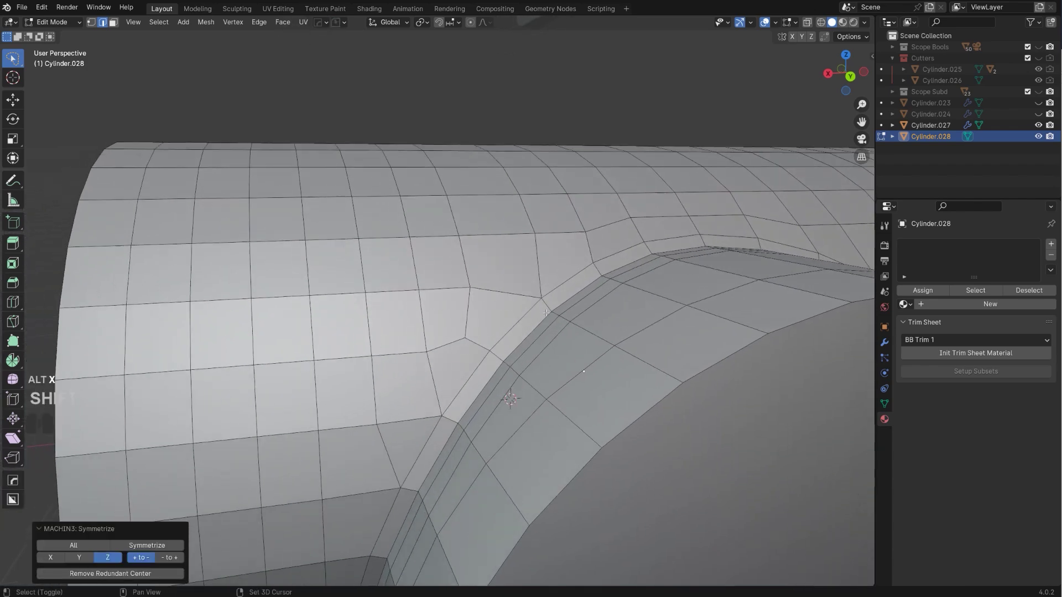
{"action": "scroll", "coordinate": [481, 318], "scroll_direction": "down", "scroll_amount": 1}
{"action": "middle_click_drag", "start_coordinate": [481, 318], "coordinate": [410, 430], "text": "shift"}
{"action": "scroll", "coordinate": [500, 307], "scroll_direction": "down", "scroll_amount": 1}
{"action": "key", "text": "Tab"}
{"action": "scroll", "coordinate": [366, 294], "scroll_direction": "up", "scroll_amount": 3}
{"action": "key", "text": "ctrl+2"}
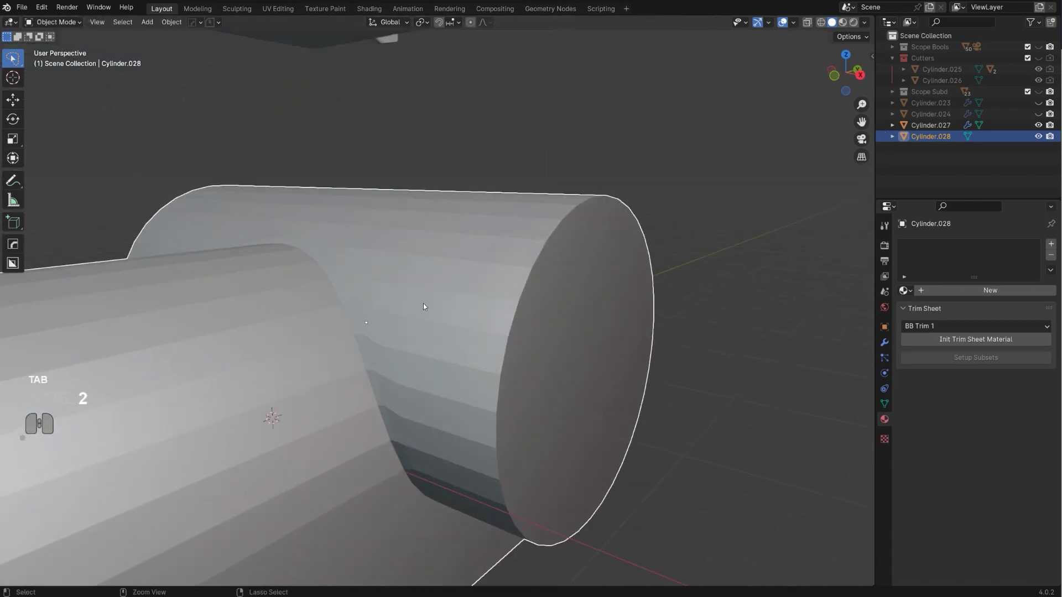
{"action": "middle_click_drag", "start_coordinate": [425, 333], "coordinate": [580, 390]}
{"action": "right_click", "coordinate": [515, 321]}
{"action": "left_click", "coordinate": [515, 321]}
Connect the first two vertex pairs across the strip outside the bevel, on the body's side below the cross cylinder
{"action": "key", "text": "Tab"}
{"action": "scroll", "coordinate": [482, 323], "scroll_direction": "up", "scroll_amount": 5}
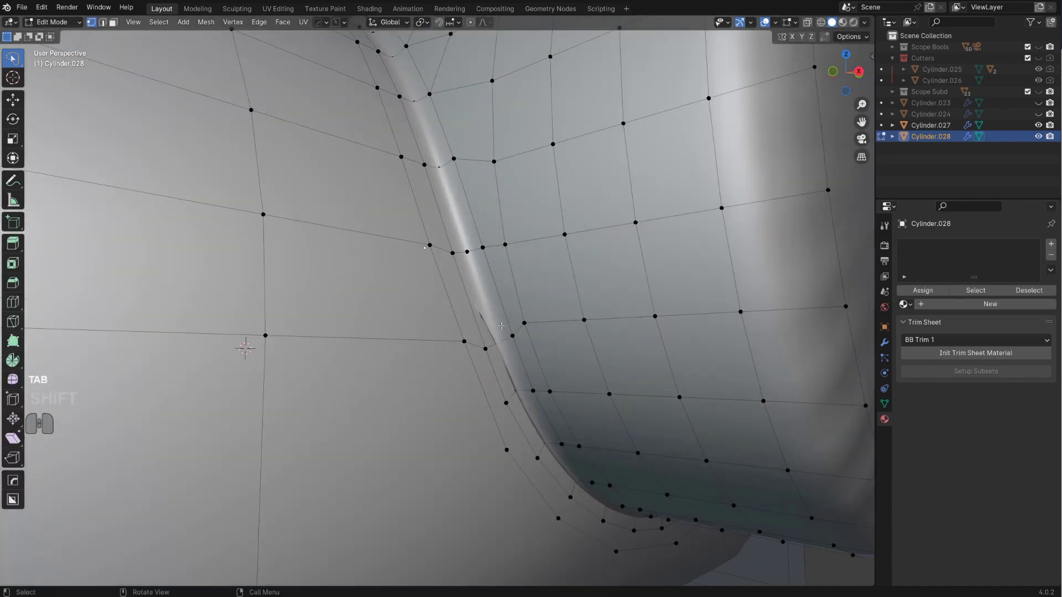
{"action": "key", "text": "Tab"}
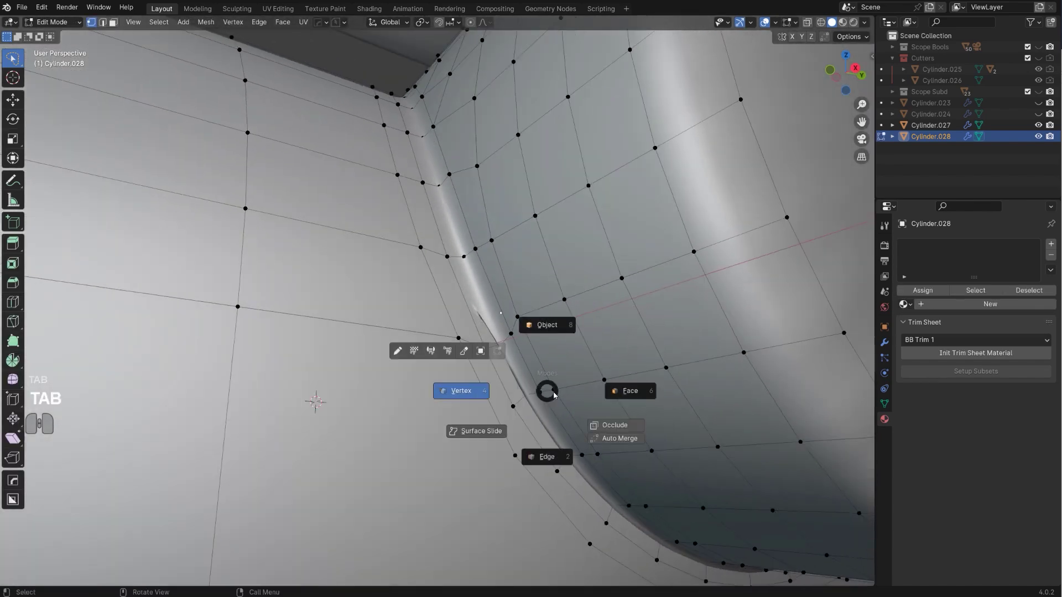
{"action": "left_click", "coordinate": [467, 328]}
{"action": "left_click", "coordinate": [522, 249]}
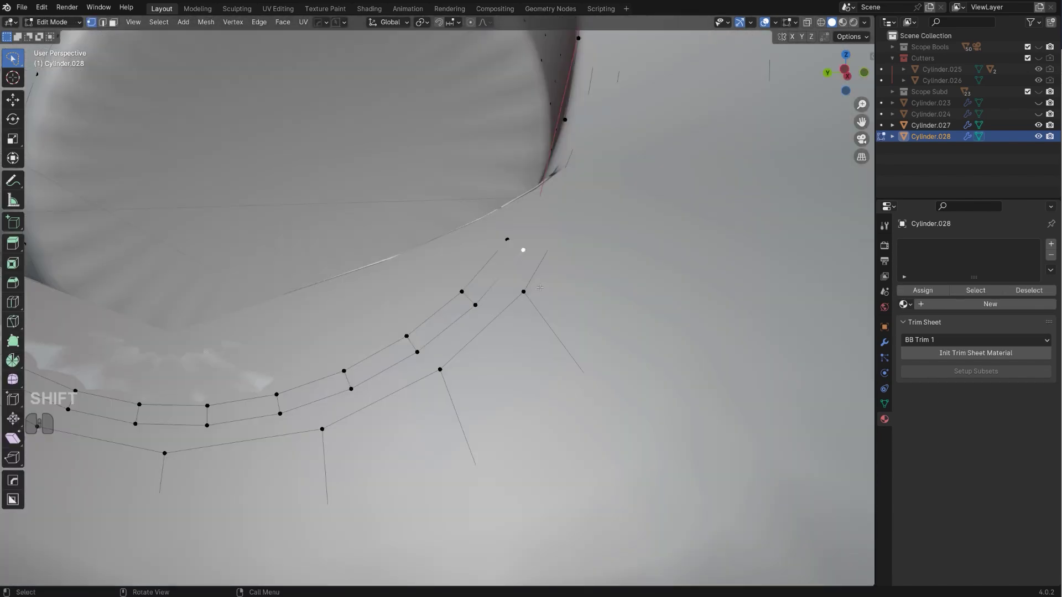
{"action": "middle_click_drag", "start_coordinate": [522, 249], "coordinate": [494, 276]}
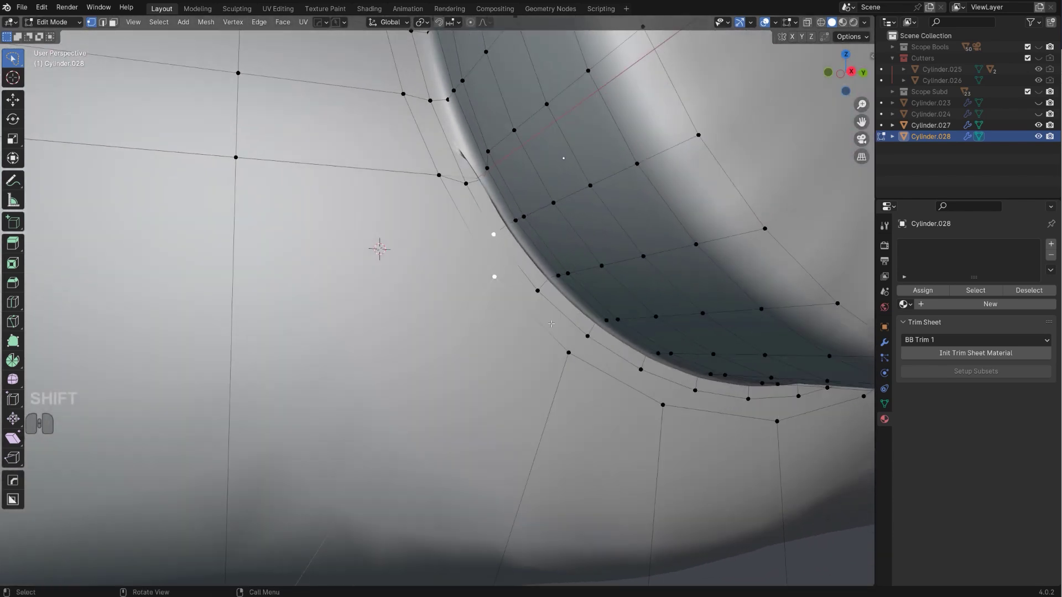
{"action": "key", "text": "j"}
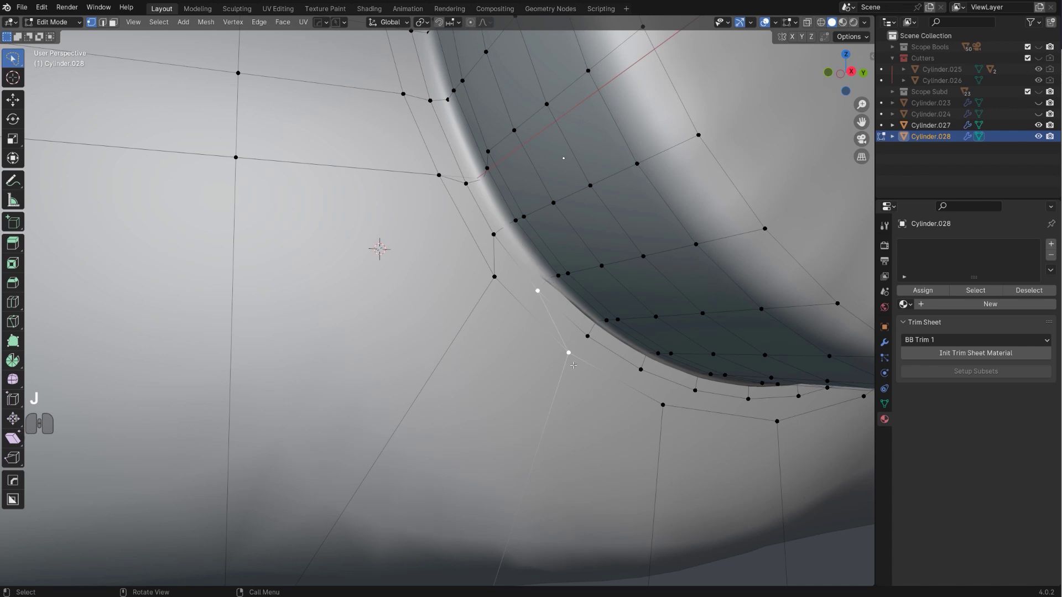
{"action": "key", "text": "h"}
{"action": "key", "text": "ctrl+z"}
Slide the outer vertices of both new edges closer to the bevel, giving the upper one a factor of 0.203
{"action": "key", "text": "g"}
{"action": "key", "text": "g"}
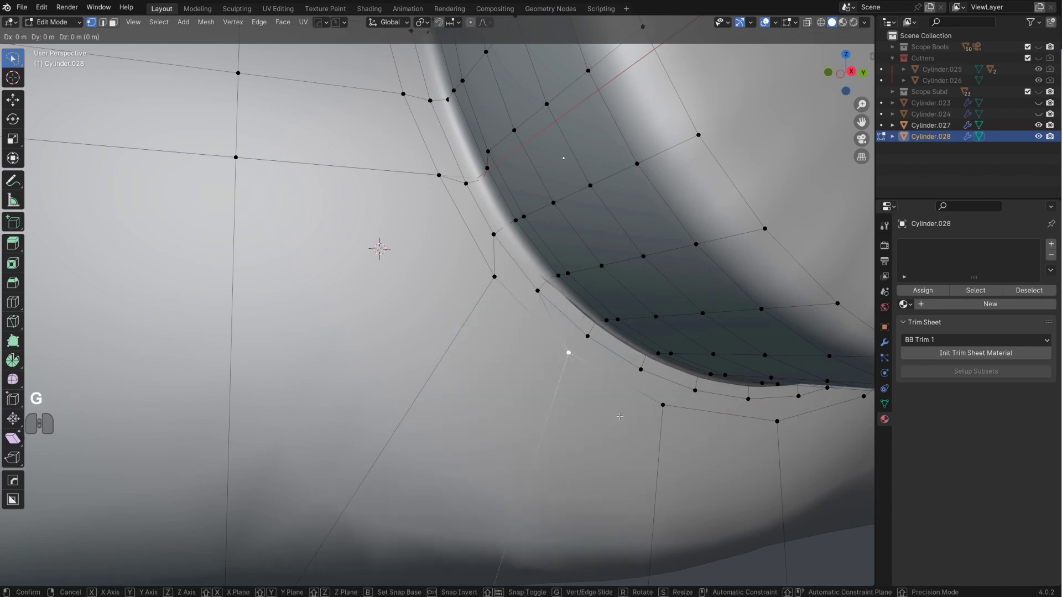
{"action": "left_click", "coordinate": [578, 369]}
{"action": "left_click", "coordinate": [498, 290]}
{"action": "key", "text": "g"}
{"action": "key", "text": "g"}
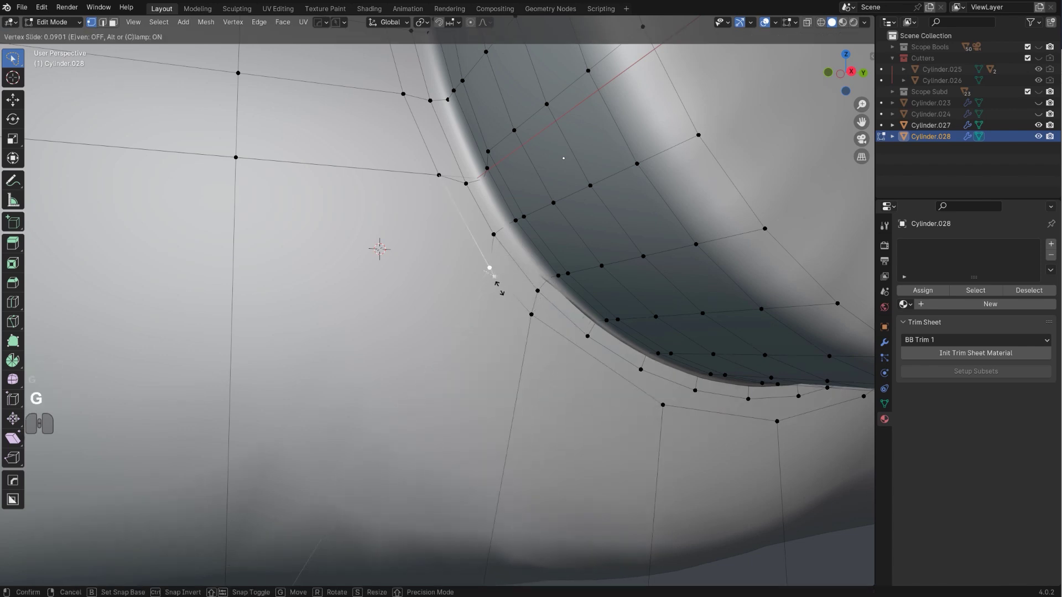
{"action": "left_click", "coordinate": [486, 285]}
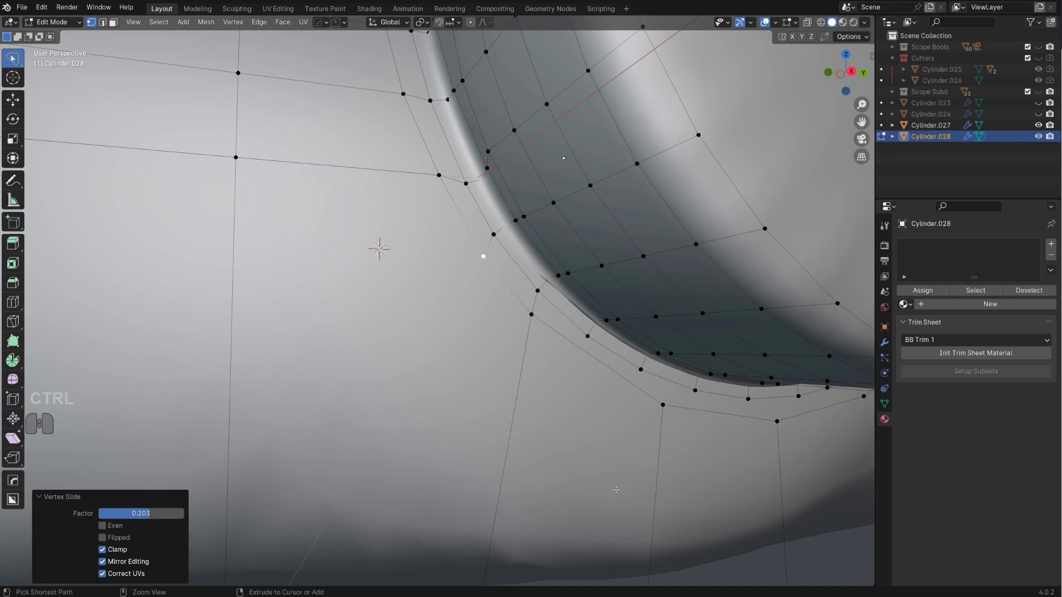
Add a centred loop cut down the body's side below the seam, and connect its top vertex to the bevel vertex
{"action": "key", "text": "ctrl+r"}
{"action": "right_click", "coordinate": [576, 548]}
{"action": "scroll", "coordinate": [581, 504], "scroll_direction": "down", "scroll_amount": 5}
{"action": "scroll", "coordinate": [553, 531], "scroll_direction": "up", "scroll_amount": 4}
{"action": "key", "text": "ctrl+r"}
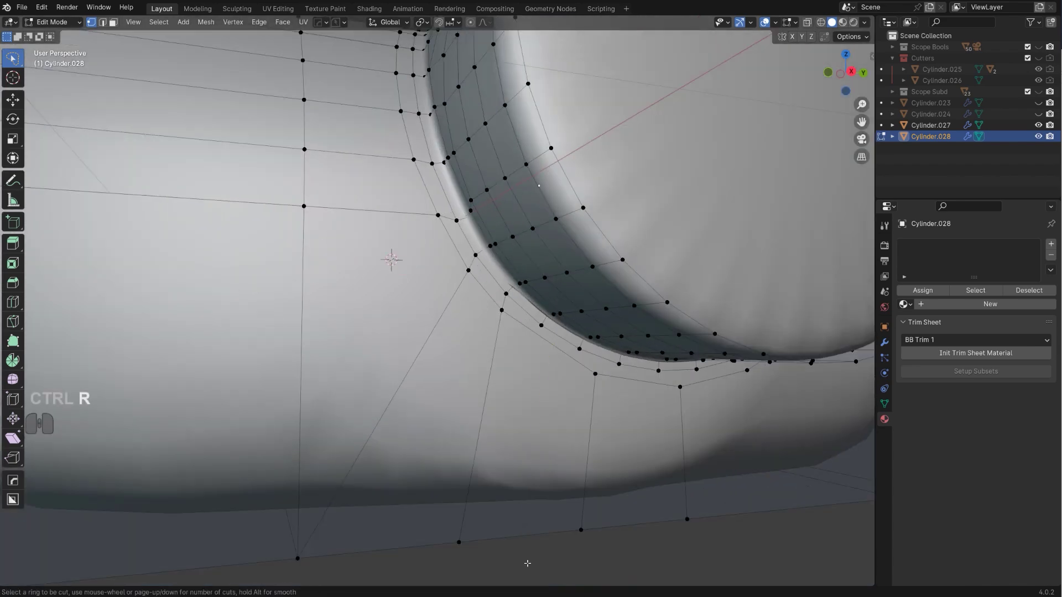
{"action": "left_click", "coordinate": [525, 541]}
{"action": "right_click", "coordinate": [525, 541]}
{"action": "left_click", "coordinate": [550, 343]}
{"action": "left_click", "coordinate": [541, 325], "text": "shift"}
{"action": "scroll", "coordinate": [547, 332], "scroll_direction": "up", "scroll_amount": 2}
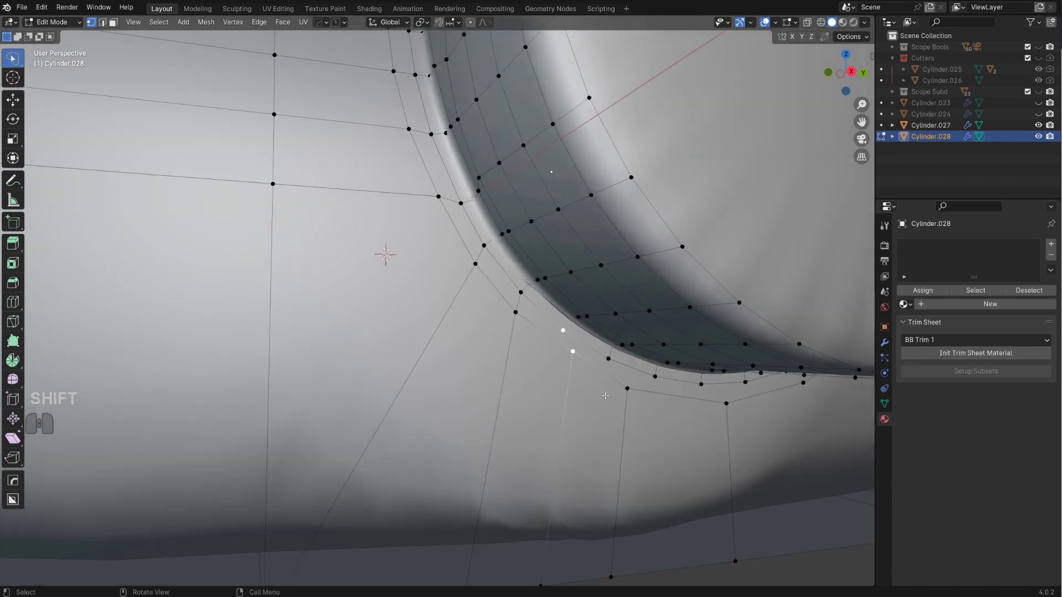
{"action": "key", "text": "j"}
Connect the next vertex pair along the lower seam, and knife an edge from the following bevel vertex down the body's side
{"action": "left_click", "coordinate": [664, 407], "text": "shift"}
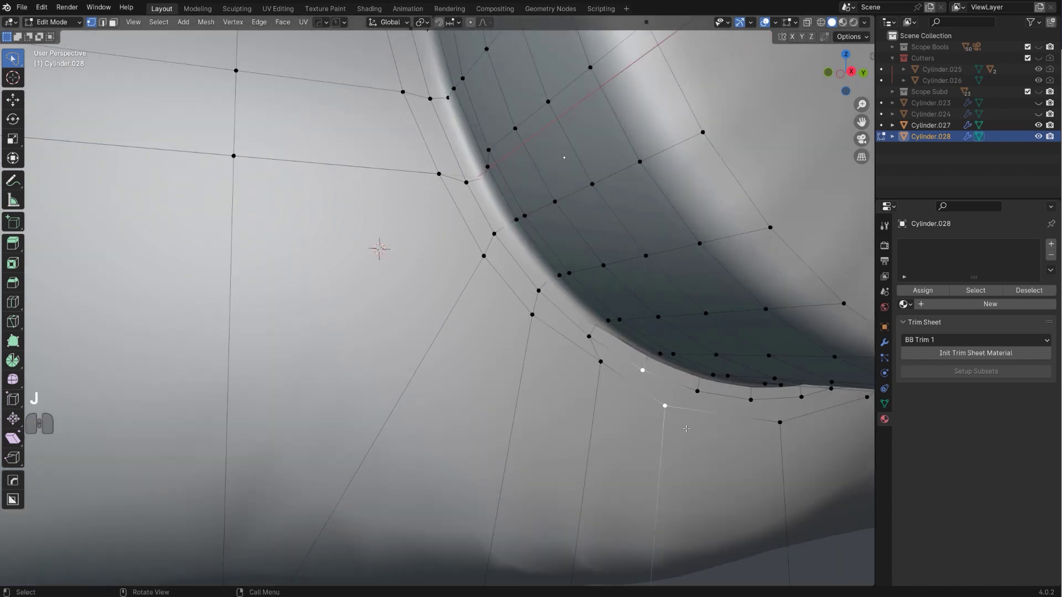
{"action": "scroll", "coordinate": [632, 394], "scroll_direction": "down", "scroll_amount": 3}
{"action": "middle_click_drag", "start_coordinate": [592, 358], "coordinate": [540, 310], "text": "shift"}
{"action": "key", "text": "k"}
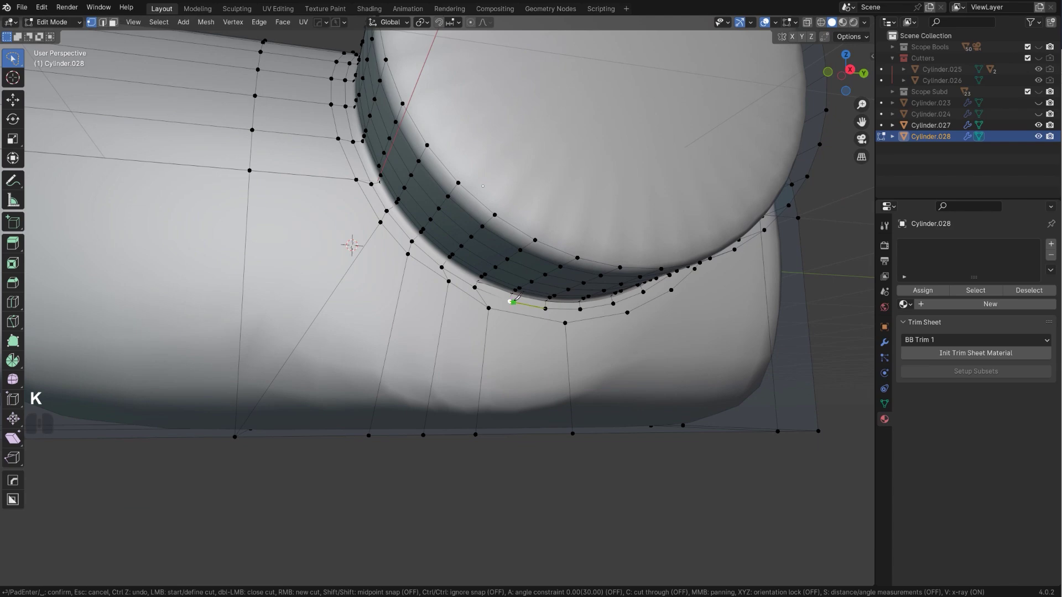
{"action": "key", "text": "space"}
Symmetrize the mesh, and merge the extra vertex below the seam into the bevel edge vertex at the new cut's top
{"action": "scroll", "coordinate": [522, 433], "scroll_direction": "down", "scroll_amount": 3}
{"action": "middle_click_drag", "start_coordinate": [522, 433], "coordinate": [487, 310]}
{"action": "key", "text": "alt+x"}
{"action": "scroll", "coordinate": [474, 313], "scroll_direction": "up", "scroll_amount": 1}
{"action": "key", "text": "Tab"}
{"action": "middle_click_drag", "start_coordinate": [487, 310], "coordinate": [472, 259]}
{"action": "key", "text": "Tab"}
{"action": "middle_click_drag", "start_coordinate": [358, 175], "coordinate": [394, 196], "text": "shift"}
{"action": "scroll", "coordinate": [393, 196], "scroll_direction": "up", "scroll_amount": 1}
{"action": "key", "text": "1"}
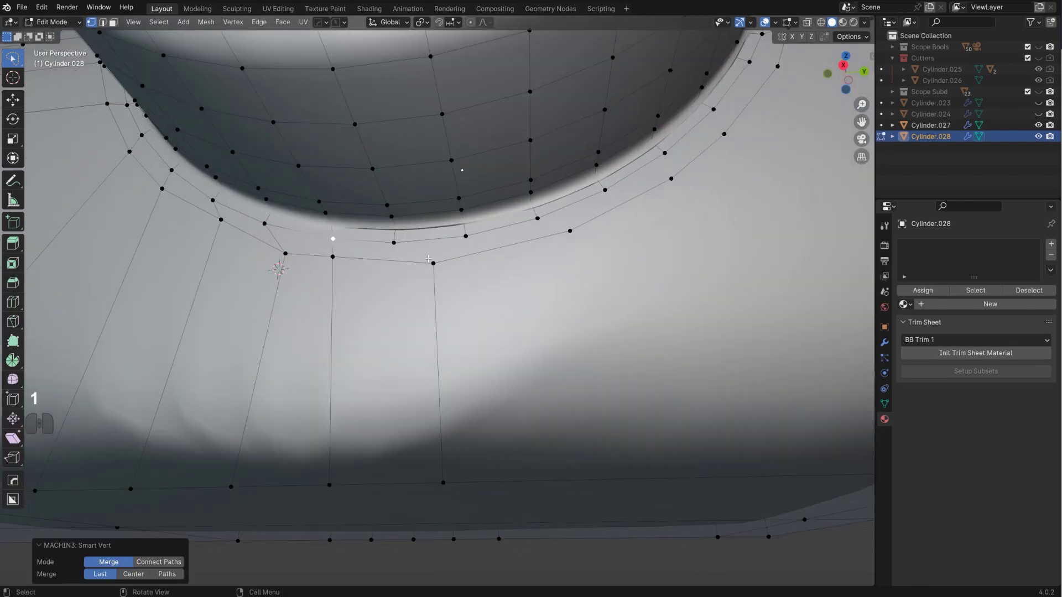
Connect the remaining vertex pairs across the strip below the cross cylinder, and symmetrize the mesh along Z from + to -
{"action": "left_click", "coordinate": [394, 243]}
{"action": "left_click", "coordinate": [433, 263], "text": "shift"}
{"action": "key", "text": "1"}
{"action": "key", "text": "ctrl+z"}
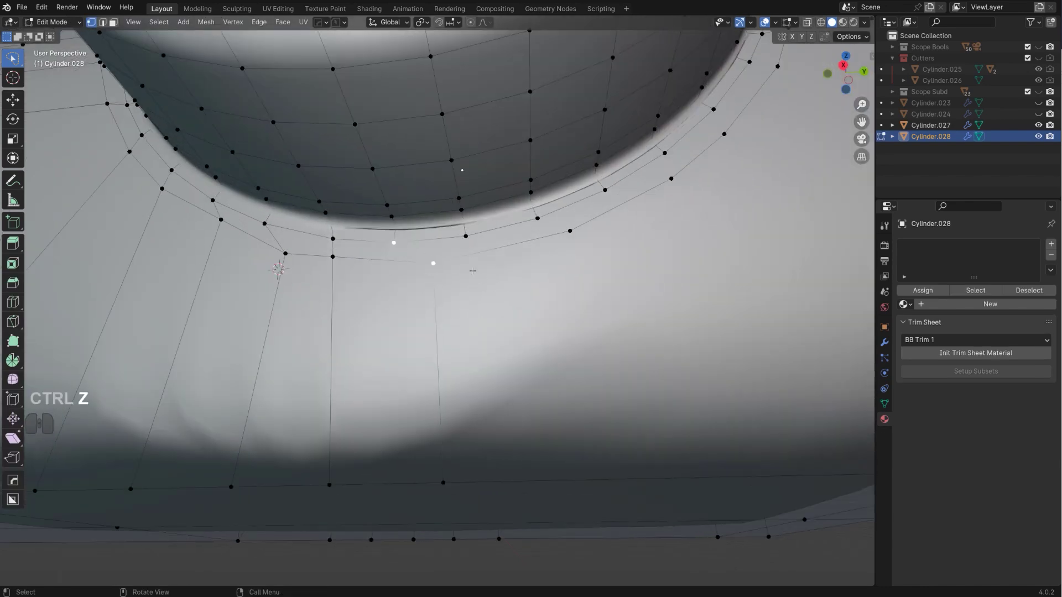
{"action": "middle_click_drag", "start_coordinate": [397, 255], "coordinate": [600, 180], "text": "shift"}
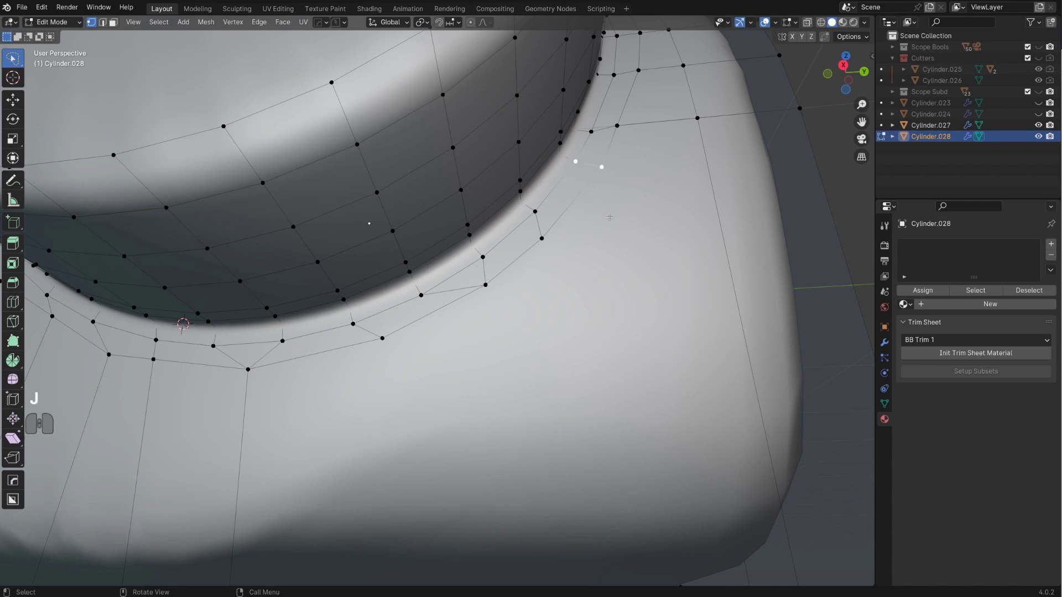
{"action": "scroll", "coordinate": [610, 218], "scroll_direction": "down", "scroll_amount": 5}
{"action": "scroll", "coordinate": [553, 353], "scroll_direction": "up", "scroll_amount": 4}
{"action": "middle_click_drag", "start_coordinate": [443, 265], "coordinate": [517, 350]}
{"action": "scroll", "coordinate": [517, 349], "scroll_direction": "down", "scroll_amount": 4}
{"action": "key", "text": "alt+x"}
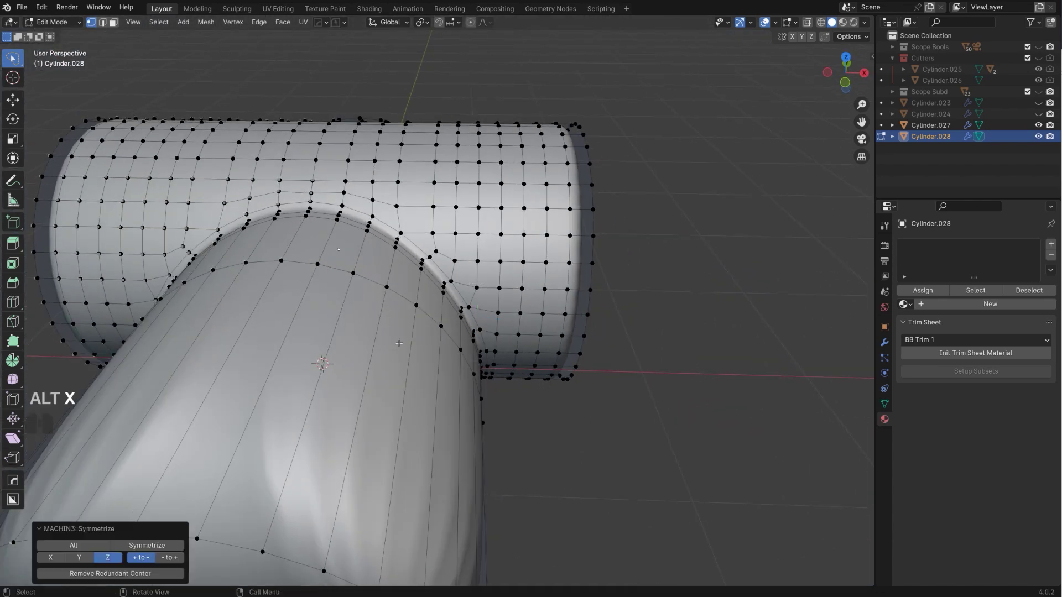
Dissolve the vertical edge splitting the arched body's flat end face
{"action": "middle_click_drag", "start_coordinate": [399, 343], "coordinate": [311, 459]}
{"action": "key", "text": "Tab"}
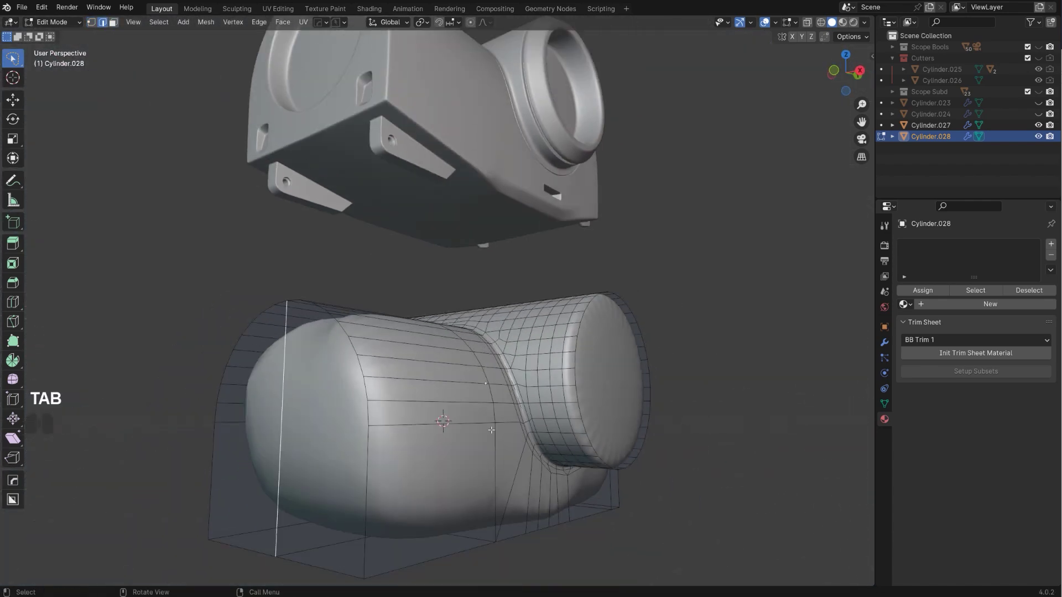
{"action": "key", "text": "x"}
{"action": "left_click", "coordinate": [482, 435]}
{"action": "middle_click_drag", "start_coordinate": [482, 435], "coordinate": [436, 398]}
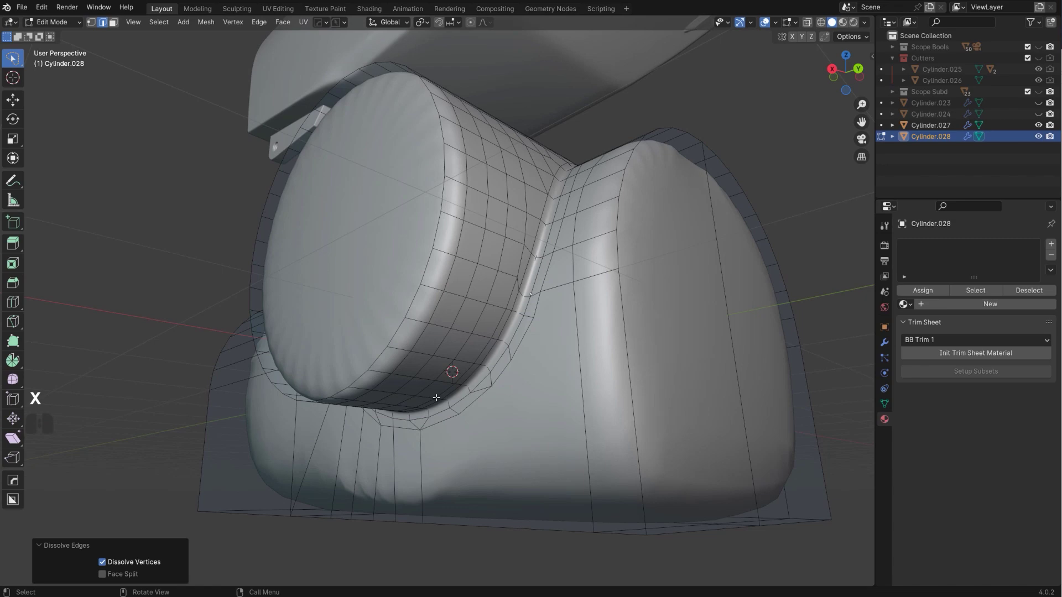
Dissolve the vertical edge splitting the flat end face of the arched body beside the cross cylinder
{"action": "left_click", "coordinate": [707, 358]}
{"action": "key", "text": "x"}
{"action": "left_click", "coordinate": [707, 358]}
{"action": "scroll", "coordinate": [707, 358], "scroll_direction": "down", "scroll_amount": 2}
Bevel the outlines of all end faces and the body's long lower edges with 2 segments, profile 1.000 and about 0.04 m width
{"action": "key", "text": "Tab"}
{"action": "left_click", "coordinate": [603, 370]}
{"action": "middle_click_drag", "start_coordinate": [620, 443], "coordinate": [653, 358]}
{"action": "scroll", "coordinate": [653, 357], "scroll_direction": "up", "scroll_amount": 3}
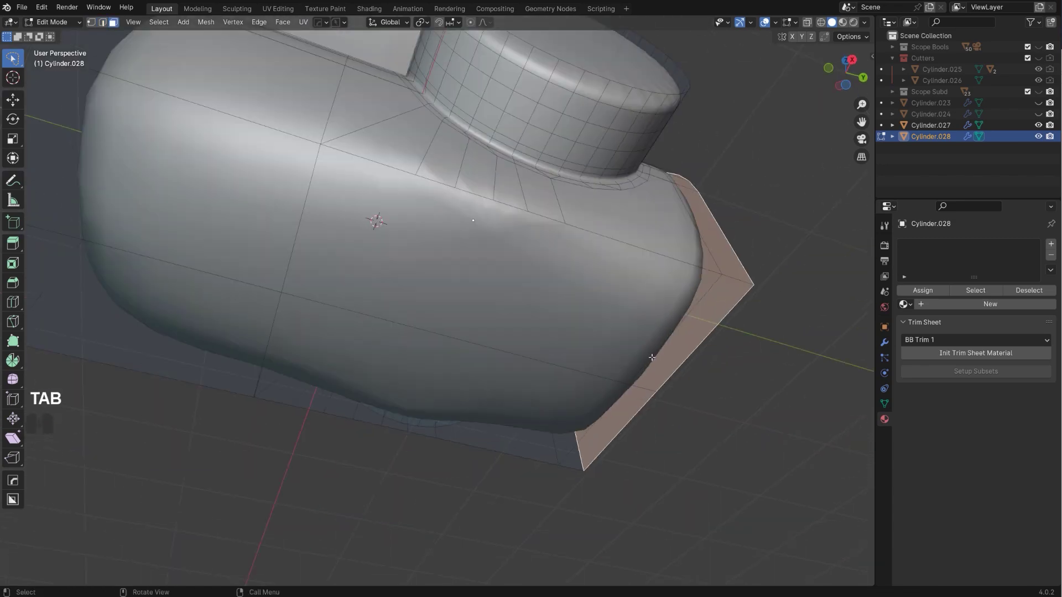
{"action": "left_click", "coordinate": [733, 277], "text": "shift"}
{"action": "scroll", "coordinate": [531, 365], "scroll_direction": "down", "scroll_amount": 2}
{"action": "middle_click_drag", "start_coordinate": [531, 365], "coordinate": [556, 416], "text": "shift"}
{"action": "key", "text": "ctrl+z"}
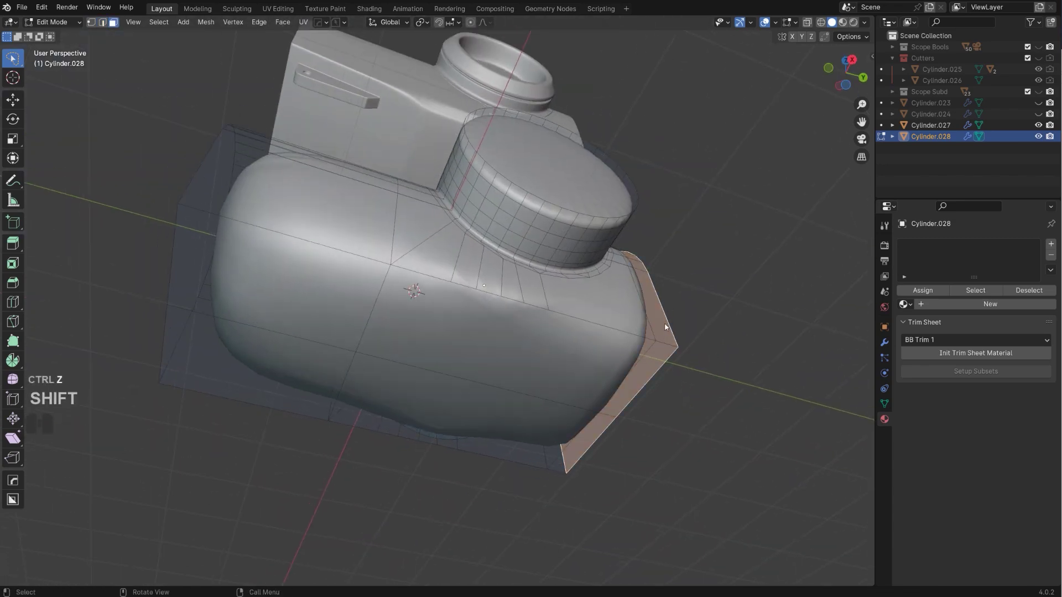
{"action": "key", "text": "Tab"}
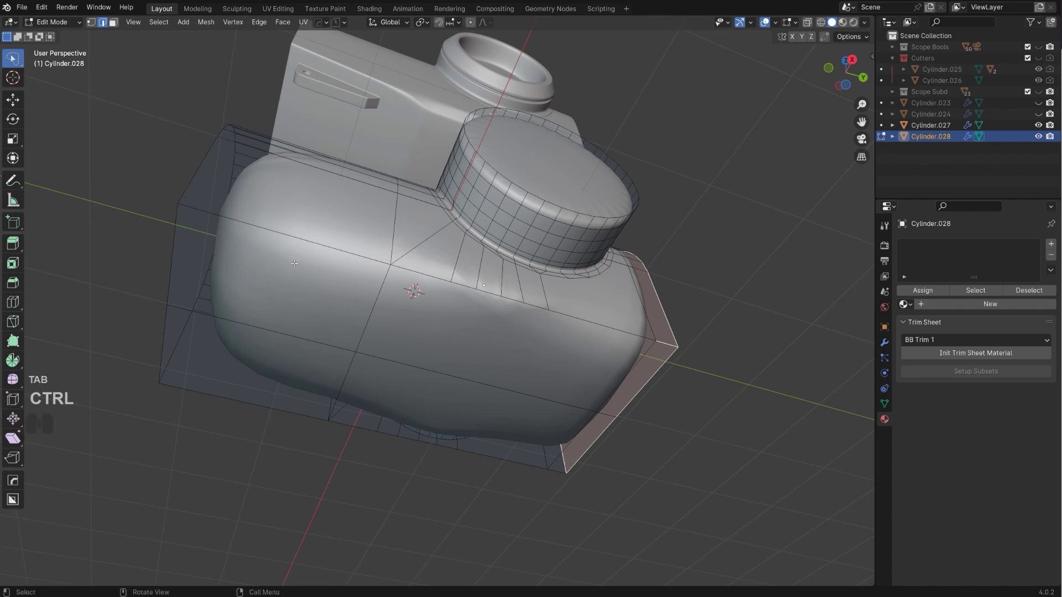
{"action": "middle_click_drag", "start_coordinate": [295, 263], "coordinate": [393, 264]}
{"action": "left_click", "coordinate": [454, 248], "text": "ctrl"}
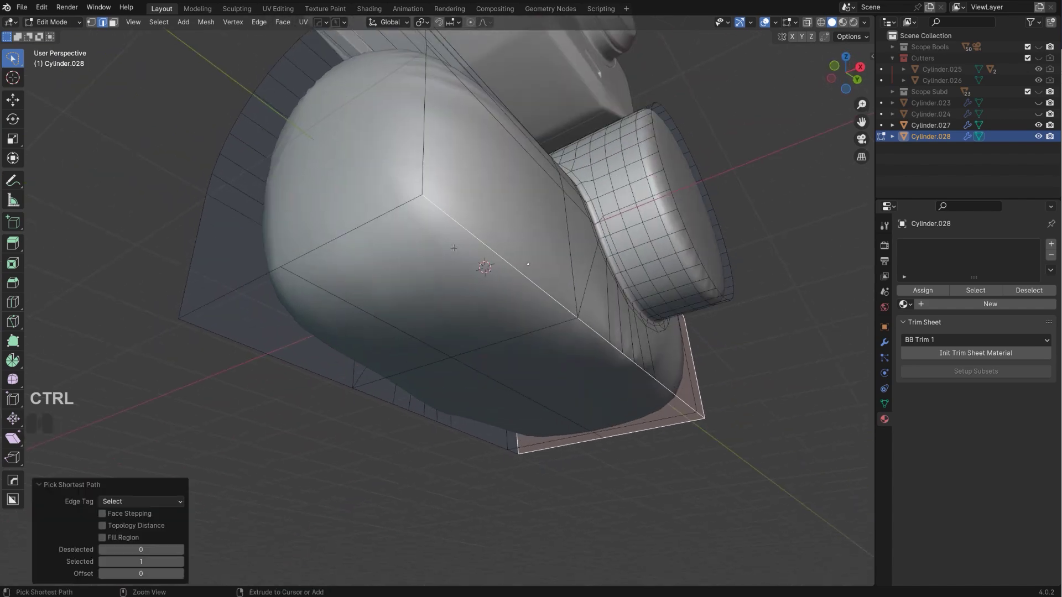
{"action": "left_click", "coordinate": [425, 157], "text": "alt+shift"}
{"action": "middle_click_drag", "start_coordinate": [425, 157], "coordinate": [409, 330]}
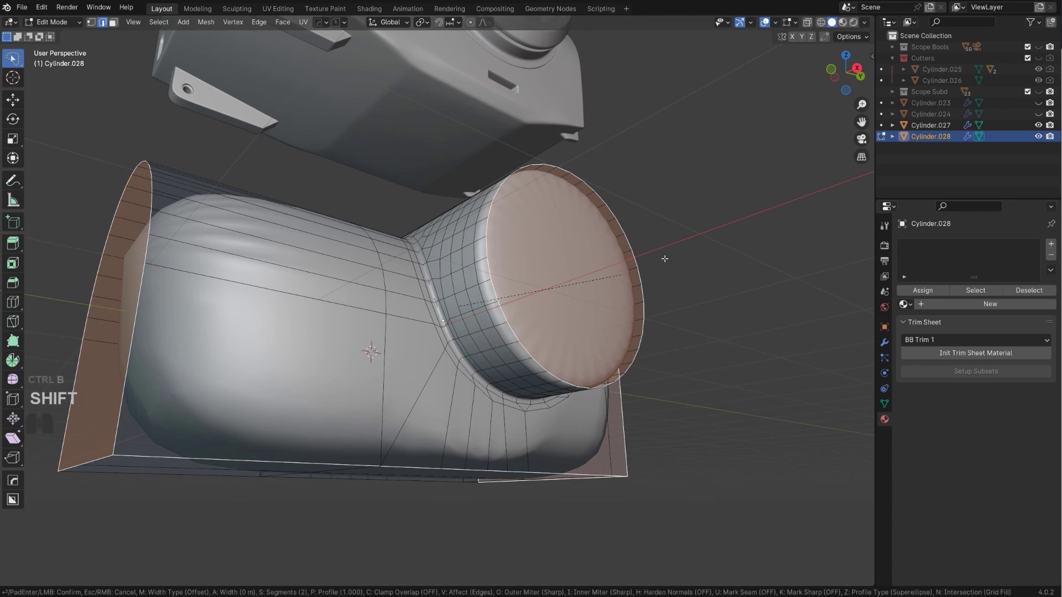
{"action": "key", "text": "ctrl+b"}
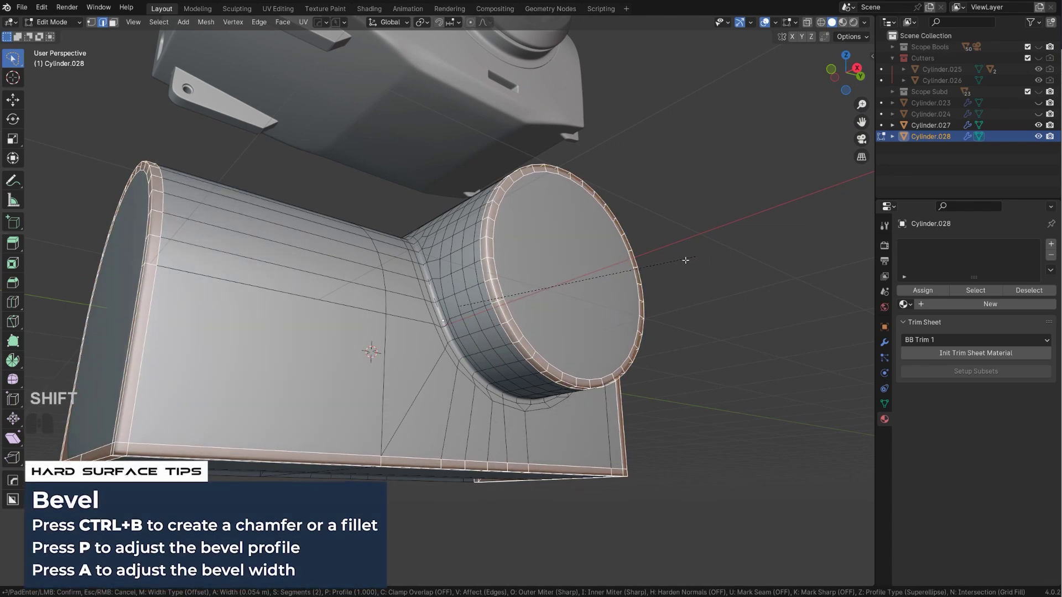
{"action": "key", "text": "p"}
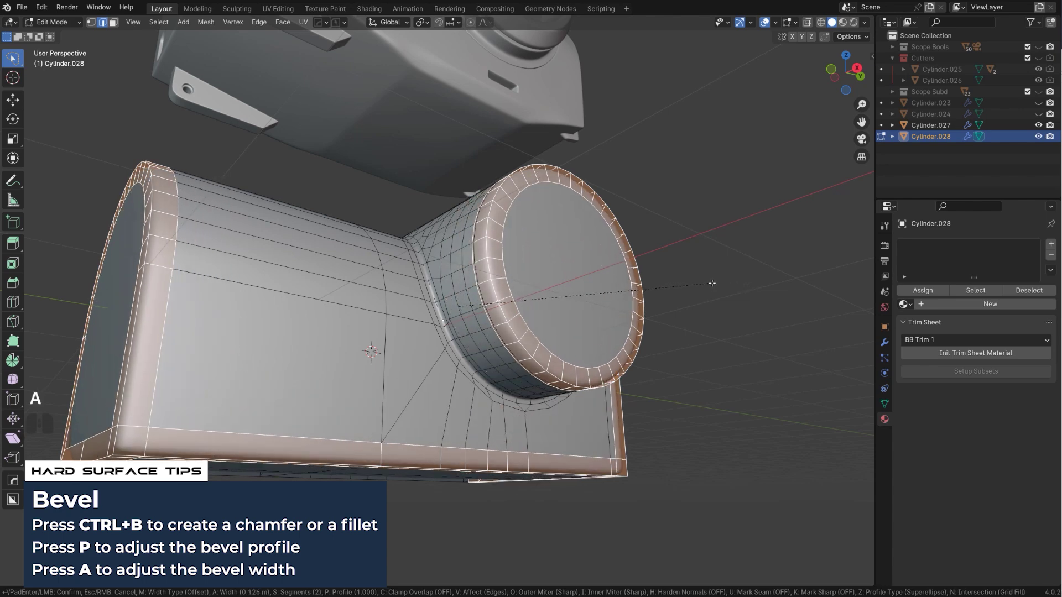
{"action": "key", "text": "shift"}
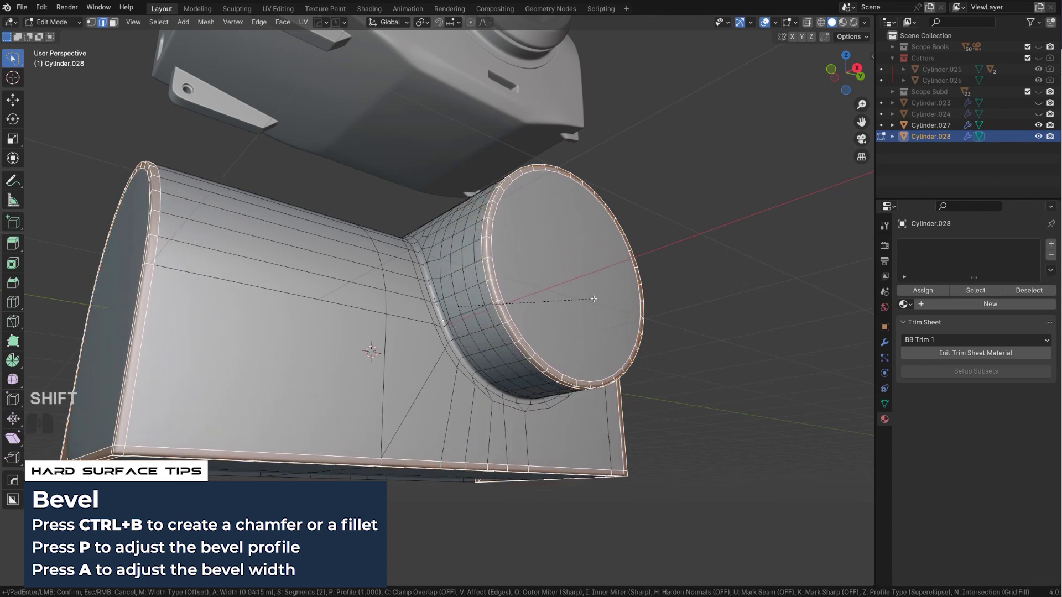
{"action": "left_click", "coordinate": [618, 296]}
Symmetrize the beveled housing mesh
{"action": "key", "text": "Tab"}
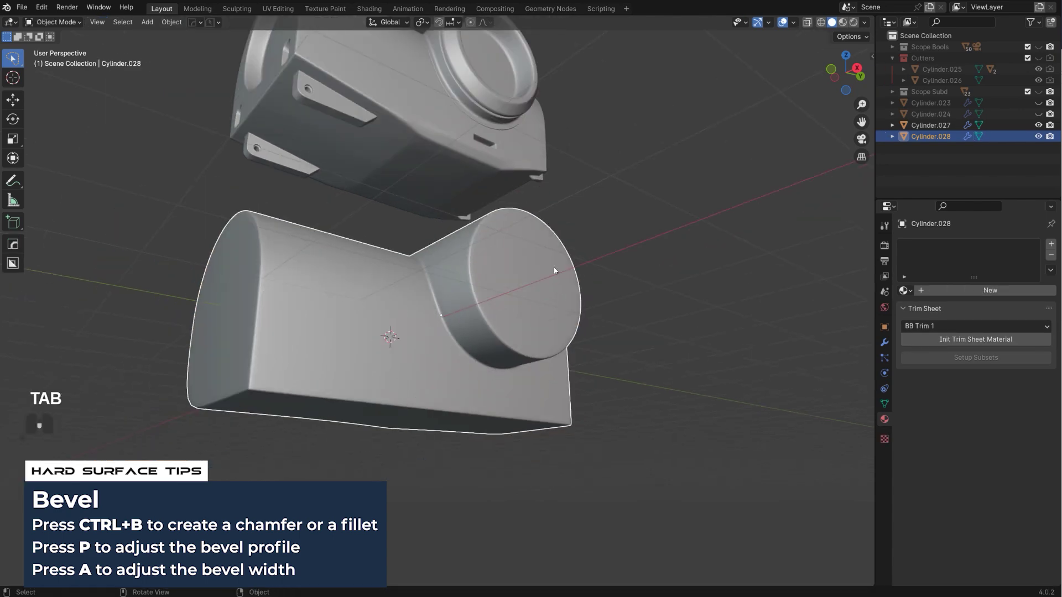
{"action": "middle_click_drag", "start_coordinate": [555, 270], "coordinate": [619, 304]}
{"action": "key", "text": "Tab"}
{"action": "middle_click_drag", "start_coordinate": [431, 318], "coordinate": [528, 350]}
{"action": "key", "text": "alt+x"}
{"action": "key", "text": "Tab"}
{"action": "middle_click_drag", "start_coordinate": [621, 380], "coordinate": [762, 222]}
{"action": "scroll", "coordinate": [549, 360], "scroll_direction": "up", "scroll_amount": 4}
Replace the diagonal edge below the seam with a near-vertical one in the right orthographic view, and symmetrize along Z from + to -
{"action": "key", "text": "KP_3"}
{"action": "key", "text": "KP_5"}
{"action": "key", "text": "Tab"}
{"action": "key", "text": "KP_3"}
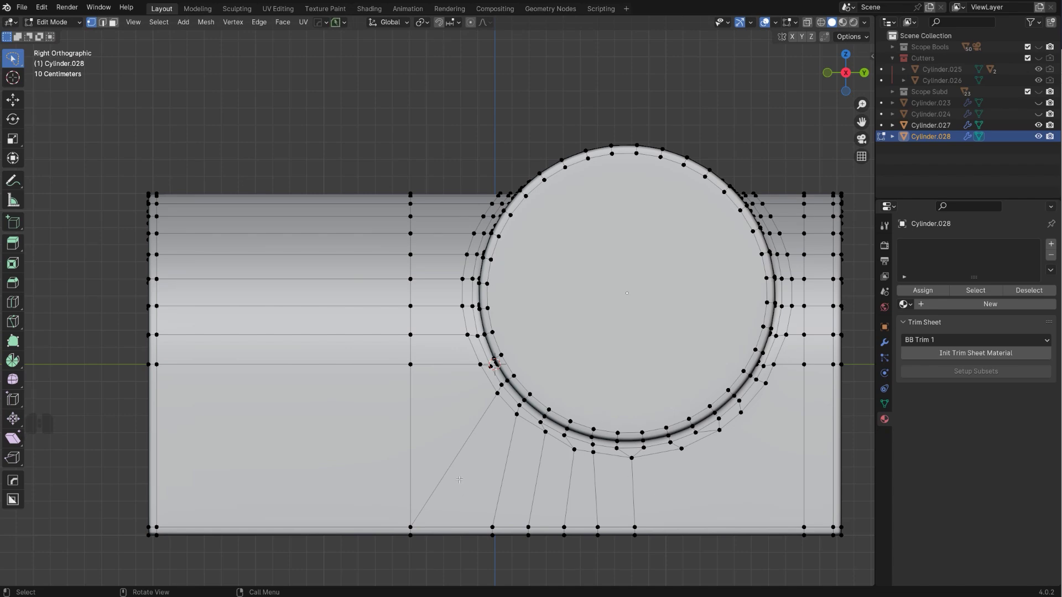
{"action": "middle_click_drag", "start_coordinate": [459, 479], "coordinate": [543, 511], "text": "shift"}
{"action": "scroll", "coordinate": [529, 352], "scroll_direction": "up", "scroll_amount": 2}
{"action": "middle_click_drag", "start_coordinate": [529, 352], "coordinate": [491, 410], "text": "shift"}
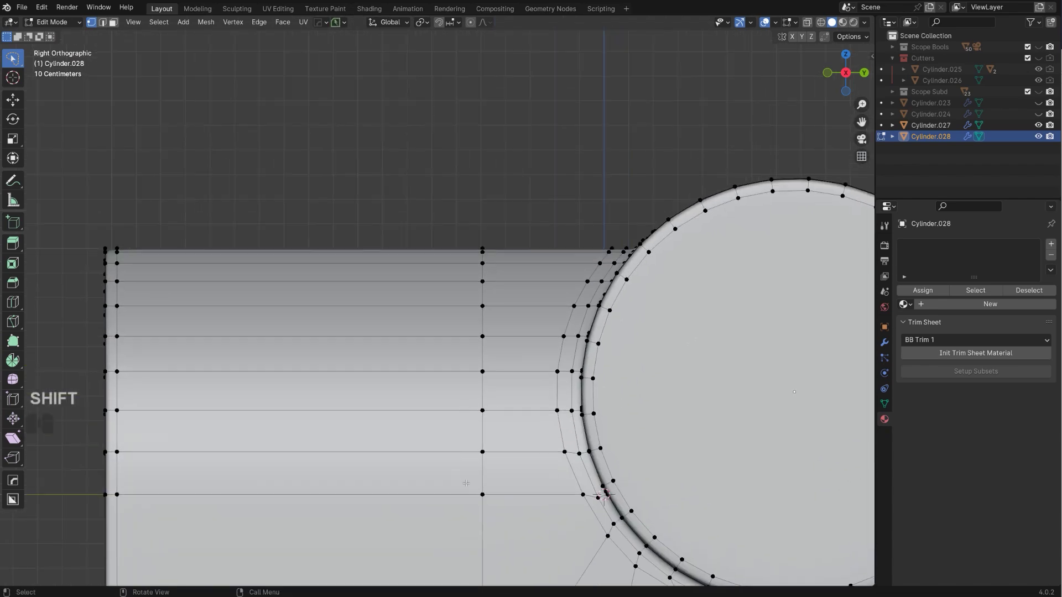
{"action": "scroll", "coordinate": [467, 484], "scroll_direction": "down", "scroll_amount": 1}
{"action": "middle_click_drag", "start_coordinate": [451, 526], "coordinate": [401, 351], "text": "shift"}
{"action": "key", "text": "Tab"}
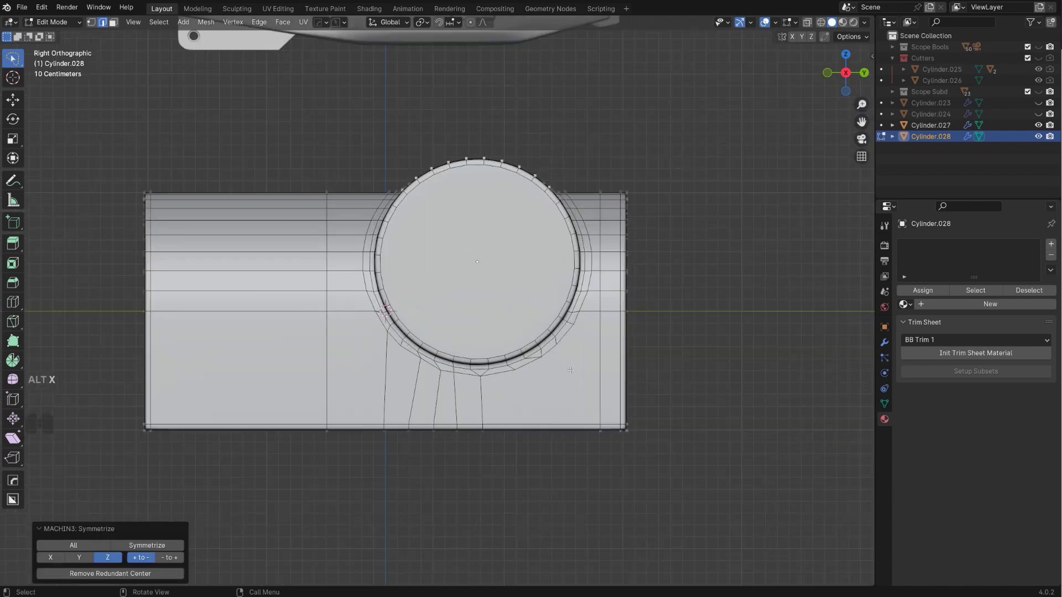
Add one unslid loop cut to the arched body between its vertical edge loop and the cross cylinder's seam
{"action": "middle_click_drag", "start_coordinate": [351, 321], "coordinate": [414, 332], "text": "shift"}
{"action": "scroll", "coordinate": [413, 332], "scroll_direction": "up", "scroll_amount": 2}
{"action": "key", "text": "ctrl+r"}
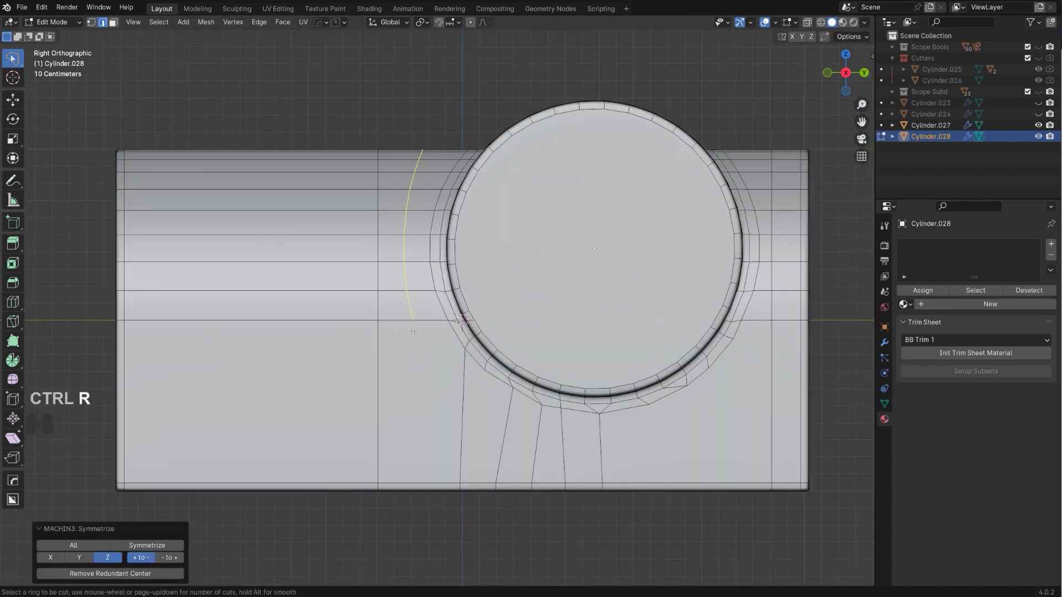
{"action": "left_click", "coordinate": [413, 332]}
{"action": "right_click", "coordinate": [414, 335]}
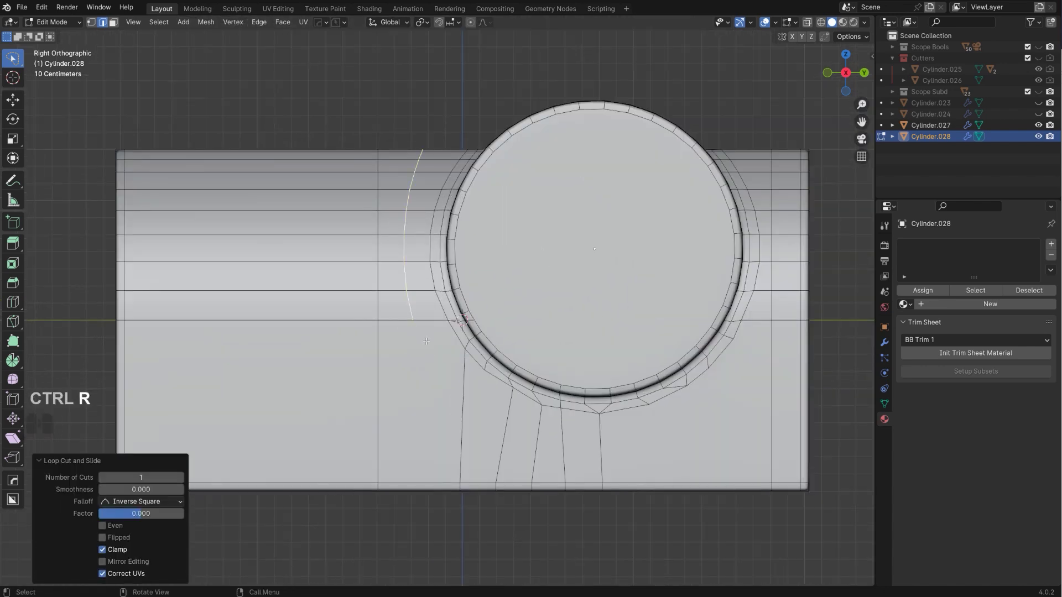
Knife a vertical, cut-through edge from the outer seam vertex on the body's horizontal edge down past the lower edge
{"action": "key", "text": "k"}
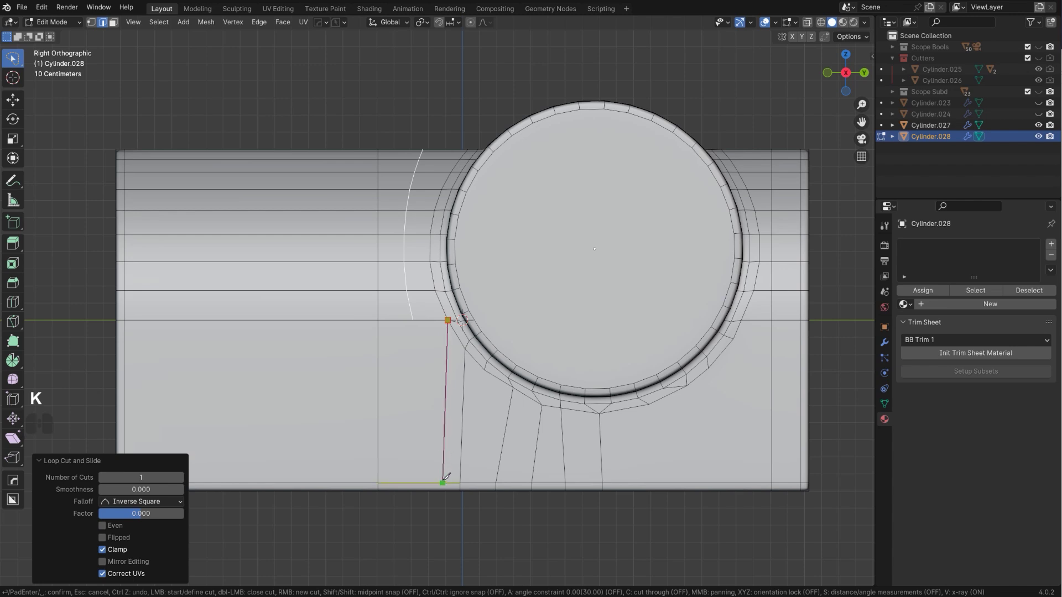
{"action": "key", "text": "c"}
{"action": "key", "text": "a"}
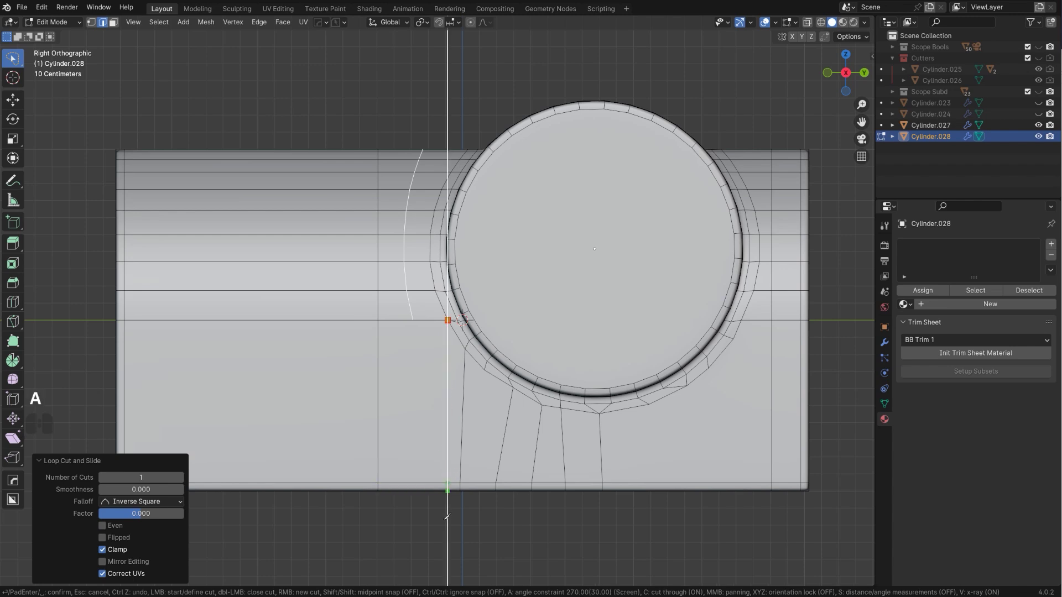
{"action": "key", "text": "space"}
Dissolve the curved loop cut beside the seam and the older vertical edge loop on the arched body
{"action": "left_click", "coordinate": [404, 296], "text": "alt"}
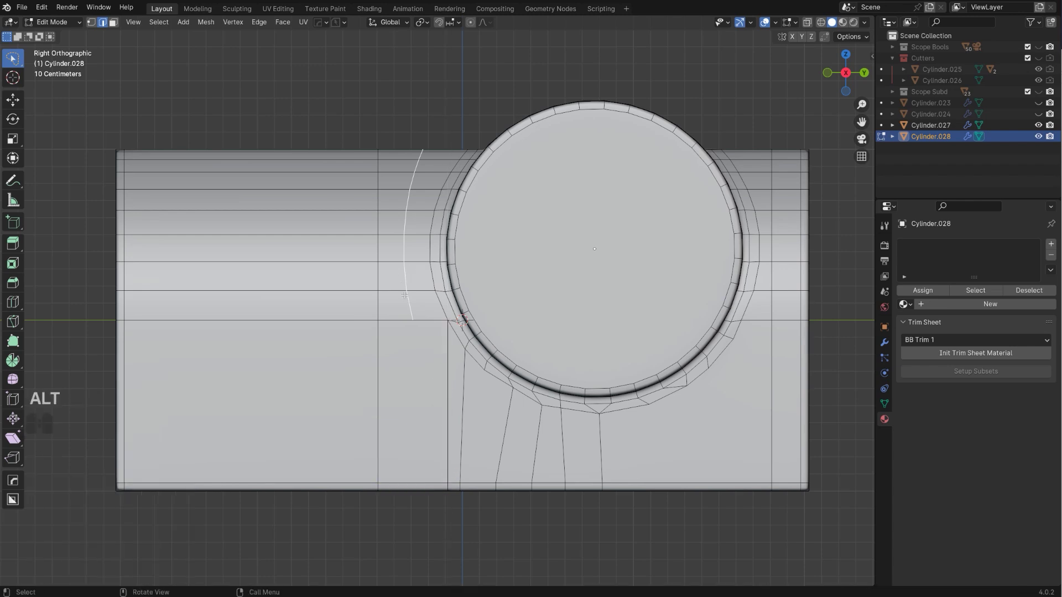
{"action": "key", "text": "x"}
{"action": "middle_click_drag", "start_coordinate": [380, 304], "coordinate": [397, 307], "text": "shift"}
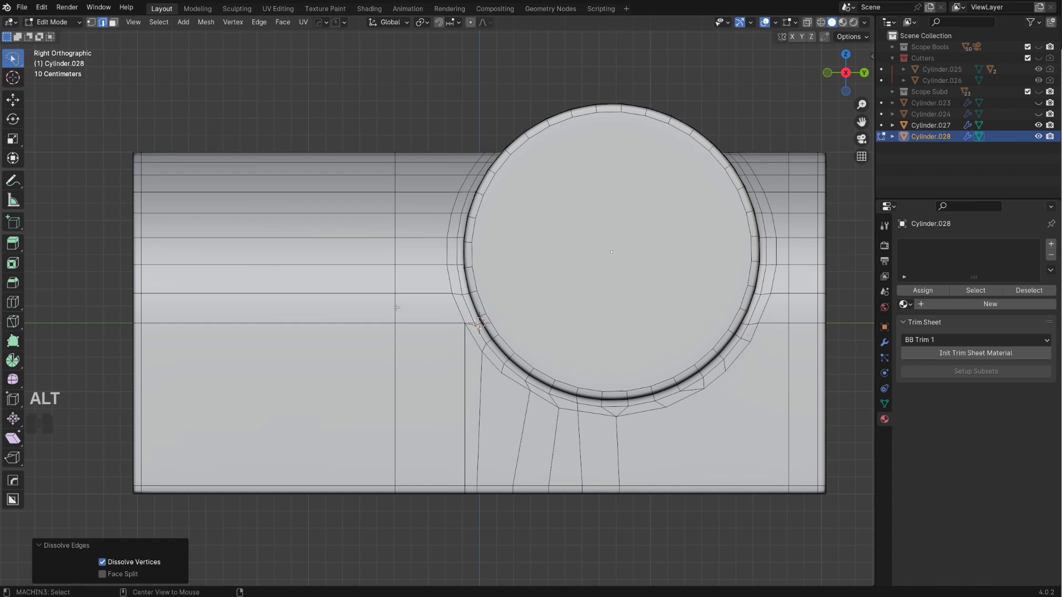
{"action": "left_click", "coordinate": [397, 308], "text": "alt"}
{"action": "key", "text": "x"}
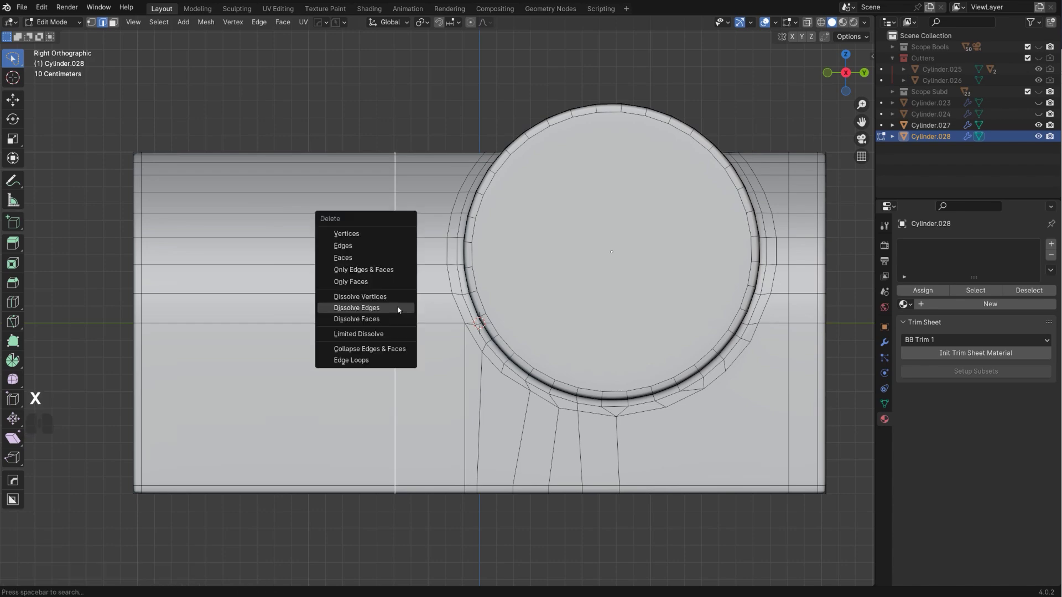
{"action": "left_click", "coordinate": [397, 308]}
Add 11 evenly spaced loop cuts along the arched body between its beveled end and the new vertical edge
{"action": "key", "text": "ctrl+r"}
{"action": "scroll", "coordinate": [418, 302], "scroll_direction": "up", "scroll_amount": 5}
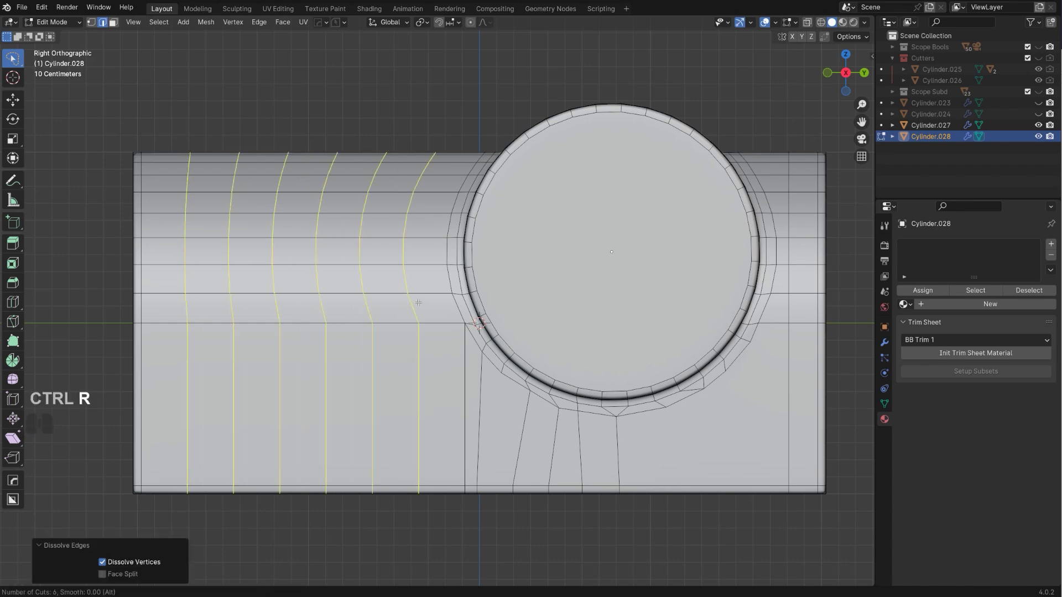
{"action": "scroll", "coordinate": [419, 302], "scroll_direction": "up", "scroll_amount": 5}
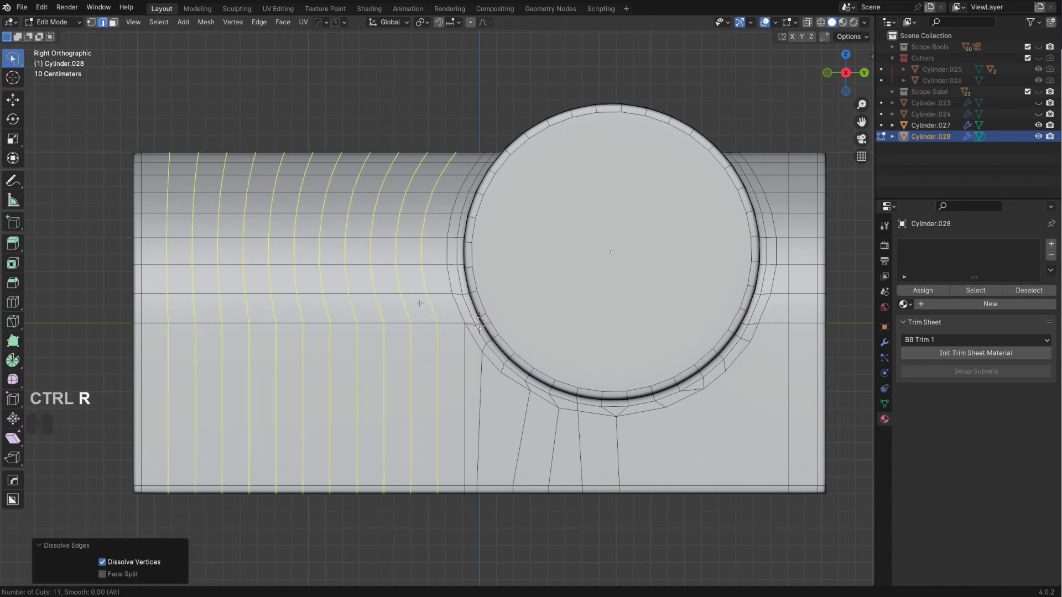
{"action": "left_click", "coordinate": [420, 303]}
{"action": "right_click", "coordinate": [421, 302]}
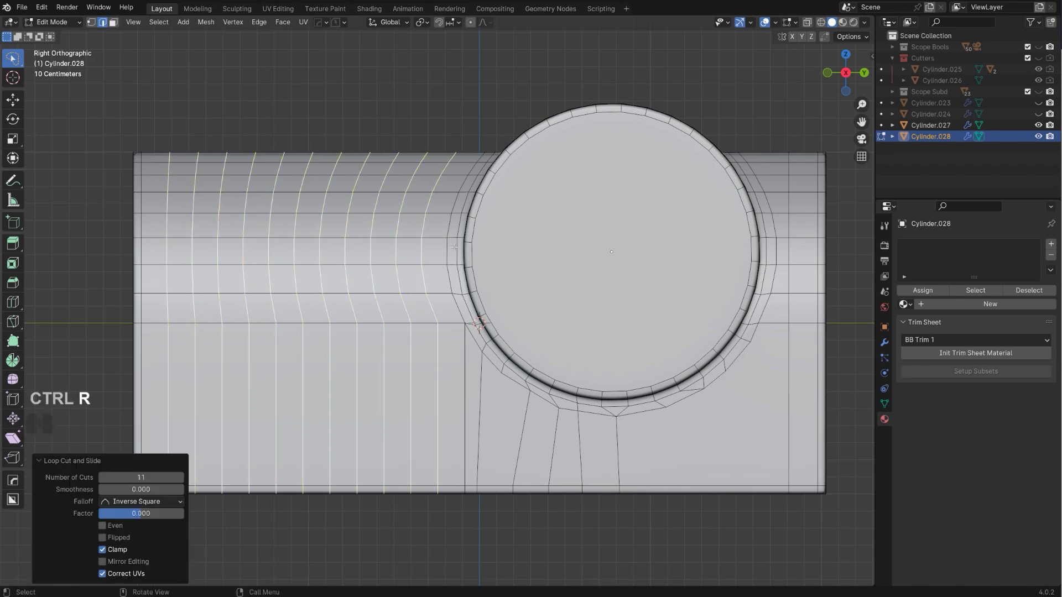
Examine the new loops on the arched body and their flow into the cross cylinder's seam in perspective
{"action": "mouse_move", "coordinate": [454, 247]}
{"action": "middle_mouse_down"}
{"action": "mouse_move", "coordinate": [442, 146]}
{"action": "mouse_move", "coordinate": [446, 304]}
{"action": "mouse_move", "coordinate": [462, 267]}
{"action": "mouse_move", "coordinate": [435, 249]}
{"action": "middle_mouse_up"}
{"action": "key", "text": "Tab"}
{"action": "key", "text": "Tab"}
{"action": "key", "text": "KP_5"}
{"action": "middle_click_drag", "start_coordinate": [213, 223], "coordinate": [229, 239]}
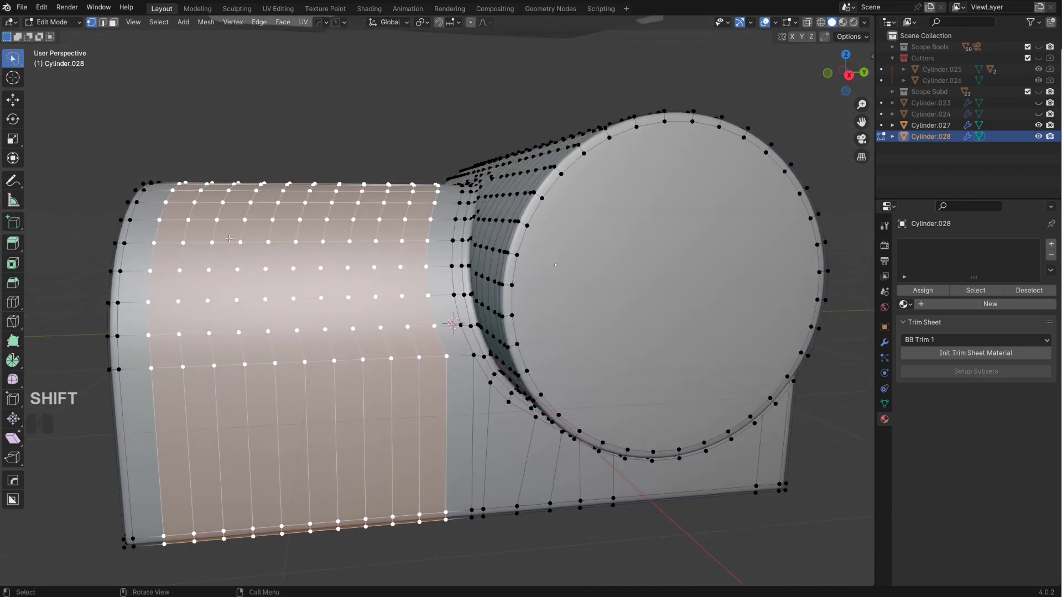
{"action": "mouse_move", "coordinate": [157, 203]}
{"action": "middle_mouse_down"}
{"action": "mouse_move", "coordinate": [148, 197]}
{"action": "mouse_move", "coordinate": [169, 194]}
{"action": "middle_mouse_up"}
{"action": "middle_click_drag", "start_coordinate": [450, 203], "coordinate": [440, 186]}
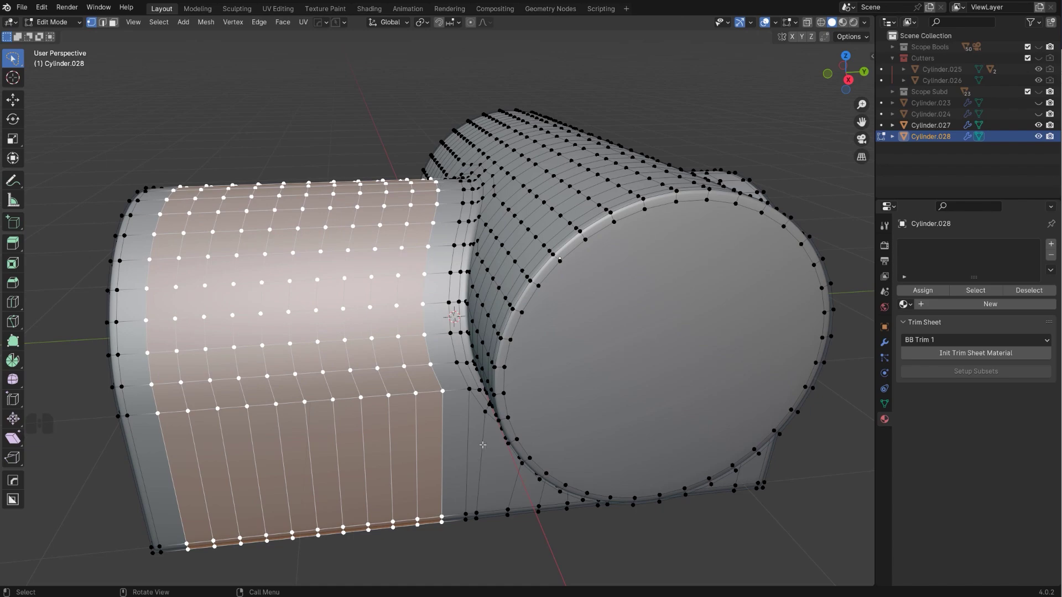
{"action": "middle_click_drag", "start_coordinate": [483, 445], "coordinate": [358, 440]}
{"action": "middle_click_drag", "start_coordinate": [349, 335], "coordinate": [429, 311]}
{"action": "scroll", "coordinate": [430, 311], "scroll_direction": "up", "scroll_amount": 1}
Slide the arched body's cut edge loop nearest the seam toward the cross cylinder, by a factor of about -0.163
{"action": "key", "text": "Tab"}
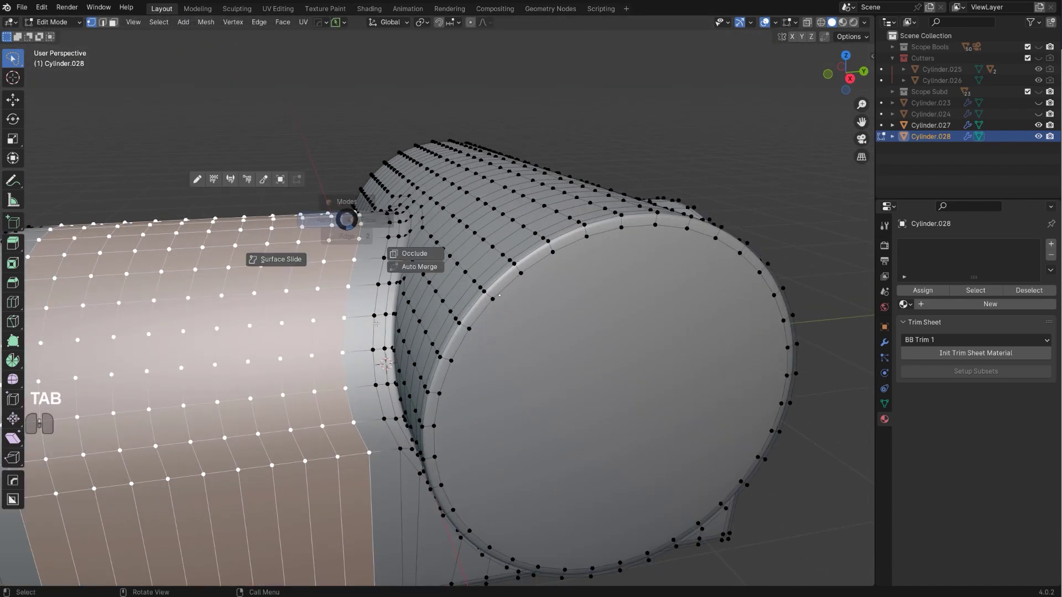
{"action": "left_click", "coordinate": [353, 274]}
{"action": "left_click", "coordinate": [352, 279], "text": "alt"}
{"action": "key", "text": "g"}
{"action": "key", "text": "g"}
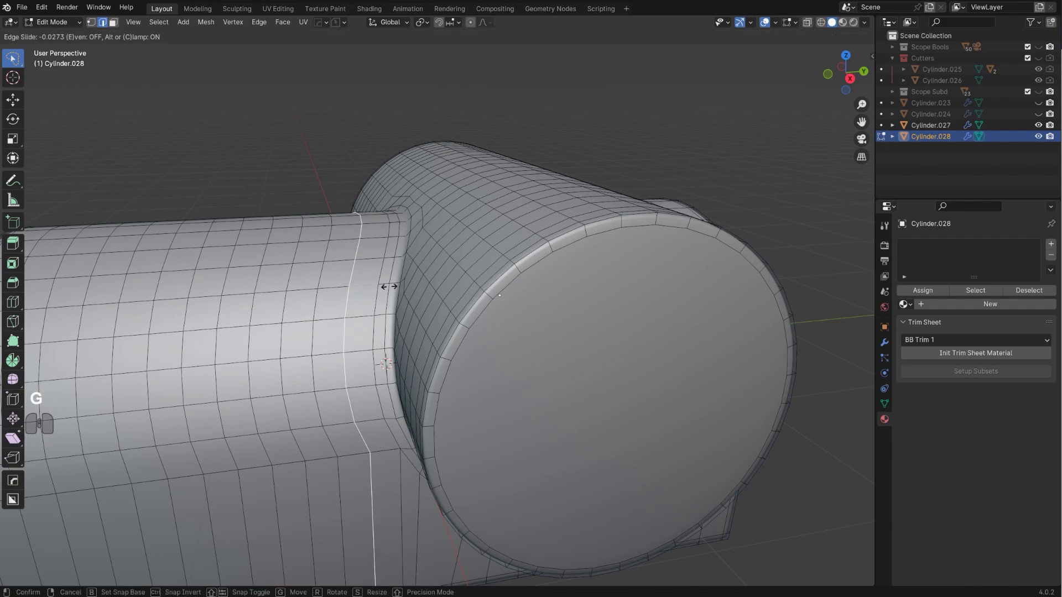
{"action": "left_click", "coordinate": [388, 288]}
{"action": "middle_click_drag", "start_coordinate": [389, 287], "coordinate": [491, 309]}
{"action": "scroll", "coordinate": [490, 310], "scroll_direction": "up", "scroll_amount": 2}
{"action": "middle_click_drag", "start_coordinate": [459, 253], "coordinate": [452, 309], "text": "shift"}
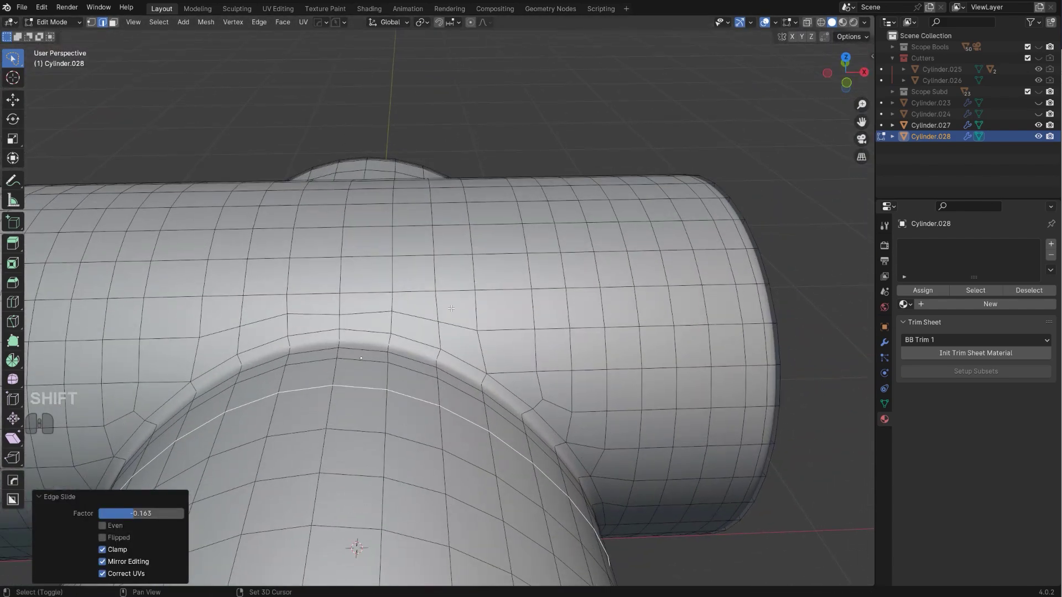
{"action": "left_click", "coordinate": [479, 263]}
{"action": "middle_click_drag", "start_coordinate": [479, 262], "coordinate": [510, 304], "text": "shift"}
{"action": "left_click", "coordinate": [487, 174], "text": "ctrl"}
{"action": "key", "text": "ctrl+z"}
Hide the scope body object Cylinder.027 above the housing, and reopen the housing mesh Cylinder.028 for vertex editing
{"action": "middle_click_drag", "start_coordinate": [614, 255], "coordinate": [493, 280]}
{"action": "scroll", "coordinate": [493, 280], "scroll_direction": "down", "scroll_amount": 3}
{"action": "key", "text": "Tab"}
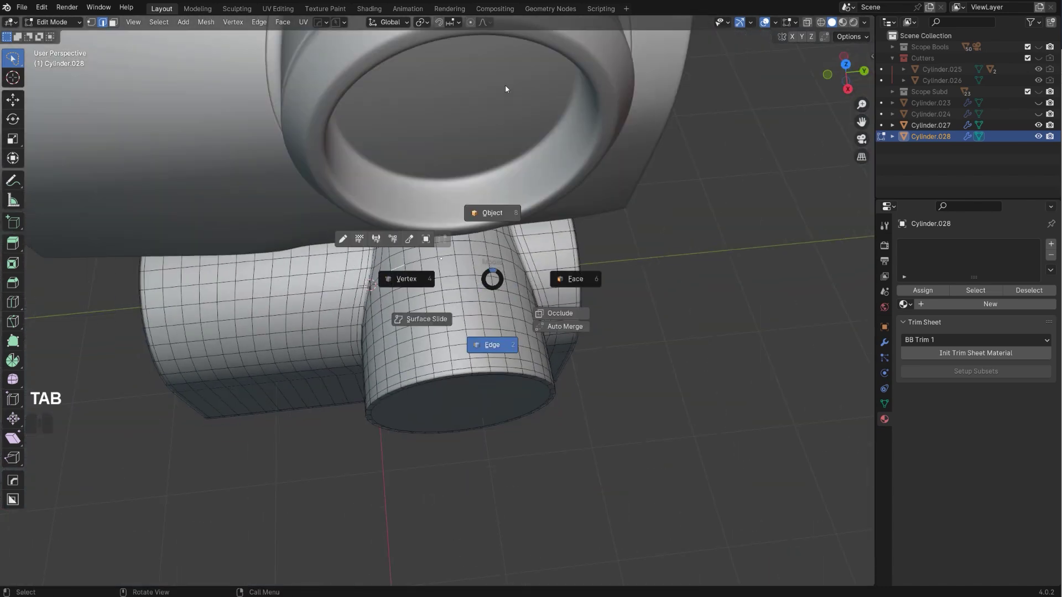
{"action": "left_click", "coordinate": [501, 116]}
{"action": "key", "text": "h"}
{"action": "scroll", "coordinate": [509, 242], "scroll_direction": "up", "scroll_amount": 2}
{"action": "middle_click_drag", "start_coordinate": [509, 241], "coordinate": [510, 285], "text": "shift"}
{"action": "left_click", "coordinate": [500, 181]}
{"action": "key", "text": "Tab"}
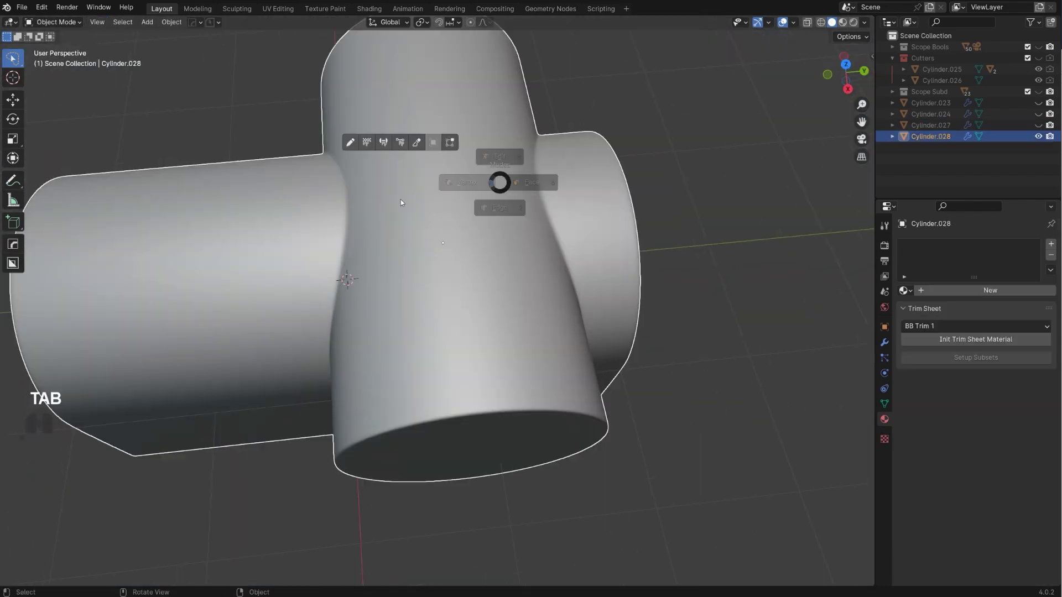
Slide the vertex column crossing the cross cylinder's top beside the seam outward, by a factor of about -0.084
{"action": "middle_click_drag", "start_coordinate": [410, 362], "coordinate": [420, 360]}
{"action": "scroll", "coordinate": [419, 297], "scroll_direction": "up", "scroll_amount": 2}
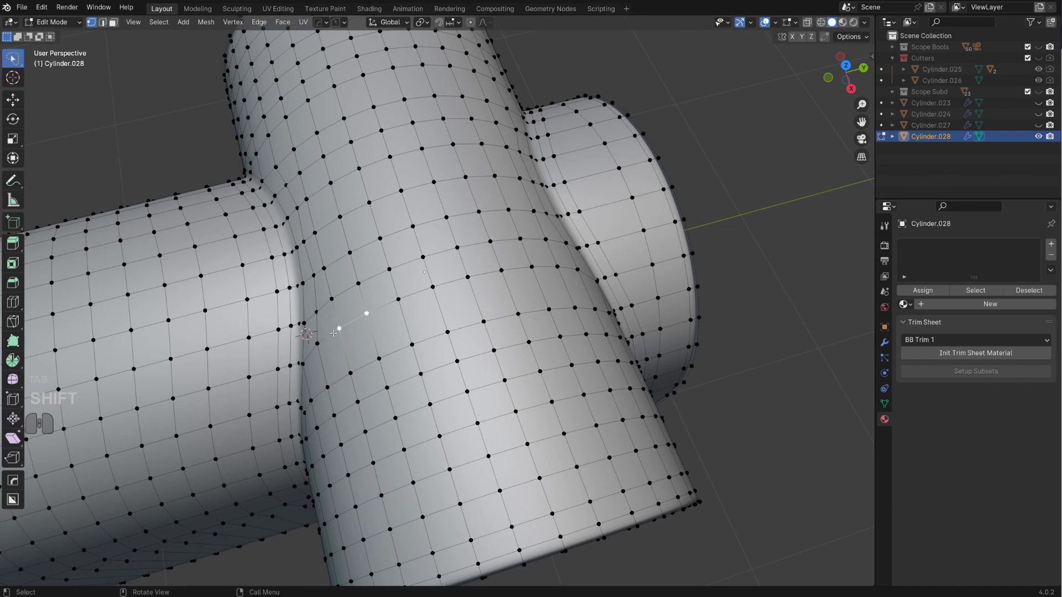
{"action": "left_click", "coordinate": [557, 264], "text": "ctrl"}
{"action": "middle_click_drag", "start_coordinate": [557, 264], "coordinate": [598, 237]}
{"action": "left_click", "coordinate": [350, 398], "text": "shift"}
{"action": "middle_click_drag", "start_coordinate": [353, 398], "coordinate": [514, 329]}
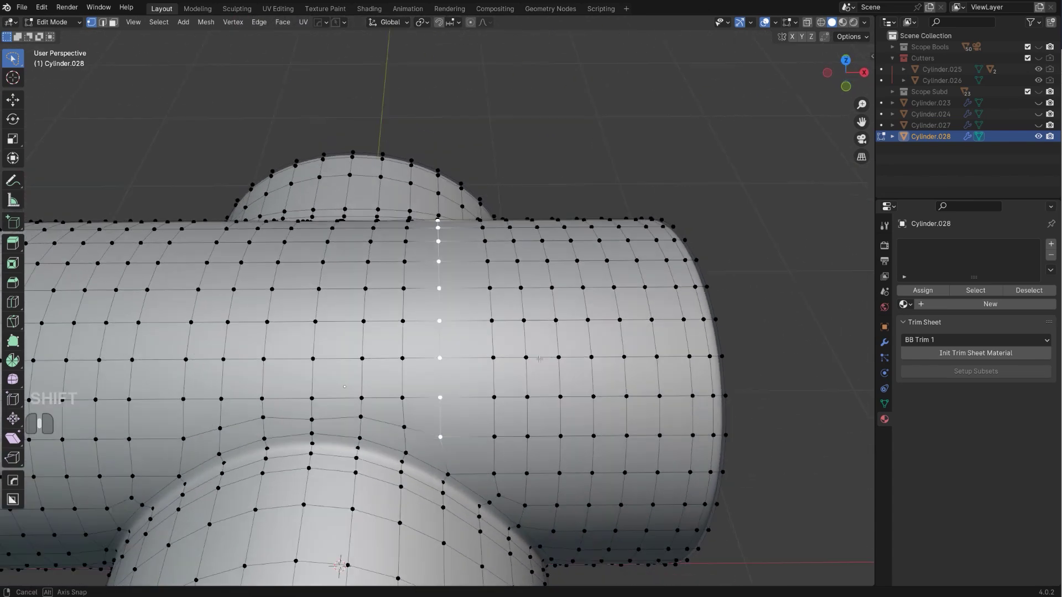
{"action": "key", "text": "g"}
{"action": "key", "text": "g"}
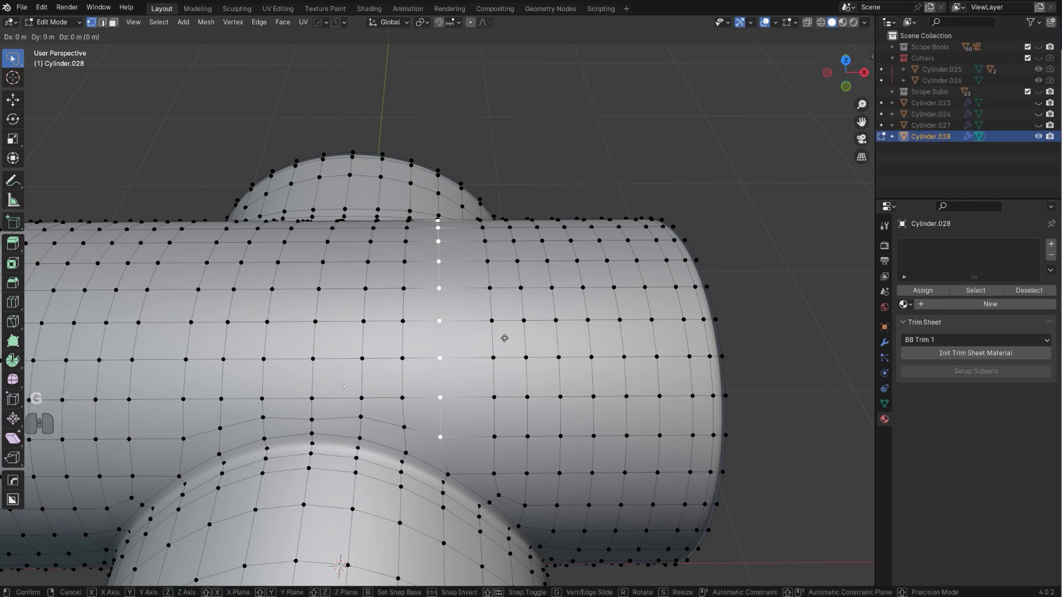
{"action": "left_click", "coordinate": [537, 344]}
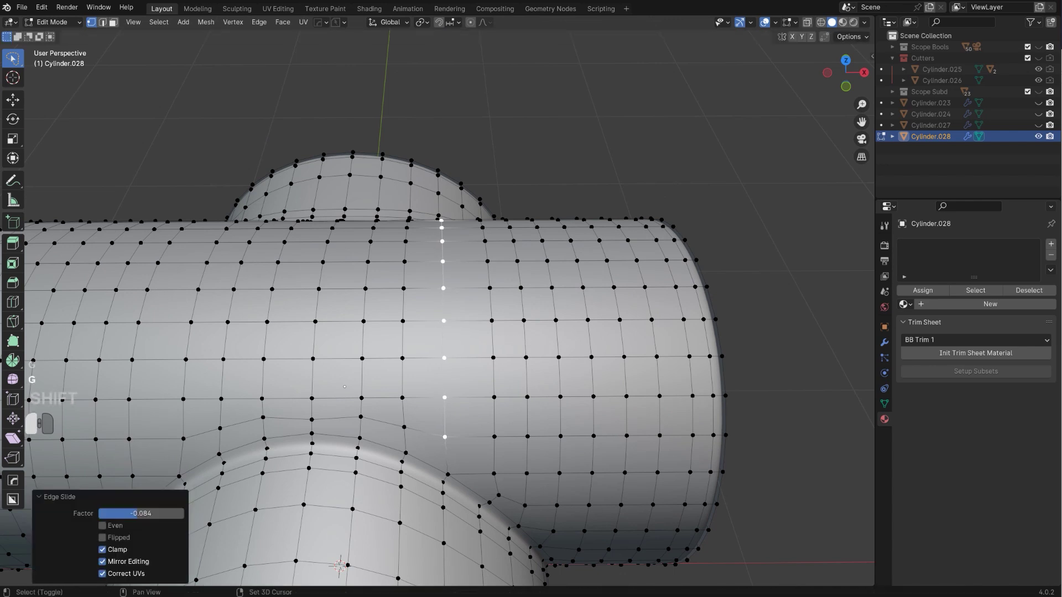
Slide the next vertex column outward on the cross cylinder back toward the seam-side column, evening the spacing between loops
{"action": "left_click", "coordinate": [494, 436]}
{"action": "left_click", "coordinate": [484, 229], "text": "ctrl"}
{"action": "key", "text": "g"}
{"action": "key", "text": "g"}
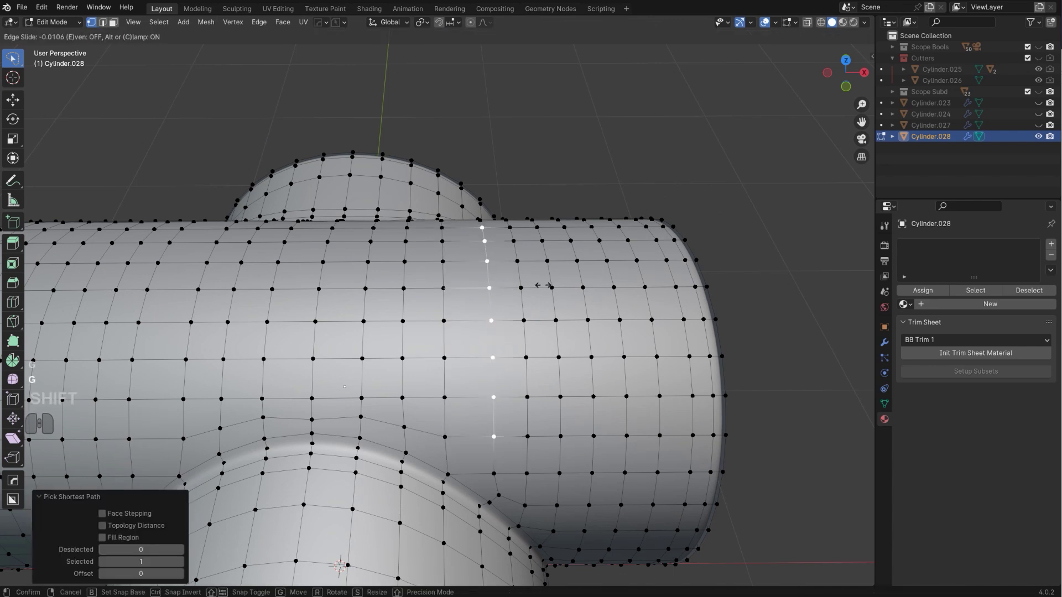
{"action": "left_click", "coordinate": [501, 279]}
{"action": "key", "text": "Tab"}
{"action": "scroll", "coordinate": [388, 304], "scroll_direction": "down", "scroll_amount": 2}
{"action": "key", "text": "Tab"}
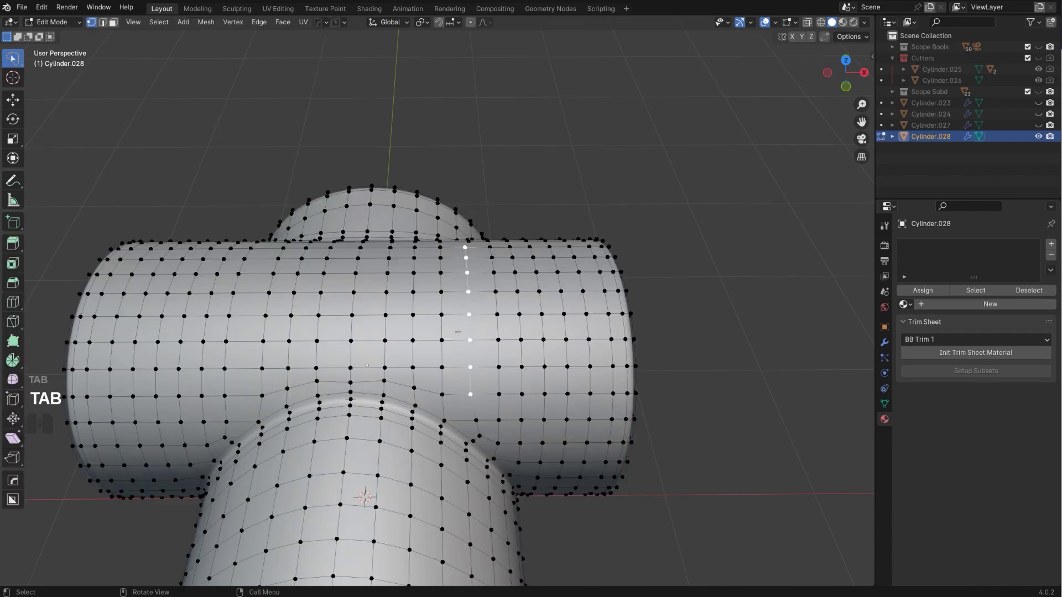
Symmetrize the housing mesh so the adjusted loop spacing is mirrored onto the other half of the cross cylinder
{"action": "key", "text": "alt+x"}
{"action": "key", "text": "Tab"}
{"action": "key", "text": "Tab"}
{"action": "left_click", "coordinate": [498, 339]}
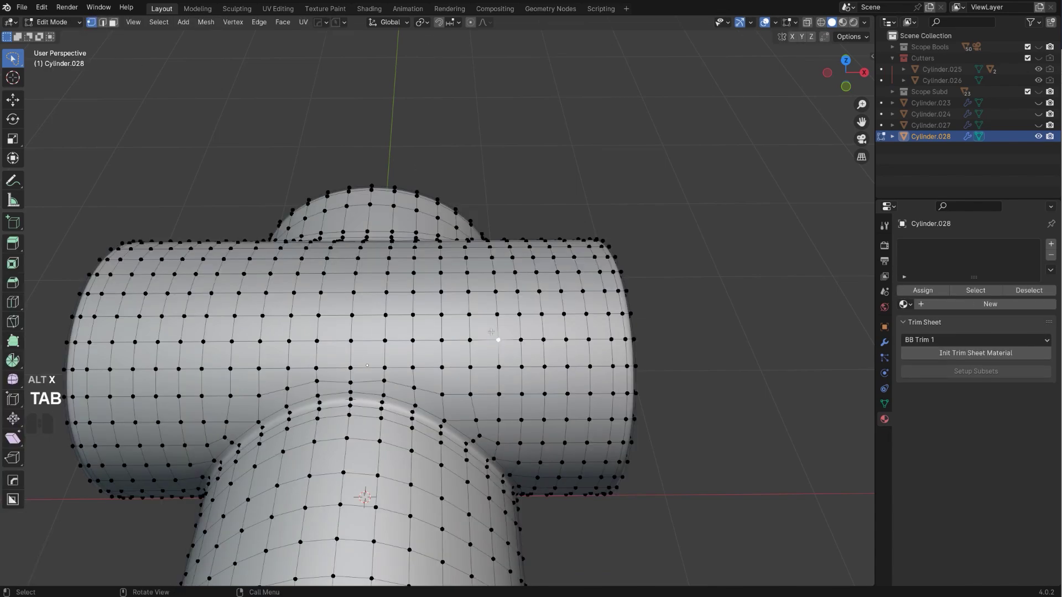
Dissolve the edge loop running over the arched body's short end section, between the cross cylinder and the end face
{"action": "scroll", "coordinate": [498, 339], "scroll_direction": "down", "scroll_amount": 3}
{"action": "middle_click_drag", "start_coordinate": [501, 338], "coordinate": [357, 310], "text": "shift"}
{"action": "middle_click_drag", "start_coordinate": [597, 359], "coordinate": [483, 304], "text": "shift"}
{"action": "scroll", "coordinate": [432, 327], "scroll_direction": "up", "scroll_amount": 4}
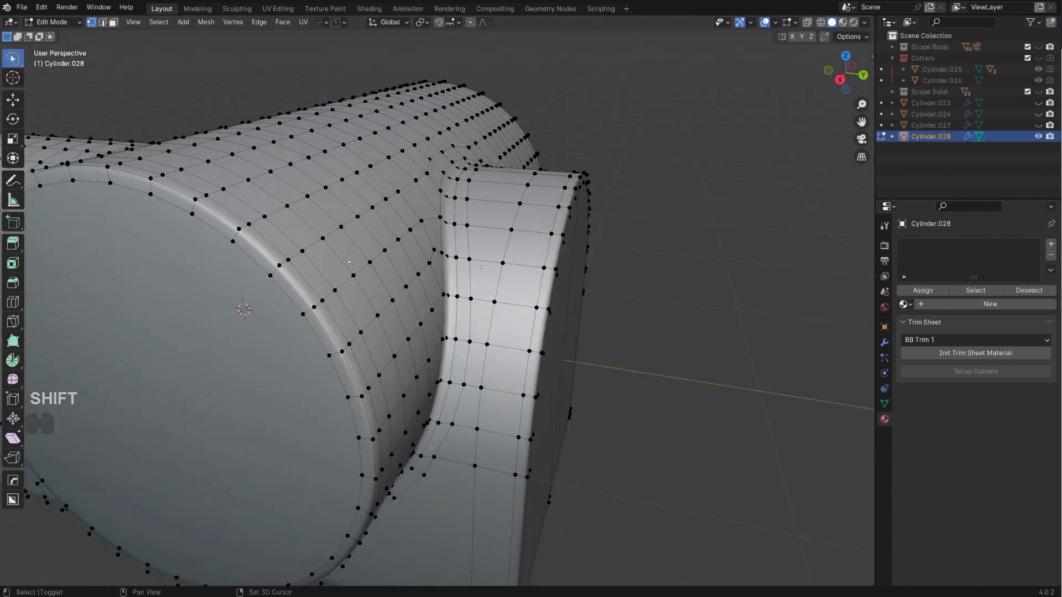
{"action": "key", "text": "Tab"}
{"action": "left_click", "coordinate": [484, 334], "text": "alt"}
{"action": "key", "text": "x"}
{"action": "left_click", "coordinate": [487, 326]}
Add two evenly spaced loop cuts across the arched body's short end section, leaving the slide factor at 0
{"action": "scroll", "coordinate": [487, 326], "scroll_direction": "down", "scroll_amount": 5}
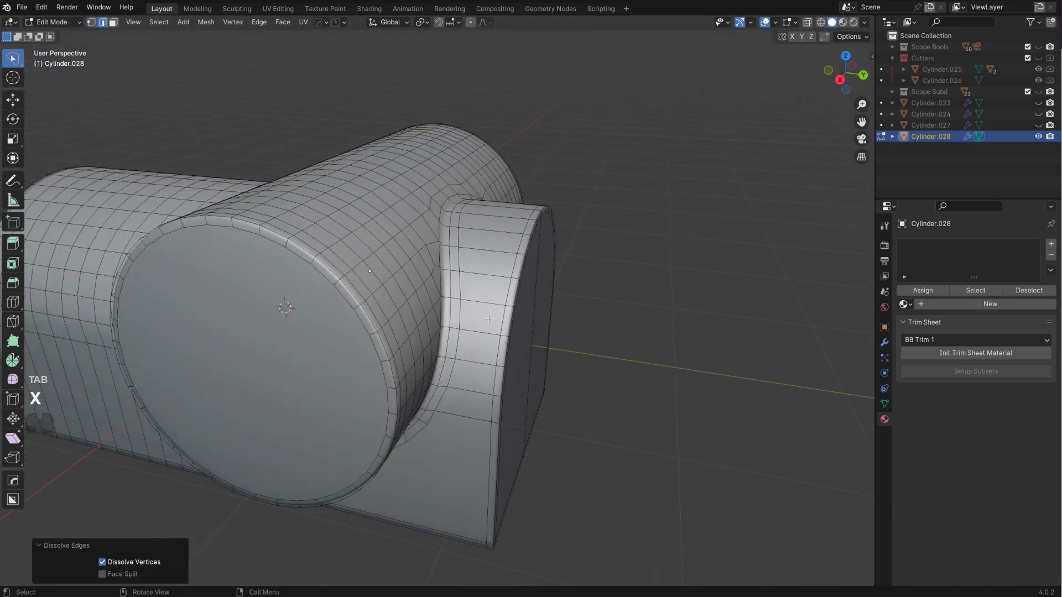
{"action": "key", "text": "ctrl+r"}
{"action": "scroll", "coordinate": [488, 319], "scroll_direction": "up", "scroll_amount": 1}
{"action": "left_click", "coordinate": [489, 320]}
{"action": "right_click", "coordinate": [488, 319]}
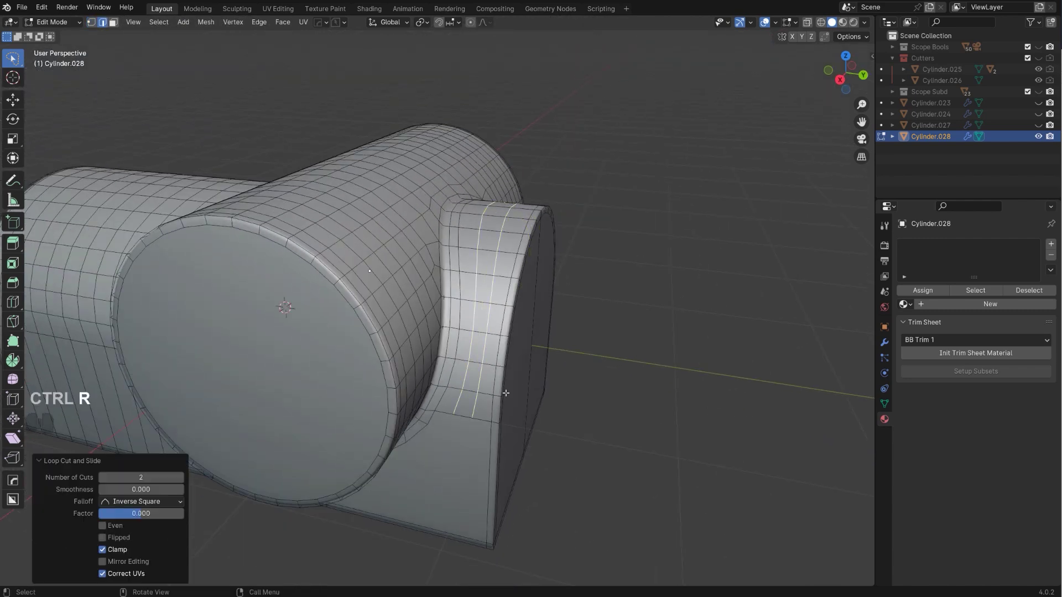
In the right orthographic view, dissolve the slanted edges running from beneath the cross cylinder to the flat side's lower edge
{"action": "middle_click_drag", "start_coordinate": [505, 391], "coordinate": [507, 340]}
{"action": "key", "text": "KP_5"}
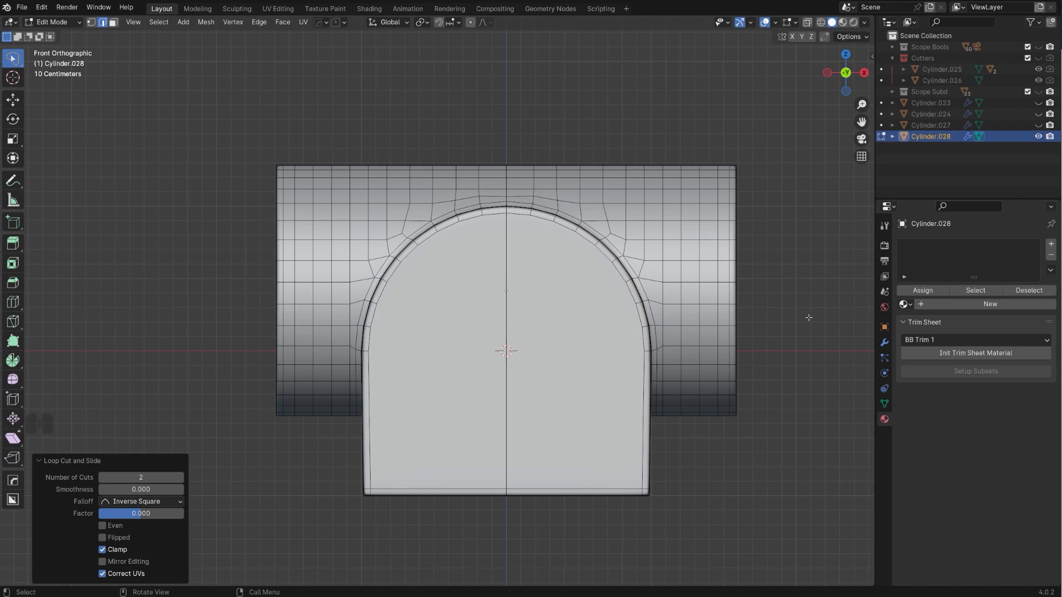
{"action": "middle_click_drag", "start_coordinate": [809, 317], "coordinate": [607, 297], "text": "alt"}
{"action": "middle_click_drag", "start_coordinate": [432, 356], "coordinate": [538, 333], "text": "shift"}
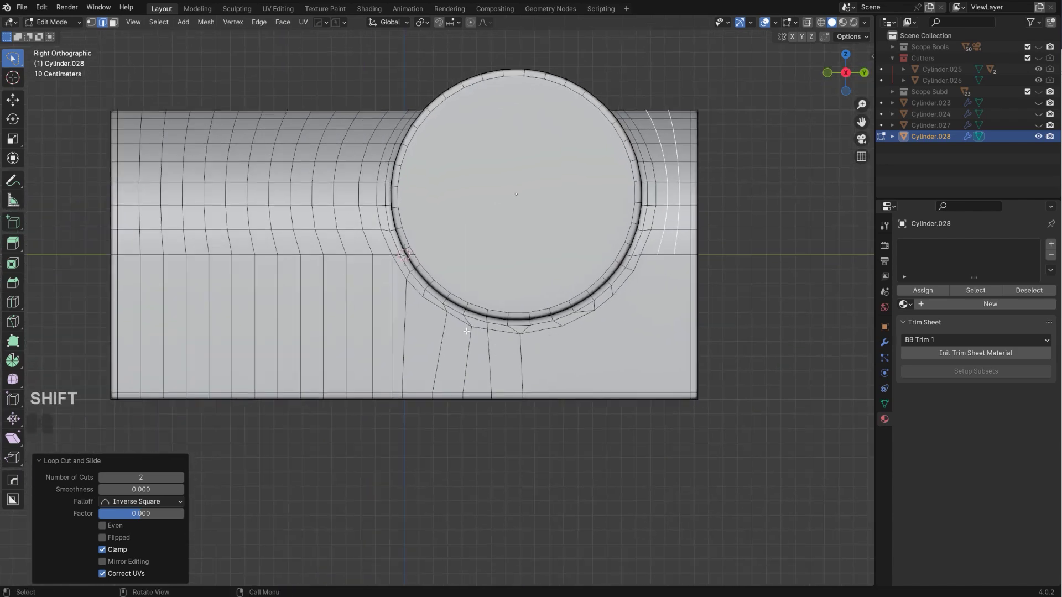
{"action": "middle_click_drag", "start_coordinate": [437, 346], "coordinate": [412, 330], "text": "shift"}
{"action": "scroll", "coordinate": [436, 302], "scroll_direction": "up", "scroll_amount": 4}
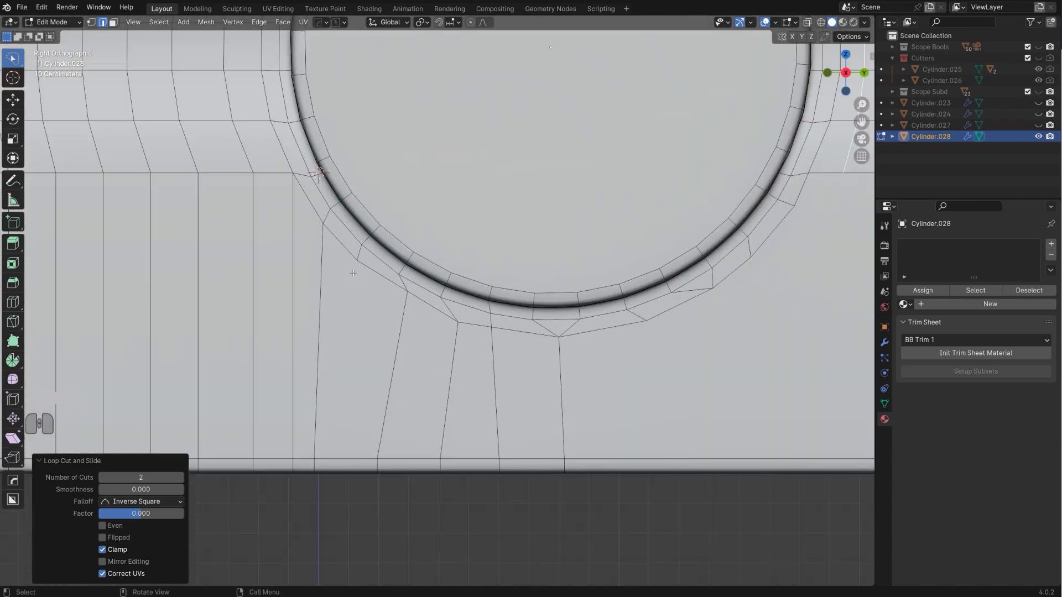
{"action": "key", "text": "Tab"}
{"action": "left_click", "coordinate": [319, 230]}
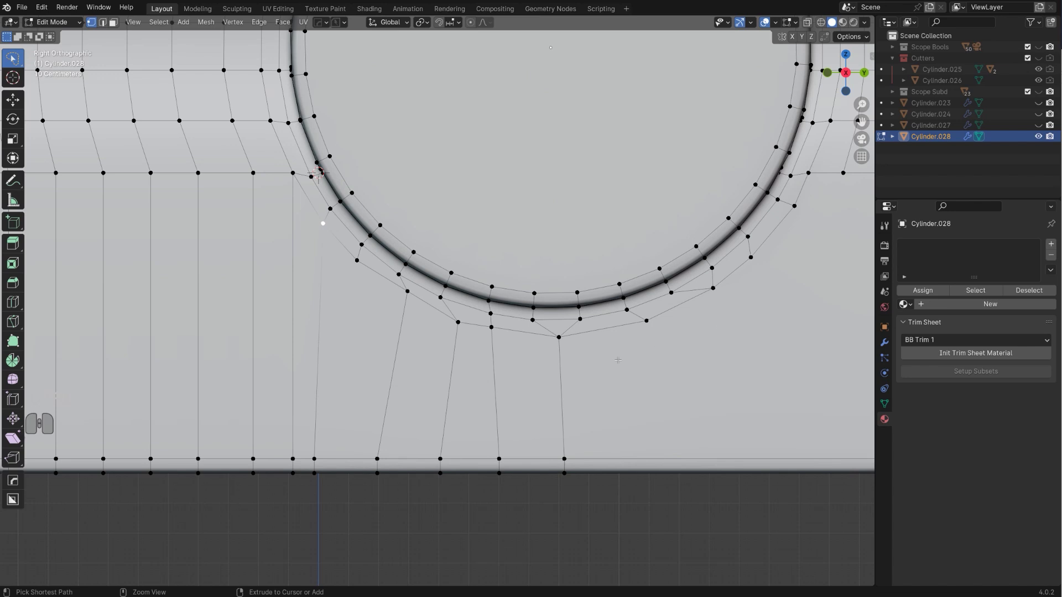
{"action": "key", "text": "Tab"}
{"action": "left_click", "coordinate": [394, 371]}
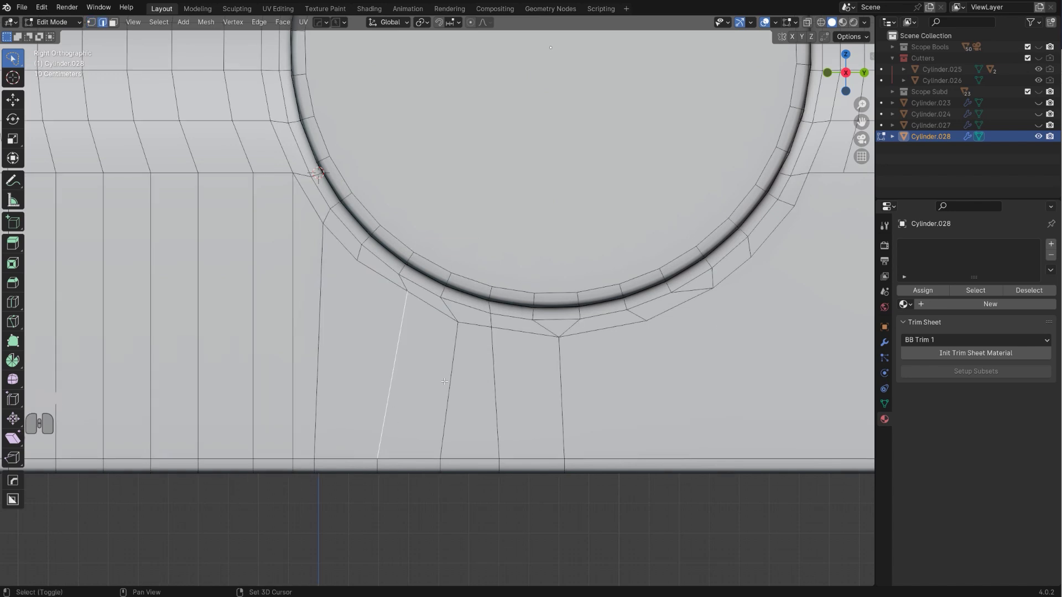
{"action": "key", "text": "x"}
{"action": "left_click", "coordinate": [534, 387]}
{"action": "middle_click_drag", "start_coordinate": [533, 388], "coordinate": [525, 410], "text": "shift"}
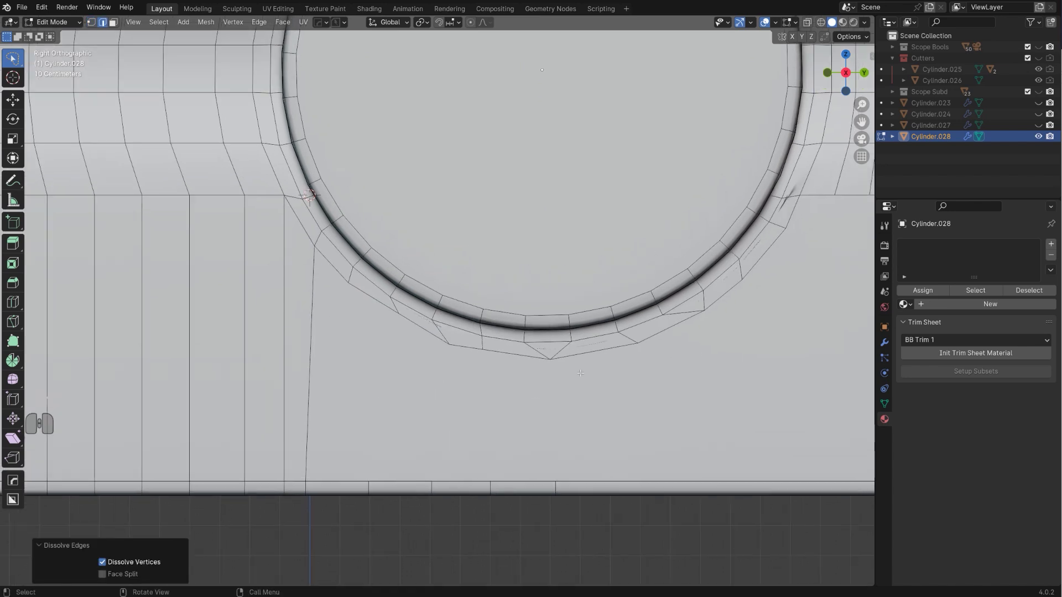
Evenly space the outermost vertex arc beneath the cross cylinder with LoopTools Space, and dissolve those vertices
{"action": "key", "text": "1"}
{"action": "key", "text": "Tab"}
{"action": "key", "text": "Tab"}
{"action": "left_click", "coordinate": [308, 249]}
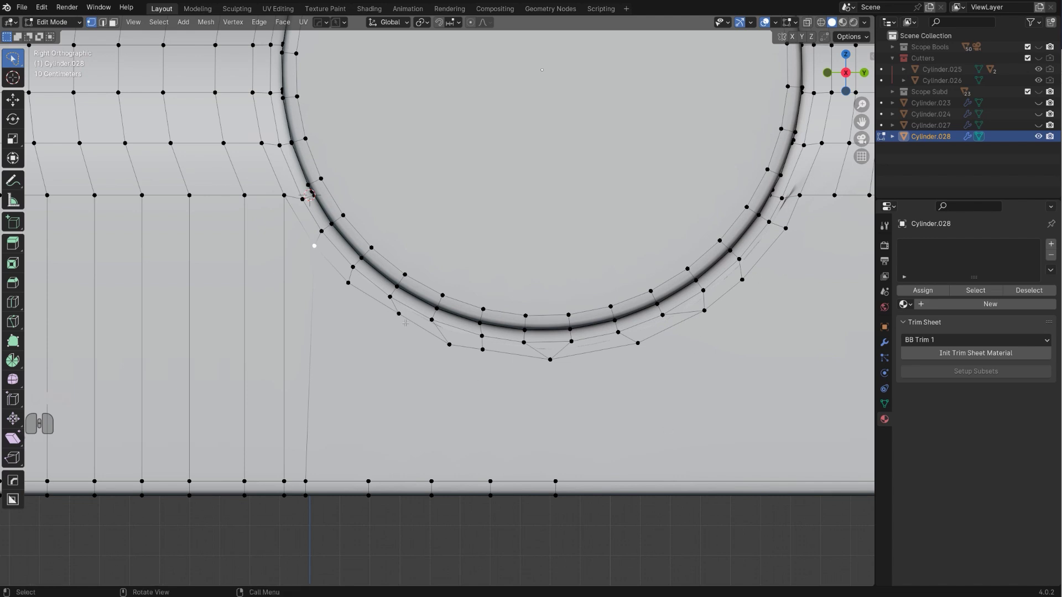
{"action": "left_click", "coordinate": [786, 232], "text": "ctrl"}
{"action": "right_click", "coordinate": [686, 332]}
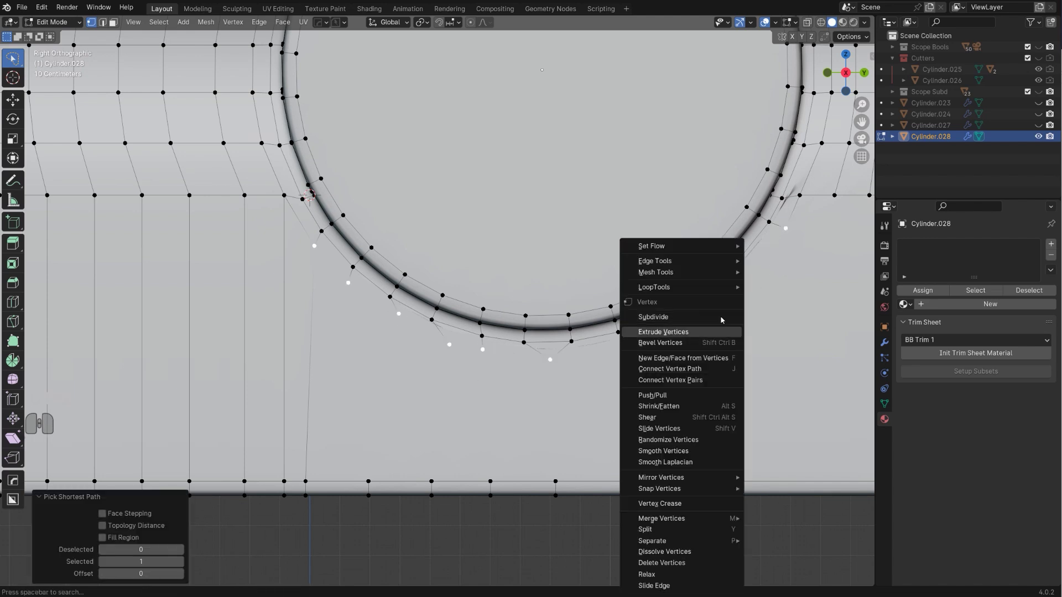
{"action": "mouse_move", "coordinate": [686, 287]}
{"action": "left_click", "coordinate": [783, 365]}
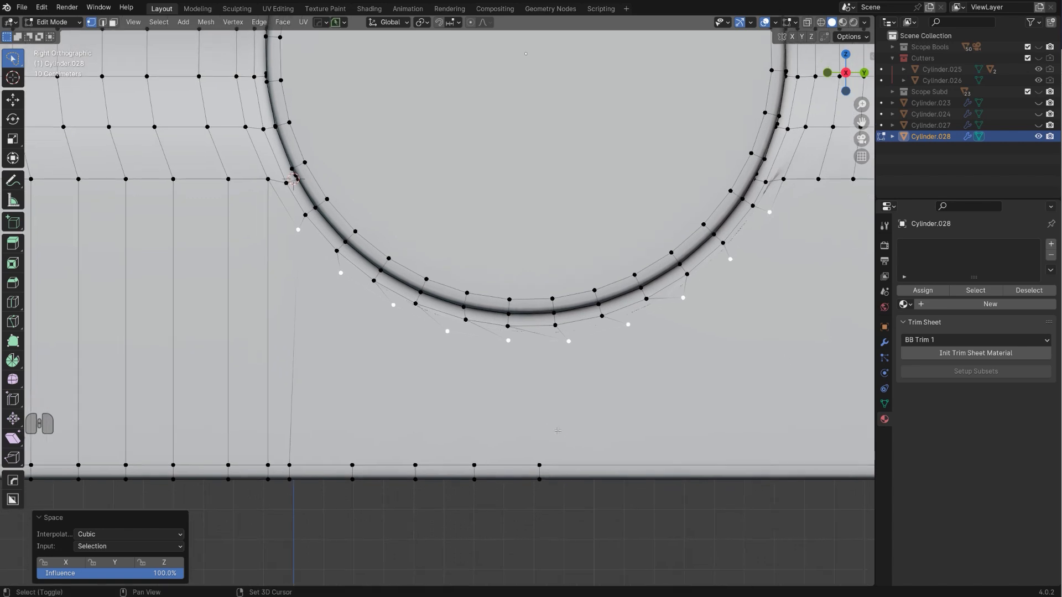
{"action": "scroll", "coordinate": [561, 398], "scroll_direction": "up", "scroll_amount": 2}
{"action": "key", "text": "x"}
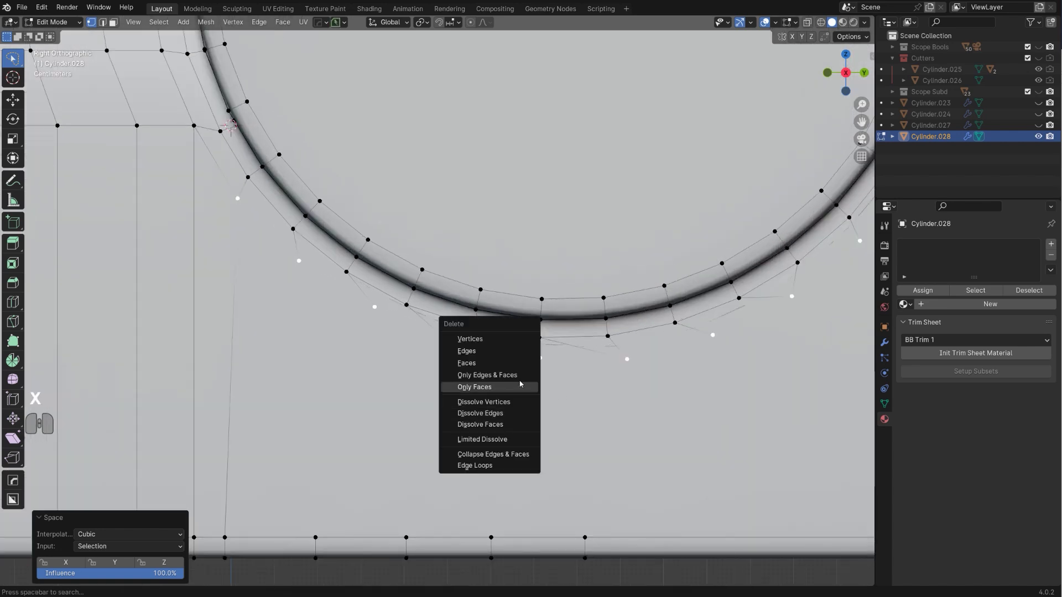
{"action": "left_click", "coordinate": [504, 406]}
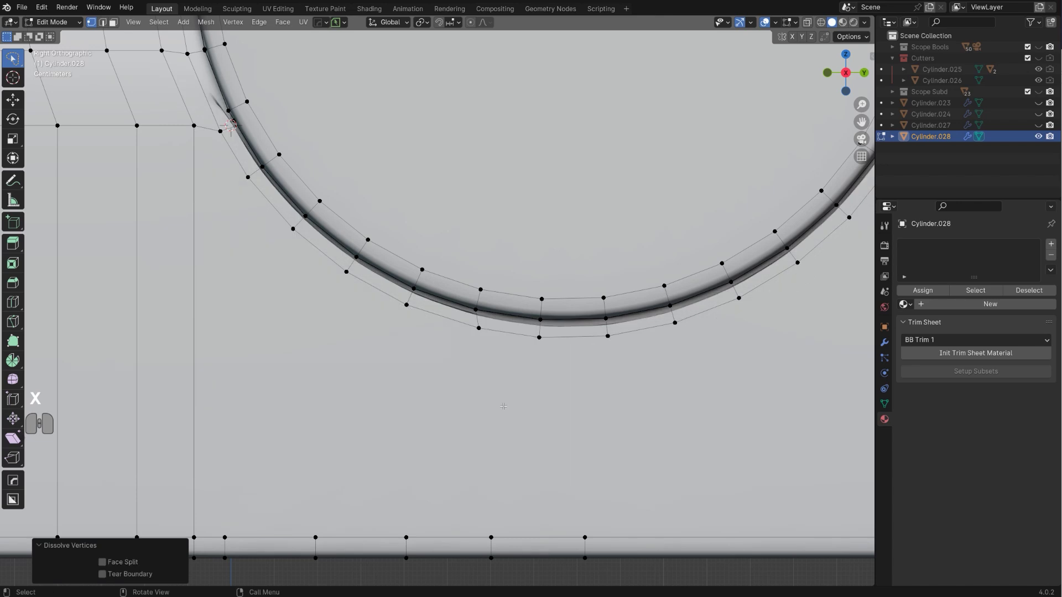
Knife four vertical cuts through the mesh from the lowest arc vertices beneath the cross cylinder down past the bottom edge
{"action": "scroll", "coordinate": [474, 361], "scroll_direction": "down", "scroll_amount": 2}
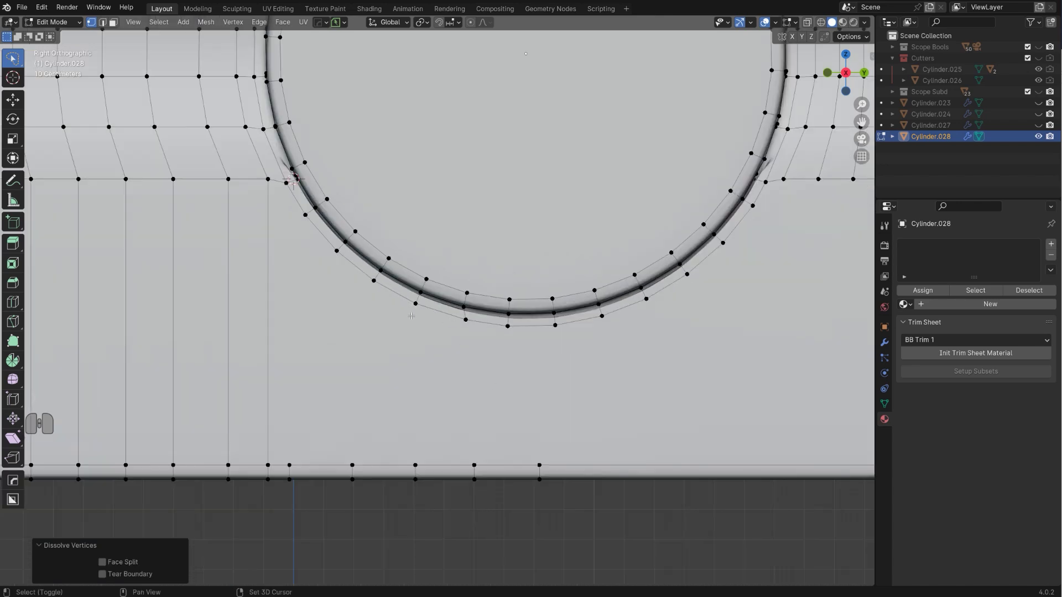
{"action": "middle_click_drag", "start_coordinate": [412, 316], "coordinate": [463, 333], "text": "shift"}
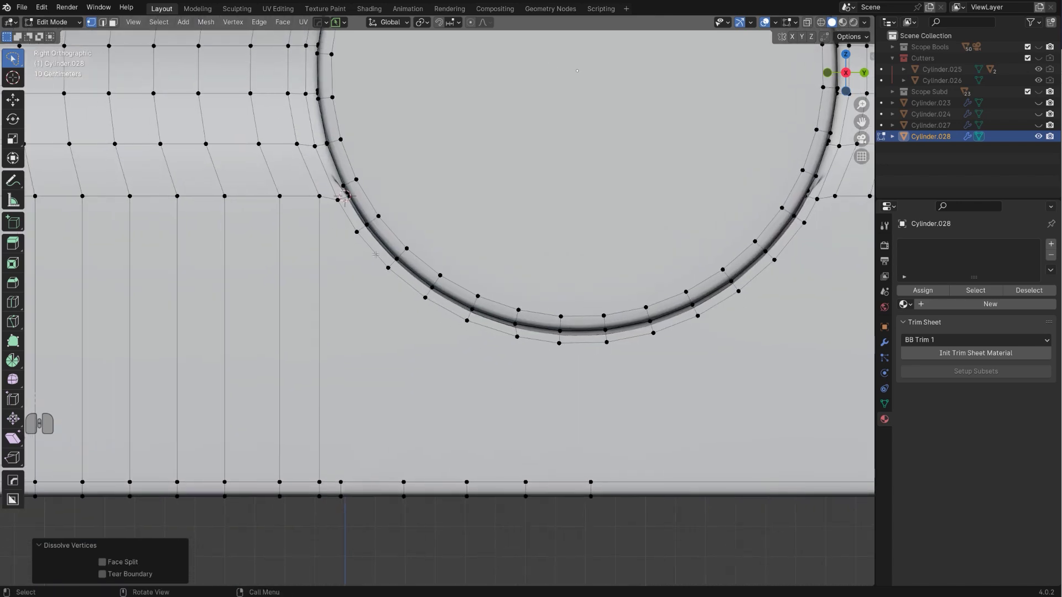
{"action": "key", "text": "Tab"}
{"action": "key", "text": "Tab"}
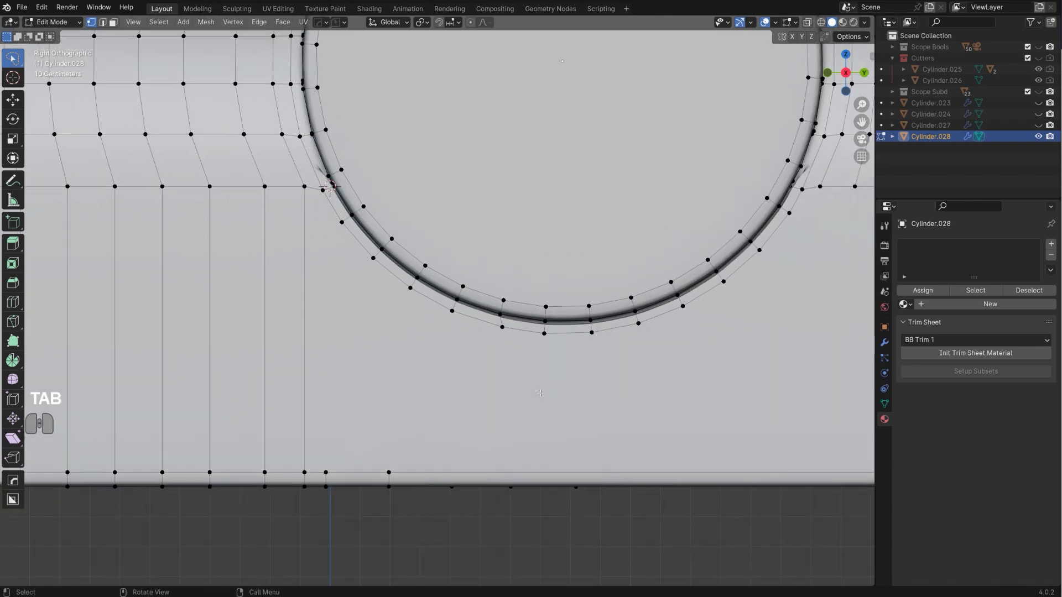
{"action": "key", "text": "k"}
{"action": "key", "text": "c"}
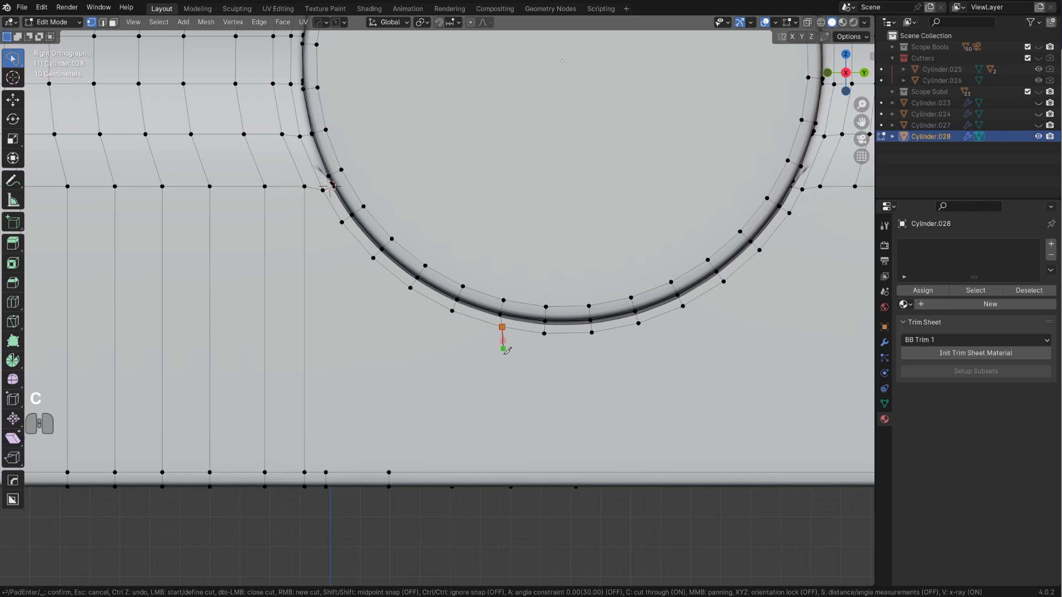
{"action": "key", "text": "a"}
{"action": "left_click", "coordinate": [544, 346]}
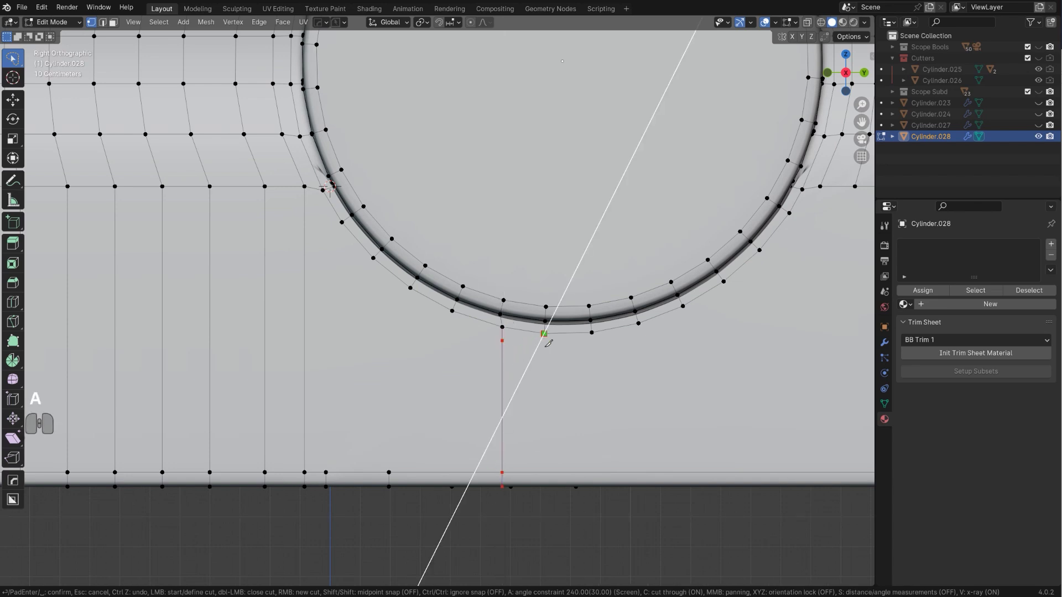
{"action": "left_click", "coordinate": [545, 471]}
{"action": "left_click", "coordinate": [594, 335]}
{"action": "left_click", "coordinate": [615, 435]}
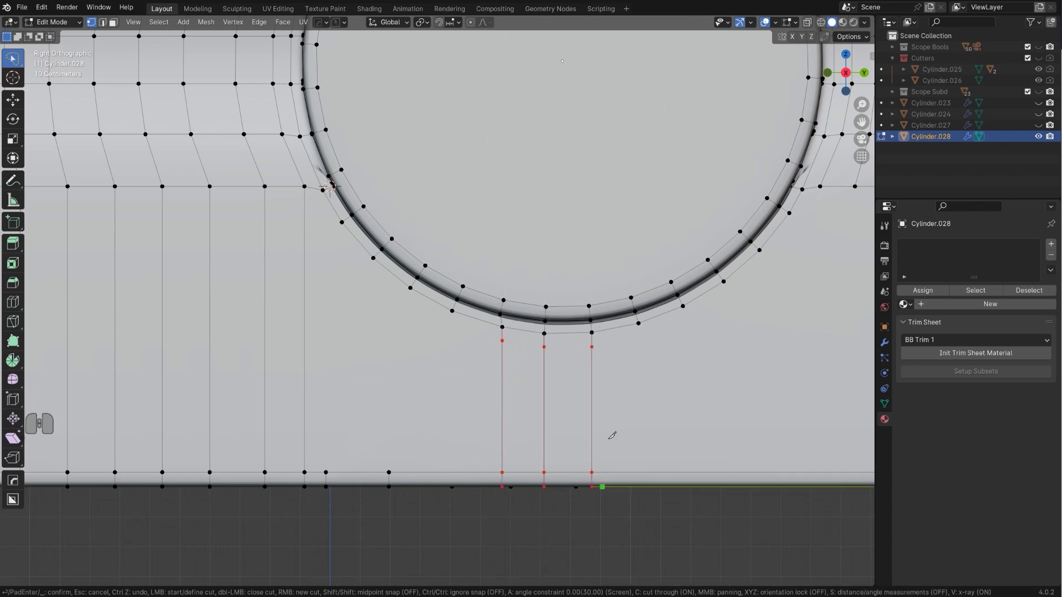
{"action": "left_click", "coordinate": [639, 323]}
{"action": "left_click", "coordinate": [639, 490]}
{"action": "right_click", "coordinate": [656, 500]}
Knife outward-fanning cuts from the next arc vertices to the bottom edge, the lower corner and the short end's vertical edge
{"action": "middle_click_drag", "start_coordinate": [683, 427], "coordinate": [518, 352], "text": "shift"}
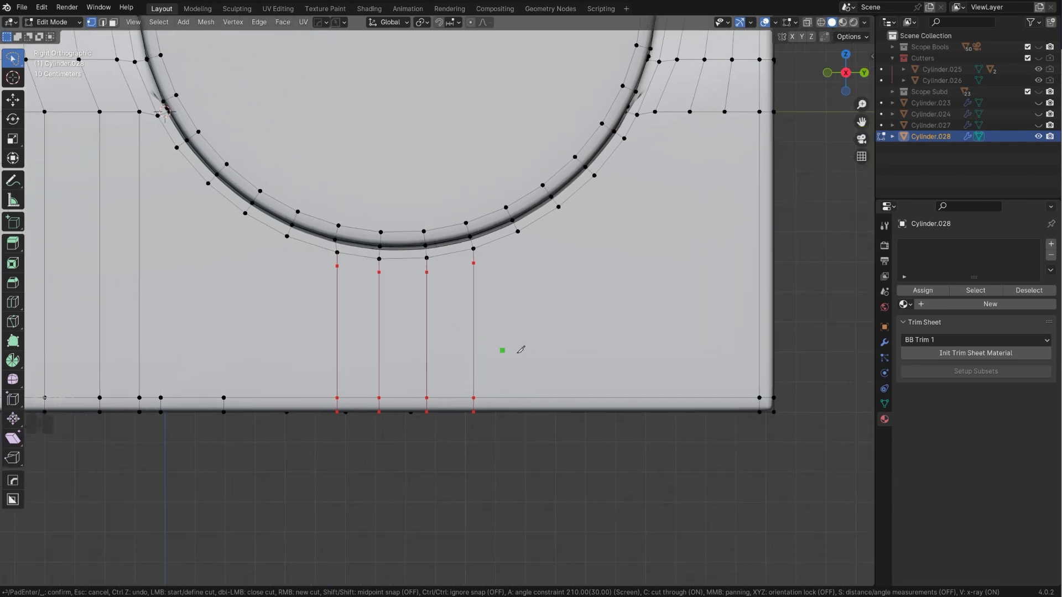
{"action": "left_click", "coordinate": [519, 230]}
{"action": "key", "text": "a"}
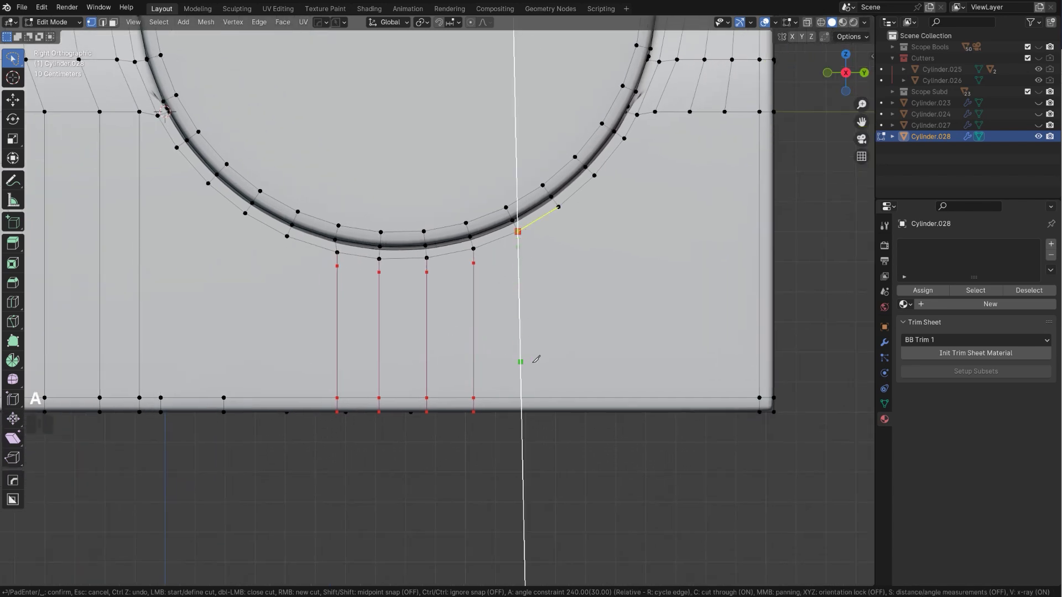
{"action": "key", "text": "a"}
{"action": "left_click", "coordinate": [545, 443]}
{"action": "right_click", "coordinate": [545, 444]}
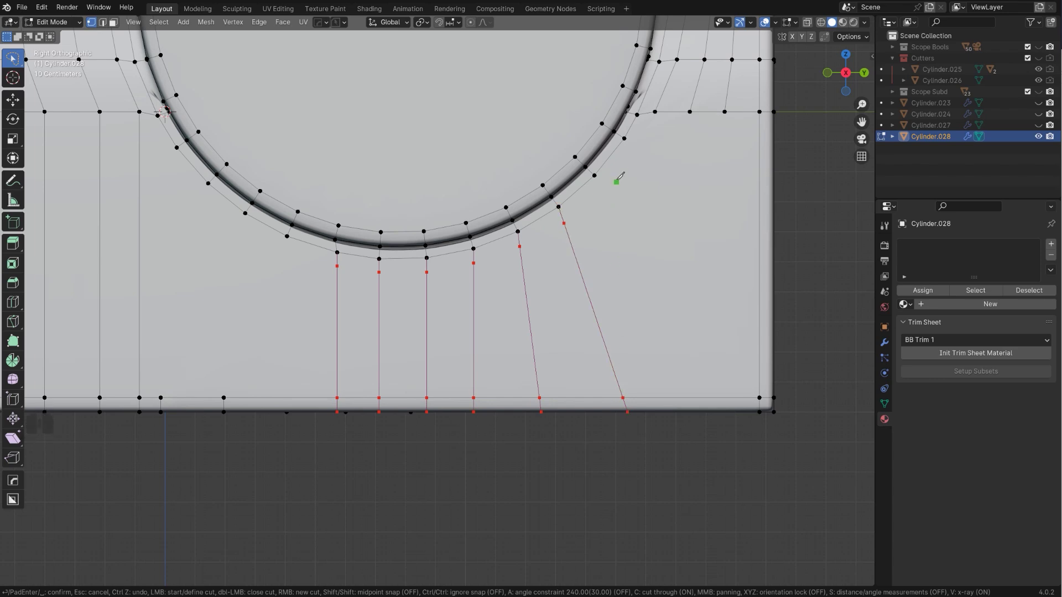
{"action": "double_click", "coordinate": [760, 398]}
{"action": "double_click", "coordinate": [786, 267]}
{"action": "key", "text": "space"}
Dissolve the leftover short edges along the bottom bevel in the uncut area beneath the cross cylinder
{"action": "scroll", "coordinate": [454, 353], "scroll_direction": "down", "scroll_amount": 2}
{"action": "middle_click_drag", "start_coordinate": [454, 352], "coordinate": [635, 381]}
{"action": "scroll", "coordinate": [607, 413], "scroll_direction": "down", "scroll_amount": 1}
{"action": "scroll", "coordinate": [606, 414], "scroll_direction": "down", "scroll_amount": 2}
{"action": "middle_click_drag", "start_coordinate": [653, 426], "coordinate": [689, 429], "text": "alt"}
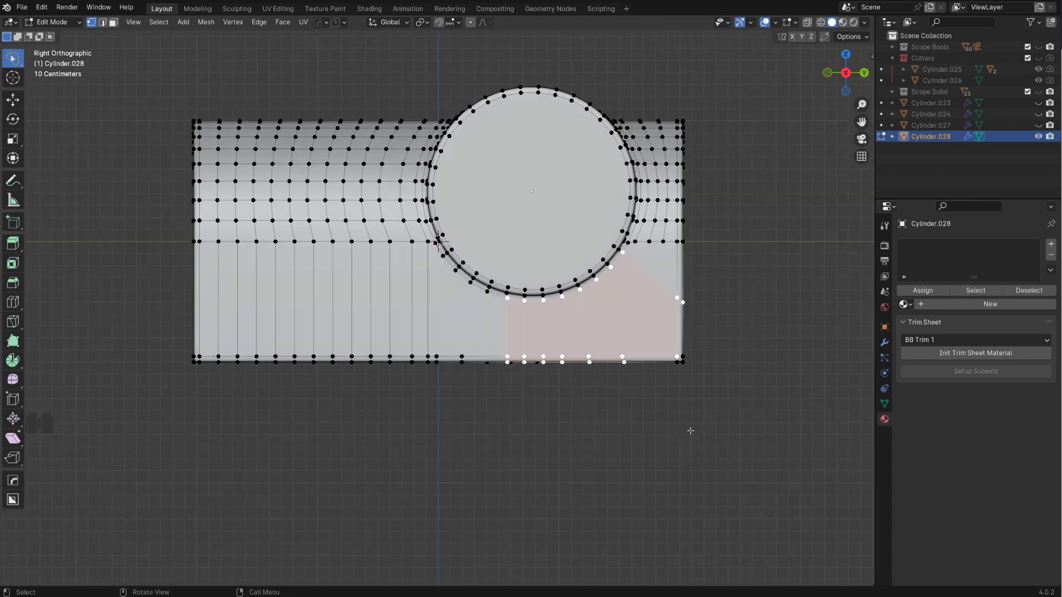
{"action": "scroll", "coordinate": [546, 379], "scroll_direction": "up", "scroll_amount": 3}
{"action": "middle_click_drag", "start_coordinate": [547, 379], "coordinate": [534, 326], "text": "shift"}
{"action": "scroll", "coordinate": [632, 398], "scroll_direction": "up", "scroll_amount": 2}
{"action": "key", "text": "Tab"}
{"action": "left_click", "coordinate": [526, 381]}
{"action": "left_click", "coordinate": [527, 263], "text": "alt"}
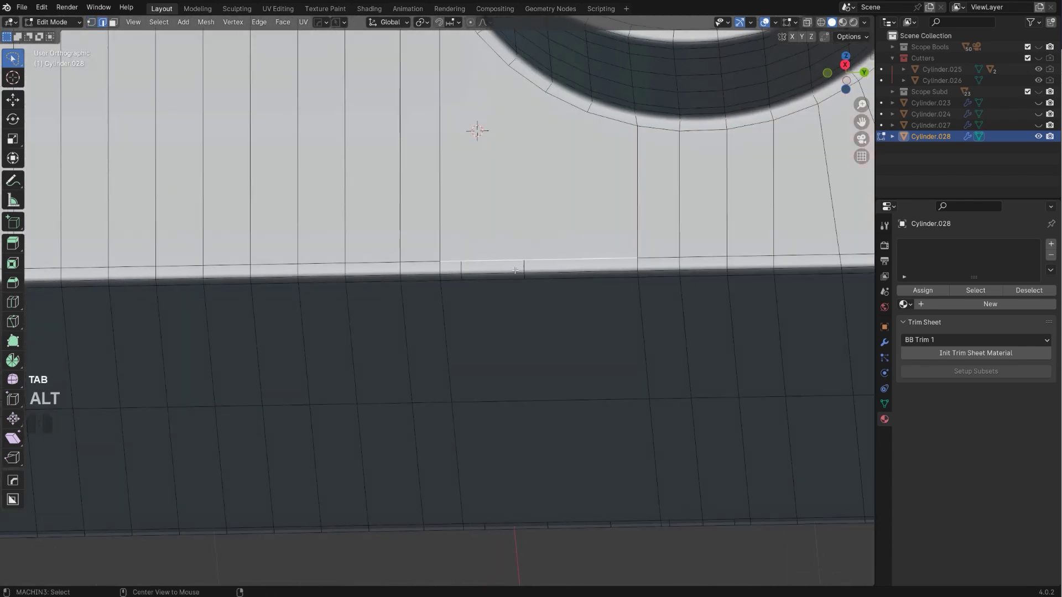
{"action": "left_click", "coordinate": [460, 268], "text": "alt+shift"}
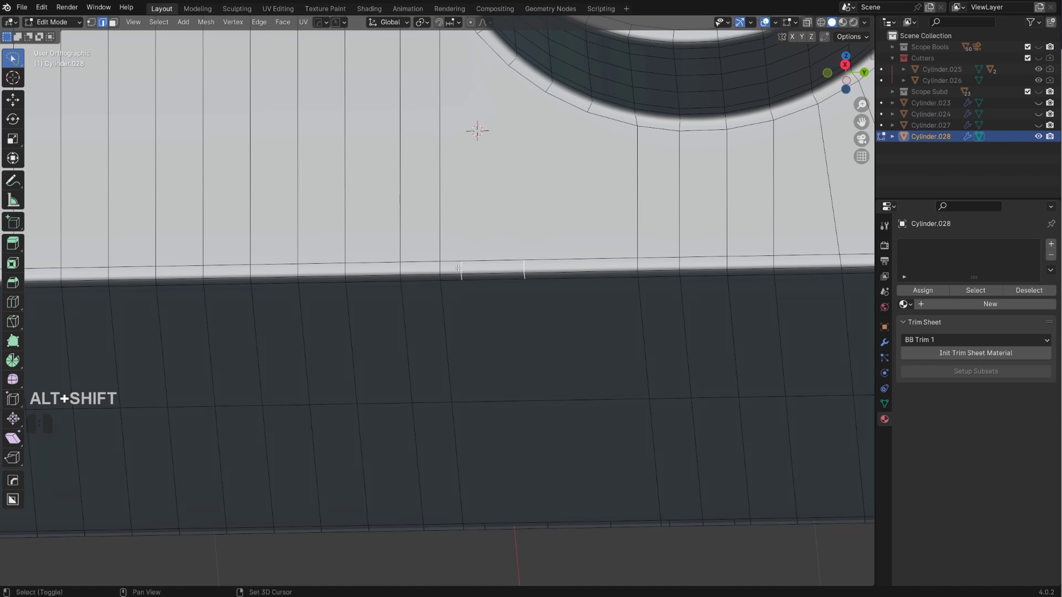
{"action": "key", "text": "x"}
{"action": "left_click", "coordinate": [459, 266]}
Knife vertical cuts through the mesh from the four remaining arc vertices on the long side of the cross cylinder to the bottom edge
{"action": "middle_click_drag", "start_coordinate": [662, 261], "coordinate": [592, 245], "text": "alt"}
{"action": "key", "text": "Tab"}
{"action": "key", "text": "k"}
{"action": "left_click", "coordinate": [460, 159]}
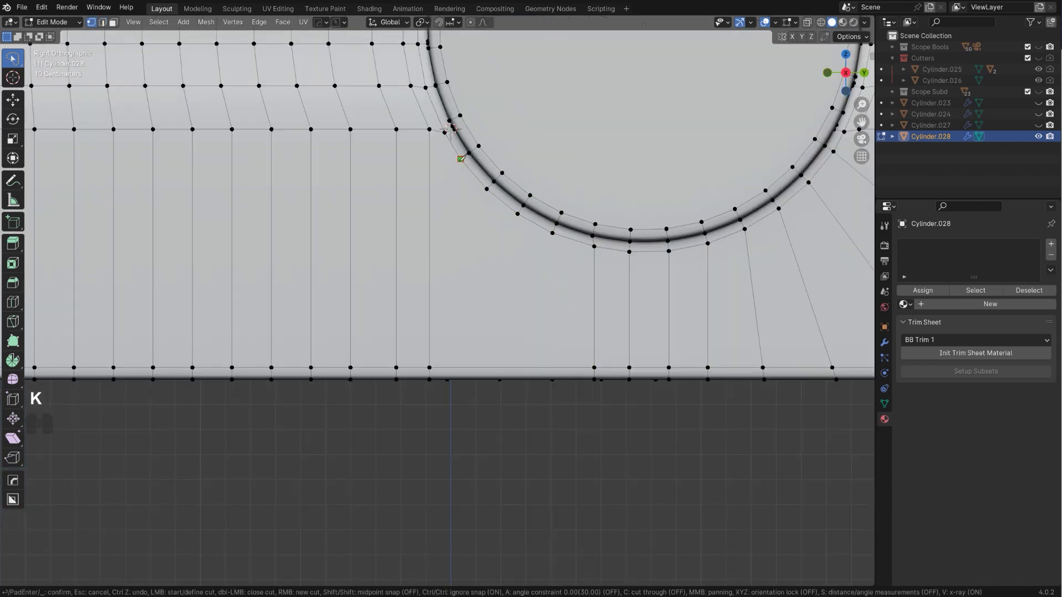
{"action": "key", "text": "a"}
{"action": "key", "text": "c"}
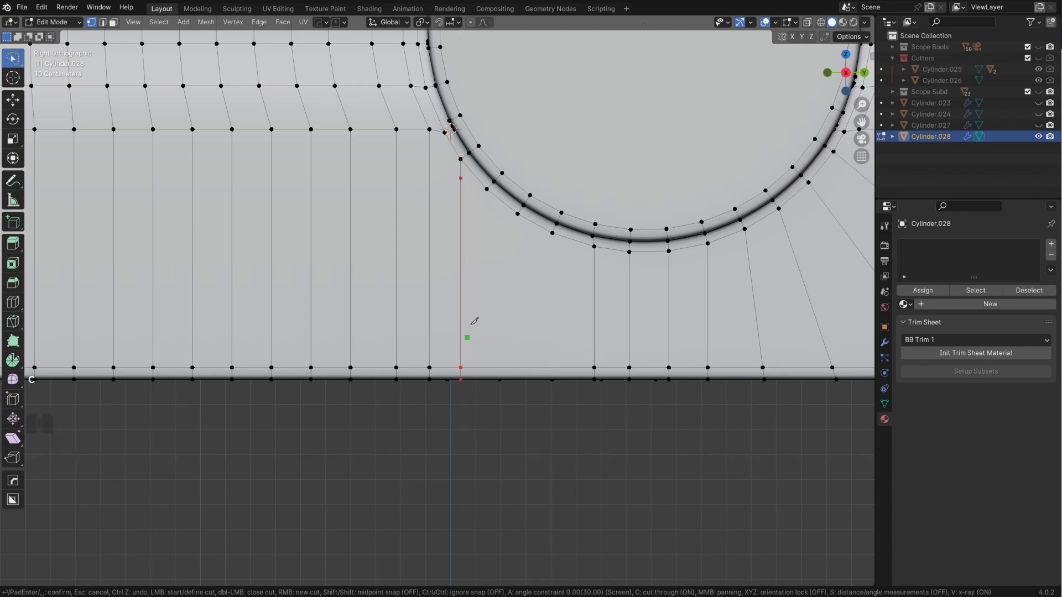
{"action": "left_click", "coordinate": [487, 189]}
{"action": "left_click", "coordinate": [487, 423]}
{"action": "right_click", "coordinate": [505, 433]}
{"action": "key", "text": "a"}
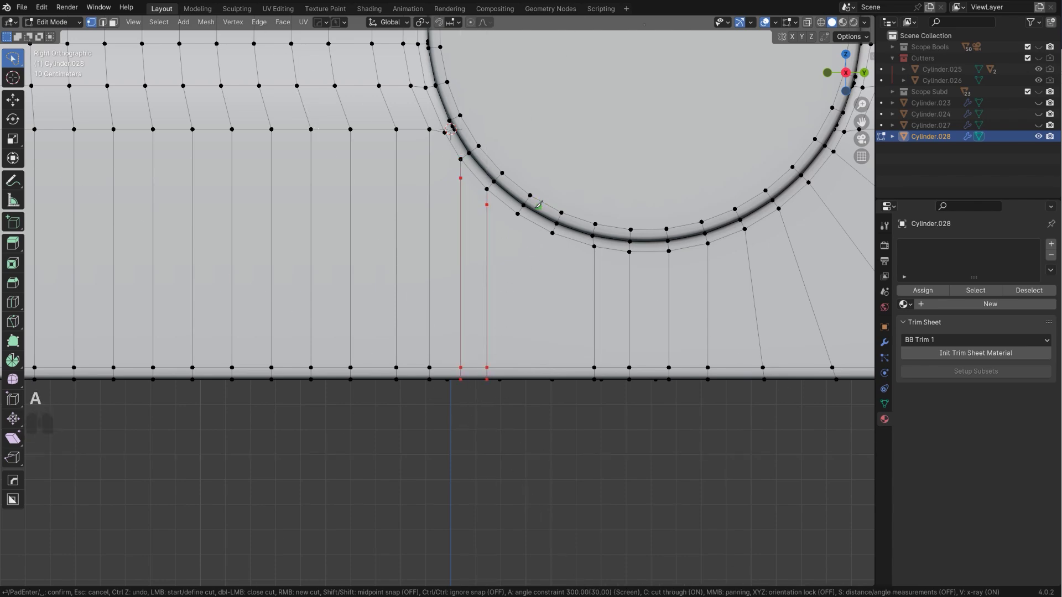
{"action": "left_click", "coordinate": [517, 214]}
{"action": "left_click", "coordinate": [519, 415]}
{"action": "right_click", "coordinate": [531, 398]}
{"action": "left_click", "coordinate": [552, 235]}
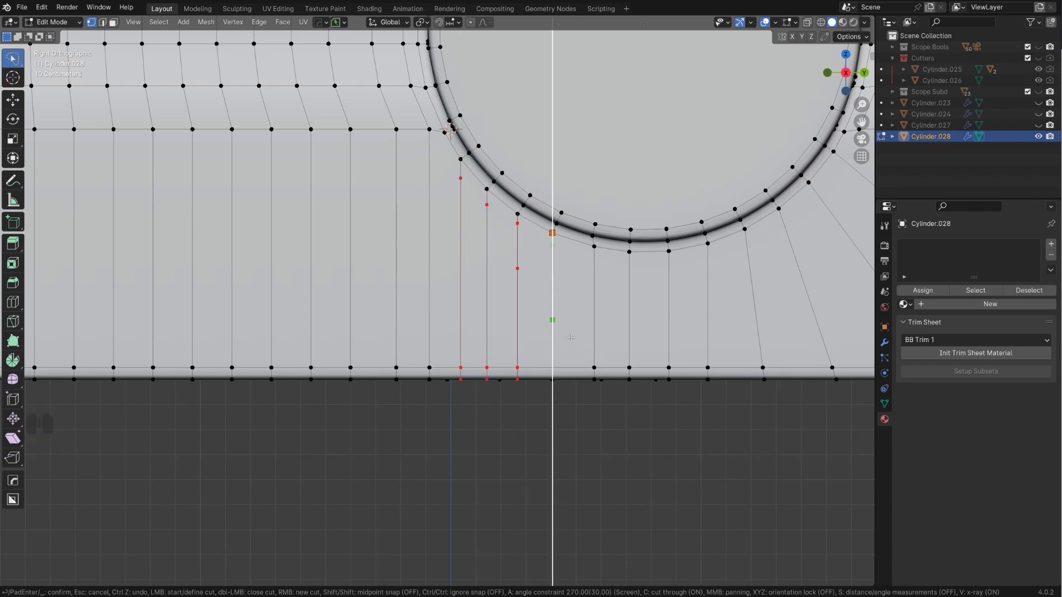
{"action": "scroll", "coordinate": [542, 426], "scroll_direction": "down", "scroll_amount": 6}
{"action": "scroll", "coordinate": [578, 407], "scroll_direction": "up", "scroll_amount": 3}
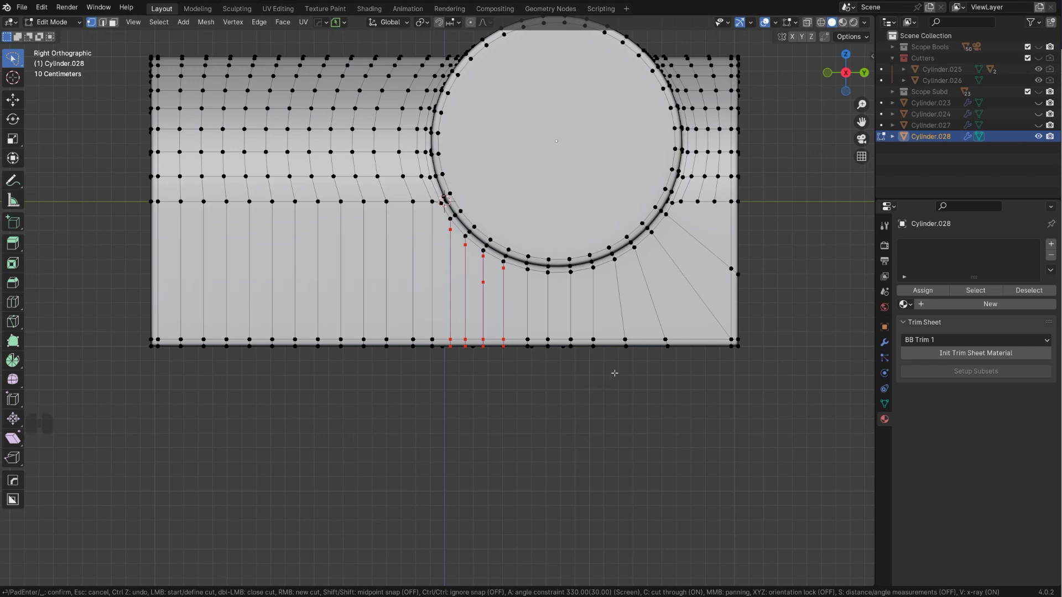
{"action": "scroll", "coordinate": [578, 426], "scroll_direction": "up", "scroll_amount": 1}
{"action": "key", "text": "space"}
Add three evenly spaced loop cuts across the strips fanning out beneath the cross cylinder, with the slide factor at 0
{"action": "key", "text": "ctrl+r"}
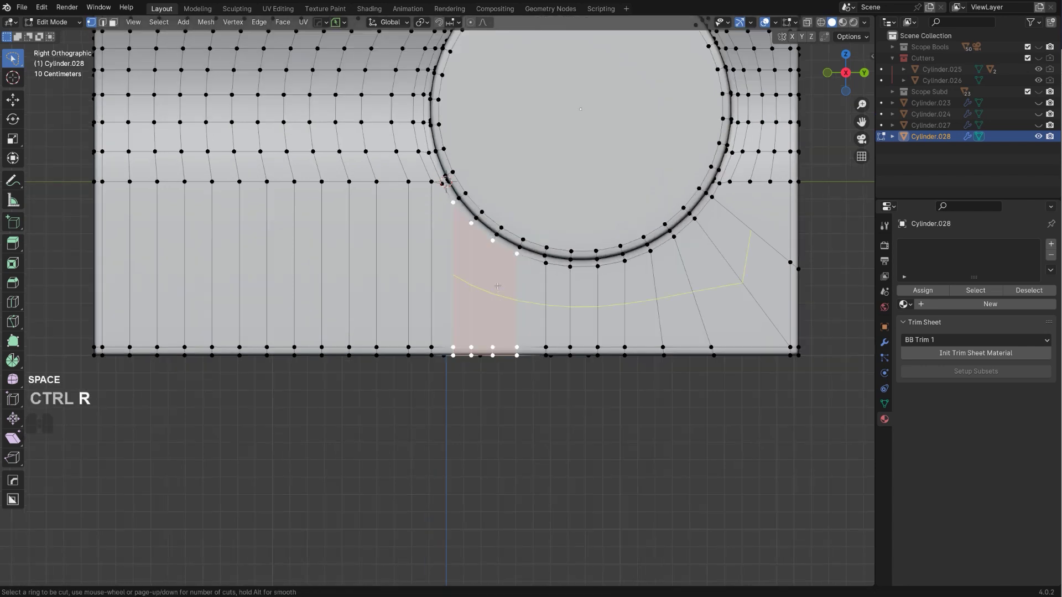
{"action": "scroll", "coordinate": [498, 286], "scroll_direction": "up", "scroll_amount": 3}
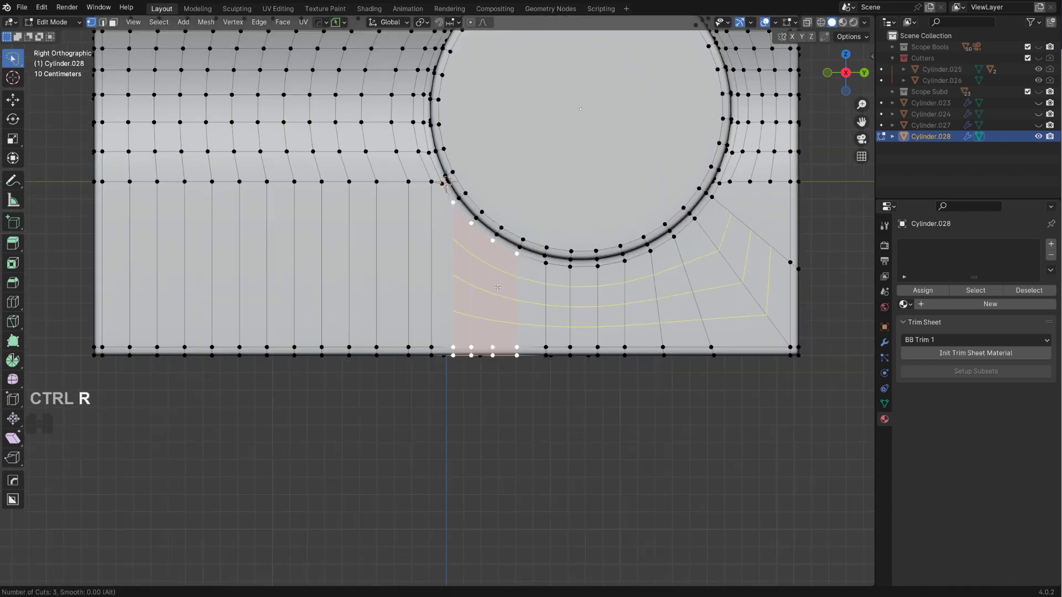
{"action": "left_click", "coordinate": [790, 230]}
{"action": "right_click", "coordinate": [790, 230]}
{"action": "middle_click_drag", "start_coordinate": [790, 231], "coordinate": [565, 275], "text": "shift"}
{"action": "scroll", "coordinate": [566, 275], "scroll_direction": "up", "scroll_amount": 1}
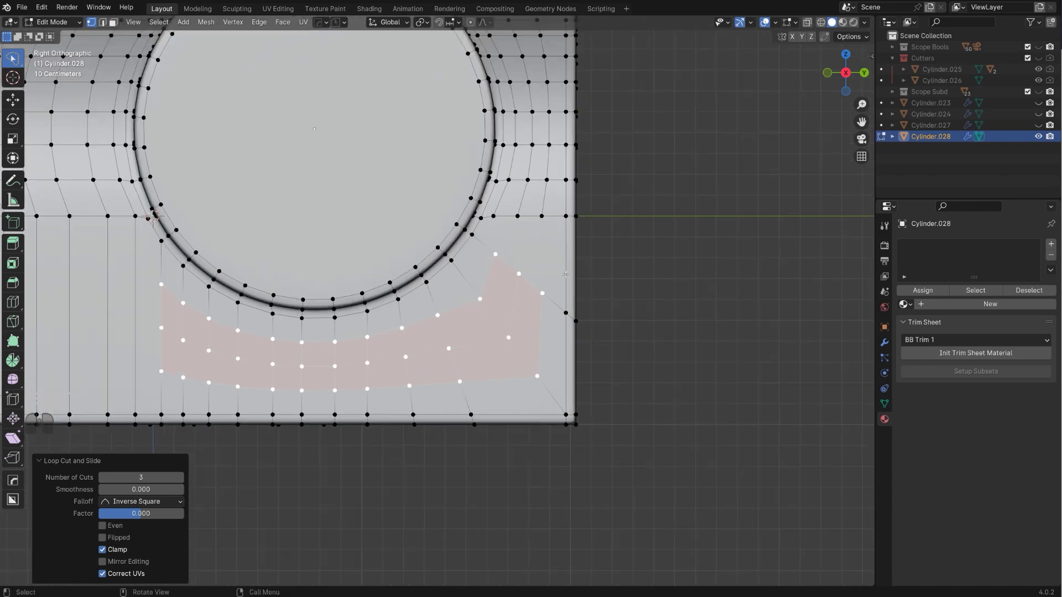
Connect the inner vertex on the horizontal centre line to the nearest fan vertex below and slide it outward by a factor of 0.357
{"action": "left_click", "coordinate": [494, 215]}
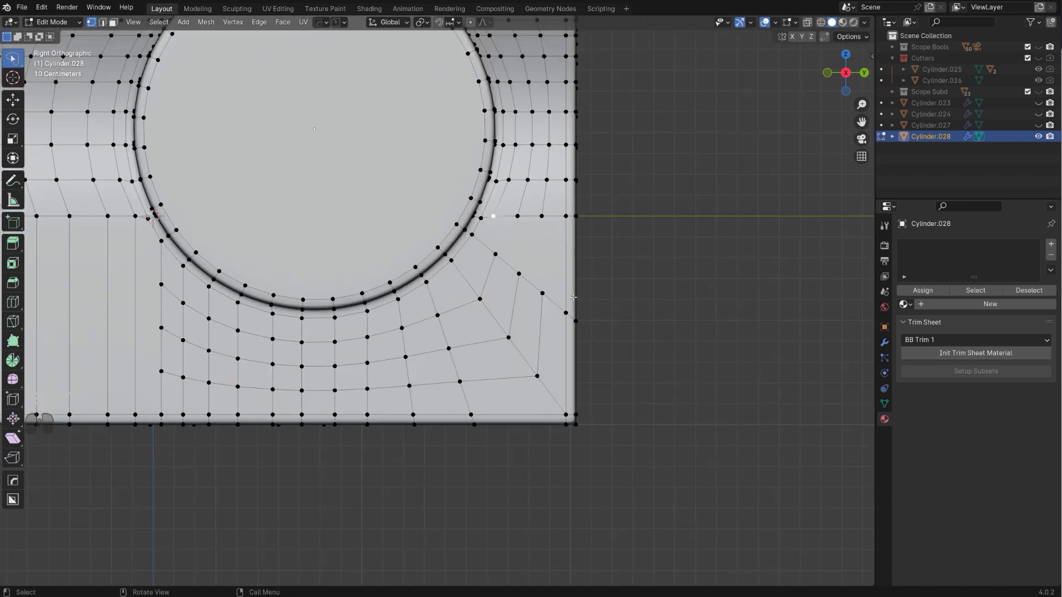
{"action": "key", "text": "j"}
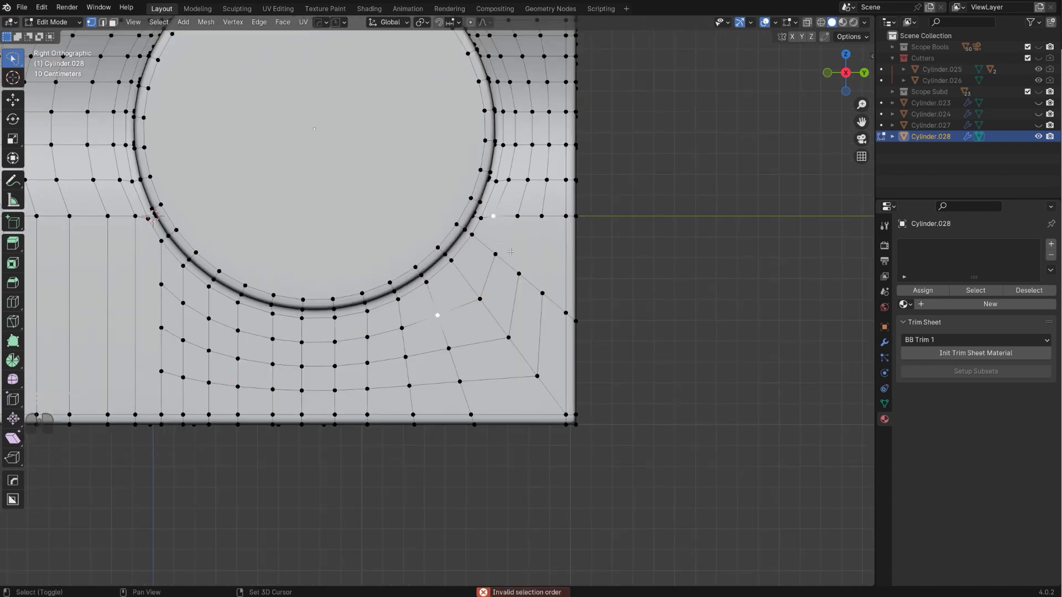
{"action": "left_click", "coordinate": [496, 242], "text": "shift"}
{"action": "scroll", "coordinate": [578, 220], "scroll_direction": "up", "scroll_amount": 2}
{"action": "key", "text": "j"}
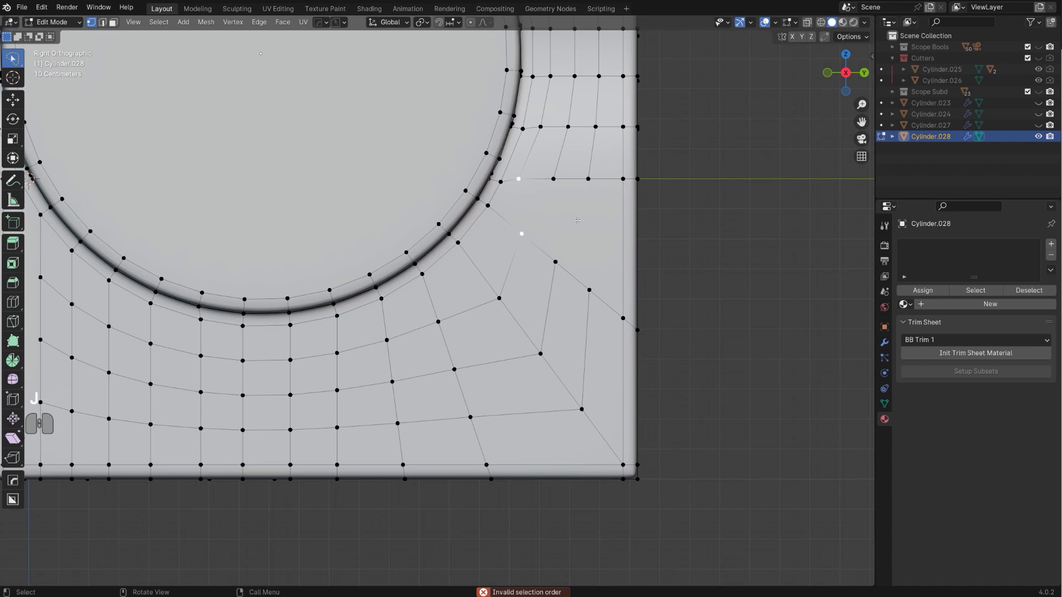
{"action": "left_click", "coordinate": [522, 222]}
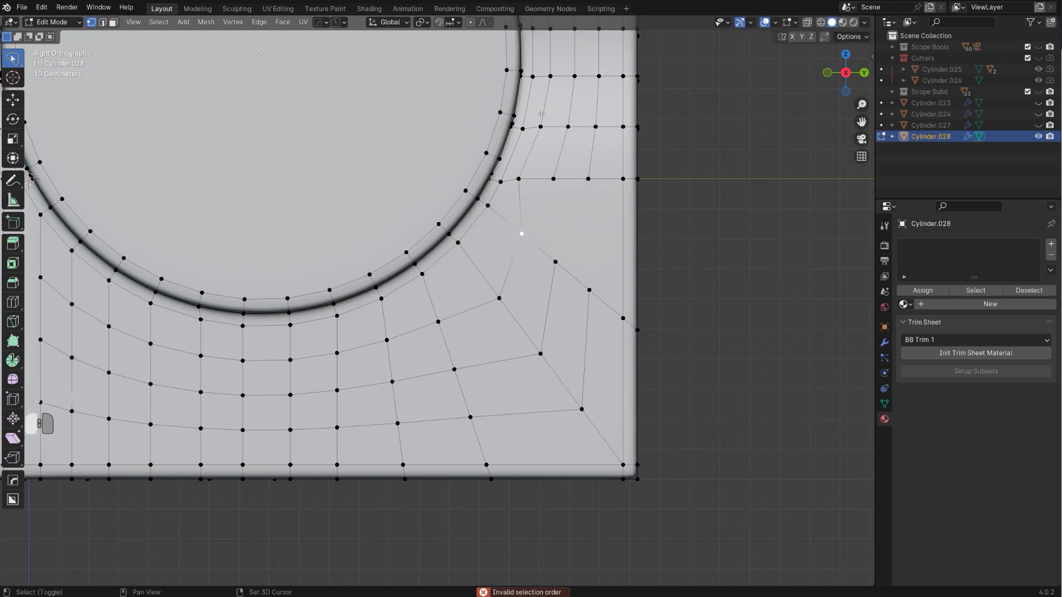
{"action": "key", "text": "h"}
{"action": "key", "text": "ctrl+z"}
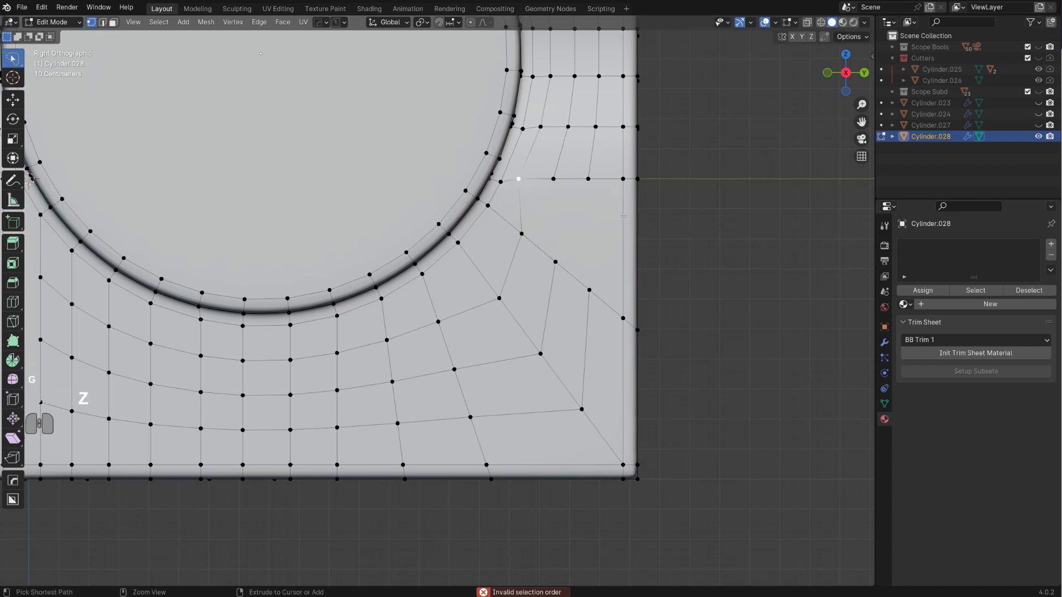
{"action": "key", "text": "g"}
{"action": "key", "text": "g"}
{"action": "left_click", "coordinate": [673, 224]}
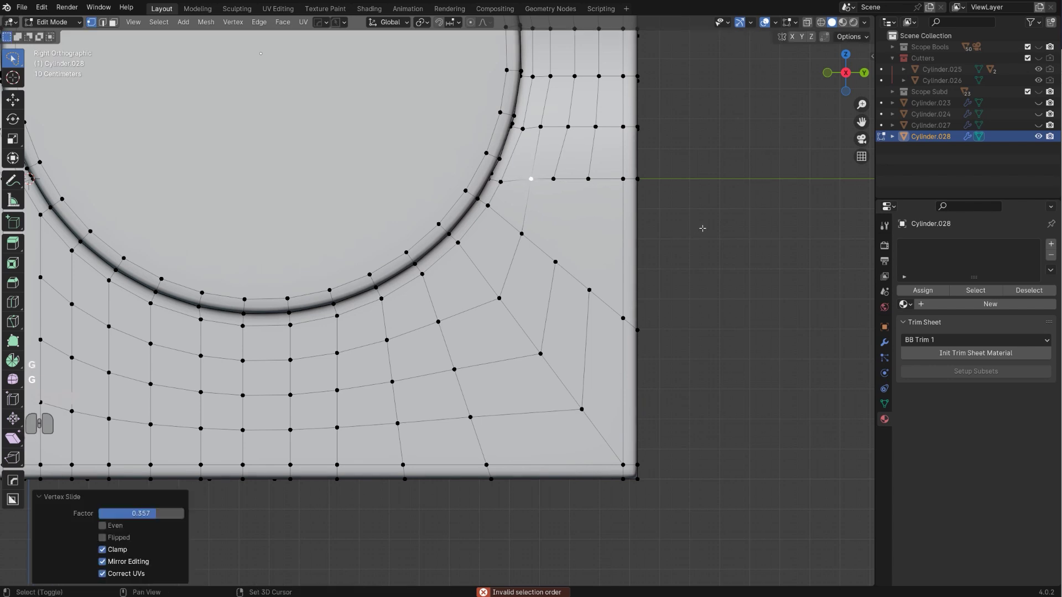
Connect the next two centre-line vertices to their fan vertices below, sliding them outward by factors of 0.238 and 0.131
{"action": "left_click", "coordinate": [556, 260]}
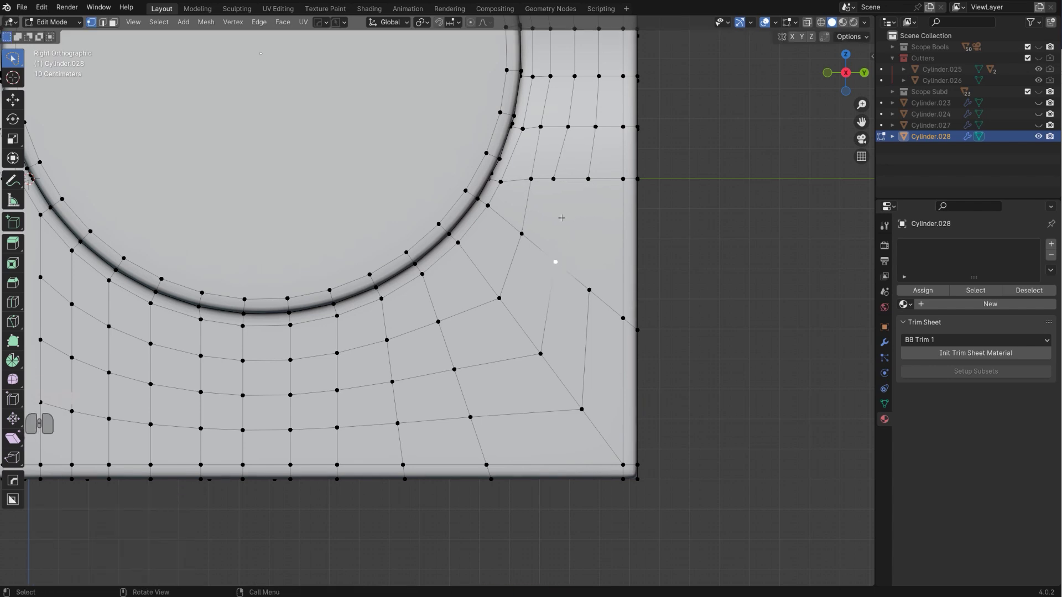
{"action": "key", "text": "g"}
{"action": "key", "text": "g"}
{"action": "left_click", "coordinate": [591, 207]}
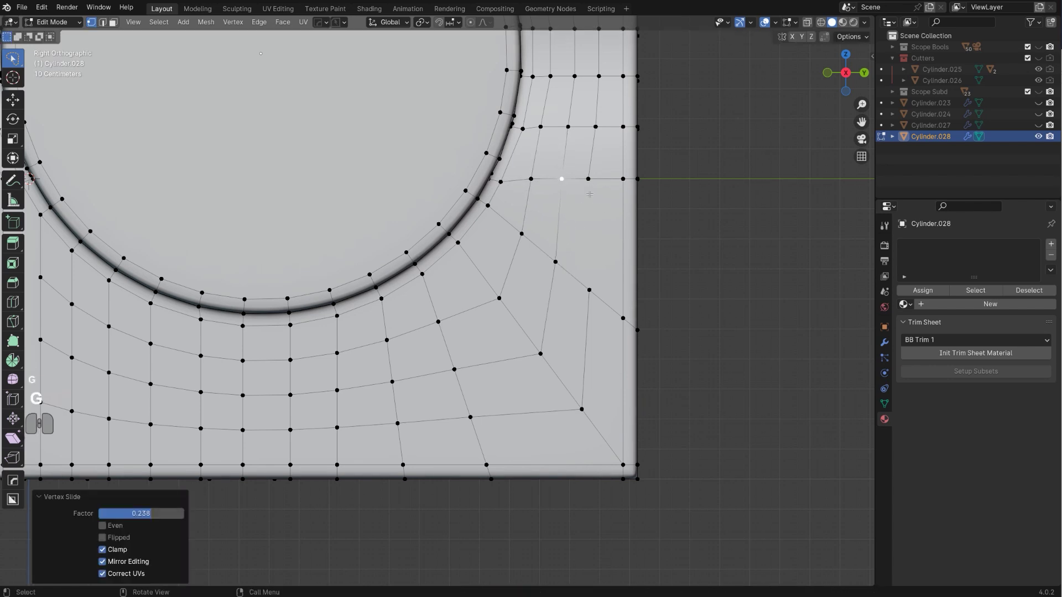
{"action": "left_click", "coordinate": [589, 182]}
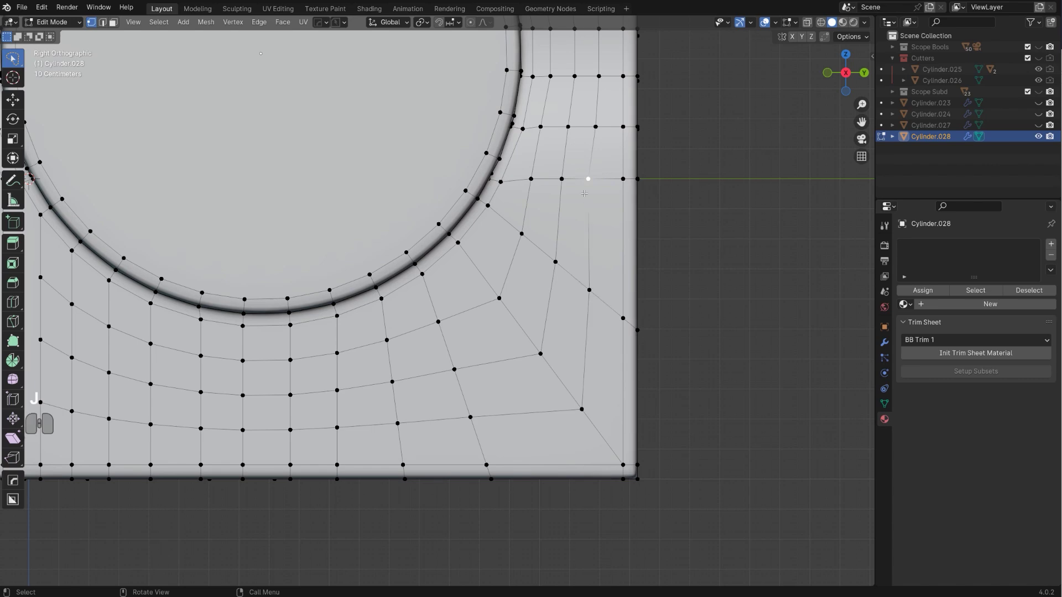
{"action": "key", "text": "g"}
{"action": "key", "text": "g"}
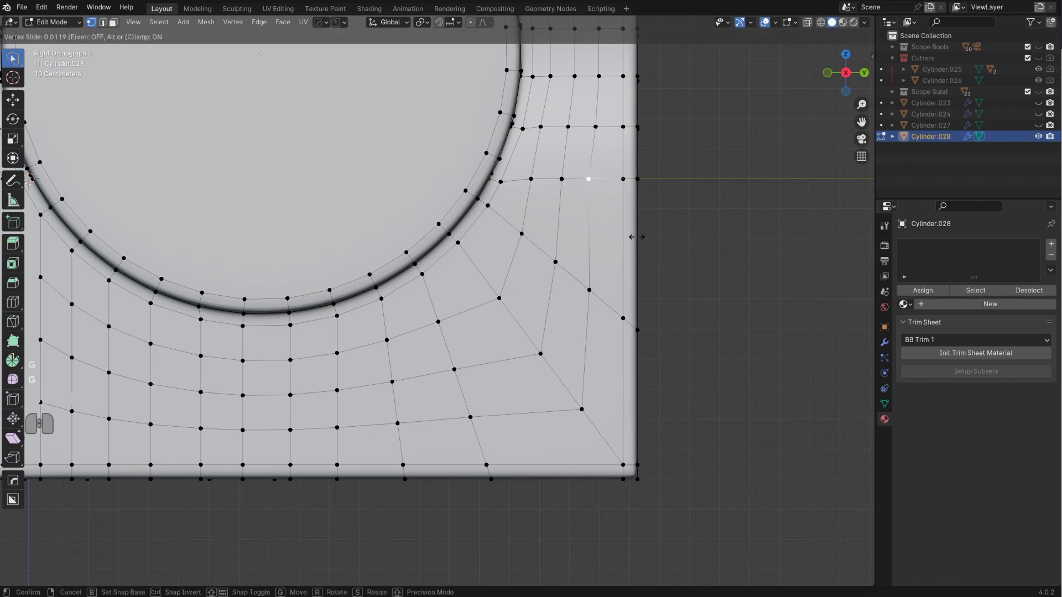
{"action": "left_click", "coordinate": [679, 244]}
Try three evenly spaced loop cuts across the long flat lower side beside the cross cylinder, then undo them
{"action": "scroll", "coordinate": [658, 278], "scroll_direction": "down", "scroll_amount": 2}
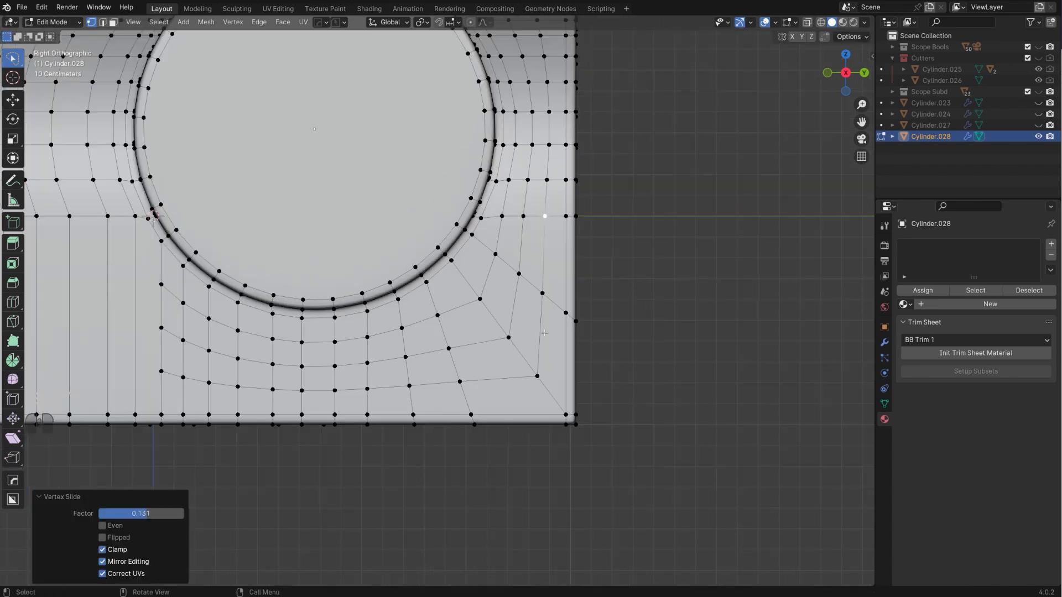
{"action": "middle_click_drag", "start_coordinate": [332, 287], "coordinate": [623, 289], "text": "shift"}
{"action": "scroll", "coordinate": [437, 300], "scroll_direction": "down", "scroll_amount": 2}
{"action": "middle_click_drag", "start_coordinate": [273, 314], "coordinate": [406, 324], "text": "shift"}
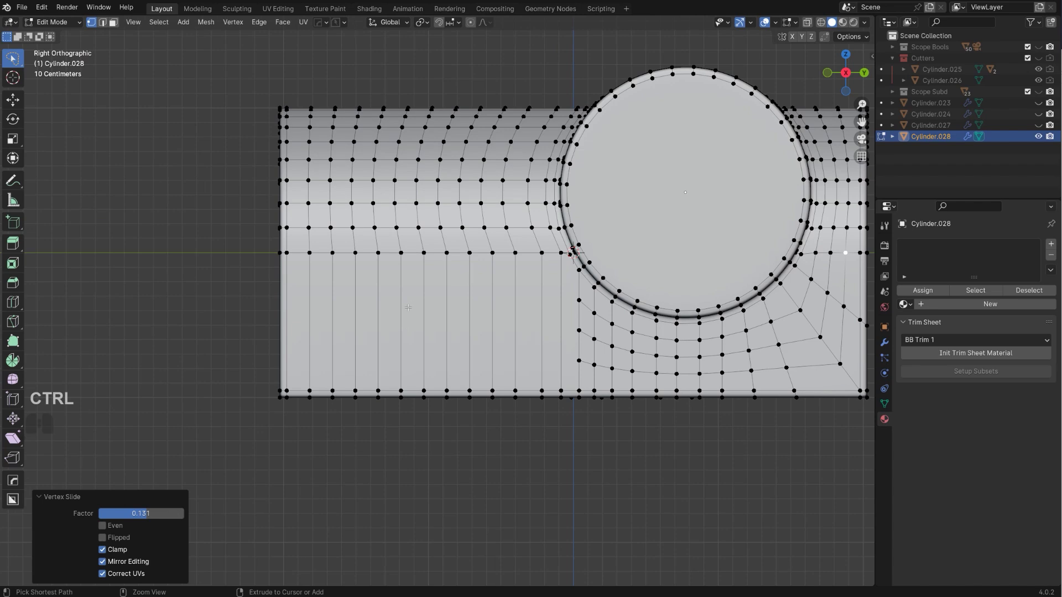
{"action": "key", "text": "ctrl+r"}
{"action": "scroll", "coordinate": [408, 305], "scroll_direction": "up", "scroll_amount": 2}
{"action": "middle_click_drag", "start_coordinate": [590, 301], "coordinate": [528, 307], "text": "shift"}
{"action": "scroll", "coordinate": [528, 307], "scroll_direction": "up", "scroll_amount": 1}
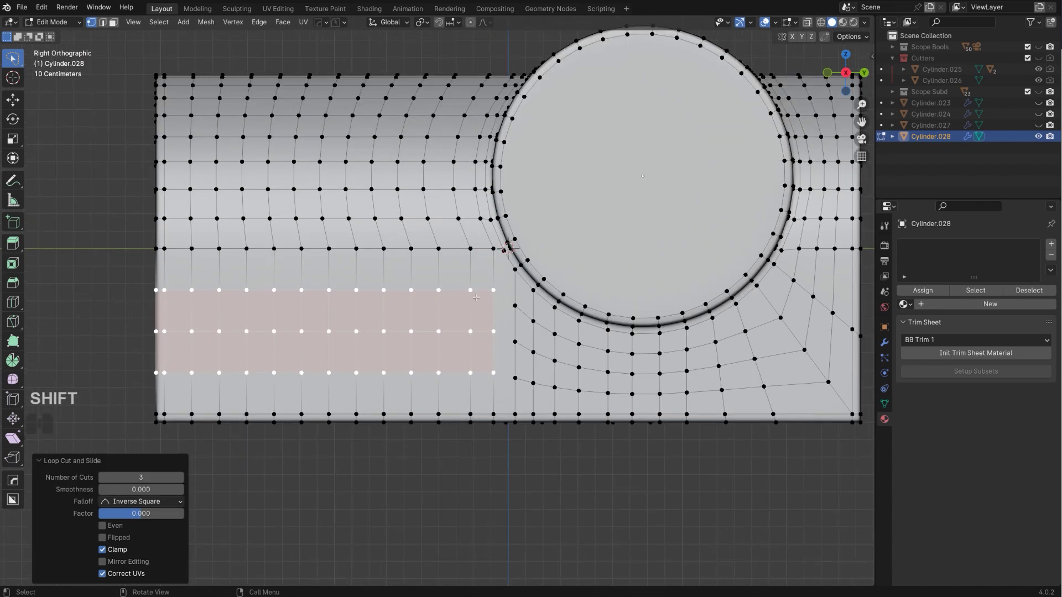
{"action": "left_click", "coordinate": [493, 289]}
{"action": "key", "text": "Tab"}
{"action": "left_click", "coordinate": [418, 290]}
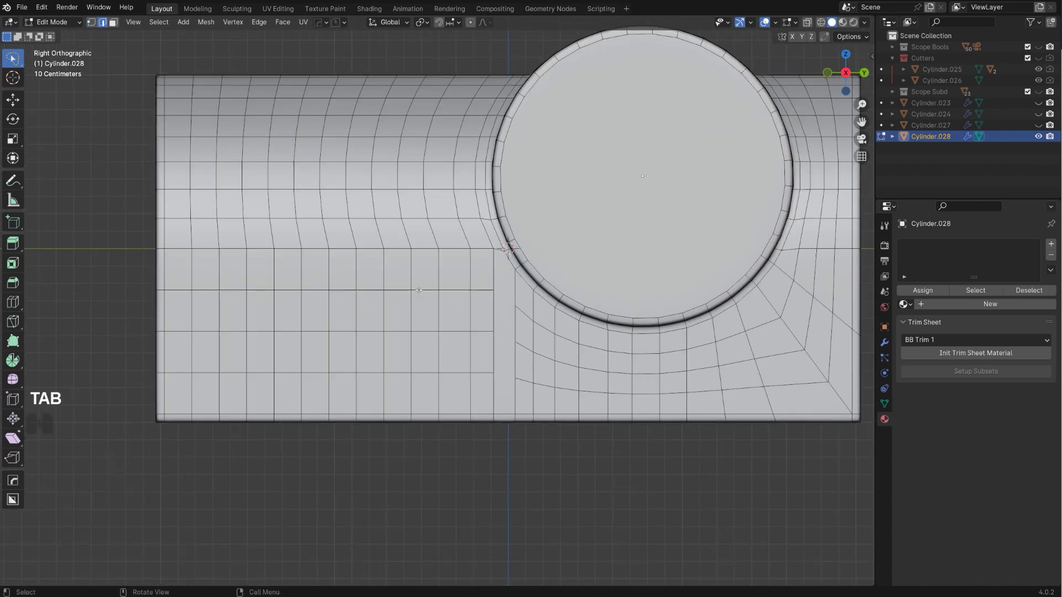
{"action": "key", "text": "ctrl+z"}
{"action": "key", "text": "ctrl+z"}
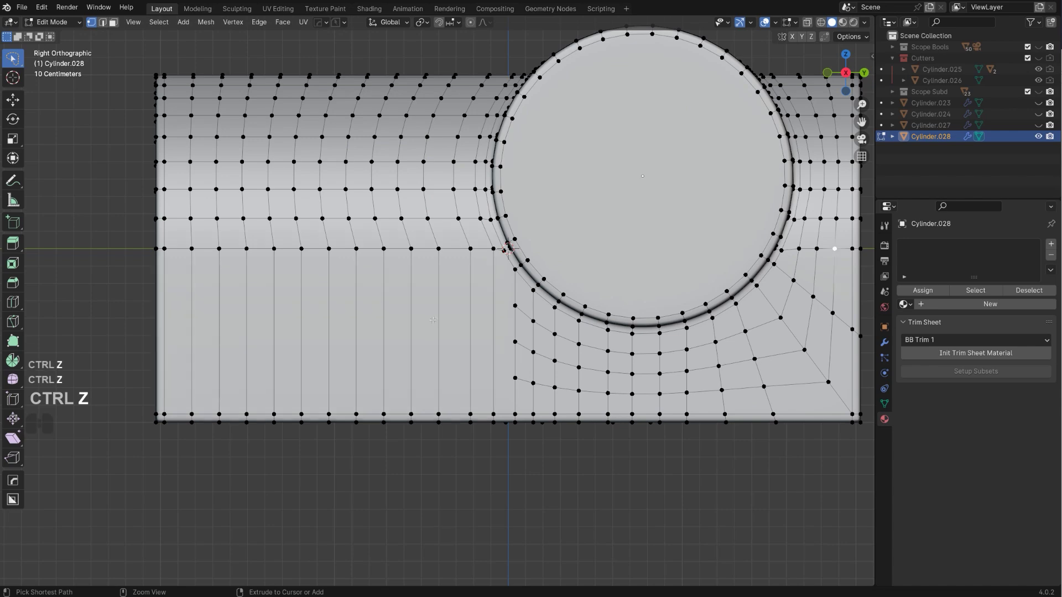
Add four evenly spaced loop cuts across the long flat lower side and connect the upper two loop ends to the vertices by the cylinder
{"action": "left_click", "coordinate": [419, 312]}
{"action": "right_click", "coordinate": [421, 312]}
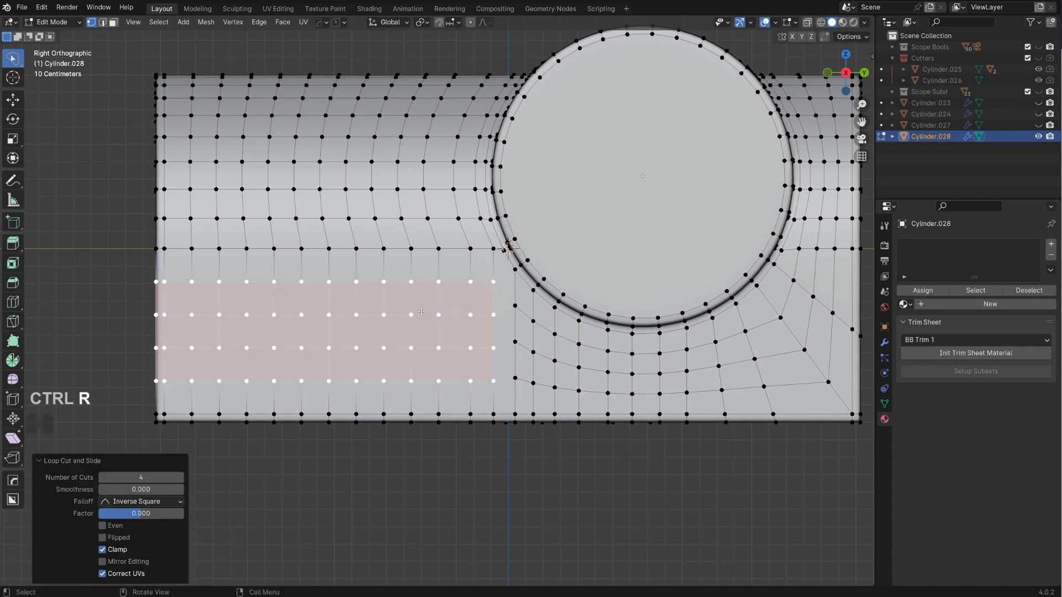
{"action": "left_click", "coordinate": [504, 280]}
{"action": "scroll", "coordinate": [524, 308], "scroll_direction": "up", "scroll_amount": 2}
{"action": "key", "text": "j"}
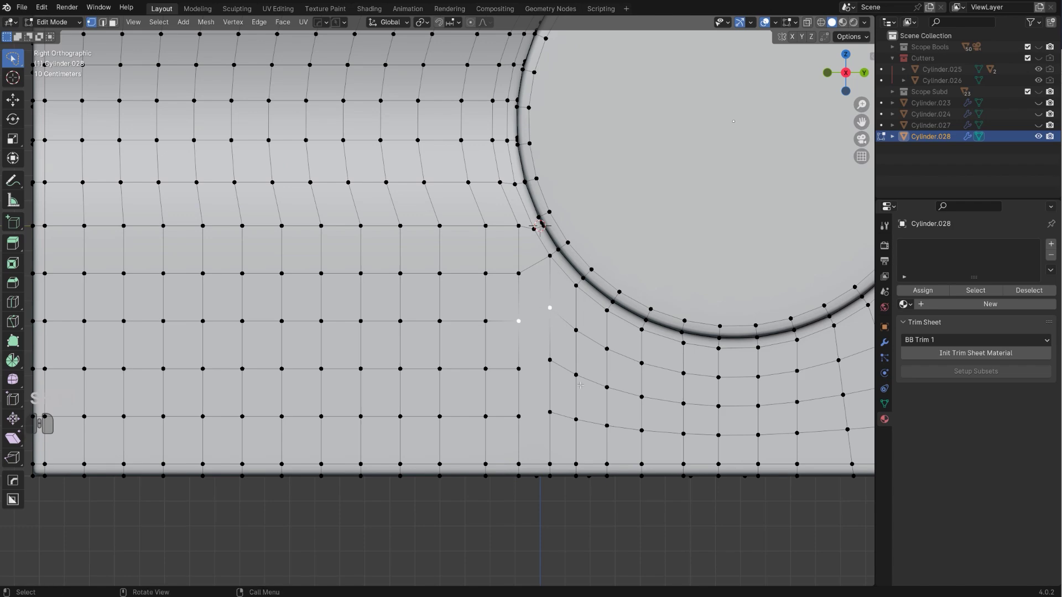
{"action": "scroll", "coordinate": [530, 352], "scroll_direction": "down", "scroll_amount": 1}
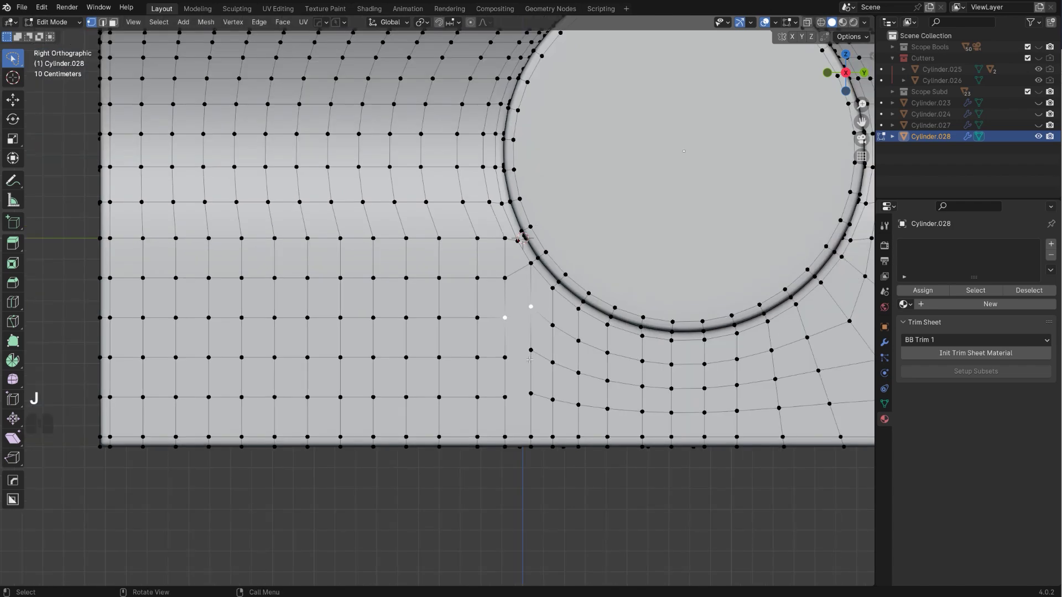
Knife the second loop's end directly to the second column of the arc loop and dissolve the leftover edges above the cut
{"action": "key", "text": "k"}
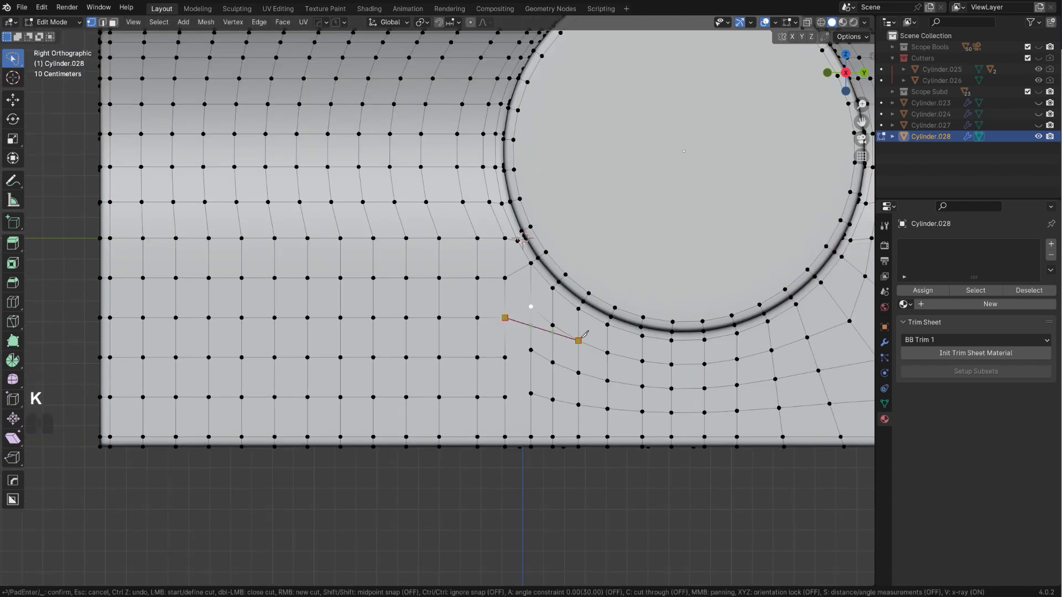
{"action": "key", "text": "space"}
{"action": "scroll", "coordinate": [579, 335], "scroll_direction": "up", "scroll_amount": 2}
{"action": "key", "text": "Tab"}
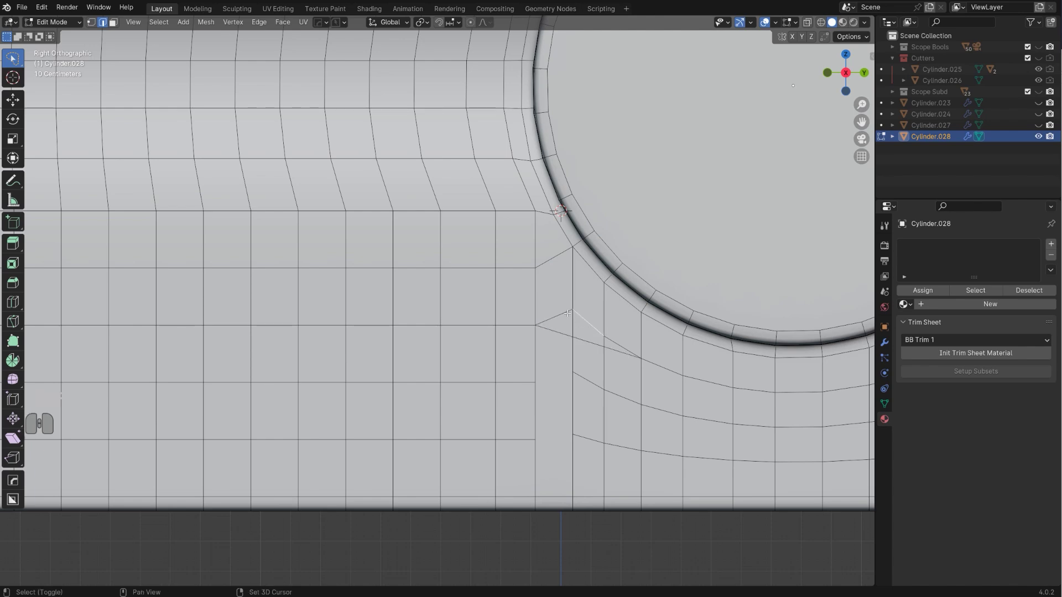
{"action": "key", "text": "x"}
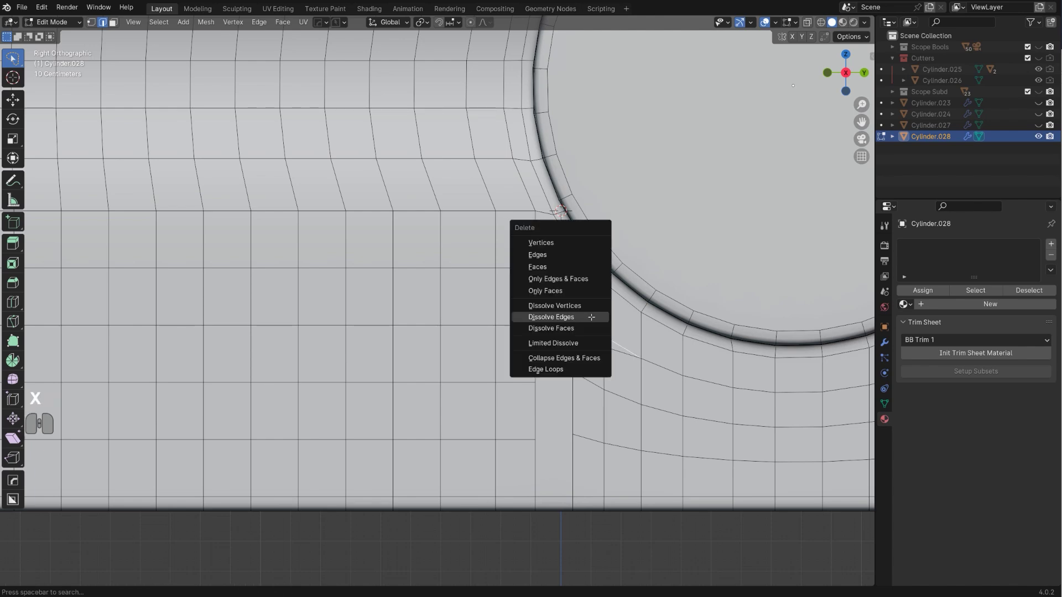
{"action": "left_click", "coordinate": [592, 313]}
{"action": "scroll", "coordinate": [464, 363], "scroll_direction": "down", "scroll_amount": 2}
{"action": "key", "text": "Tab"}
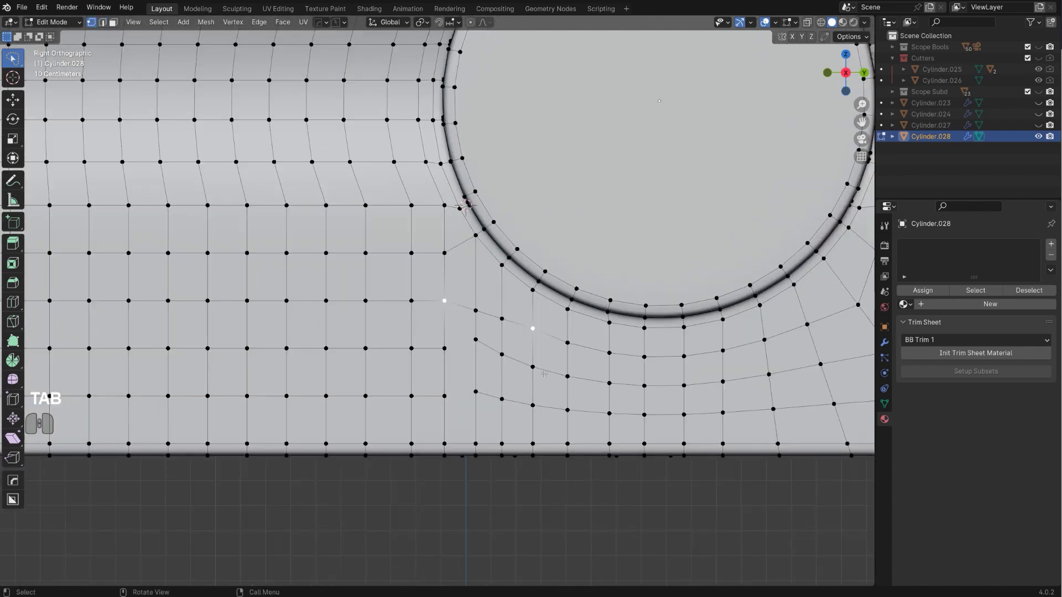
Adjust the end vertex of the middle arc loop and connect the lower two arc loops to the facing ends of the flat side's loops
{"action": "key", "text": "alt+a"}
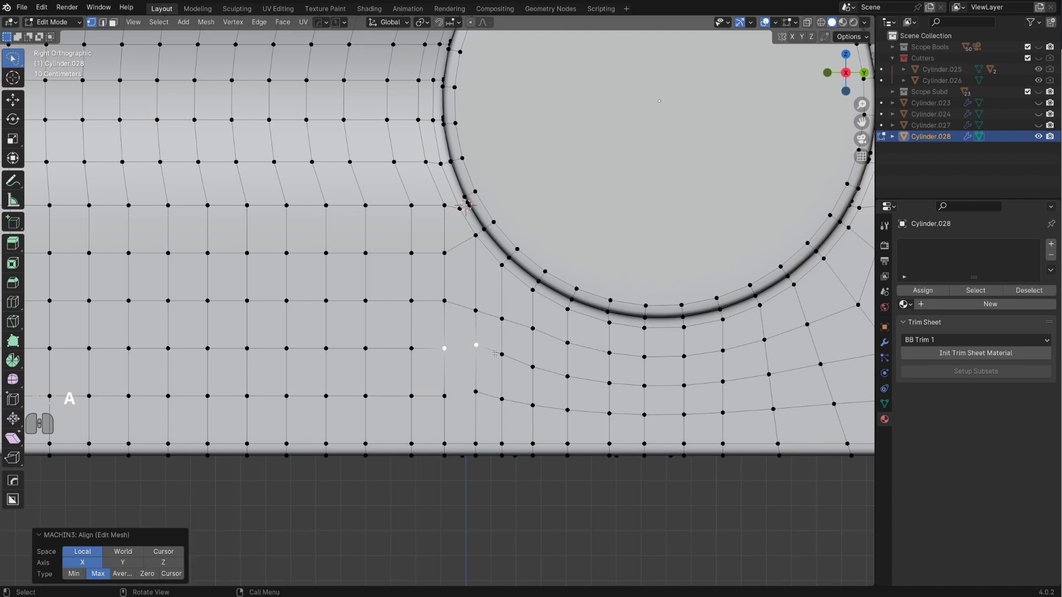
{"action": "left_click", "coordinate": [443, 347], "text": "shift"}
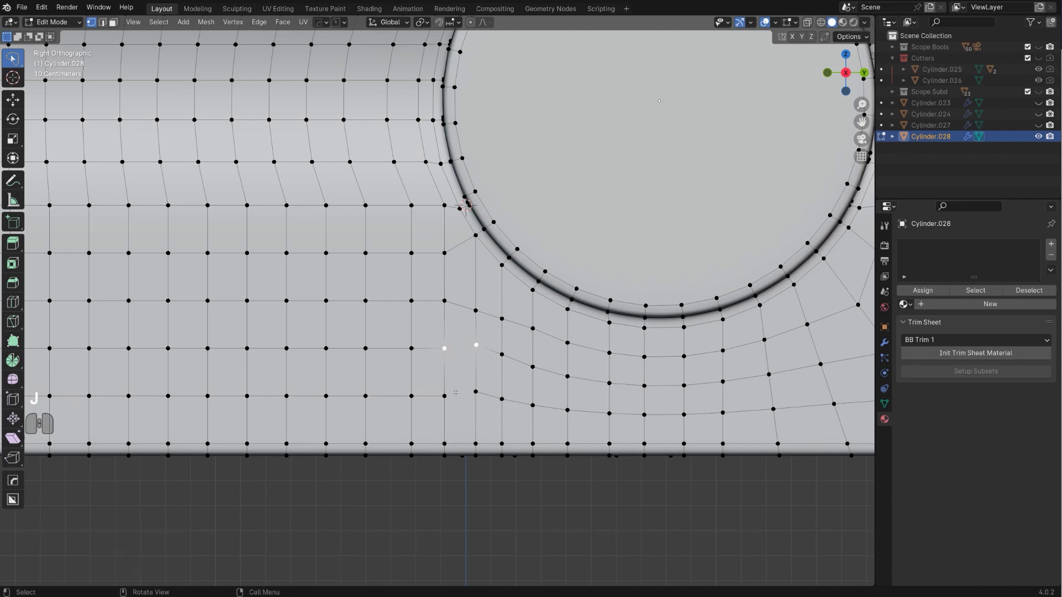
{"action": "scroll", "coordinate": [469, 393], "scroll_direction": "down", "scroll_amount": 2}
{"action": "scroll", "coordinate": [468, 395], "scroll_direction": "up", "scroll_amount": 1}
Relax the lowest loop with LoopTools where it passes from the flat side to beneath the cross cylinder
{"action": "key", "text": "Tab"}
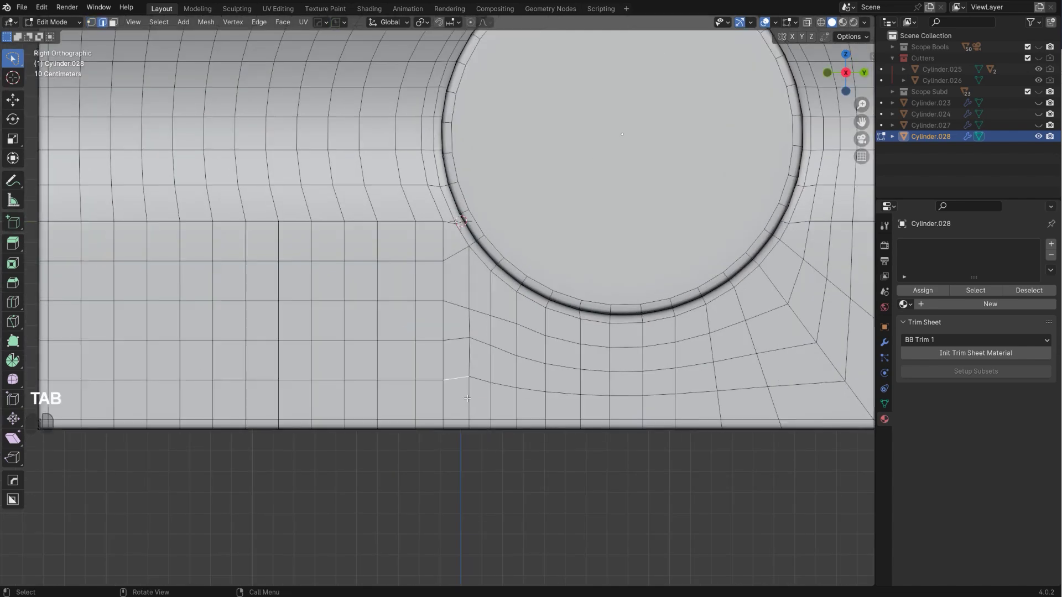
{"action": "left_click", "coordinate": [619, 401], "text": "ctrl"}
{"action": "key", "text": "ctrl+e"}
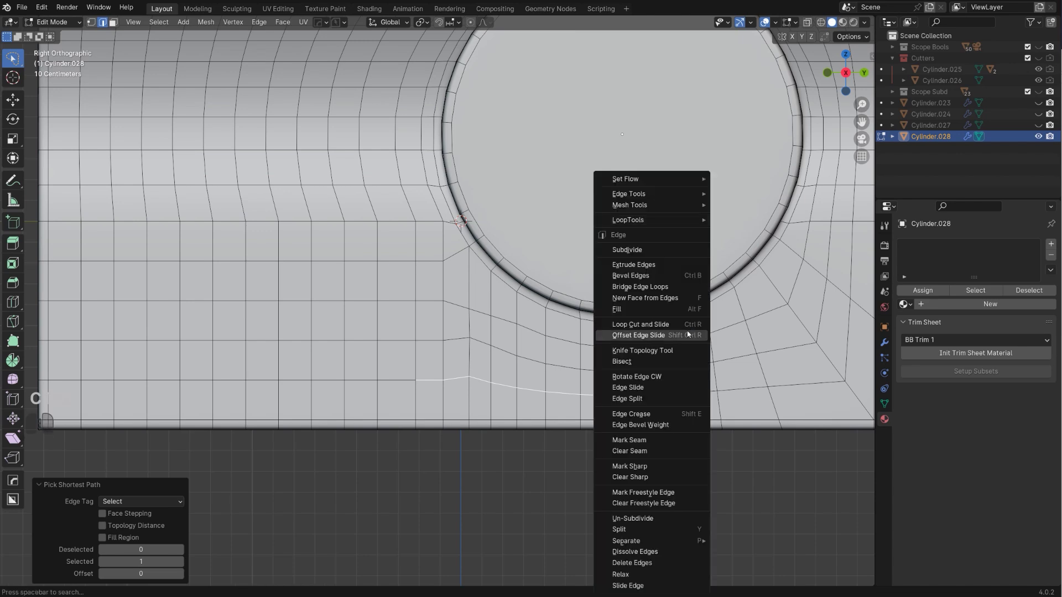
{"action": "mouse_move", "coordinate": [686, 222]}
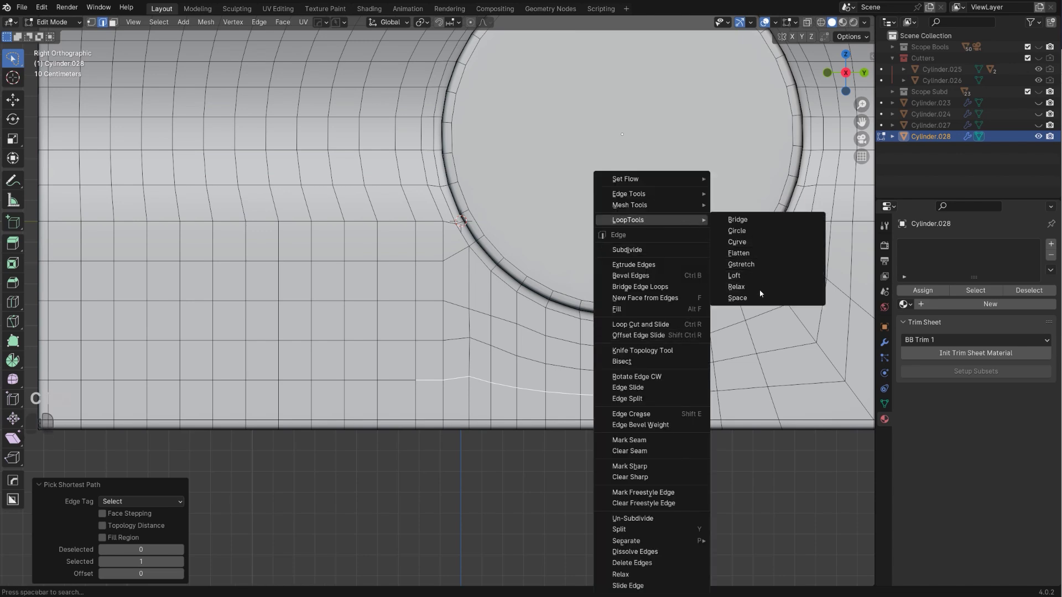
{"action": "left_click", "coordinate": [759, 288]}
Relax the middle loop beneath the cross cylinder with LoopTools, using cubic interpolation and 1 iteration
{"action": "left_click", "coordinate": [417, 344]}
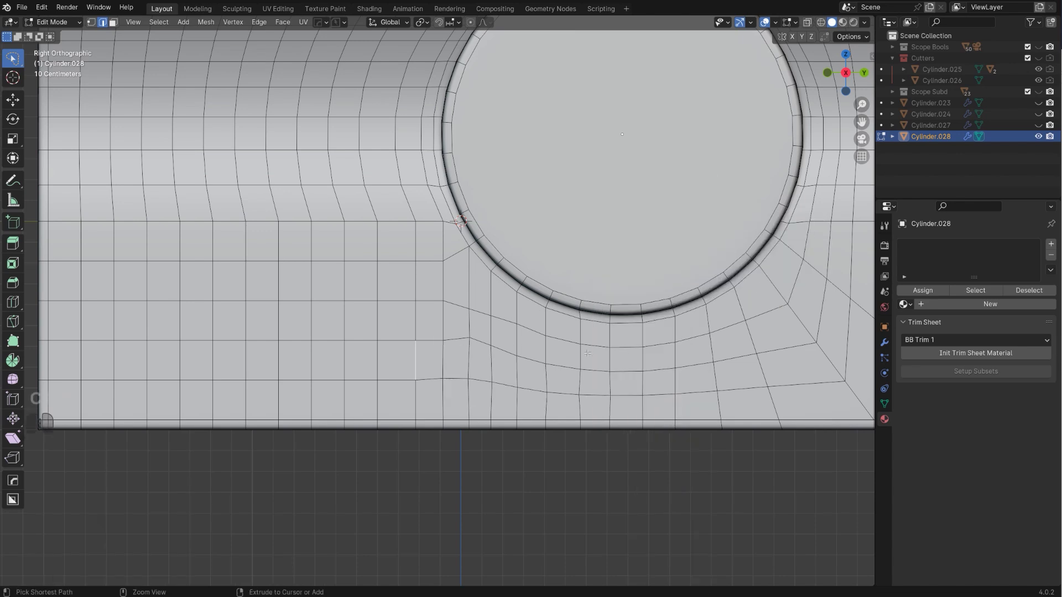
{"action": "left_click", "coordinate": [687, 356], "text": "ctrl"}
{"action": "key", "text": "ctrl+e"}
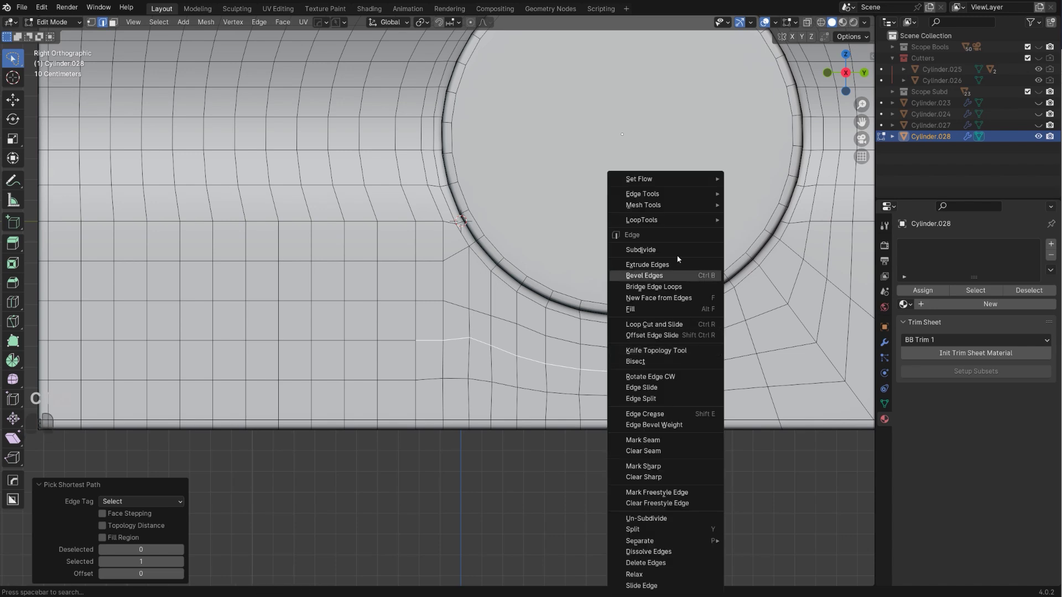
{"action": "mouse_move", "coordinate": [684, 217]}
{"action": "left_click", "coordinate": [764, 285]}
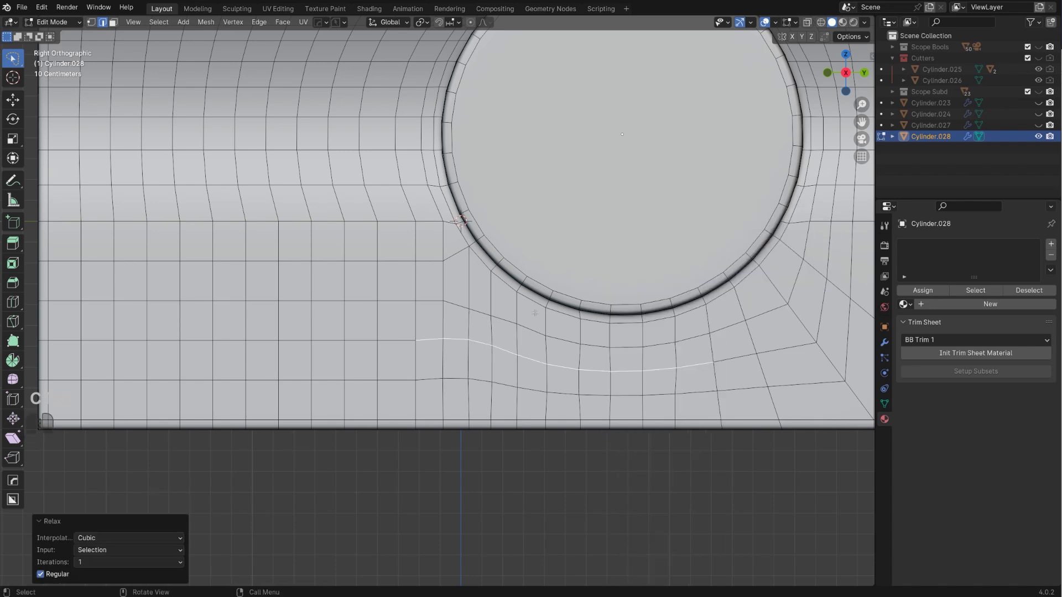
Relax the upper of the three loops beneath the cross cylinder with LoopTools
{"action": "left_click", "coordinate": [441, 297]}
{"action": "left_click", "coordinate": [686, 339], "text": "ctrl"}
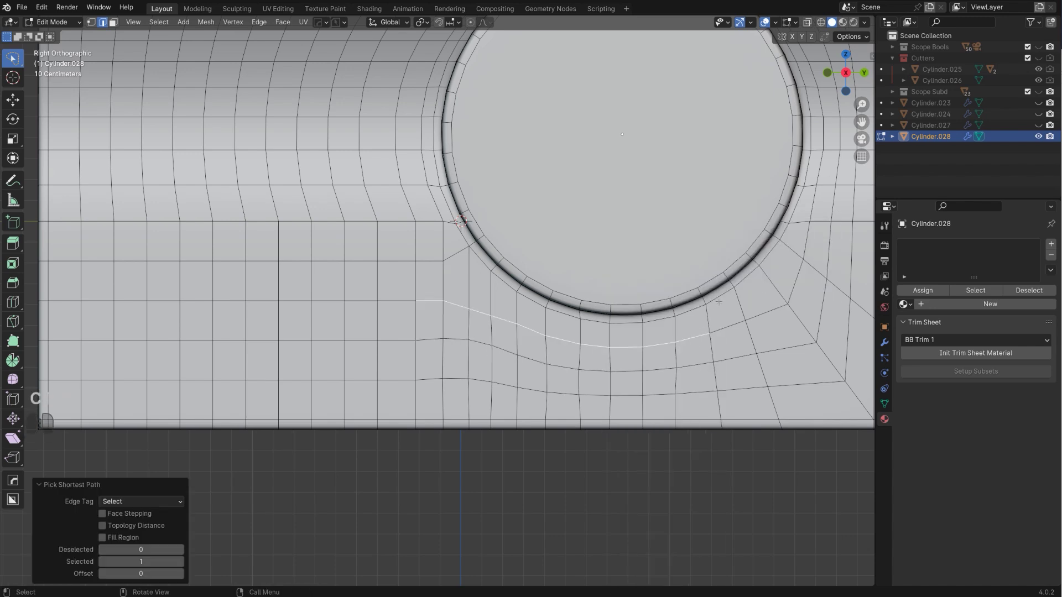
{"action": "key", "text": "ctrl+e"}
{"action": "mouse_move", "coordinate": [698, 225]}
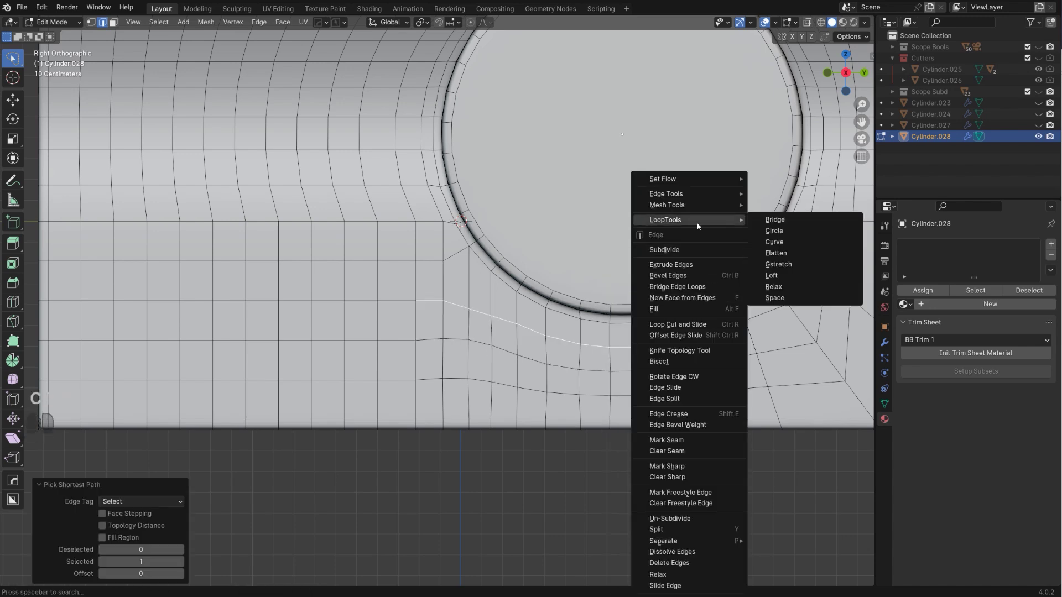
{"action": "left_click", "coordinate": [796, 285]}
Relax the three edge loops with LoopTools where they curve around the cross cylinder's lower corner toward the housing's short end
{"action": "middle_click_drag", "start_coordinate": [704, 359], "coordinate": [488, 373], "text": "shift"}
{"action": "left_click", "coordinate": [483, 358]}
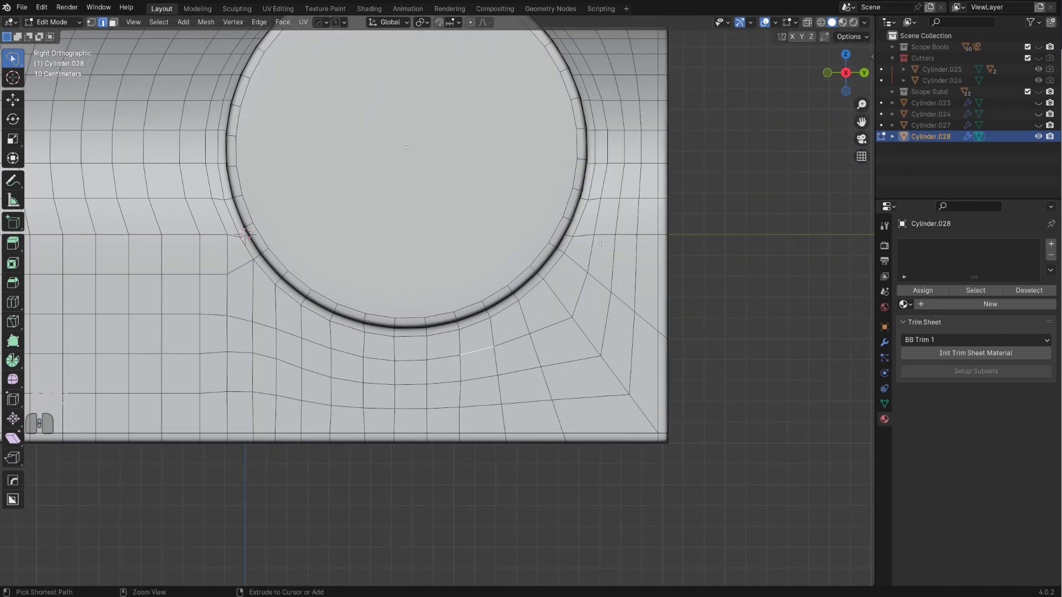
{"action": "left_click", "coordinate": [593, 261], "text": "ctrl"}
{"action": "left_click", "coordinate": [481, 389], "text": "shift"}
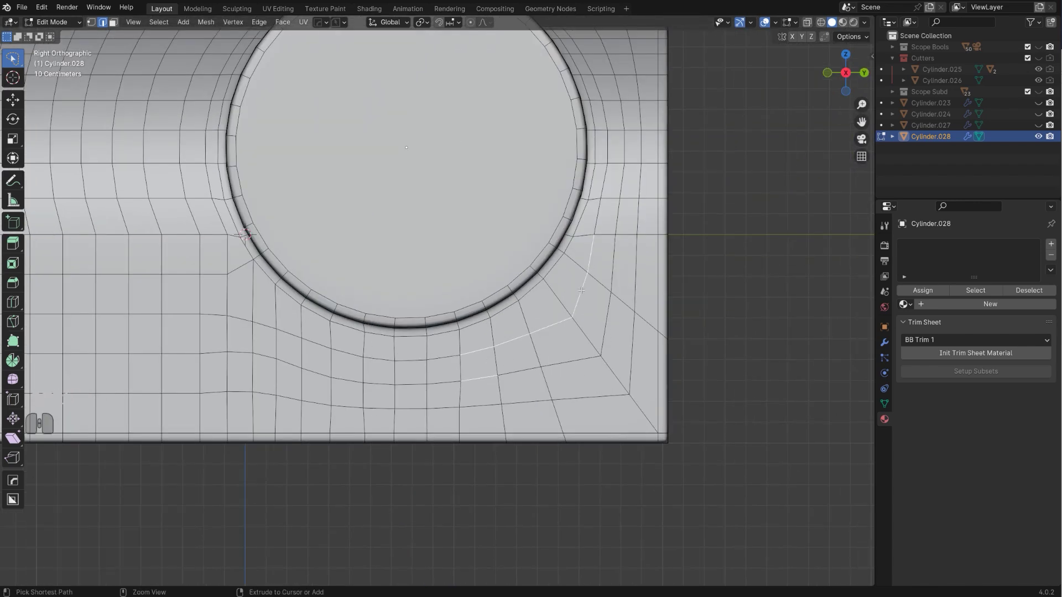
{"action": "left_click", "coordinate": [623, 254], "text": "ctrl"}
{"action": "left_click", "coordinate": [488, 411], "text": "shift"}
{"action": "left_click", "coordinate": [638, 263], "text": "ctrl"}
{"action": "middle_click_drag", "start_coordinate": [612, 348], "coordinate": [548, 336], "text": "shift"}
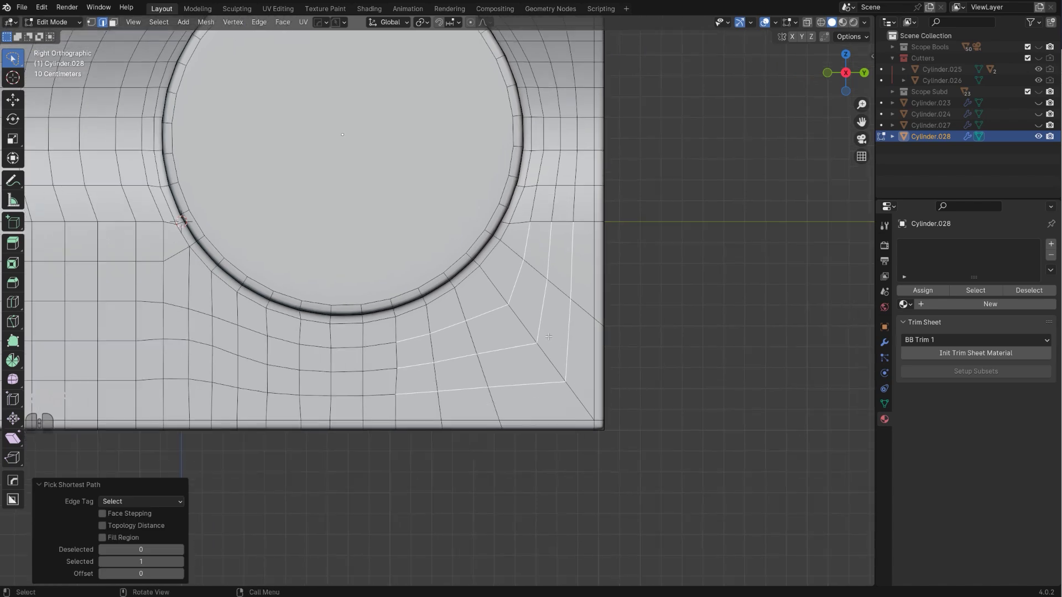
{"action": "right_click", "coordinate": [548, 335]}
{"action": "mouse_move", "coordinate": [571, 217]}
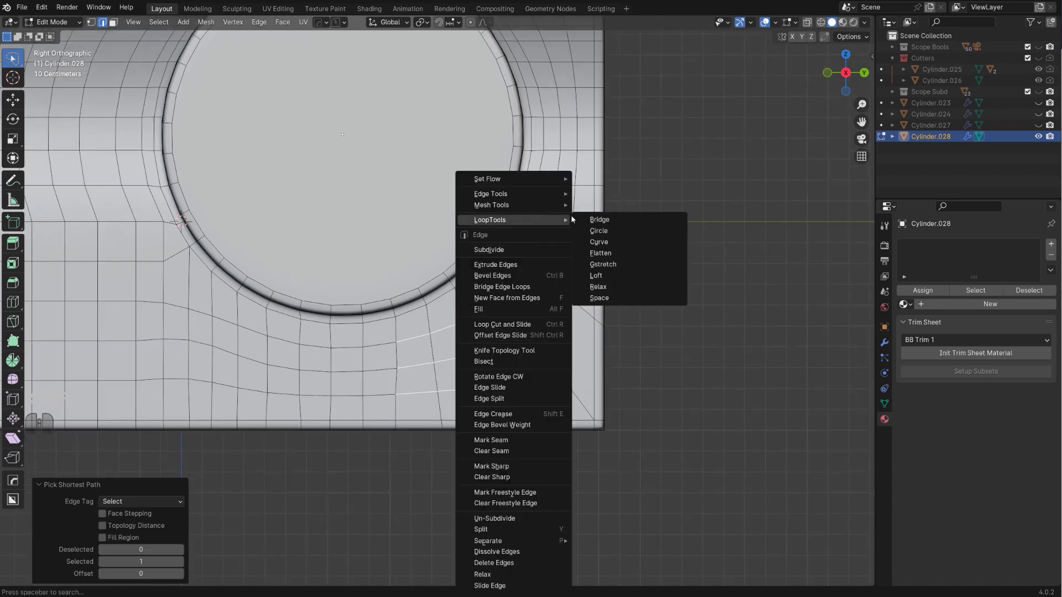
{"action": "left_click", "coordinate": [618, 291]}
{"action": "scroll", "coordinate": [620, 399], "scroll_direction": "down", "scroll_amount": 2}
{"action": "left_click", "coordinate": [633, 343]}
{"action": "middle_click_drag", "start_coordinate": [633, 343], "coordinate": [675, 360], "text": "shift"}
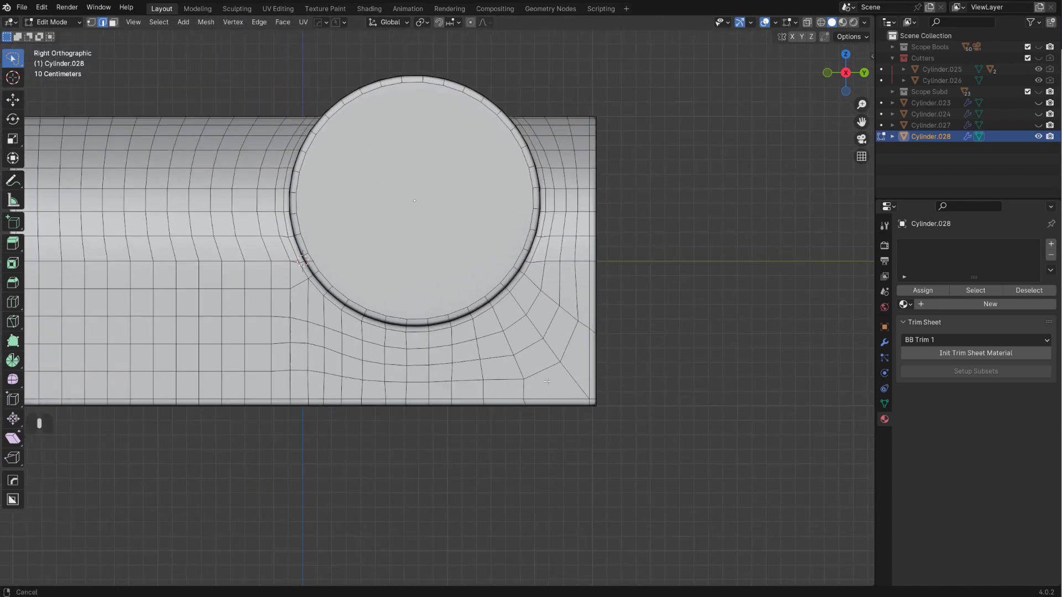
Symmetrize the housing mesh along its Z axis from positive to negative with MACHIN3 Symmetrize
{"action": "scroll", "coordinate": [546, 407], "scroll_direction": "down", "scroll_amount": 2}
{"action": "middle_click_drag", "start_coordinate": [513, 408], "coordinate": [566, 414], "text": "shift"}
{"action": "scroll", "coordinate": [589, 391], "scroll_direction": "up", "scroll_amount": 1}
{"action": "middle_click_drag", "start_coordinate": [465, 407], "coordinate": [545, 379]}
{"action": "key", "text": "alt+x"}
{"action": "middle_click_drag", "start_coordinate": [541, 327], "coordinate": [525, 370]}
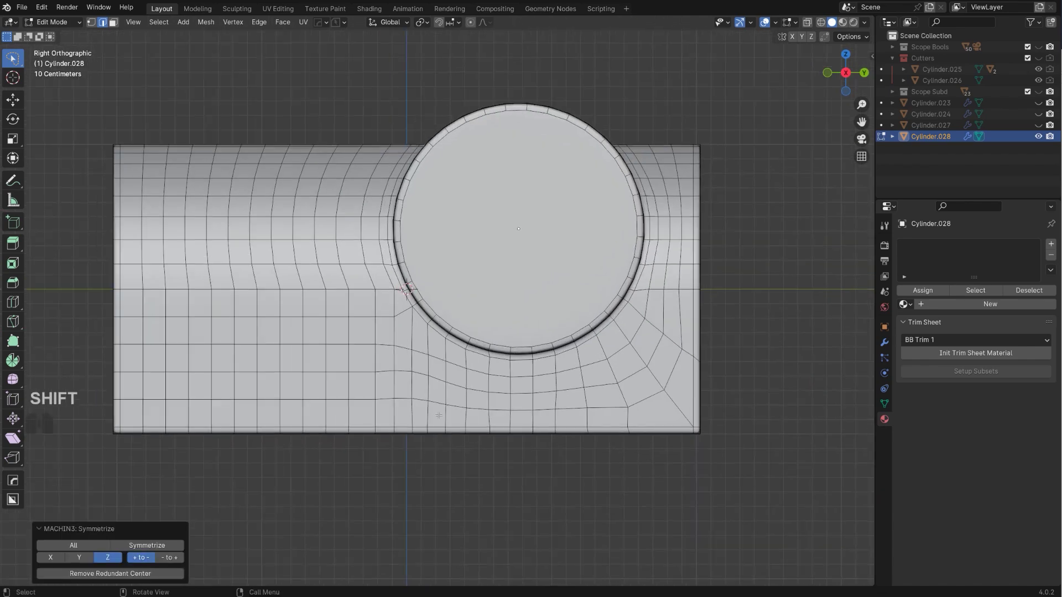
Add four lengthwise loop cuts across one half of the housing's flat underside
{"action": "middle_click_drag", "start_coordinate": [438, 416], "coordinate": [507, 415]}
{"action": "key", "text": "KP_5"}
{"action": "middle_click_drag", "start_coordinate": [551, 346], "coordinate": [498, 404], "text": "shift"}
{"action": "middle_click_drag", "start_coordinate": [498, 404], "coordinate": [575, 343], "text": "alt"}
{"action": "scroll", "coordinate": [517, 415], "scroll_direction": "down", "scroll_amount": 1}
{"action": "middle_click_drag", "start_coordinate": [249, 463], "coordinate": [340, 346], "text": "shift"}
{"action": "scroll", "coordinate": [332, 339], "scroll_direction": "up", "scroll_amount": 2}
{"action": "key", "text": "ctrl+r"}
{"action": "scroll", "coordinate": [328, 335], "scroll_direction": "up", "scroll_amount": 3}
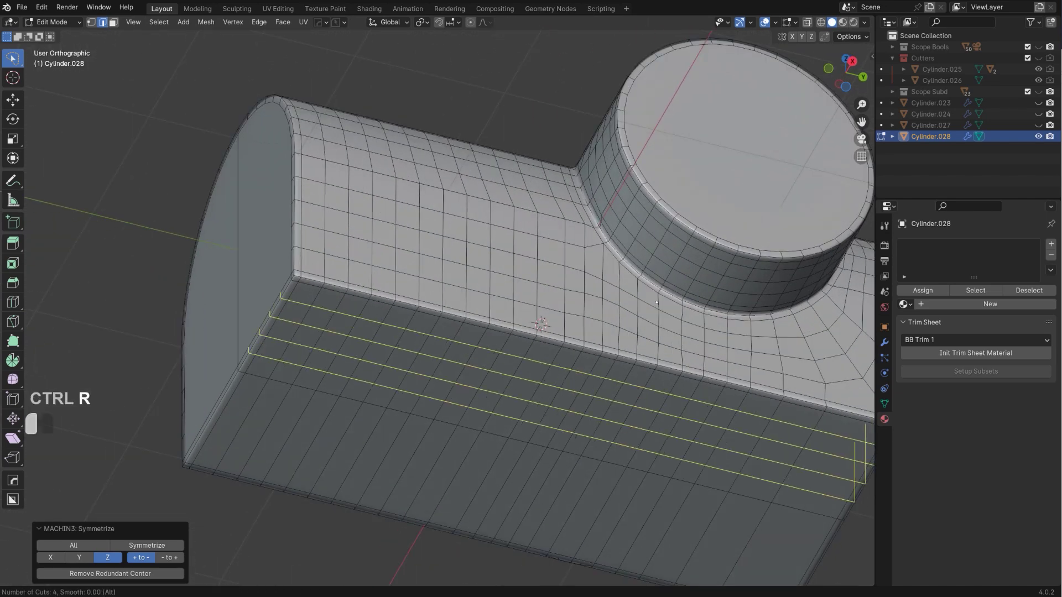
{"action": "left_click", "coordinate": [380, 334]}
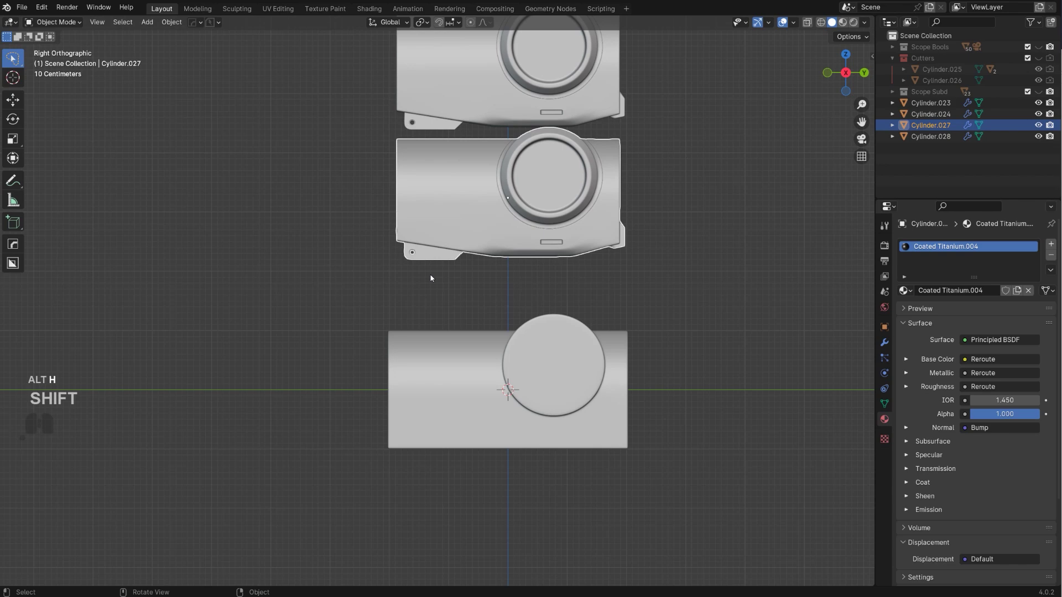
Extrude a lengthwise row of underside faces near the long end and side edge outward by about 0.48 m
{"action": "middle_click_drag", "start_coordinate": [432, 277], "coordinate": [539, 325]}
{"action": "key", "text": "Tab"}
{"action": "key", "text": "Tab"}
{"action": "left_click", "coordinate": [518, 307]}
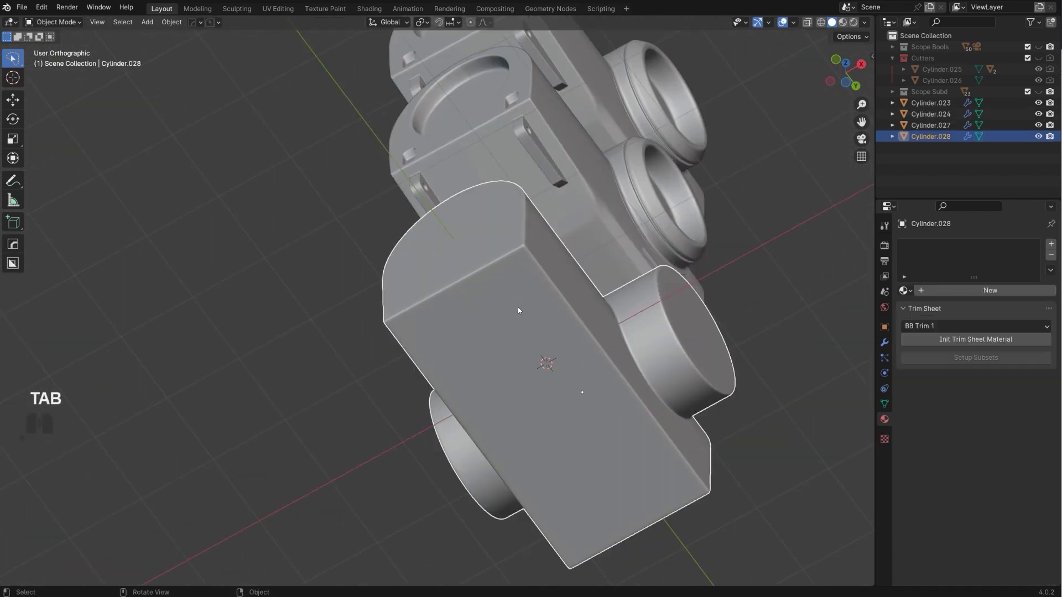
{"action": "key", "text": "Tab"}
{"action": "scroll", "coordinate": [518, 307], "scroll_direction": "up", "scroll_amount": 2}
{"action": "left_click", "coordinate": [520, 258]}
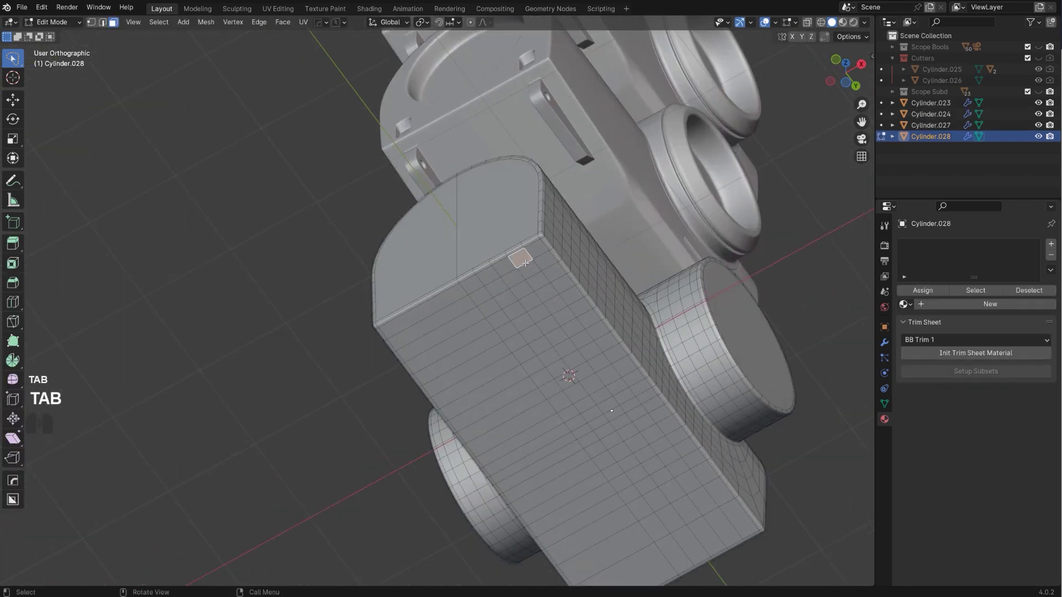
{"action": "left_click", "coordinate": [569, 324], "text": "ctrl"}
{"action": "middle_click_drag", "start_coordinate": [570, 325], "coordinate": [603, 376]}
{"action": "key", "text": "e"}
{"action": "left_click", "coordinate": [627, 400]}
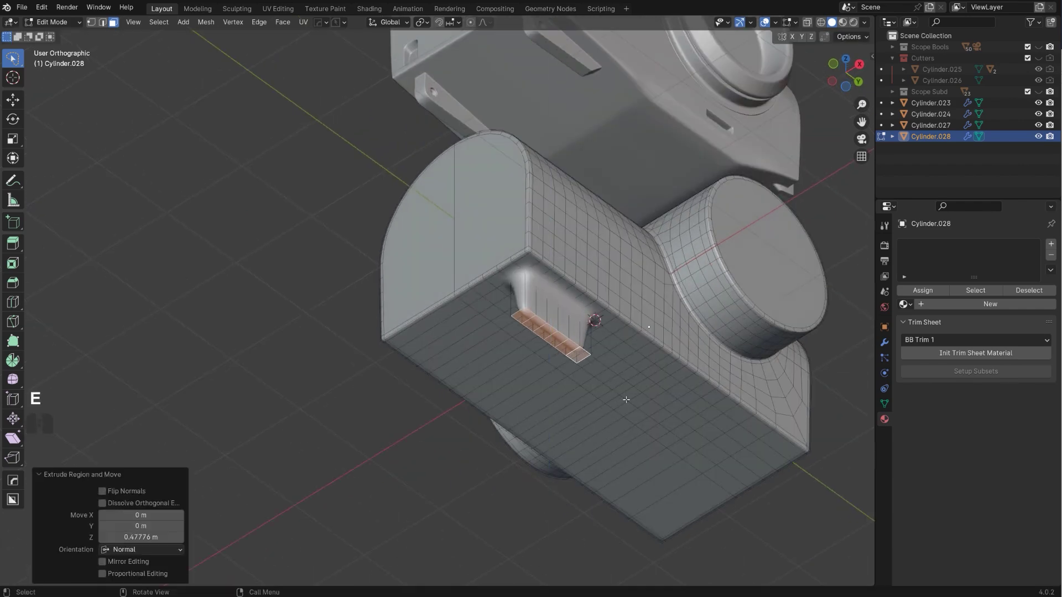
Select the boundary loop of the extruded block's end face and bevel it with width 0.028 m, 2 segments and shape 1.000
{"action": "scroll", "coordinate": [723, 376], "scroll_direction": "up", "scroll_amount": 2}
{"action": "middle_click_drag", "start_coordinate": [691, 354], "coordinate": [501, 336]}
{"action": "scroll", "coordinate": [675, 389], "scroll_direction": "up", "scroll_amount": 2}
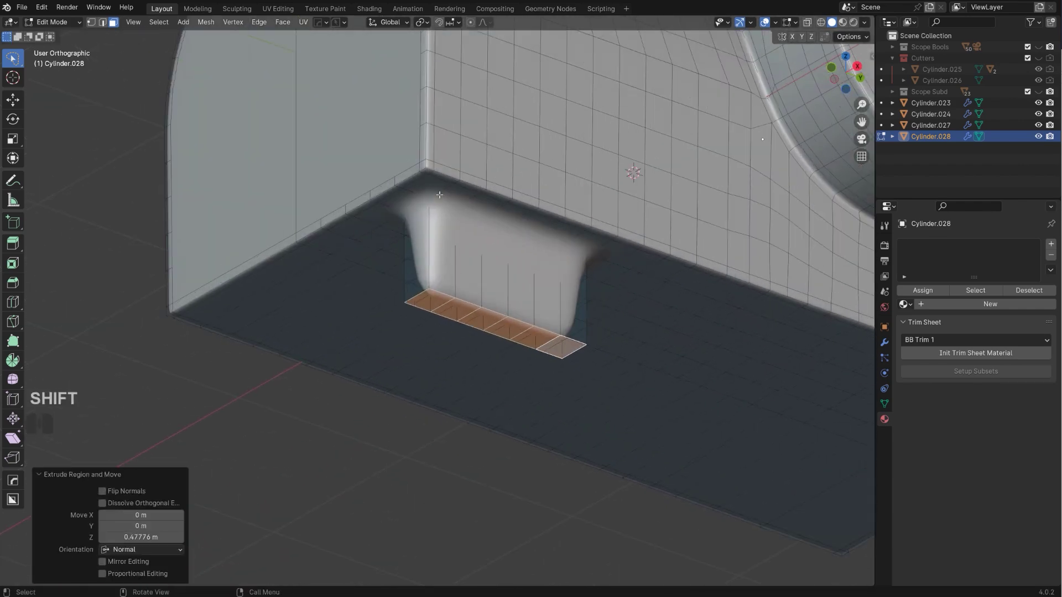
{"action": "left_click", "coordinate": [158, 23]}
{"action": "mouse_move", "coordinate": [185, 195]}
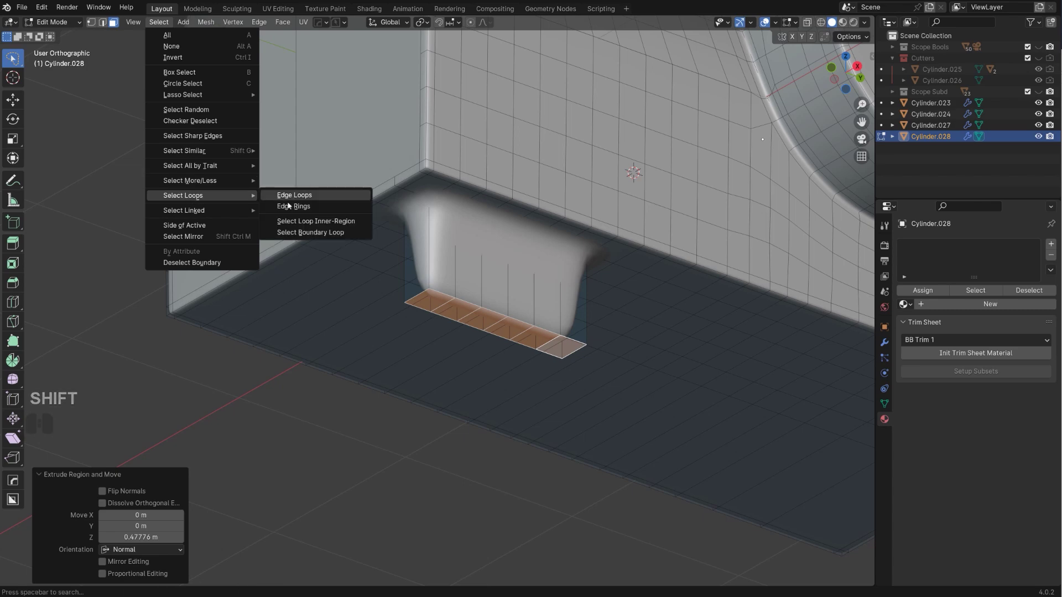
{"action": "left_click", "coordinate": [306, 233]}
{"action": "scroll", "coordinate": [306, 234], "scroll_direction": "up", "scroll_amount": 2}
{"action": "key", "text": "ctrl+b"}
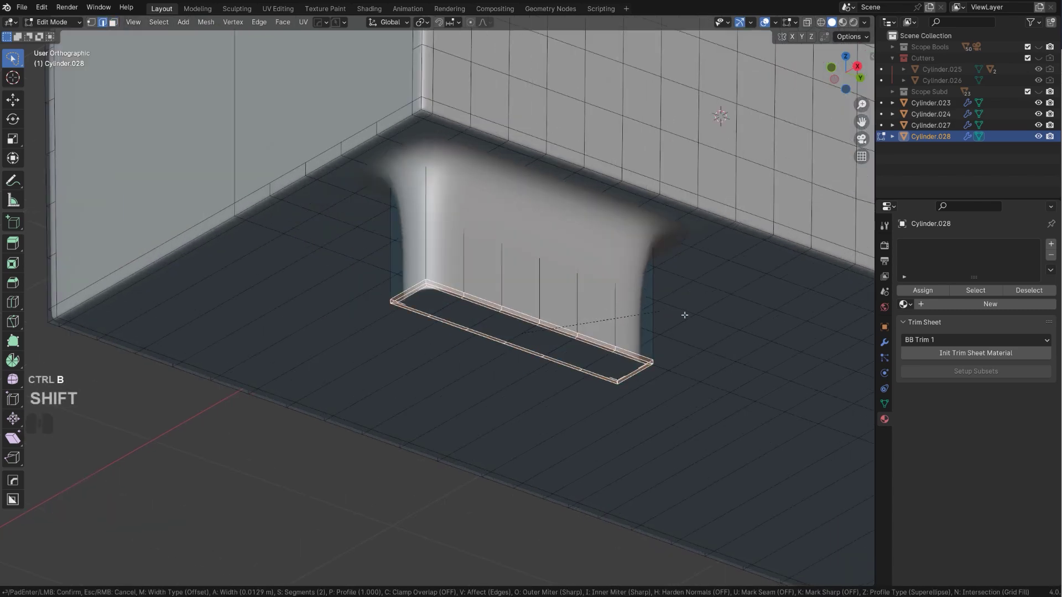
{"action": "left_click", "coordinate": [713, 319]}
Add five evenly spaced loop cuts around the walls of the extruded block and return to Object Mode
{"action": "scroll", "coordinate": [453, 246], "scroll_direction": "up", "scroll_amount": 6}
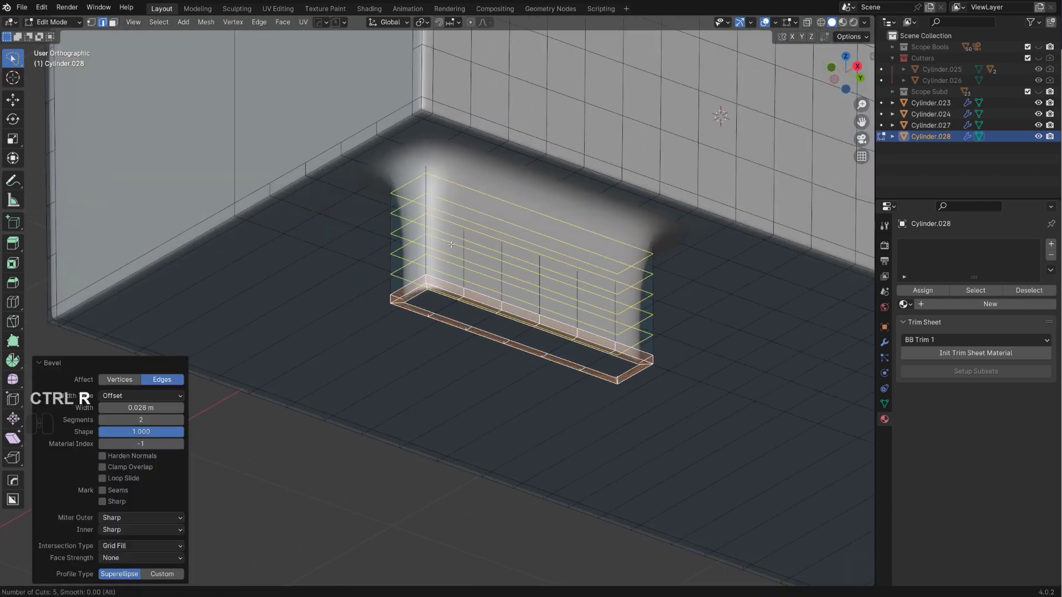
{"action": "left_click", "coordinate": [453, 245]}
{"action": "right_click", "coordinate": [452, 245]}
{"action": "key", "text": "Tab"}
{"action": "scroll", "coordinate": [540, 134], "scroll_direction": "down", "scroll_amount": 3}
Try converting a vertex on the extruded block's side into a circle with radius 0.04 and division count 2
{"action": "middle_click_drag", "start_coordinate": [540, 133], "coordinate": [485, 351], "text": "alt"}
{"action": "scroll", "coordinate": [484, 348], "scroll_direction": "down", "scroll_amount": 7}
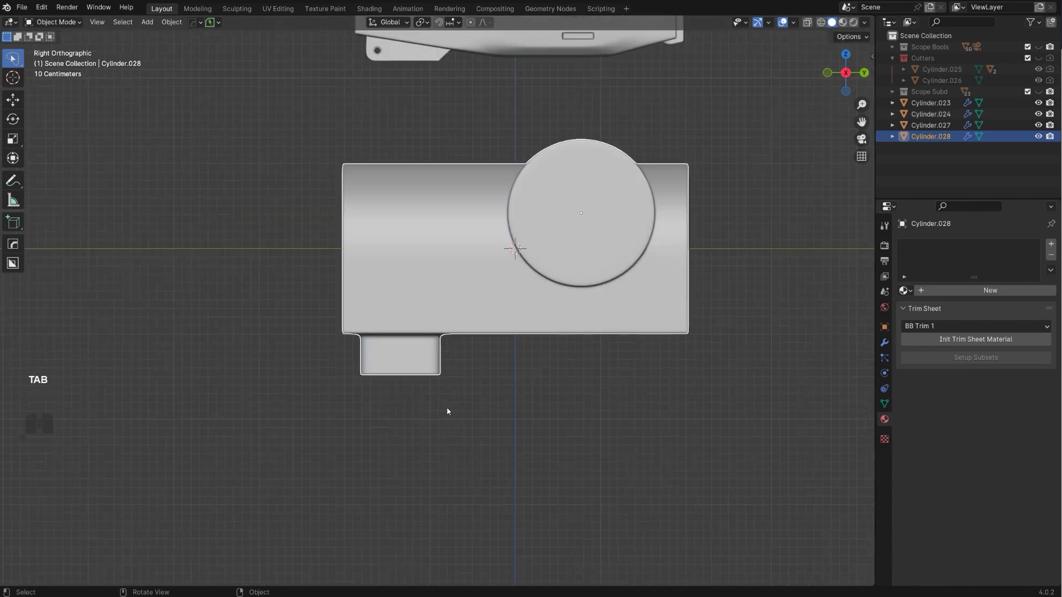
{"action": "middle_click_drag", "start_coordinate": [439, 218], "coordinate": [491, 286], "text": "shift"}
{"action": "scroll", "coordinate": [530, 209], "scroll_direction": "up", "scroll_amount": 1}
{"action": "scroll", "coordinate": [476, 283], "scroll_direction": "up", "scroll_amount": 7}
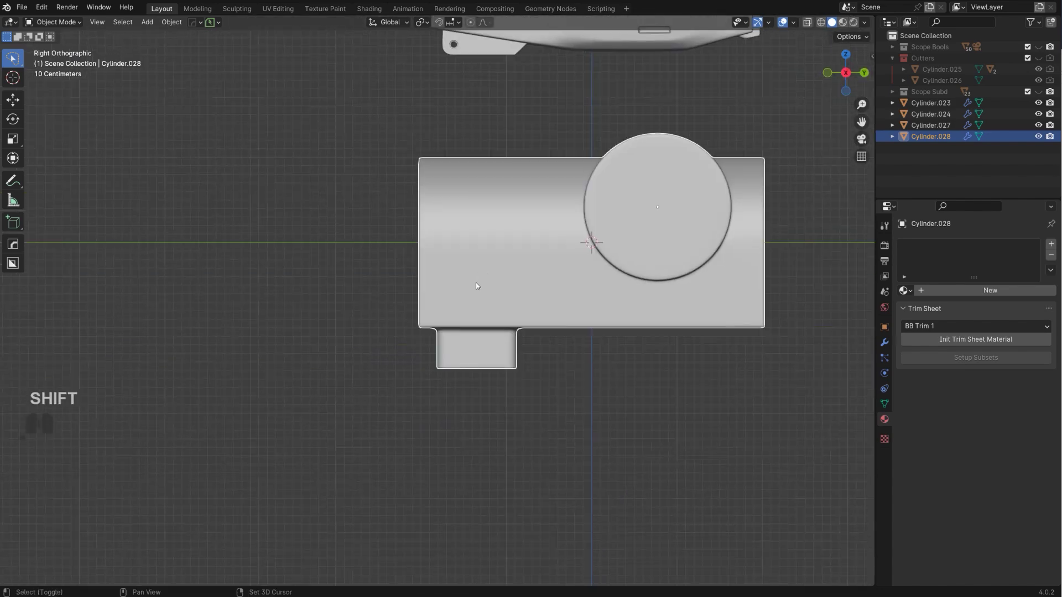
{"action": "key", "text": "Tab"}
{"action": "left_click", "coordinate": [436, 360]}
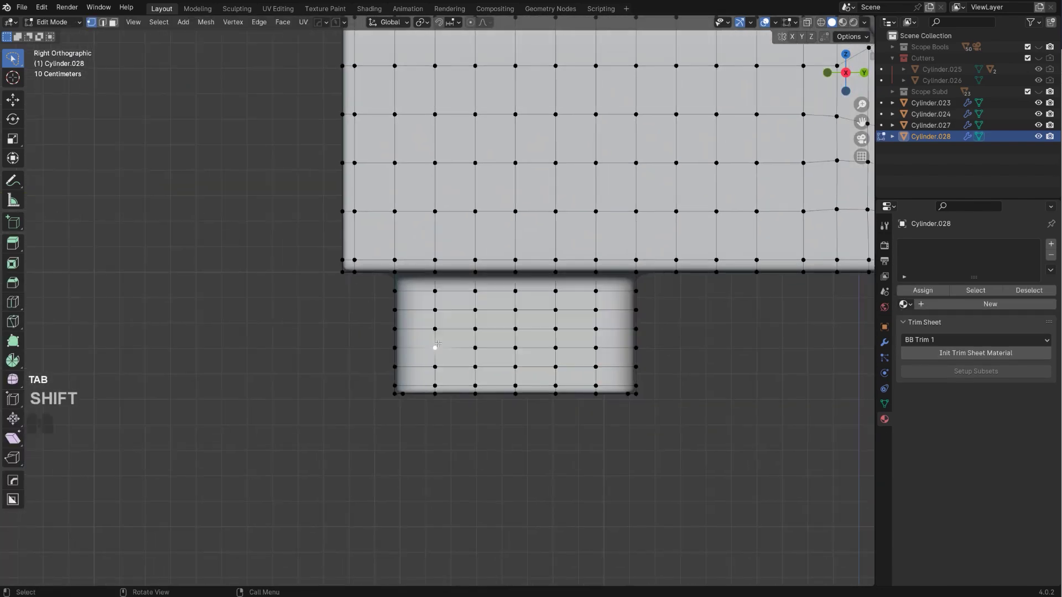
{"action": "scroll", "coordinate": [434, 365], "scroll_direction": "up", "scroll_amount": 3}
{"action": "key", "text": "q"}
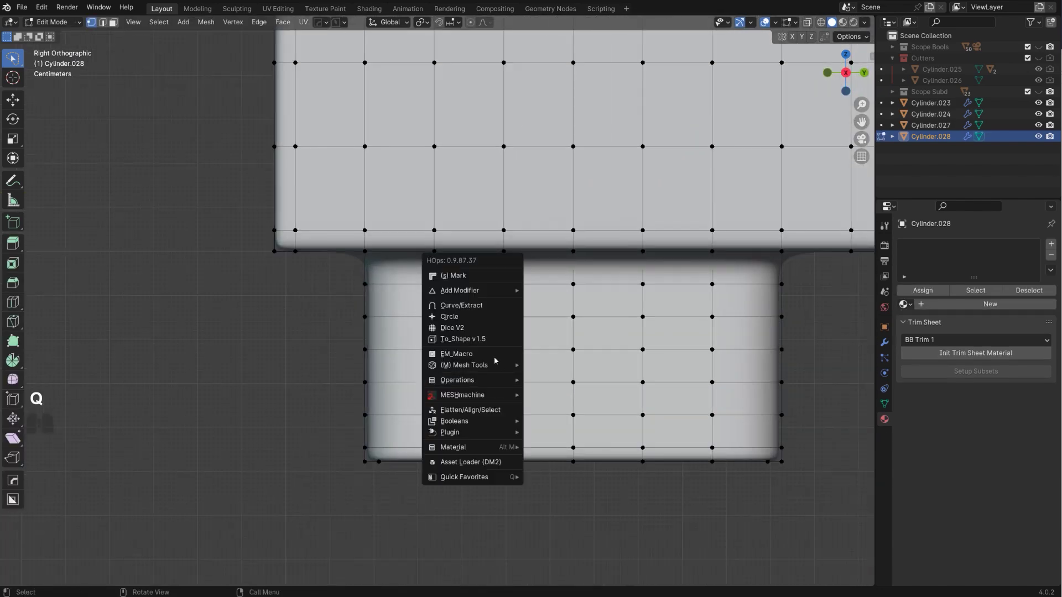
{"action": "left_click", "coordinate": [486, 317]}
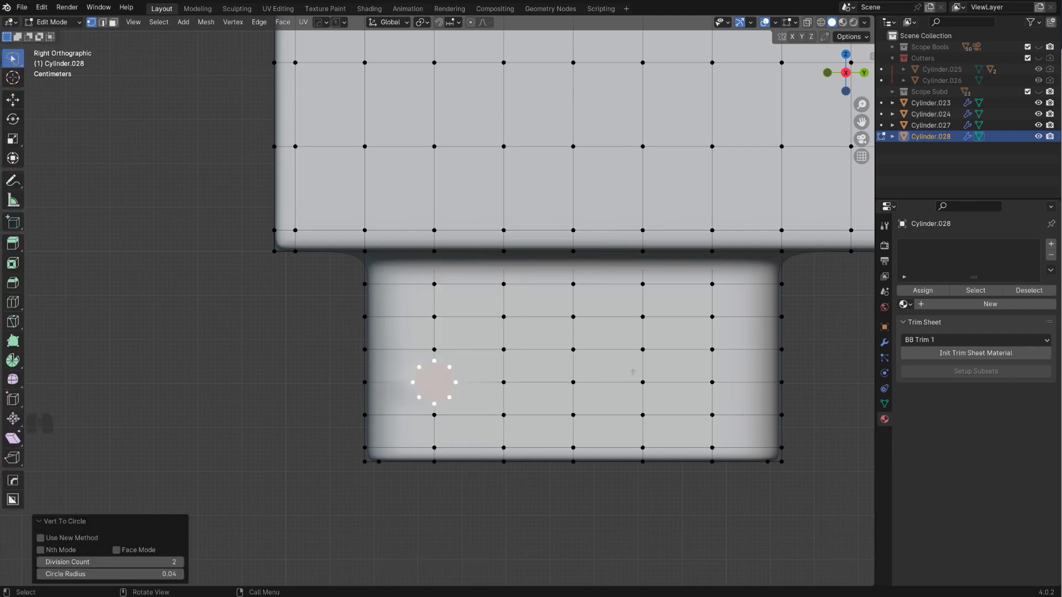
{"action": "key", "text": "ctrl+z"}
{"action": "scroll", "coordinate": [607, 348], "scroll_direction": "down", "scroll_amount": 6}
{"action": "scroll", "coordinate": [608, 348], "scroll_direction": "down", "scroll_amount": 3}
{"action": "key", "text": "Tab"}
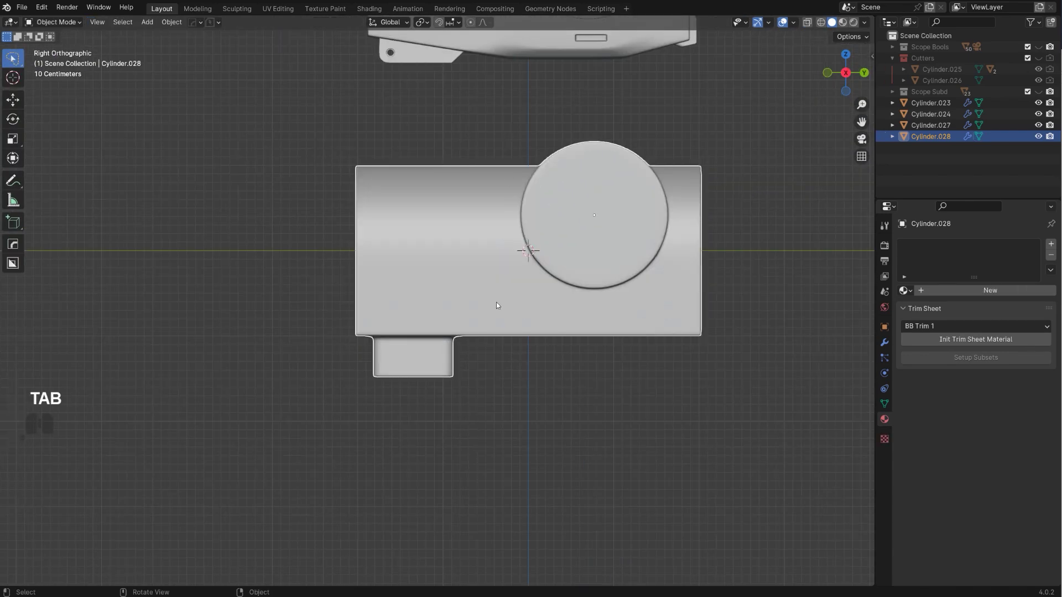
{"action": "middle_click_drag", "start_coordinate": [496, 308], "coordinate": [409, 265], "text": "shift"}
{"action": "key", "text": "Tab"}
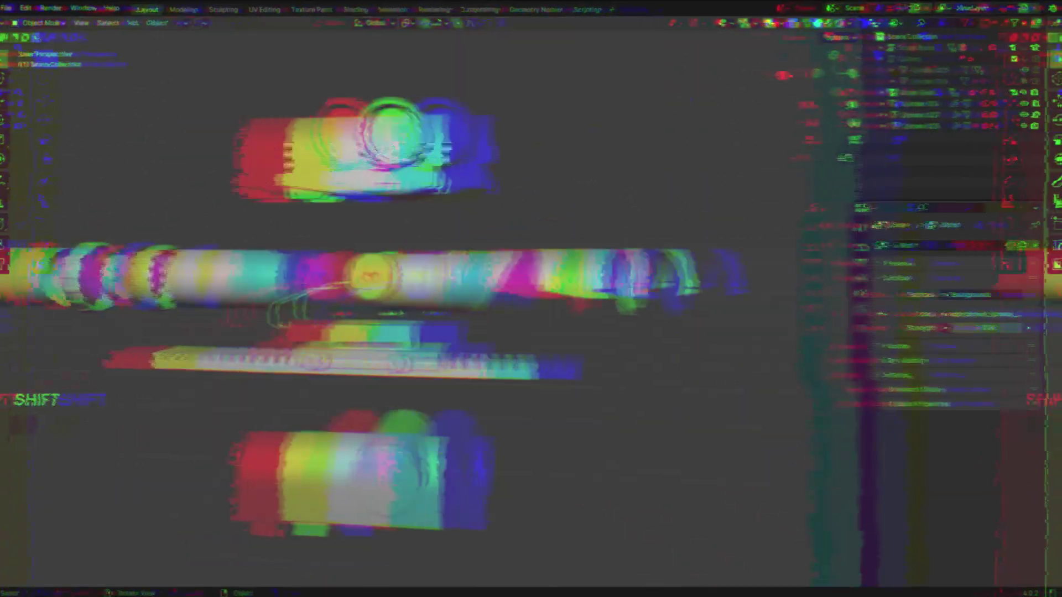
Examine the exploded scope parts from several angles, including the main tube, ribbed ring, finished upper housing and rail mount
{"action": "middle_click_drag", "start_coordinate": [520, 291], "coordinate": [592, 288], "text": "shift"}
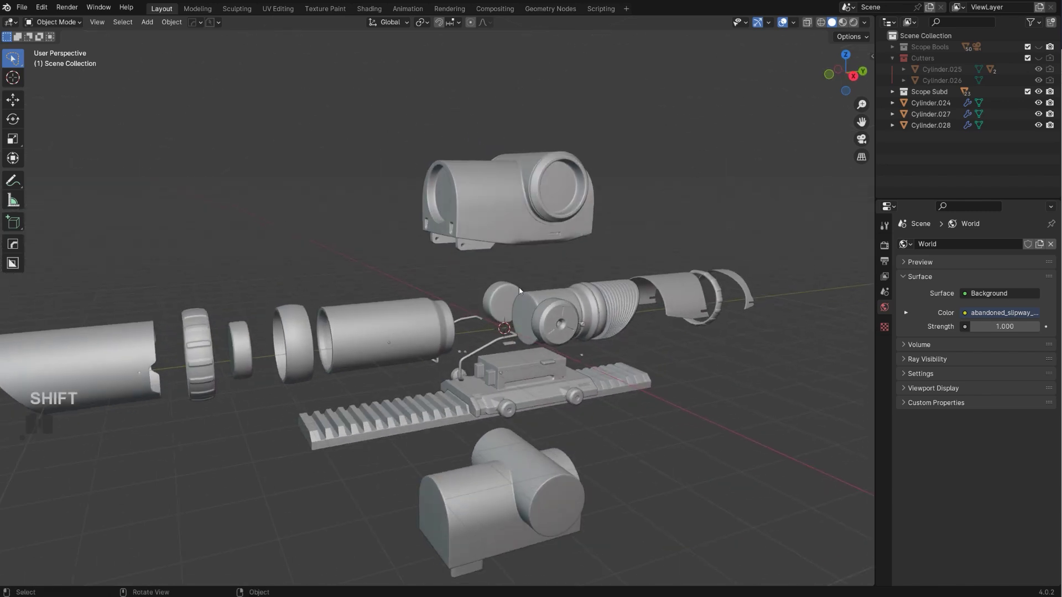
{"action": "middle_click_drag", "start_coordinate": [439, 266], "coordinate": [494, 250], "text": "shift"}
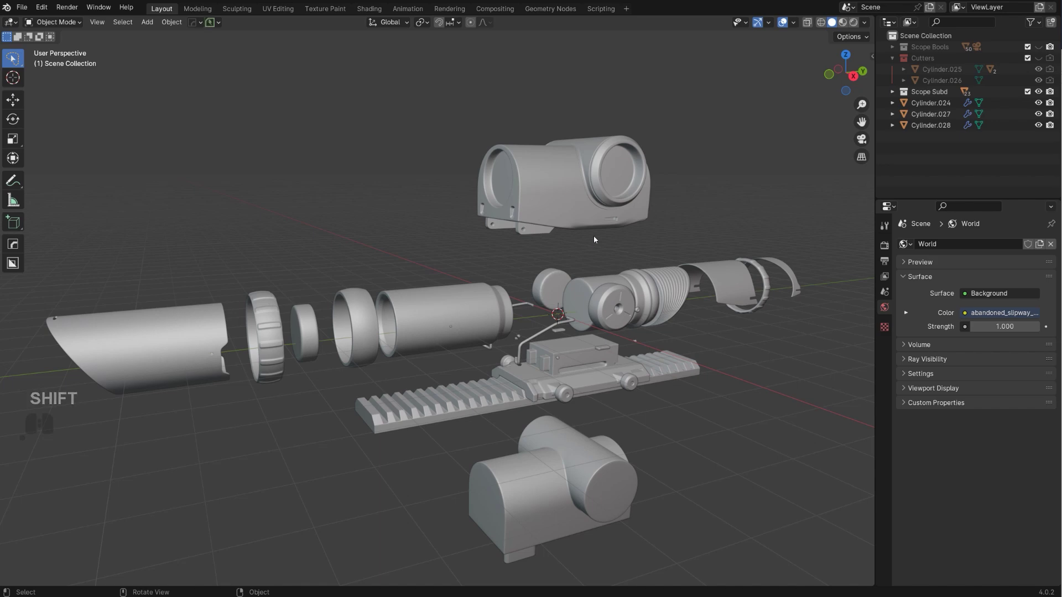
{"action": "middle_click_drag", "start_coordinate": [594, 239], "coordinate": [556, 231]}
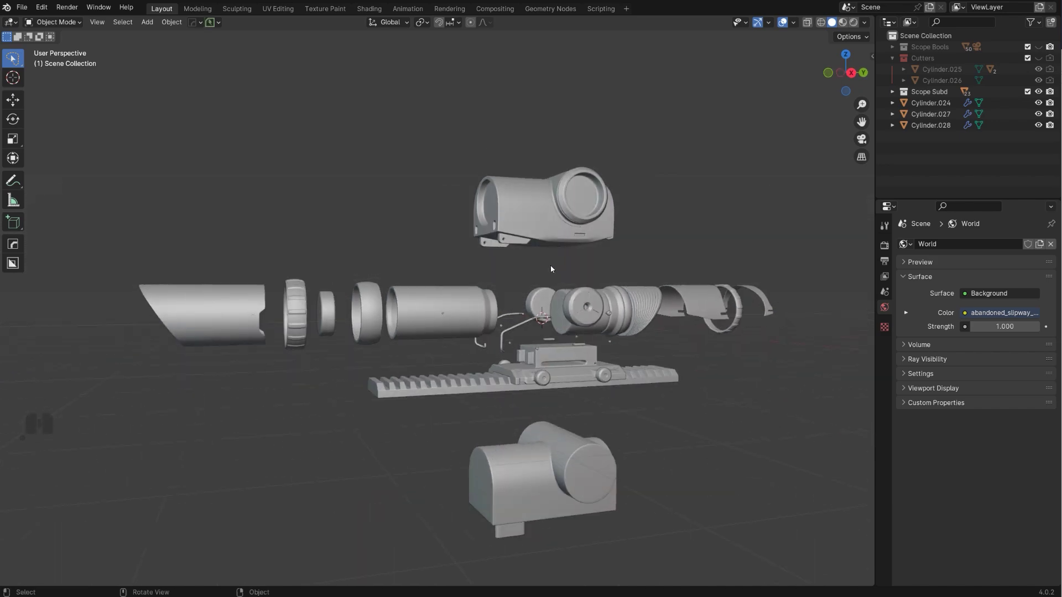
{"action": "middle_click_drag", "start_coordinate": [462, 320], "coordinate": [507, 327]}
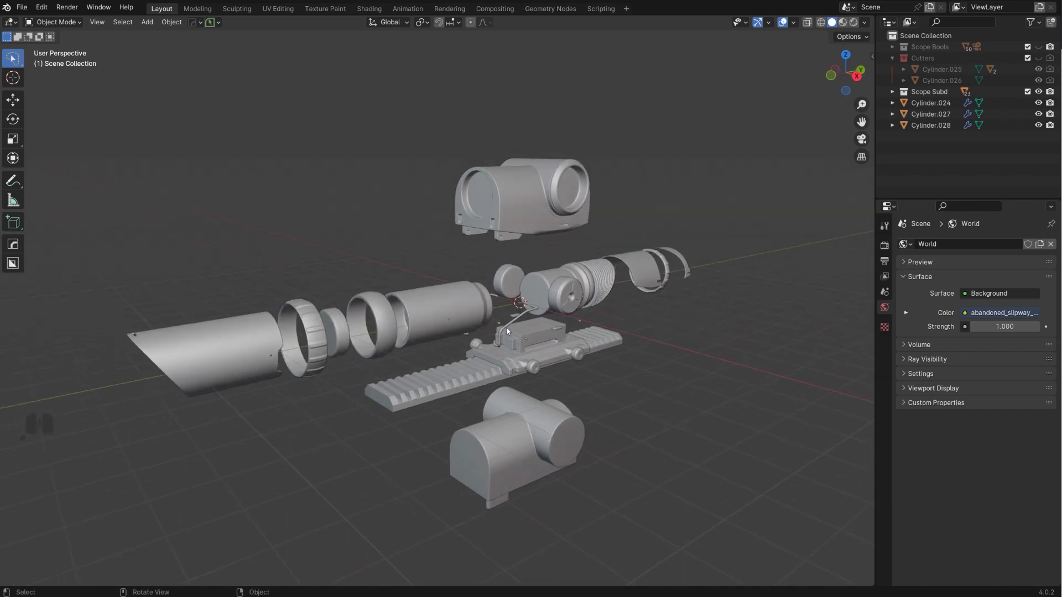
{"action": "scroll", "coordinate": [507, 327], "scroll_direction": "up", "scroll_amount": 2}
{"action": "left_click", "coordinate": [476, 328]}
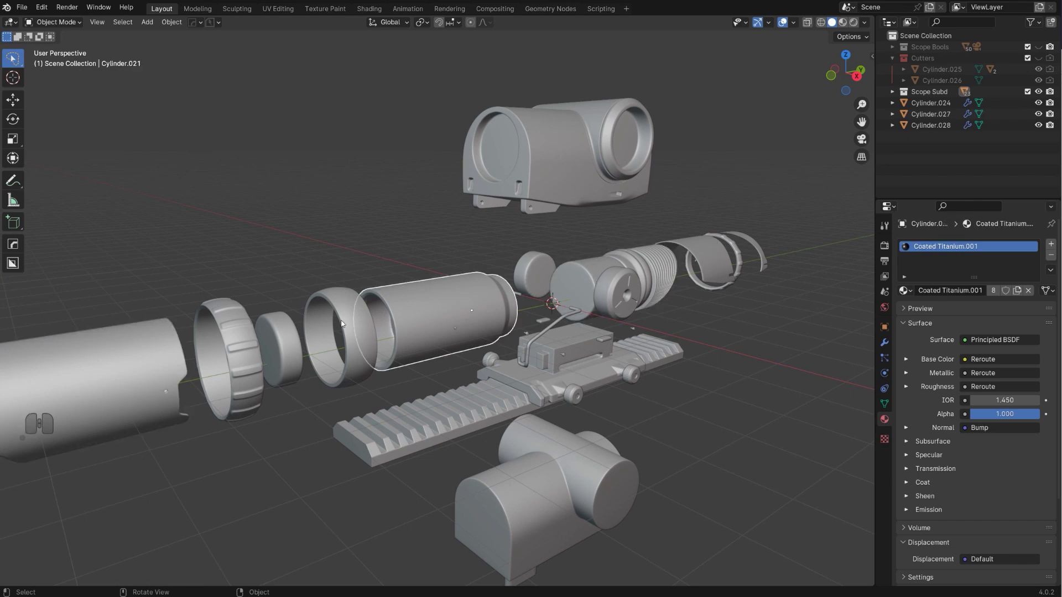
{"action": "left_click", "coordinate": [232, 341]}
{"action": "middle_click_drag", "start_coordinate": [624, 245], "coordinate": [552, 231]}
{"action": "left_click", "coordinate": [552, 185]}
{"action": "left_click", "coordinate": [600, 389]}
{"action": "middle_click_drag", "start_coordinate": [599, 386], "coordinate": [575, 307]}
{"action": "scroll", "coordinate": [680, 332], "scroll_direction": "down", "scroll_amount": 1}
{"action": "middle_click_drag", "start_coordinate": [716, 336], "coordinate": [598, 343]}
Inspect the rail mount up close and compare the new housing with the rest of the exploded scope from the side and in perspective
{"action": "key", "text": "KP_5"}
{"action": "middle_click_drag", "start_coordinate": [504, 343], "coordinate": [510, 363], "text": "shift"}
{"action": "scroll", "coordinate": [510, 359], "scroll_direction": "up", "scroll_amount": 2}
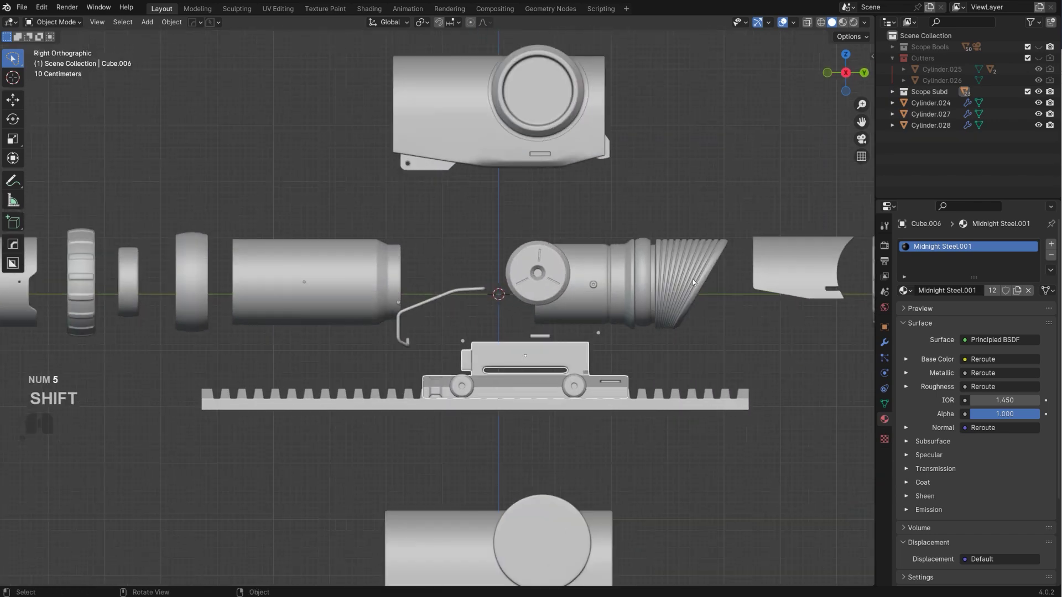
{"action": "middle_click_drag", "start_coordinate": [689, 300], "coordinate": [458, 311]}
{"action": "scroll", "coordinate": [458, 307], "scroll_direction": "up", "scroll_amount": 5}
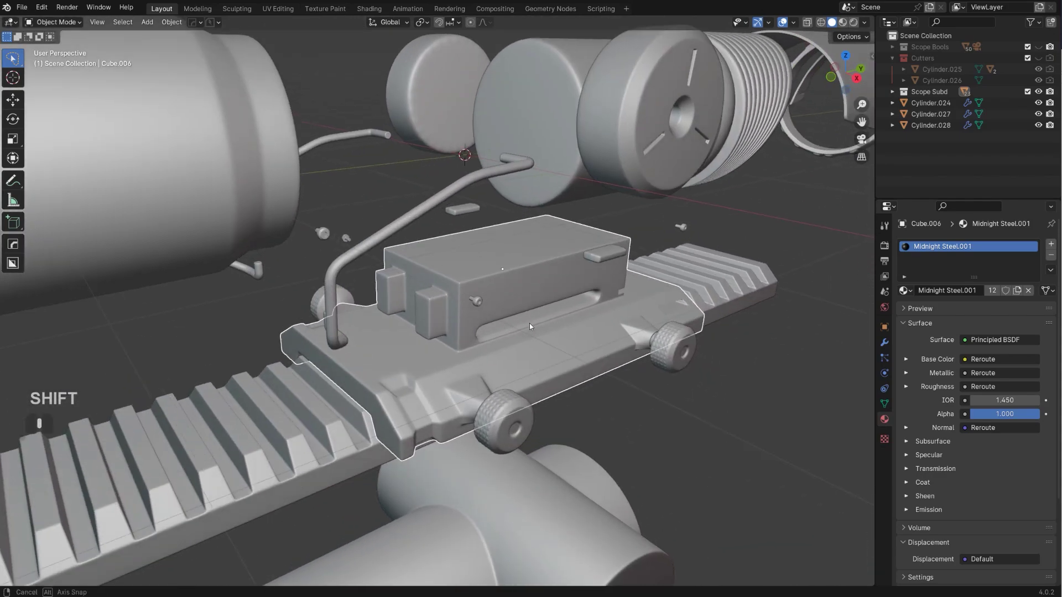
{"action": "middle_click_drag", "start_coordinate": [530, 324], "coordinate": [812, 292]}
{"action": "key", "text": "KP_5"}
{"action": "scroll", "coordinate": [560, 364], "scroll_direction": "down", "scroll_amount": 2}
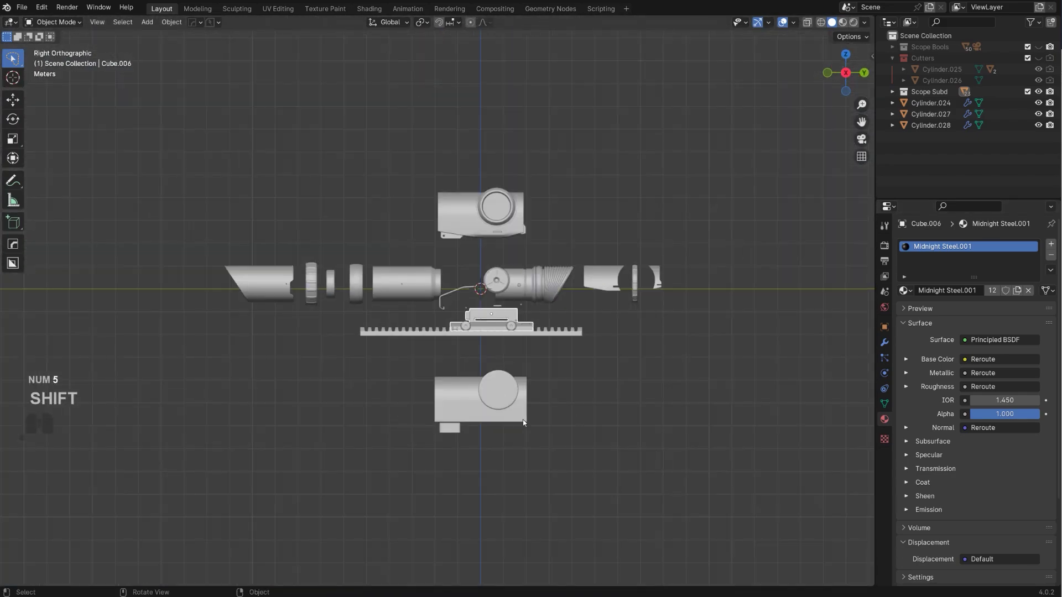
{"action": "scroll", "coordinate": [559, 364], "scroll_direction": "up", "scroll_amount": 3}
{"action": "left_click", "coordinate": [560, 365]}
{"action": "middle_click_drag", "start_coordinate": [556, 377], "coordinate": [360, 267]}
{"action": "key", "text": "KP_5"}
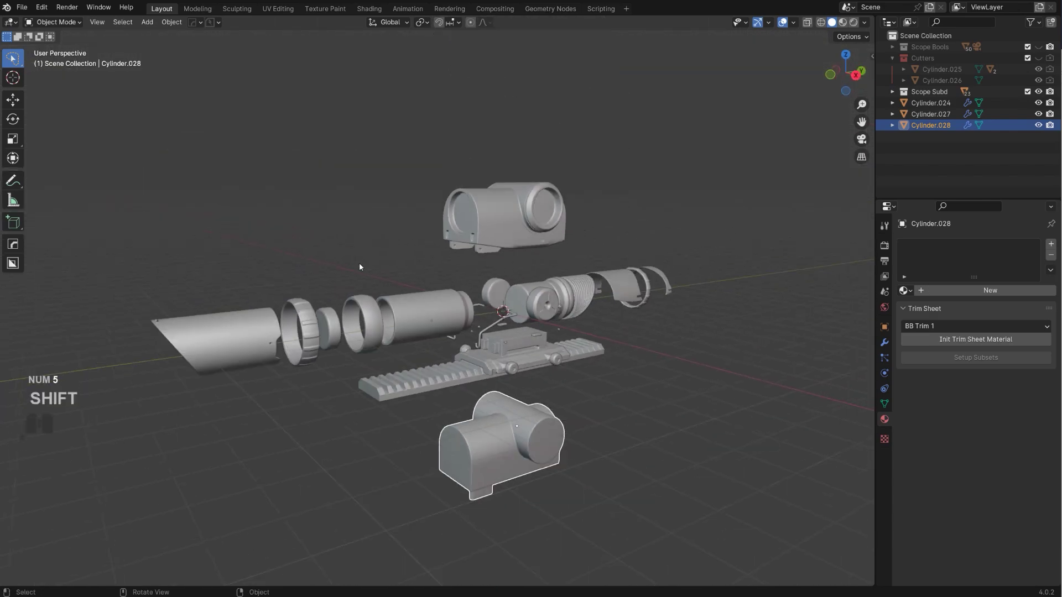
{"action": "middle_click_drag", "start_coordinate": [488, 367], "coordinate": [669, 303], "text": "shift"}
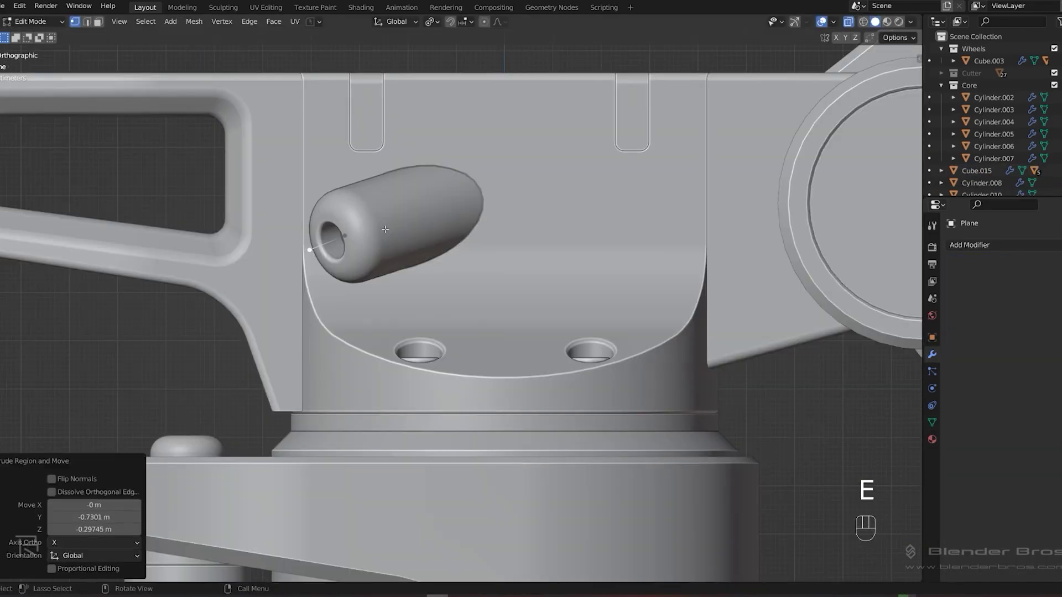
Extrude a chain of vertices from the cylindrical connector as the cable's path and adjust the curve's lower points toward the base socket
{"action": "key", "text": "e"}
{"action": "key", "text": "e"}
{"action": "key", "text": "e"}
{"action": "key", "text": "e"}
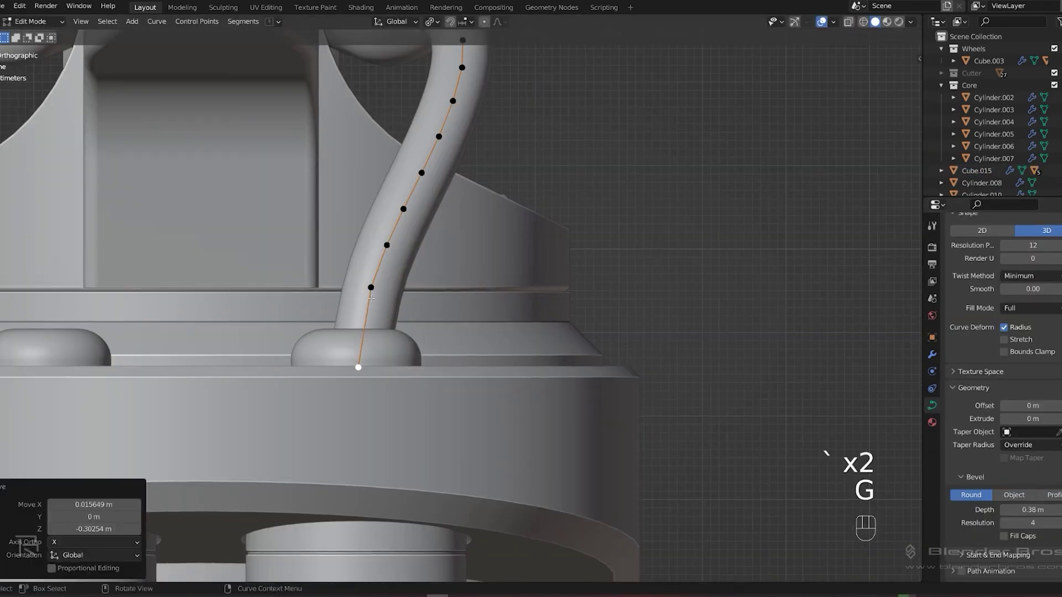
{"action": "key", "text": "g"}
{"action": "key", "text": "g"}
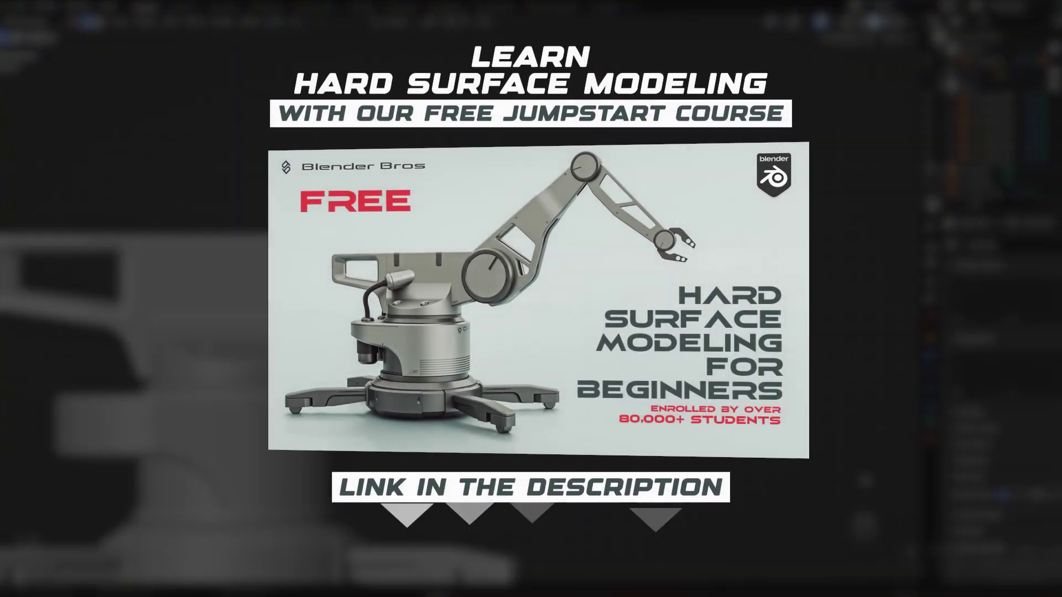